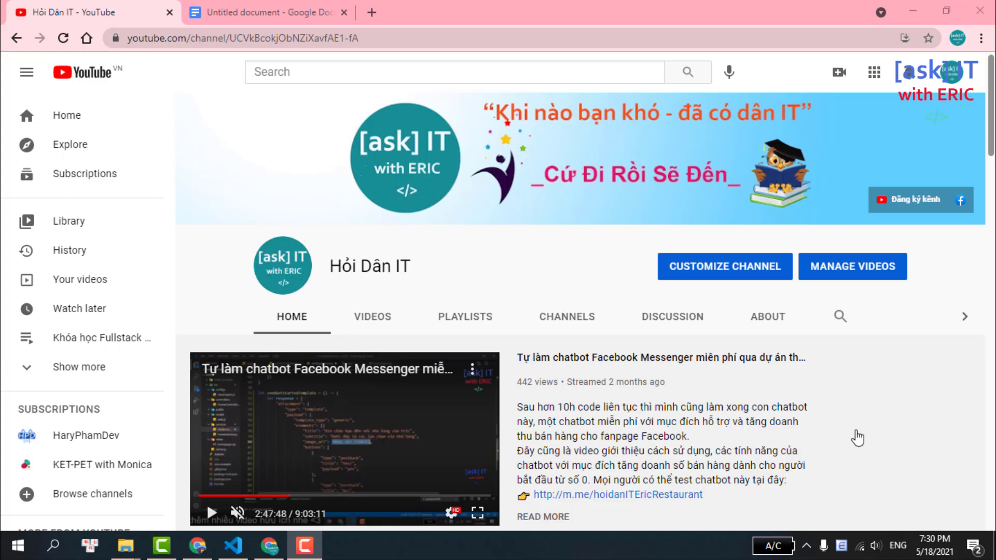
- Play the Fullstack Web Developer course playlist from its first video, then pause it
{"action": "left_click", "coordinate": [470, 317]}
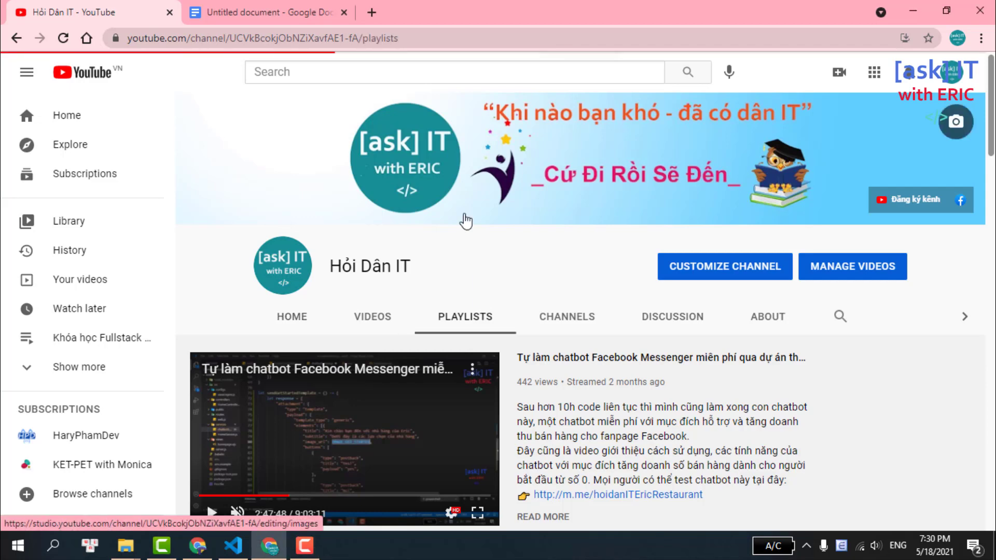
{"action": "scroll", "coordinate": [390, 249], "scroll_direction": "down", "scroll_amount": 2}
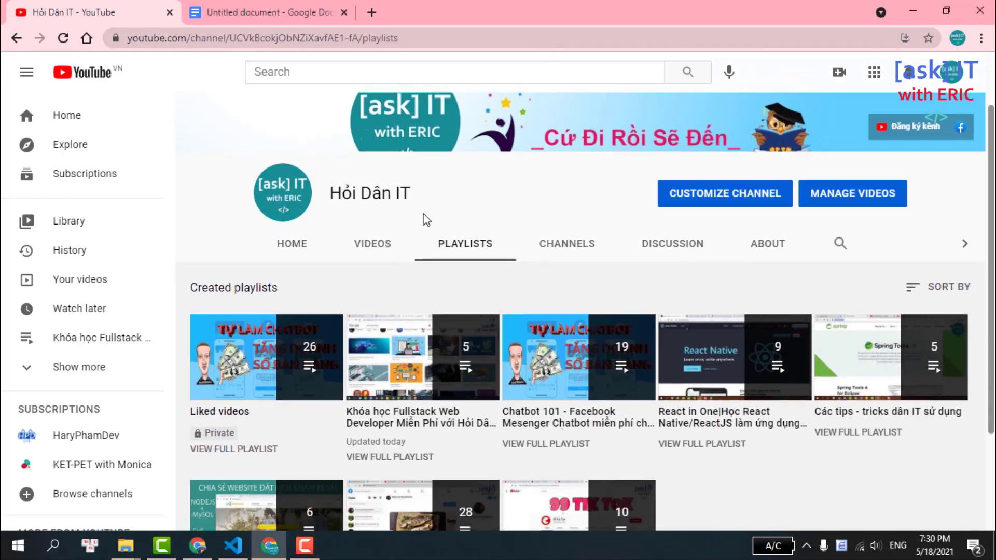
{"action": "scroll", "coordinate": [494, 197], "scroll_direction": "down", "scroll_amount": 3}
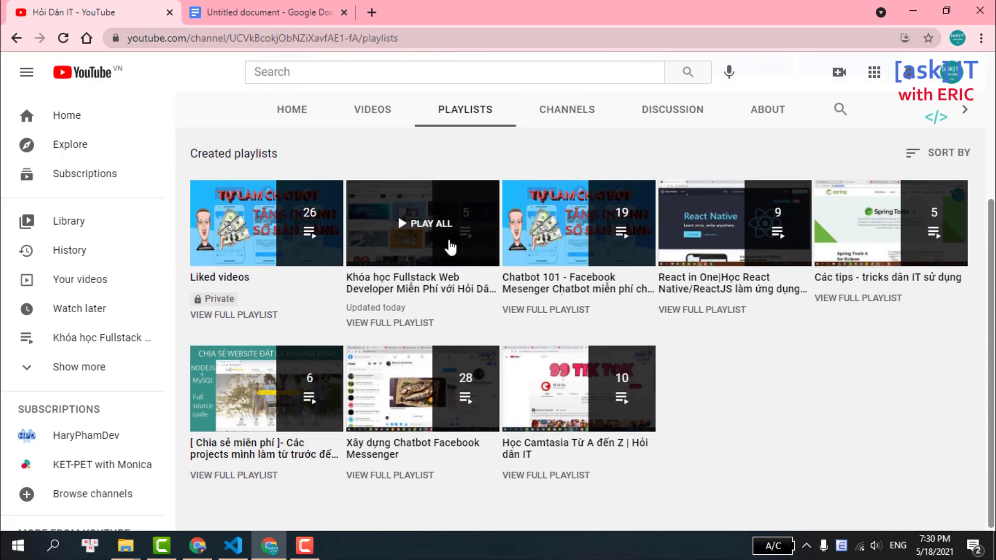
{"action": "left_click", "coordinate": [421, 247]}
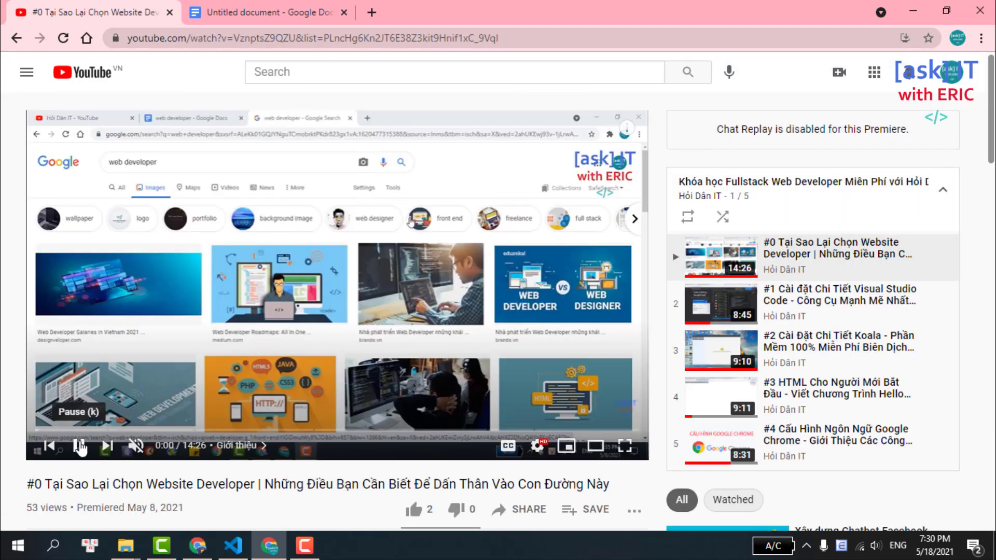
{"action": "left_click", "coordinate": [80, 445]}
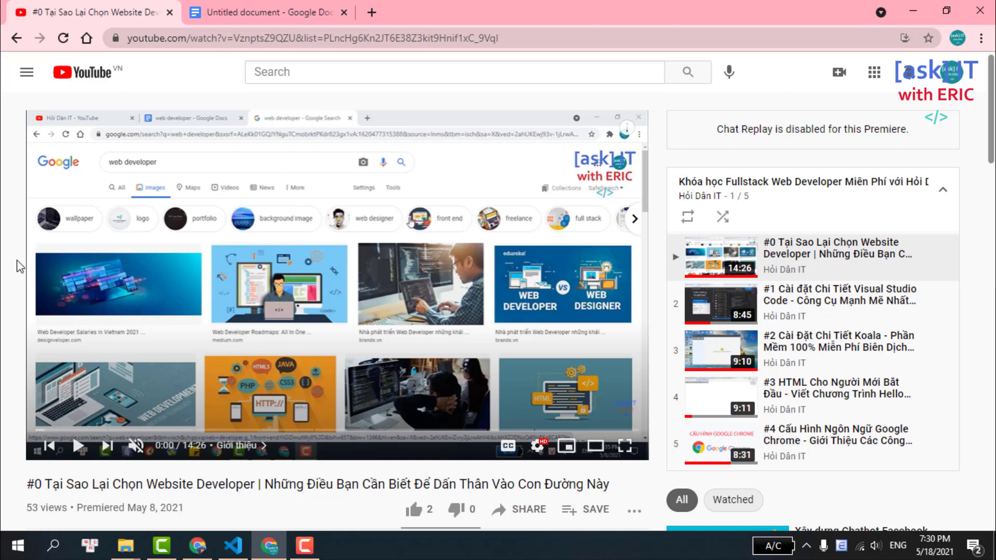
- Move from the paused video to the Google Docs notes for 'Video 4: HTML 01'
{"action": "scroll", "coordinate": [31, 262], "scroll_direction": "down", "scroll_amount": 1}
{"action": "scroll", "coordinate": [31, 262], "scroll_direction": "down", "scroll_amount": 2}
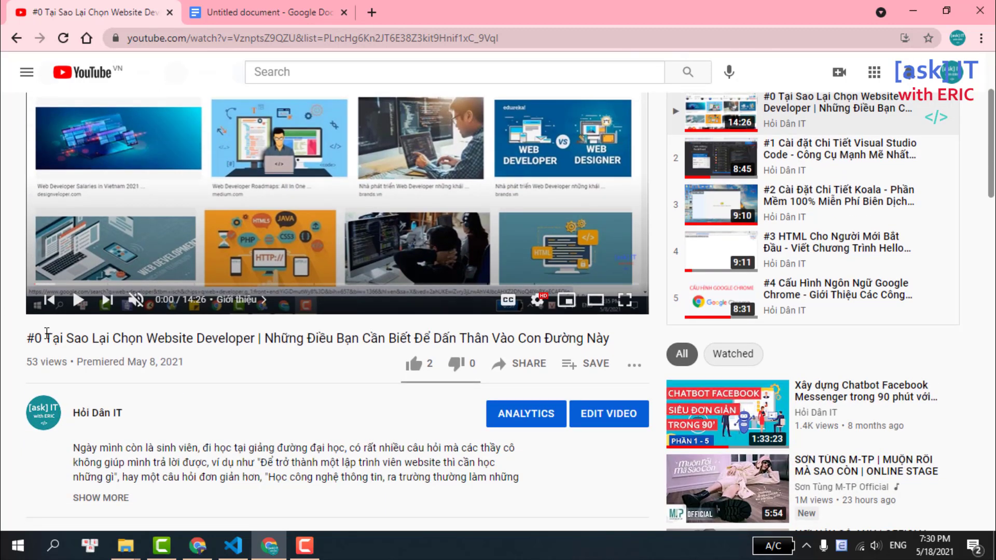
{"action": "mouse_move", "coordinate": [47, 334]}
{"action": "left_mouse_down"}
{"action": "mouse_move", "coordinate": [18, 339]}
{"action": "mouse_move", "coordinate": [36, 338]}
{"action": "left_mouse_up"}
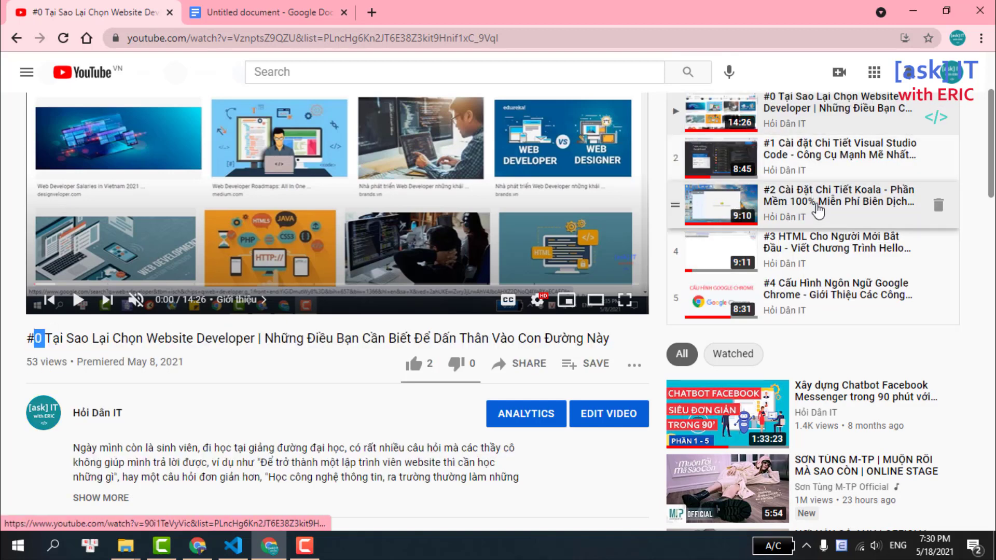
{"action": "mouse_move", "coordinate": [814, 113]}
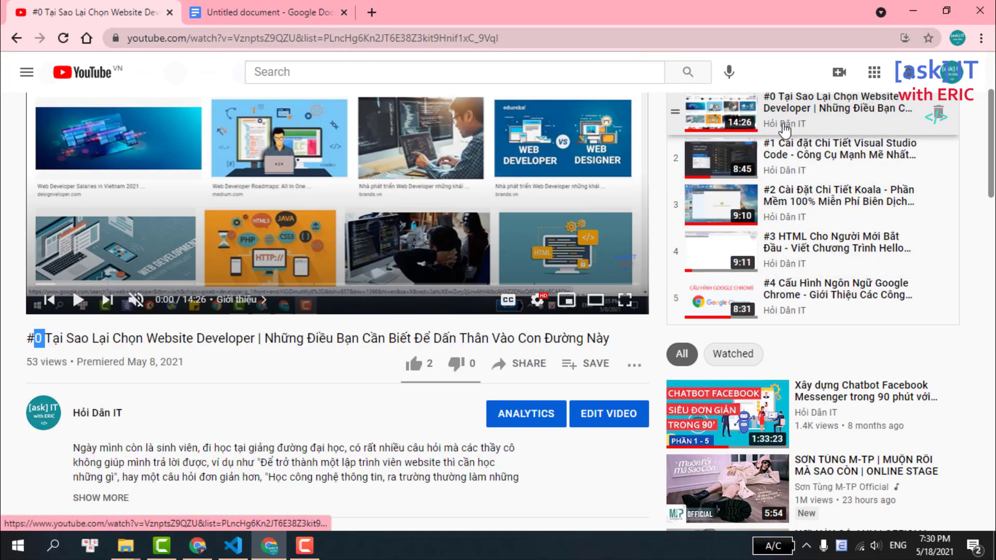
{"action": "left_click", "coordinate": [4, 208]}
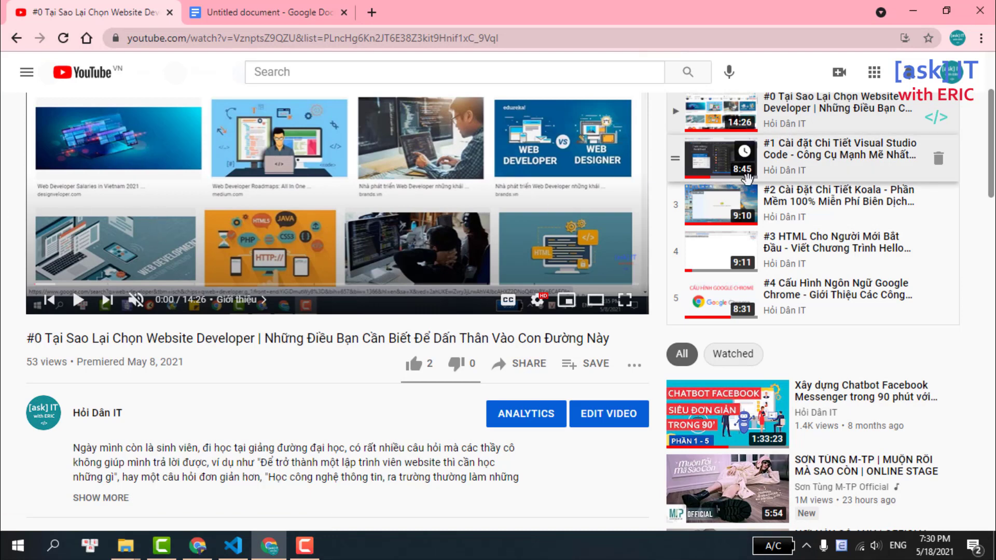
{"action": "scroll", "coordinate": [747, 179], "scroll_direction": "up", "scroll_amount": 2}
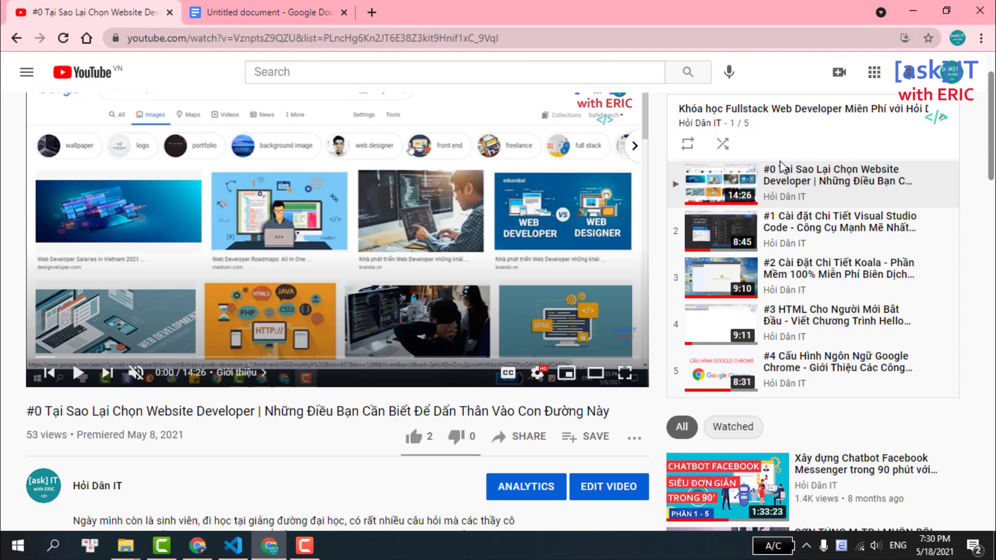
{"action": "left_click", "coordinate": [221, 8]}
{"action": "scroll", "coordinate": [444, 291], "scroll_direction": "up", "scroll_amount": 5}
{"action": "scroll", "coordinate": [444, 293], "scroll_direction": "up", "scroll_amount": 10}
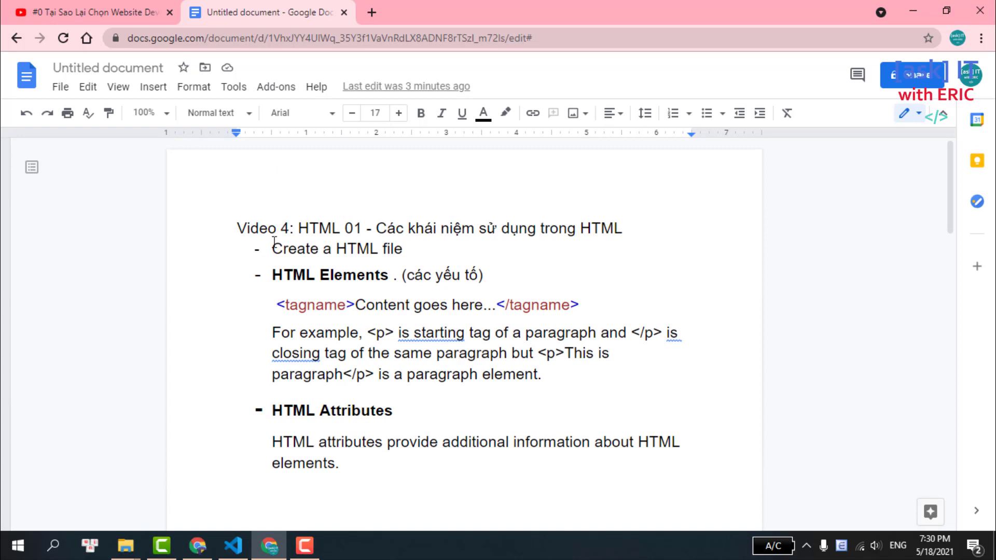
- Highlight 'Create a HTML file' in the notes and snap VS Code to the right half
{"action": "left_click_drag", "start_coordinate": [274, 242], "coordinate": [423, 247]}
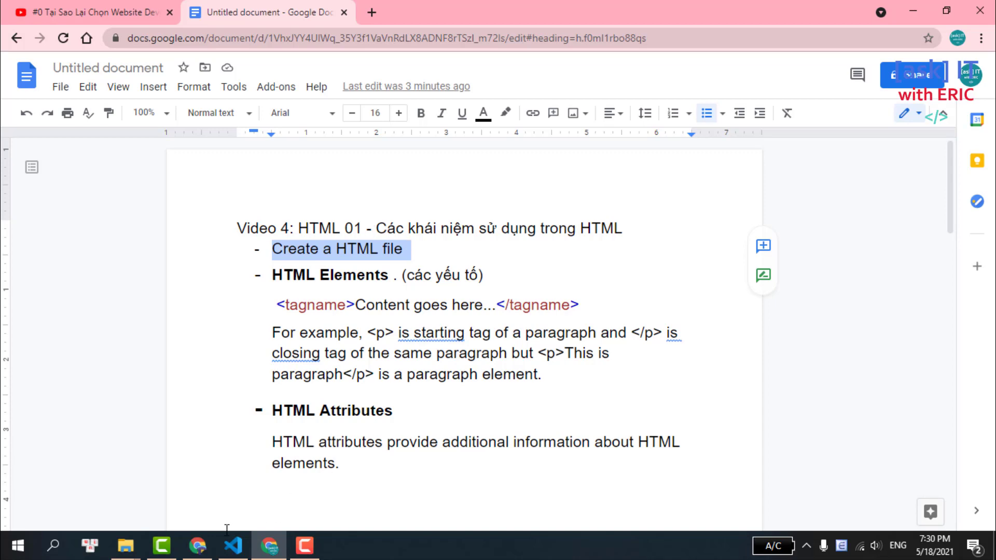
{"action": "left_click", "coordinate": [233, 545]}
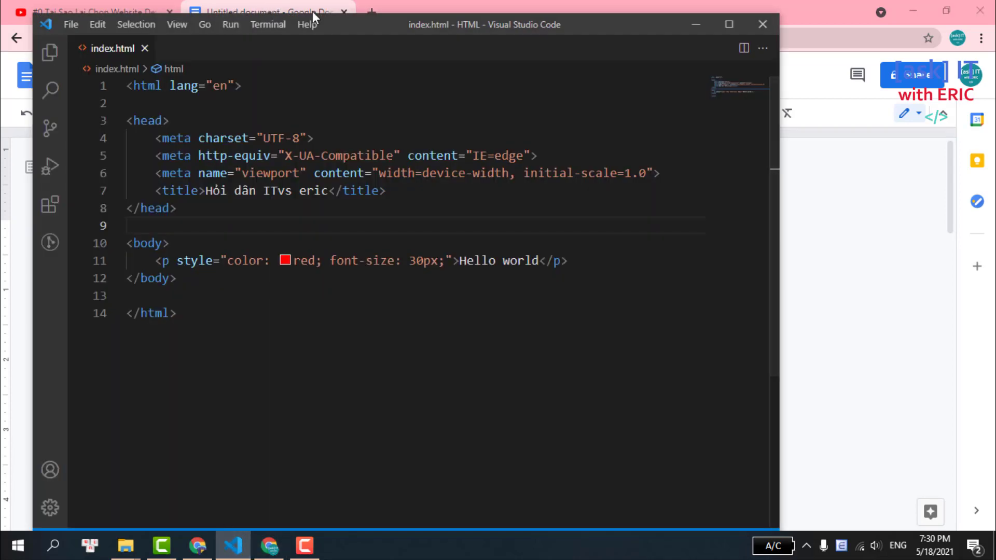
{"action": "mouse_move", "coordinate": [341, 27]}
{"action": "left_mouse_down"}
{"action": "mouse_move", "coordinate": [763, 29]}
{"action": "mouse_move", "coordinate": [754, 30]}
{"action": "left_mouse_up"}
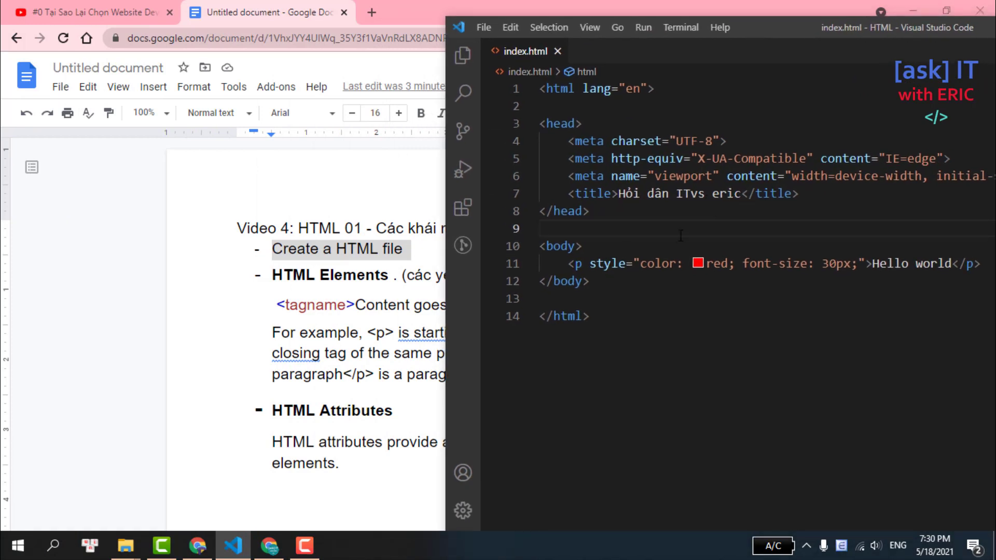
- Go over the Hello world paragraph's opening and closing <p> tags and select its style attribute
{"action": "left_click", "coordinate": [569, 264]}
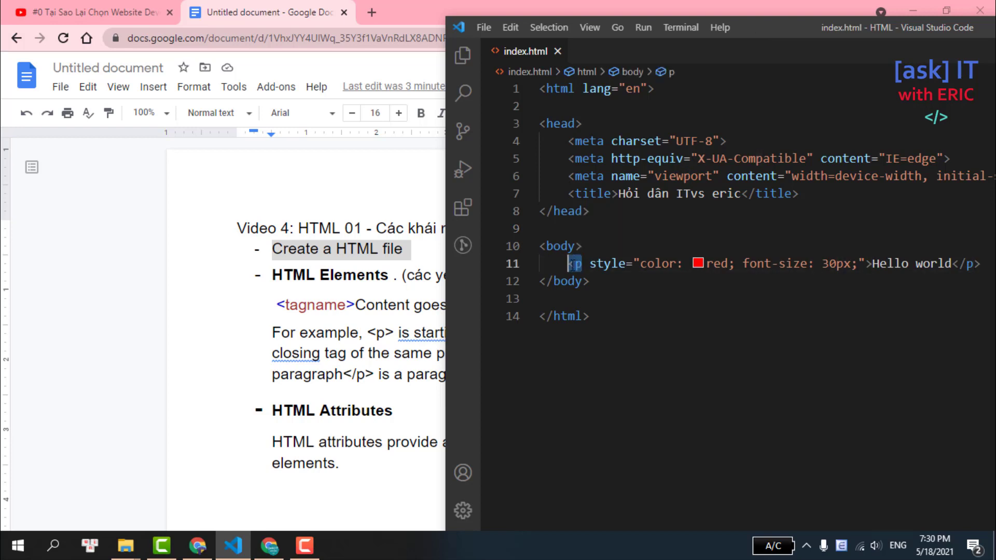
{"action": "left_click", "coordinate": [985, 267]}
{"action": "left_click", "coordinate": [959, 265]}
{"action": "left_click", "coordinate": [953, 270]}
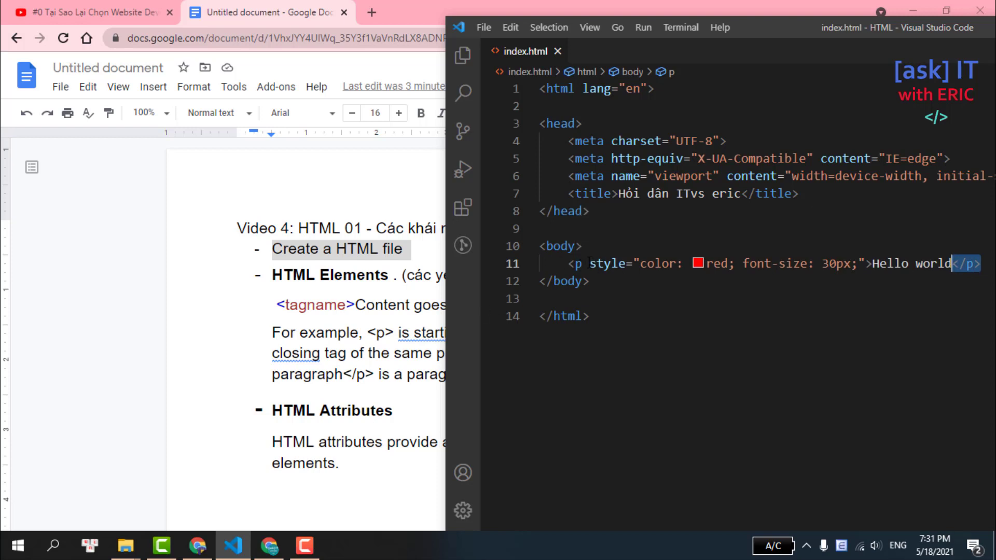
{"action": "mouse_move", "coordinate": [577, 263]}
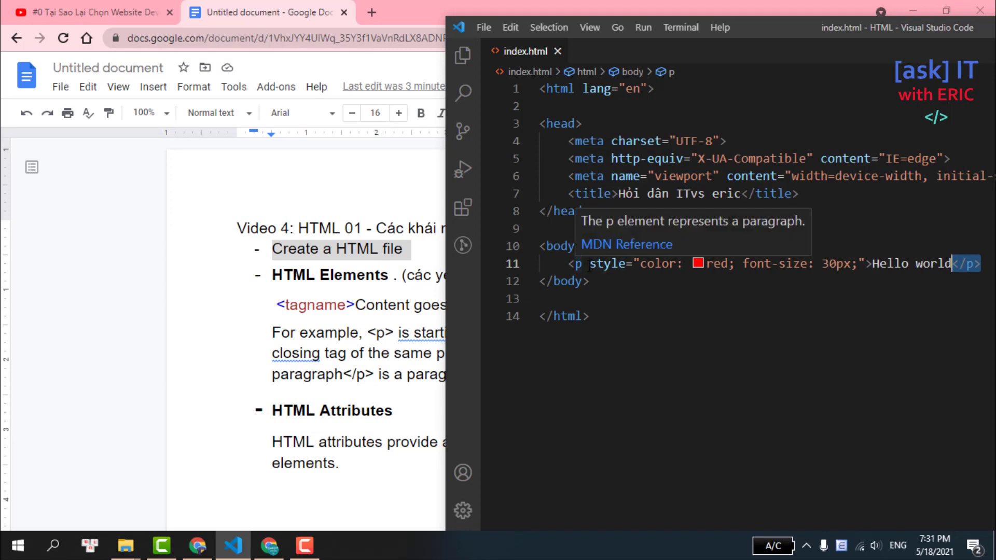
{"action": "left_click_drag", "start_coordinate": [590, 264], "coordinate": [845, 265]}
{"action": "left_click", "coordinate": [845, 265]}
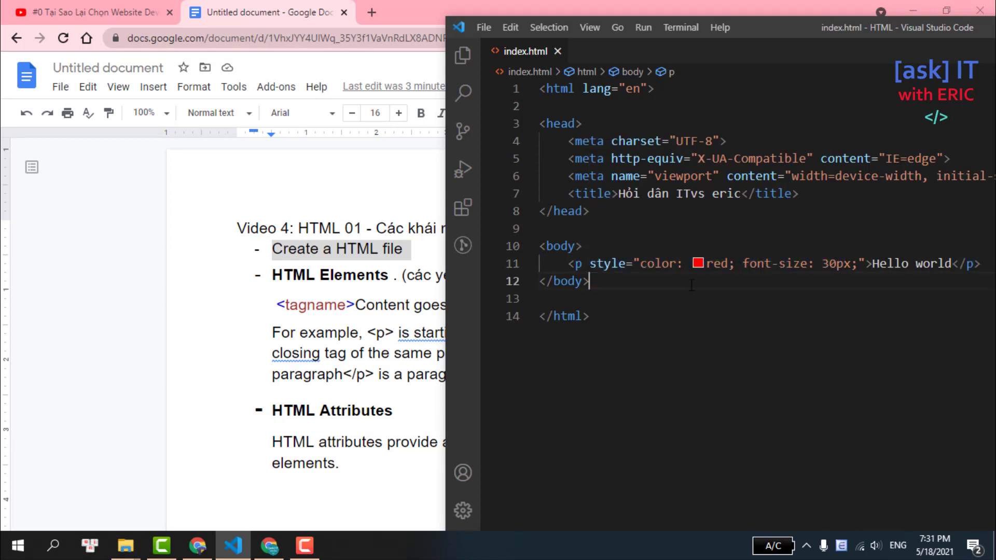
{"action": "double_click", "coordinate": [610, 265]}
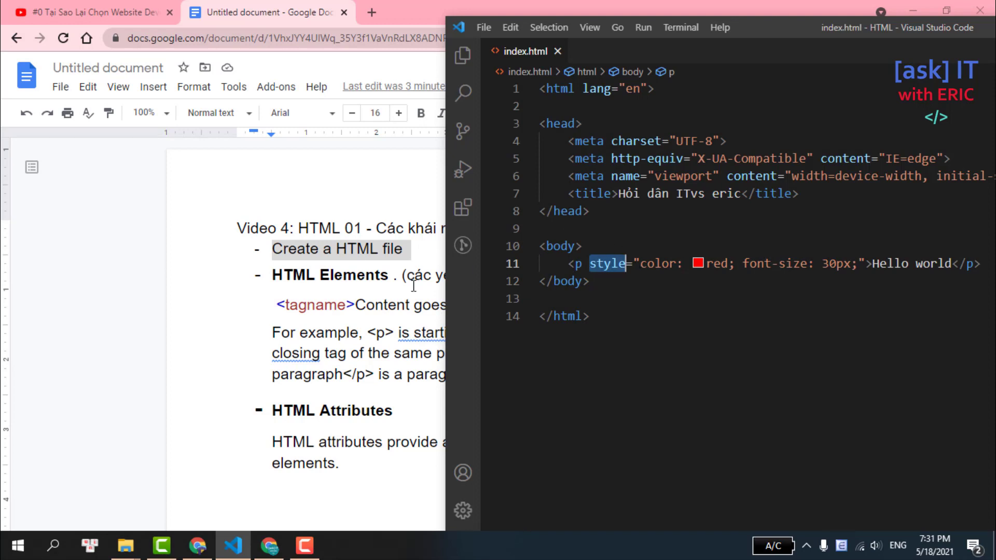
- Select 'HTML Elements' in the notes, then maximize VS Code on index.html
{"action": "left_click_drag", "start_coordinate": [402, 270], "coordinate": [272, 275]}
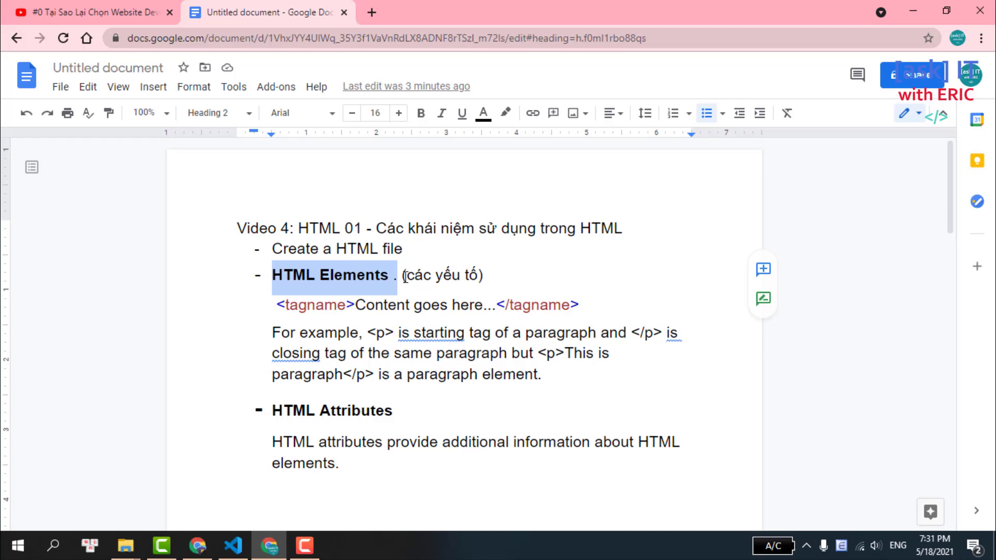
{"action": "left_click", "coordinate": [234, 543]}
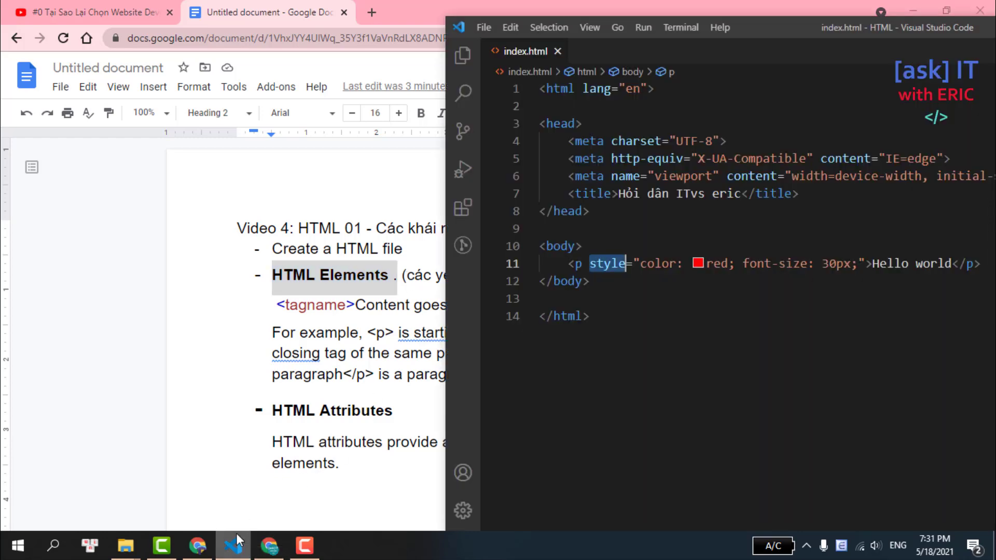
{"action": "double_click", "coordinate": [769, 29]}
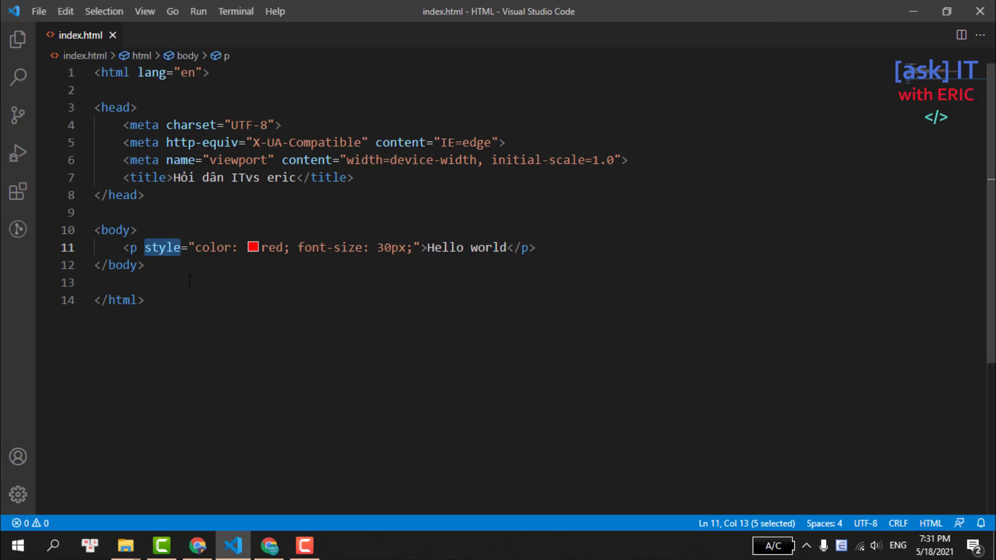
- Reveal index.html in File Explorer from the VS Code Explorer panel
{"action": "left_click", "coordinate": [17, 39]}
{"action": "right_click", "coordinate": [82, 73]}
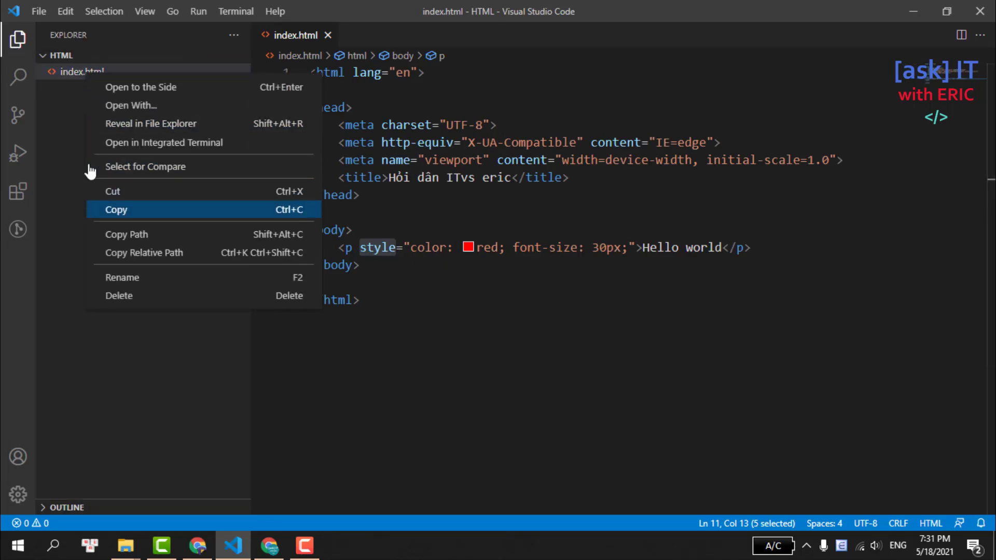
{"action": "left_click", "coordinate": [107, 209]}
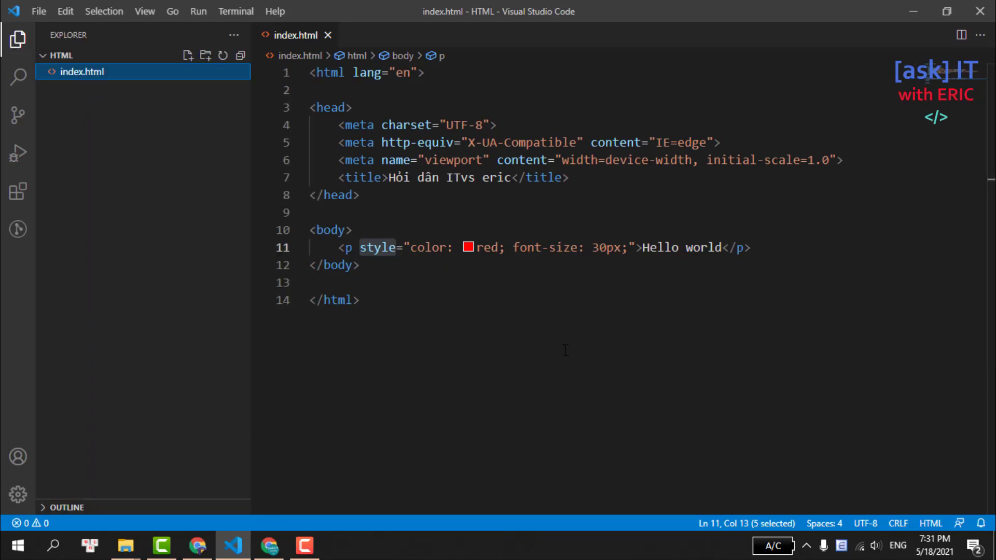
{"action": "right_click", "coordinate": [111, 72]}
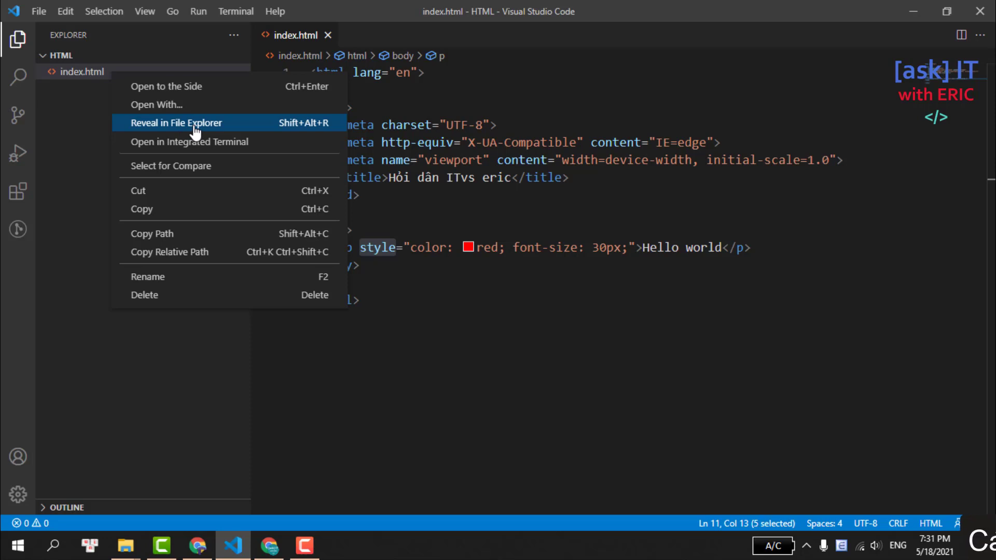
{"action": "left_click", "coordinate": [195, 124]}
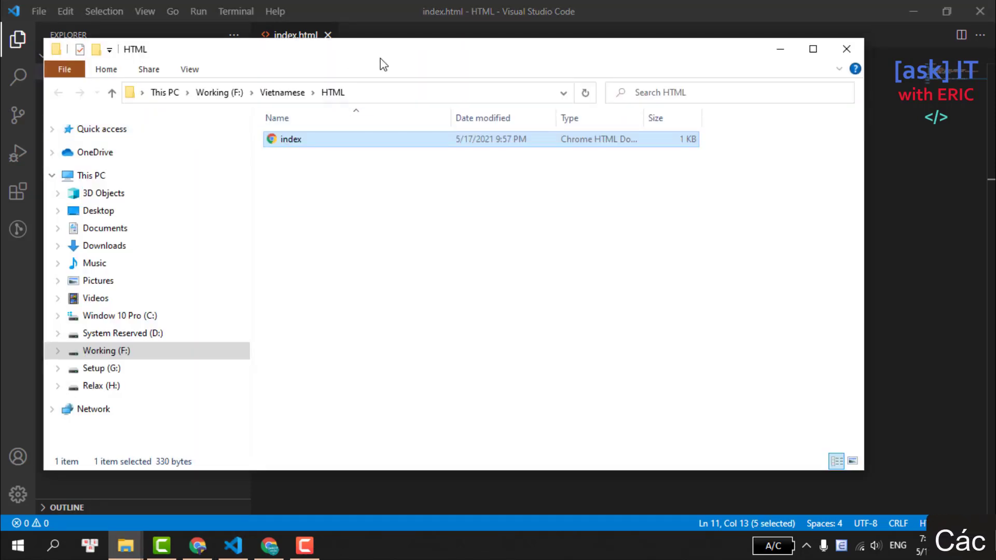
- Open index.html in Chrome to see the red 'Hello world'
{"action": "left_click_drag", "start_coordinate": [384, 65], "coordinate": [418, 104]}
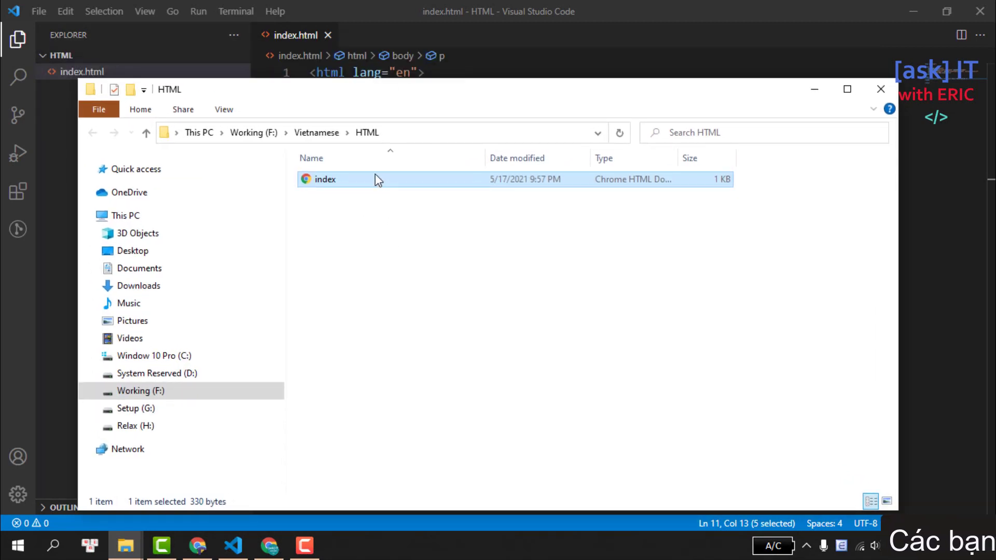
{"action": "double_click", "coordinate": [379, 182]}
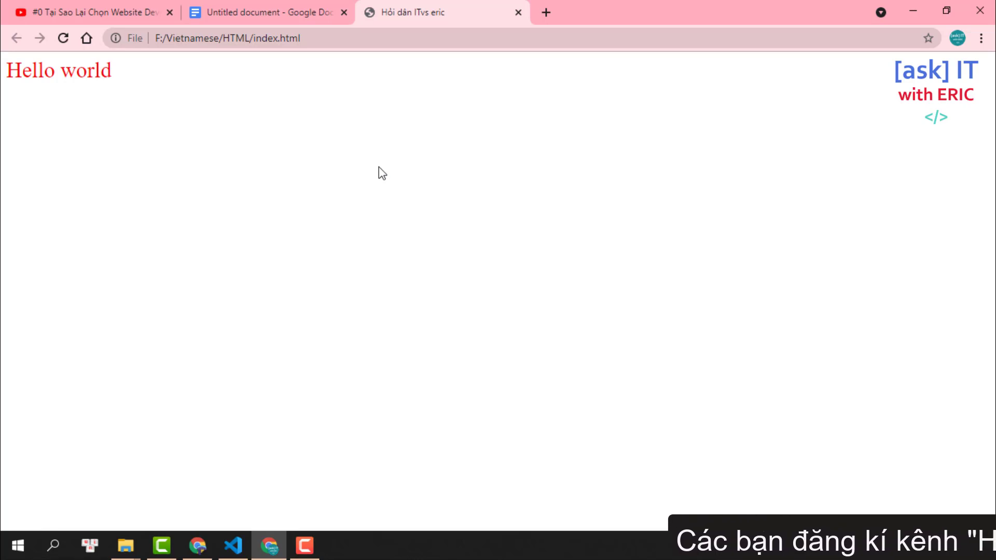
{"action": "left_click_drag", "start_coordinate": [165, 64], "coordinate": [4, 70]}
- Read down the Google Docs Video 5 tag notes with menus hidden, then return to index.html
{"action": "left_click", "coordinate": [268, 15]}
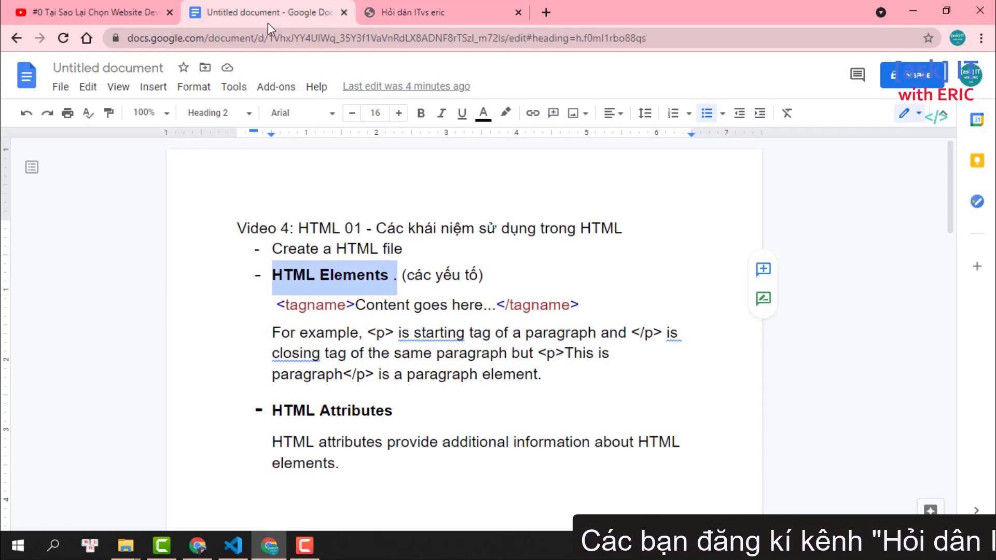
{"action": "scroll", "coordinate": [467, 267], "scroll_direction": "down", "scroll_amount": 5}
{"action": "scroll", "coordinate": [467, 268], "scroll_direction": "down", "scroll_amount": 5}
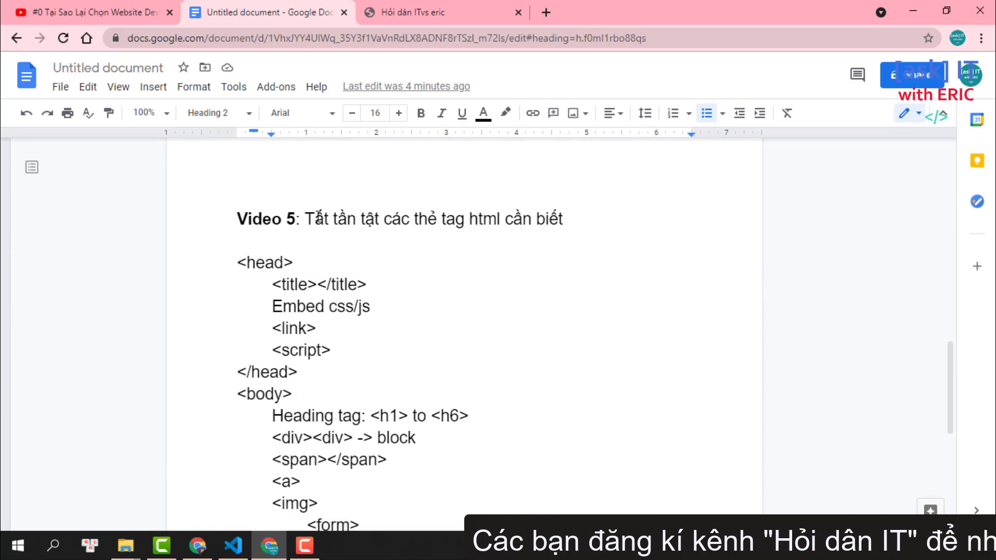
{"action": "left_click", "coordinate": [946, 113]}
{"action": "scroll", "coordinate": [375, 237], "scroll_direction": "down", "scroll_amount": 1}
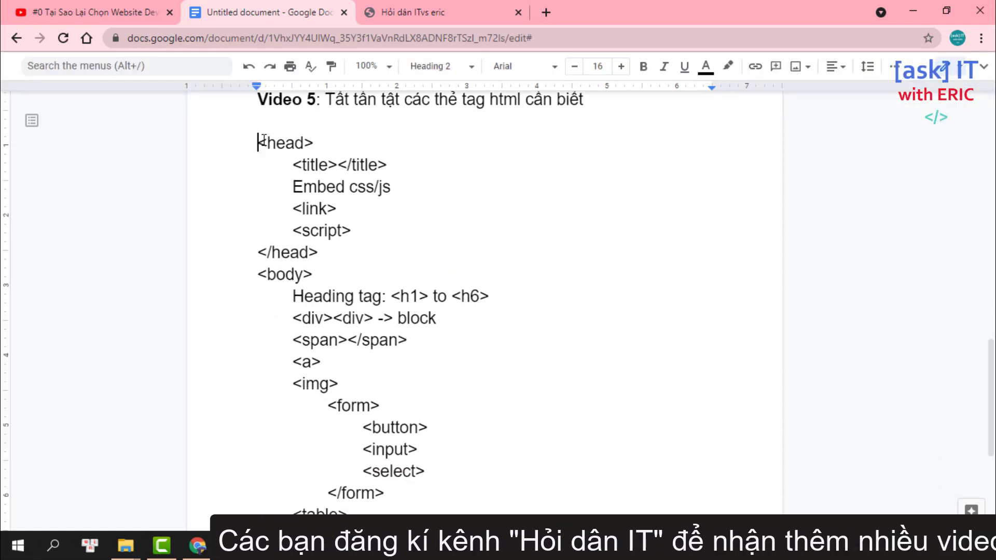
{"action": "left_click_drag", "start_coordinate": [258, 142], "coordinate": [315, 142]}
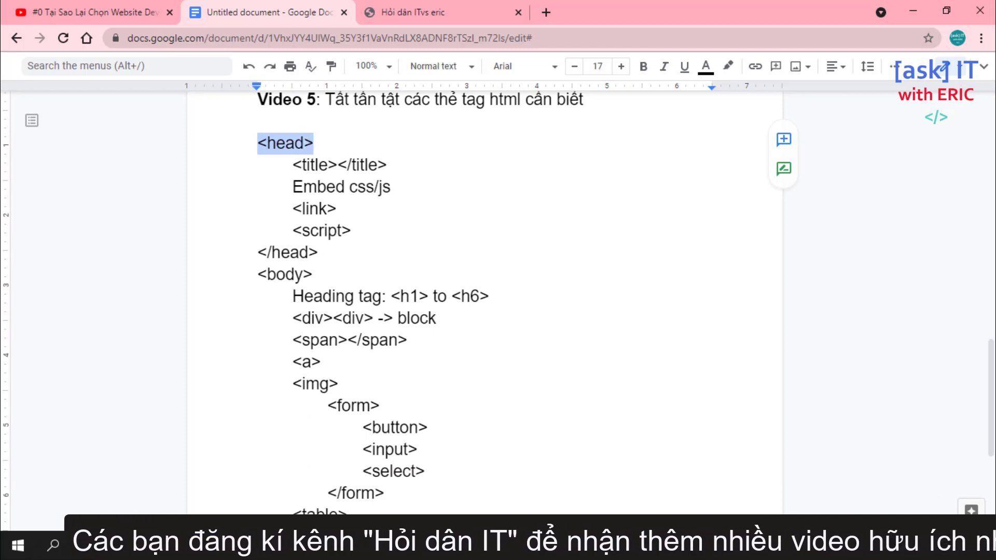
{"action": "key", "text": "alt+Tab"}
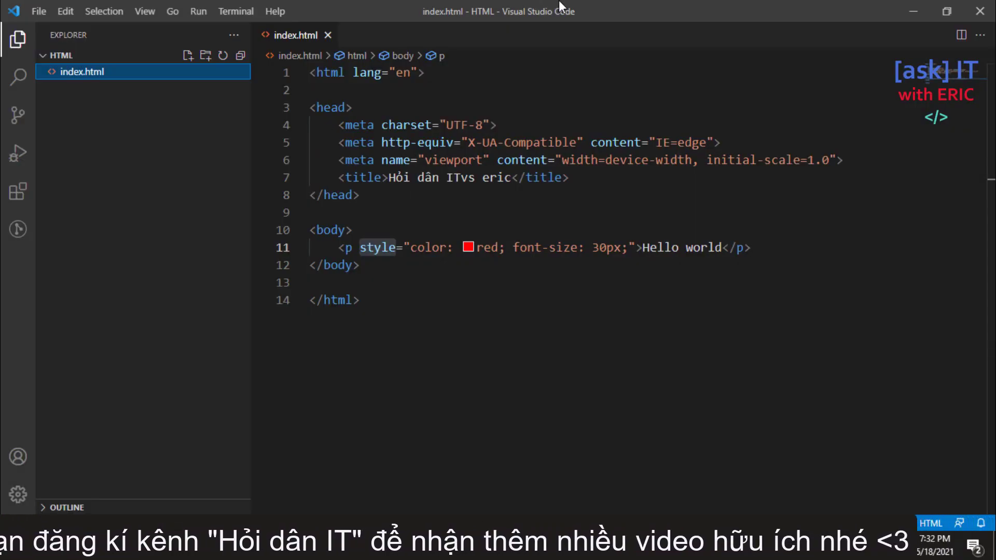
- Place VS Code beside the notes, widen it, and add a blank line after the title
{"action": "double_click", "coordinate": [357, 1]}
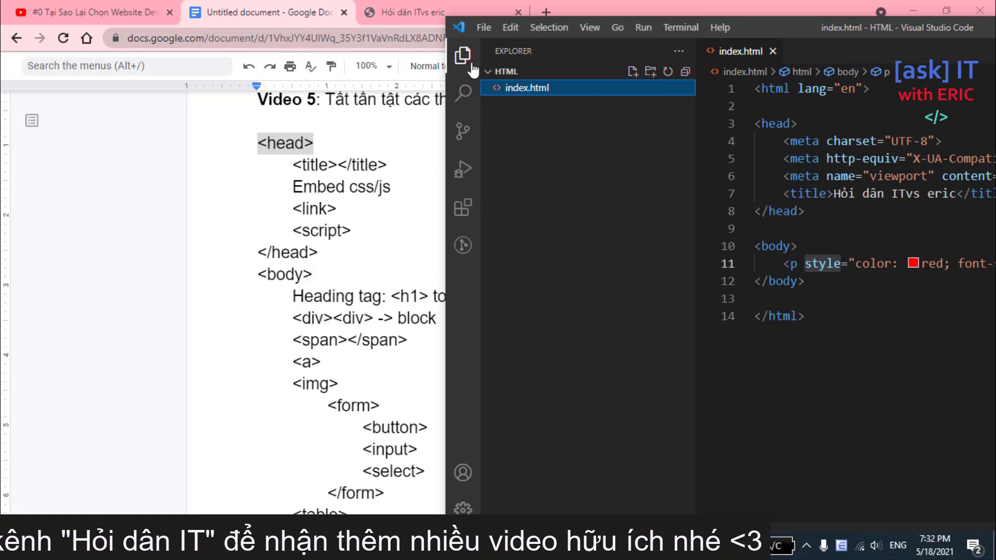
{"action": "left_click_drag", "start_coordinate": [582, 124], "coordinate": [532, 127]}
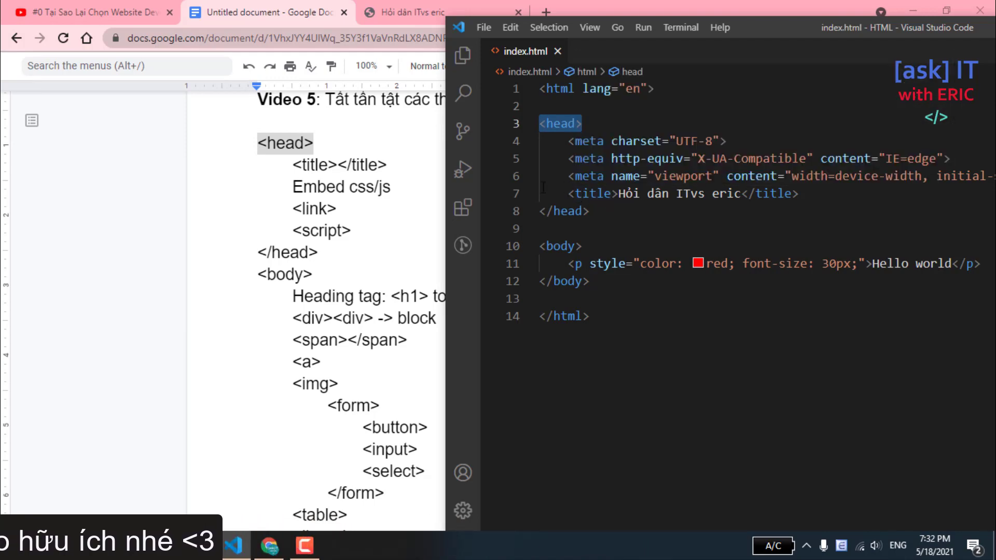
{"action": "left_click", "coordinate": [821, 193]}
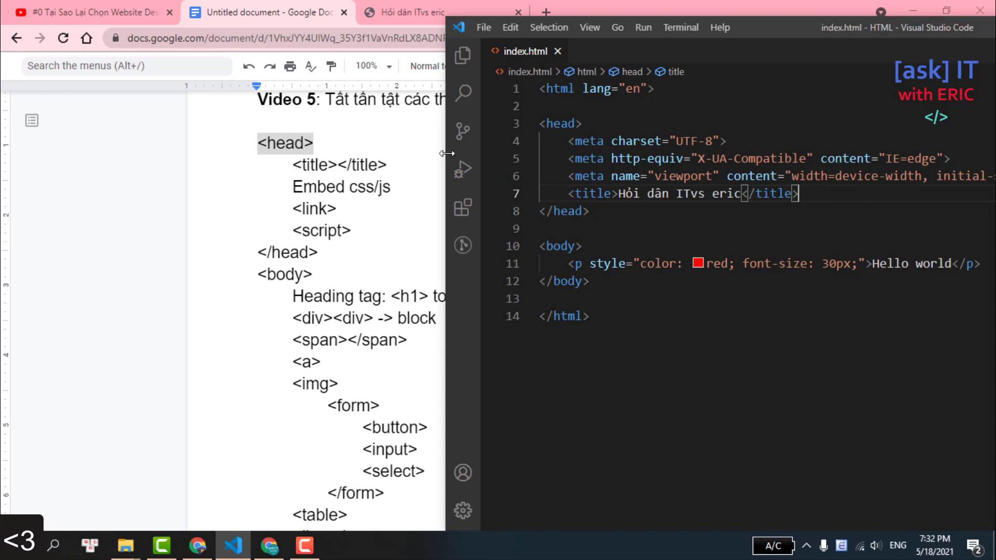
{"action": "mouse_move", "coordinate": [447, 151]}
{"action": "left_mouse_down"}
{"action": "mouse_move", "coordinate": [343, 151]}
{"action": "mouse_move", "coordinate": [383, 151]}
{"action": "left_mouse_up"}
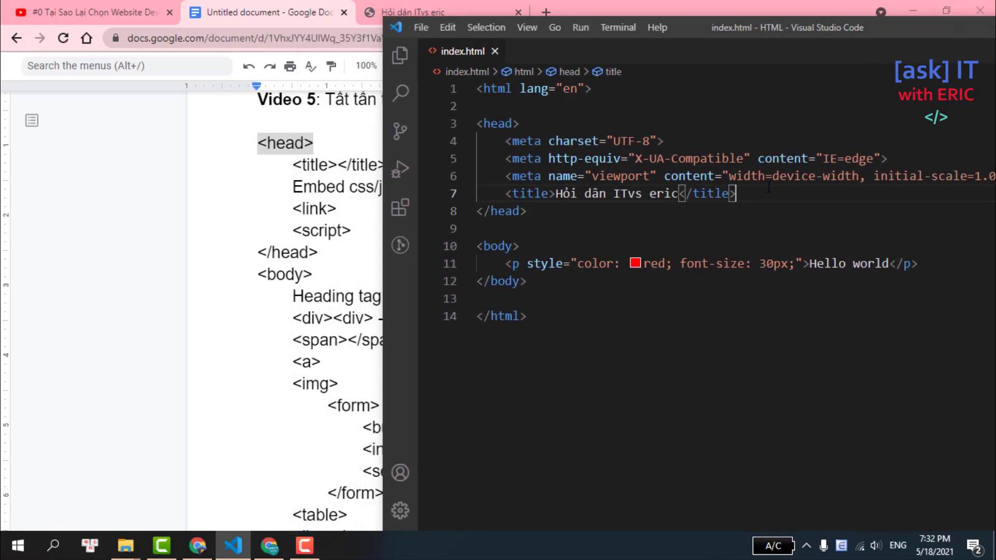
{"action": "key", "text": "Return"}
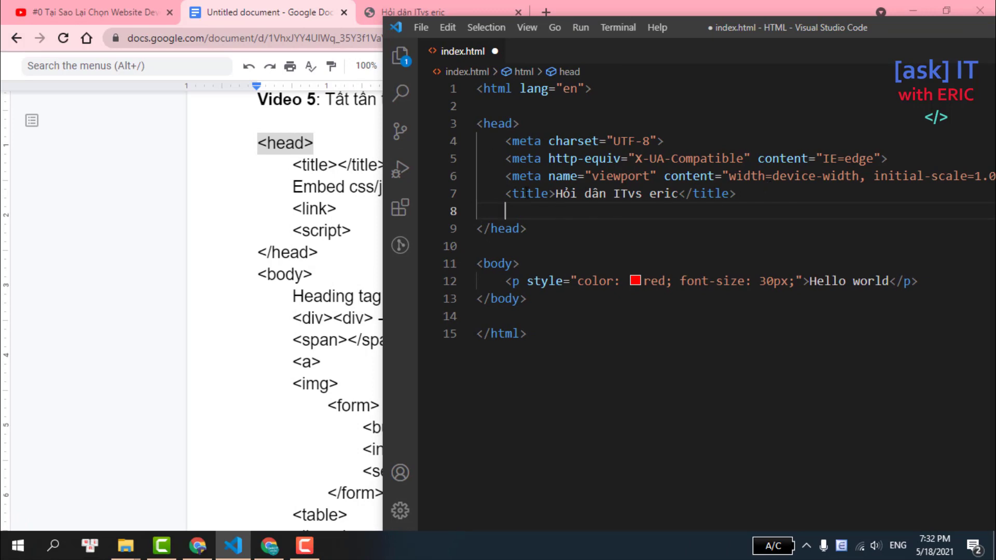
- Highlight the head section with its three meta tags and title
{"action": "left_click_drag", "start_coordinate": [535, 230], "coordinate": [472, 124]}
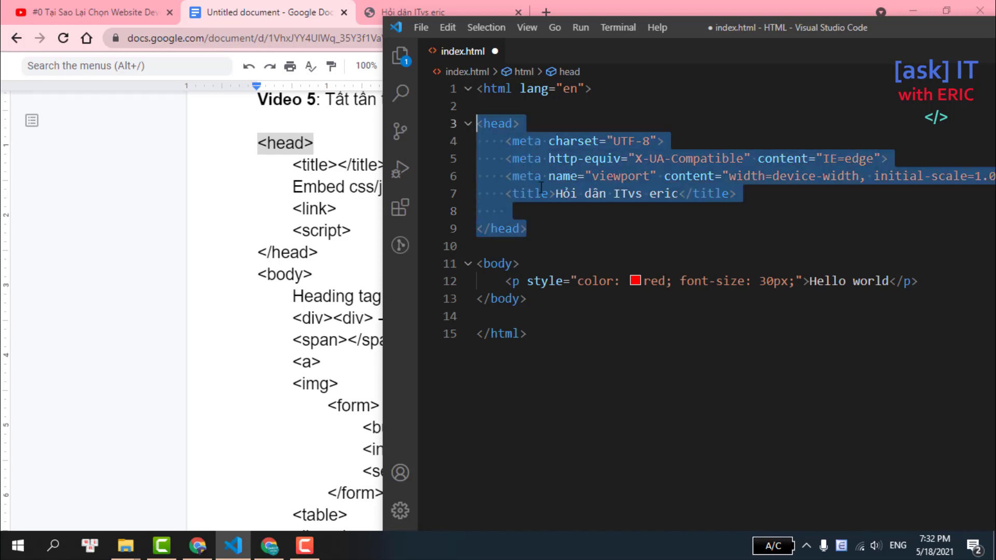
{"action": "left_click", "coordinate": [568, 223]}
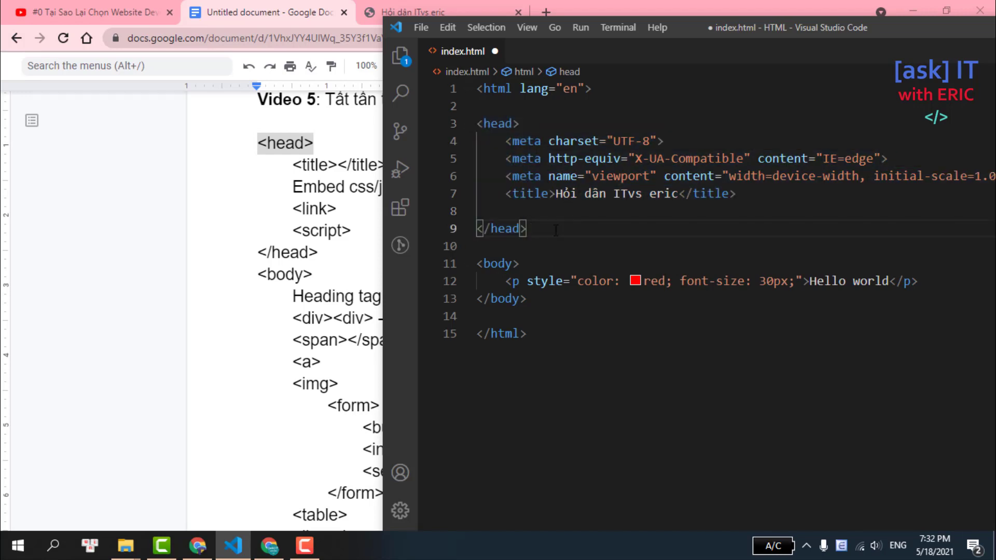
{"action": "left_click", "coordinate": [540, 208]}
{"action": "left_click_drag", "start_coordinate": [538, 233], "coordinate": [470, 124]}
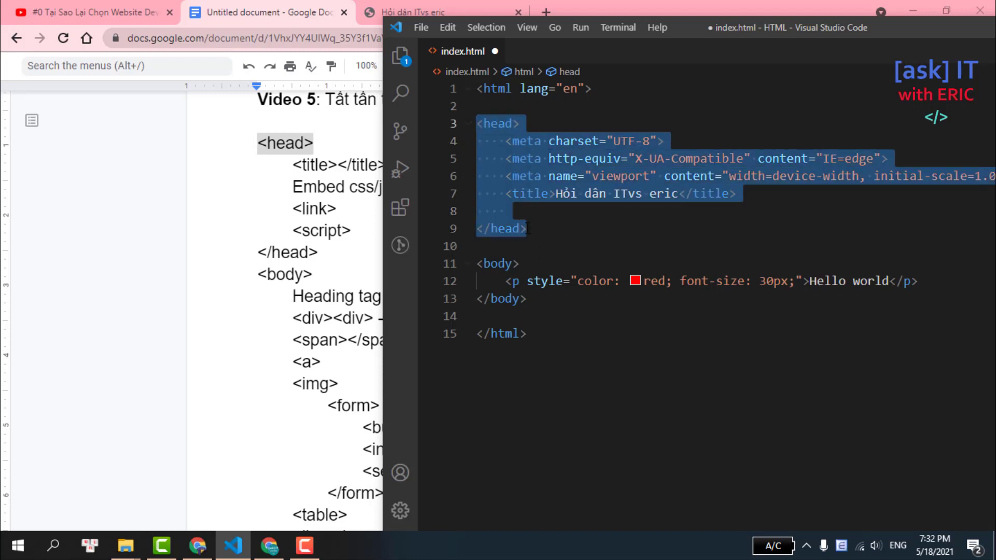
{"action": "left_click", "coordinate": [916, 280]}
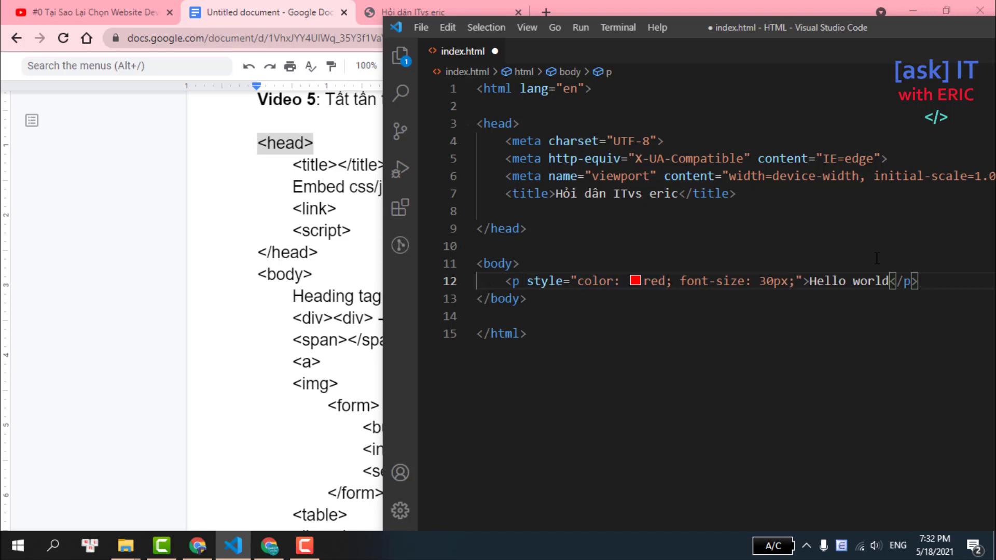
- Add blank lines below the Hello world paragraph, typing then deleting a comment marker
{"action": "key", "text": "Return"}
{"action": "key", "text": "Return"}
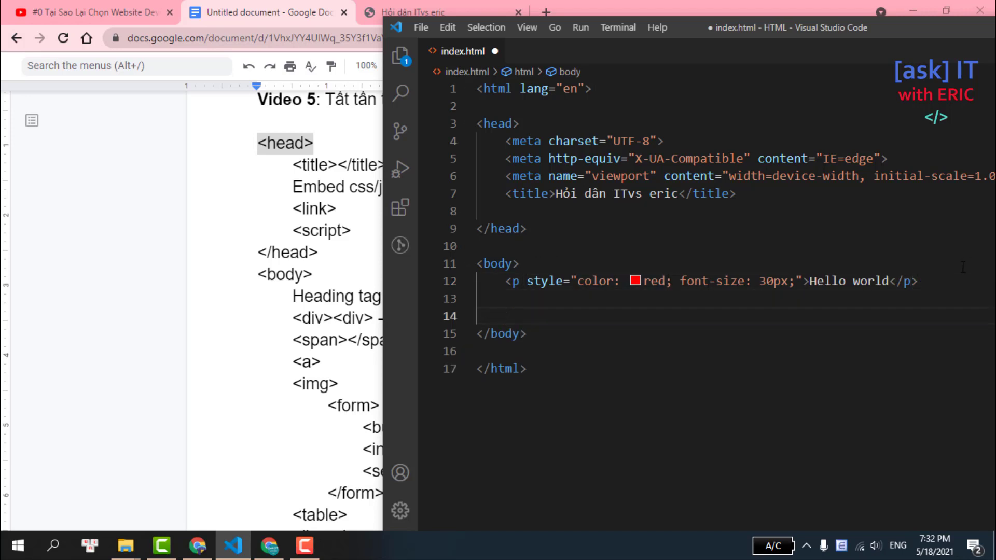
{"action": "type", "text": "<.."}
{"action": "key", "text": "BackSpace"}
{"action": "key", "text": "BackSpace"}
{"action": "type", "text": "-- --"}
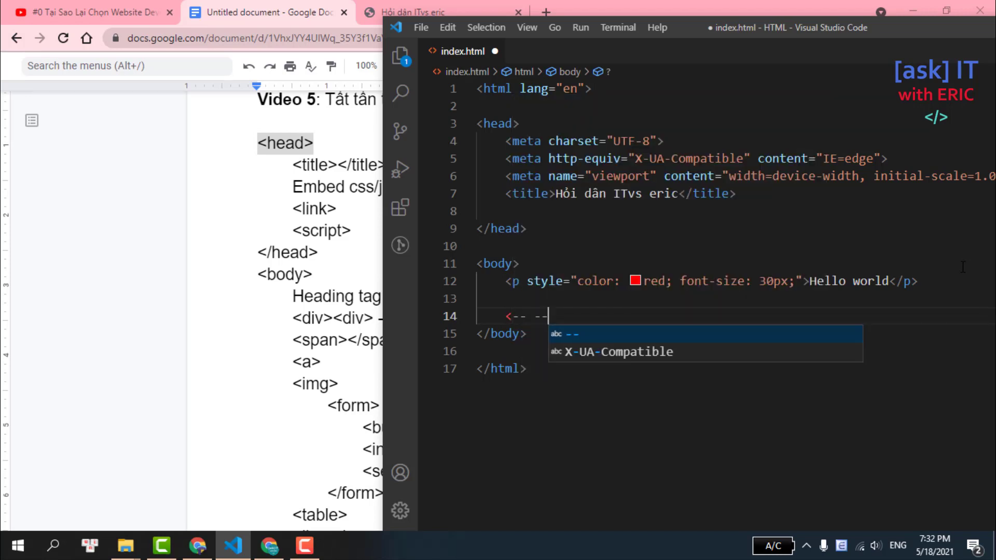
{"action": "type", "text": ">"}
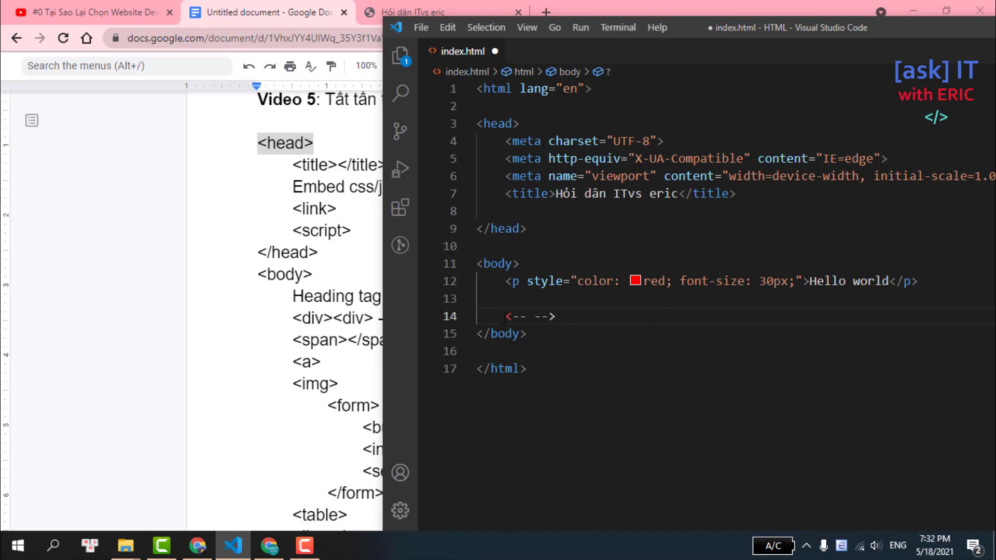
{"action": "left_click_drag", "start_coordinate": [509, 317], "coordinate": [565, 318]}
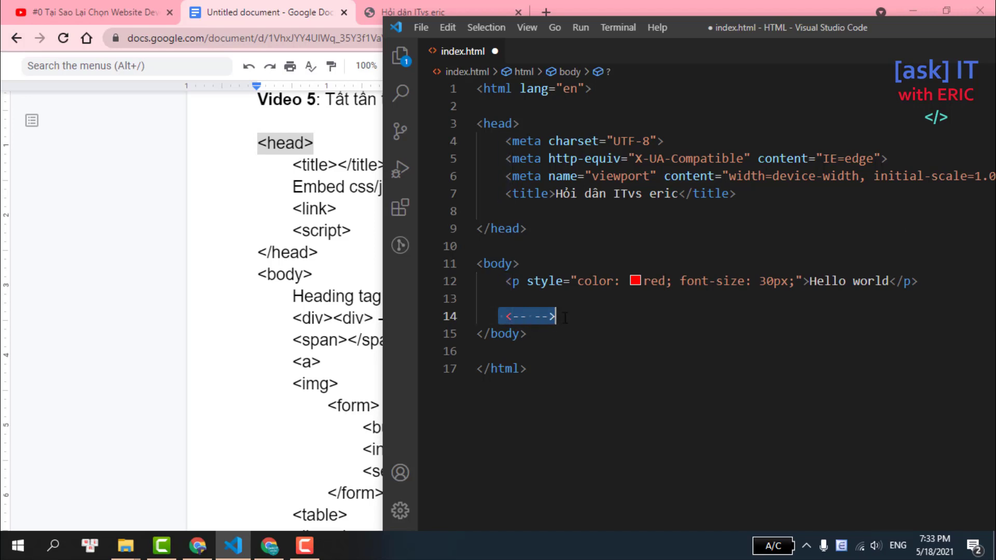
{"action": "key", "text": "BackSpace"}
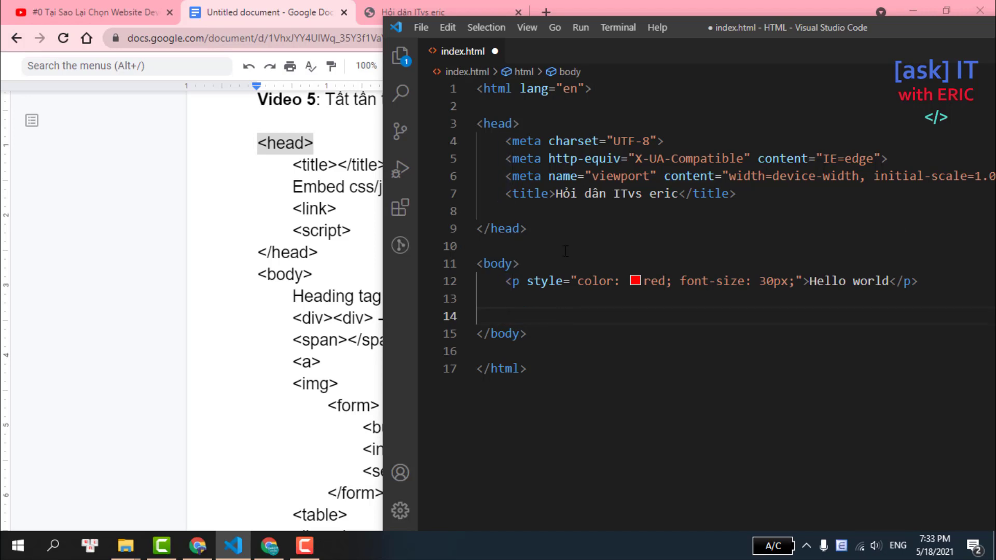
- Select the three meta lines in the head section
{"action": "mouse_move", "coordinate": [529, 123]}
{"action": "left_mouse_down"}
{"action": "mouse_move", "coordinate": [478, 123]}
{"action": "mouse_move", "coordinate": [678, 176]}
{"action": "mouse_move", "coordinate": [994, 176]}
{"action": "left_mouse_up"}
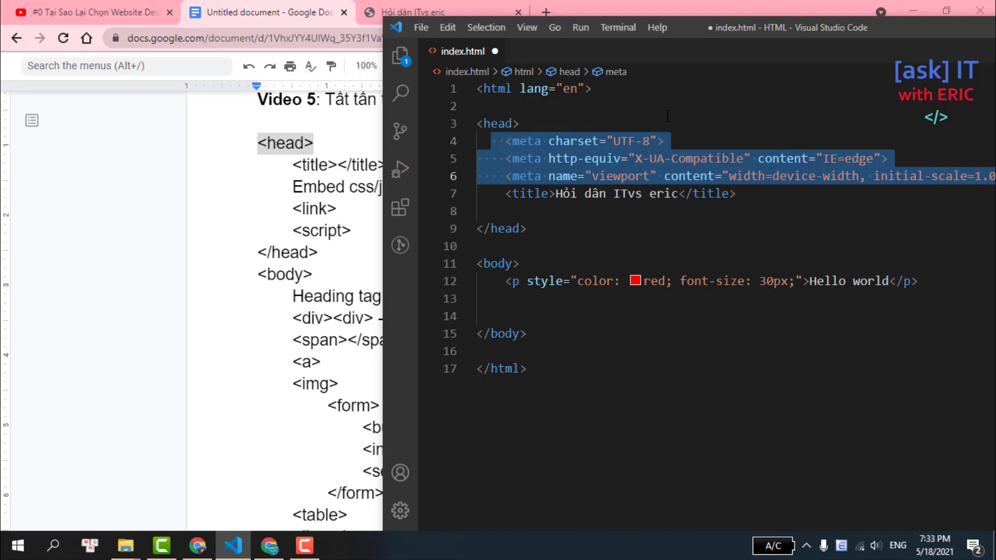
{"action": "left_click", "coordinate": [563, 159]}
{"action": "double_click", "coordinate": [563, 159]}
- Select the charset meta line and the title element on line 7
{"action": "triple_click", "coordinate": [586, 139]}
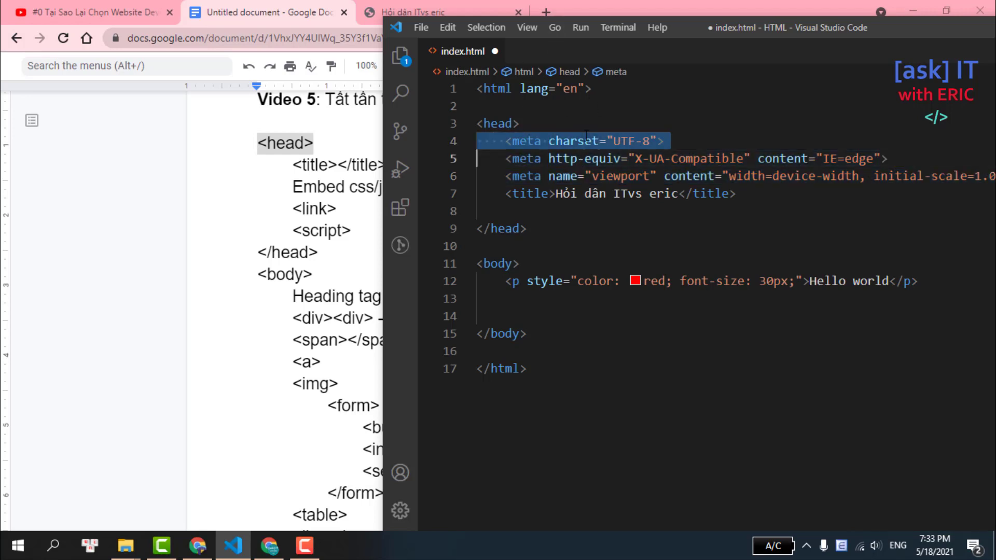
{"action": "double_click", "coordinate": [612, 160]}
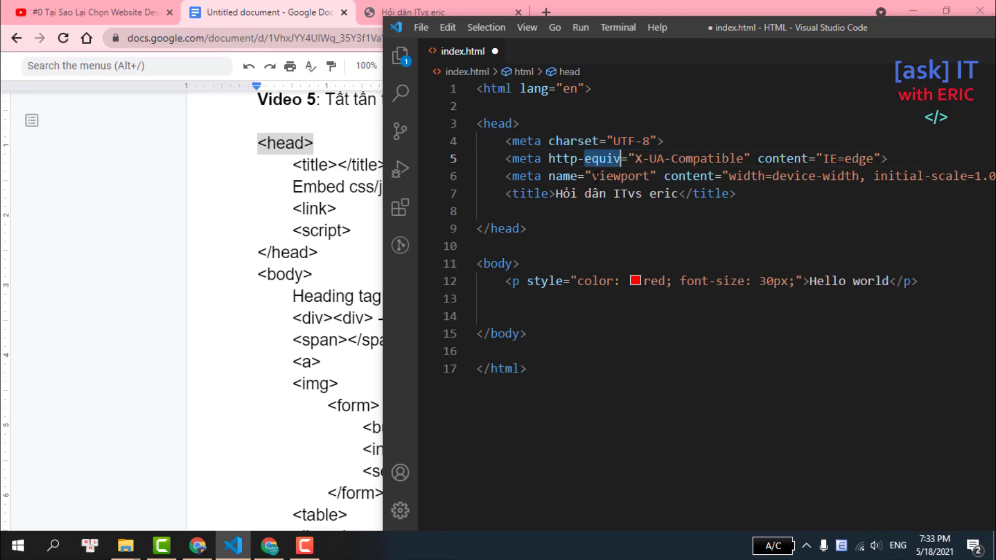
{"action": "left_click_drag", "start_coordinate": [506, 193], "coordinate": [737, 193]}
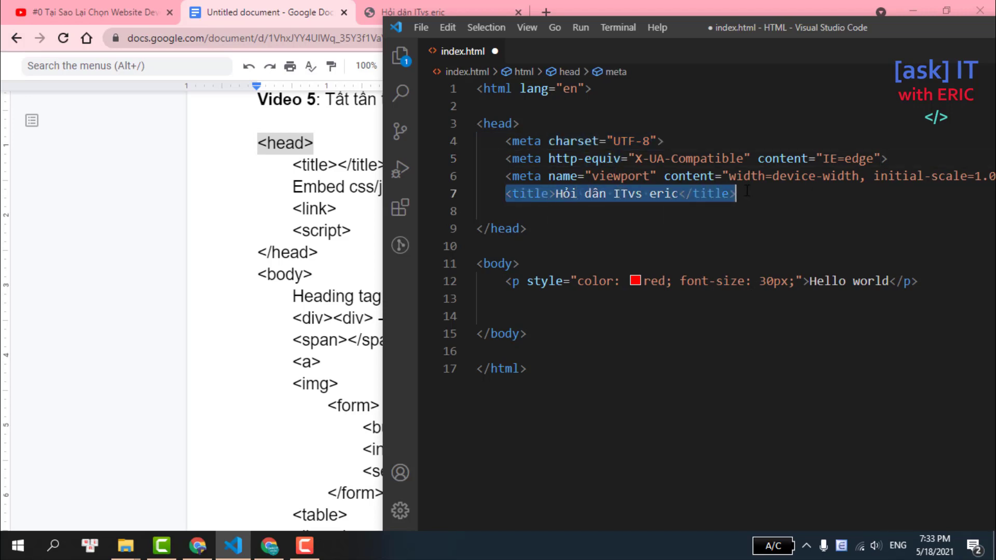
{"action": "left_click", "coordinate": [532, 192]}
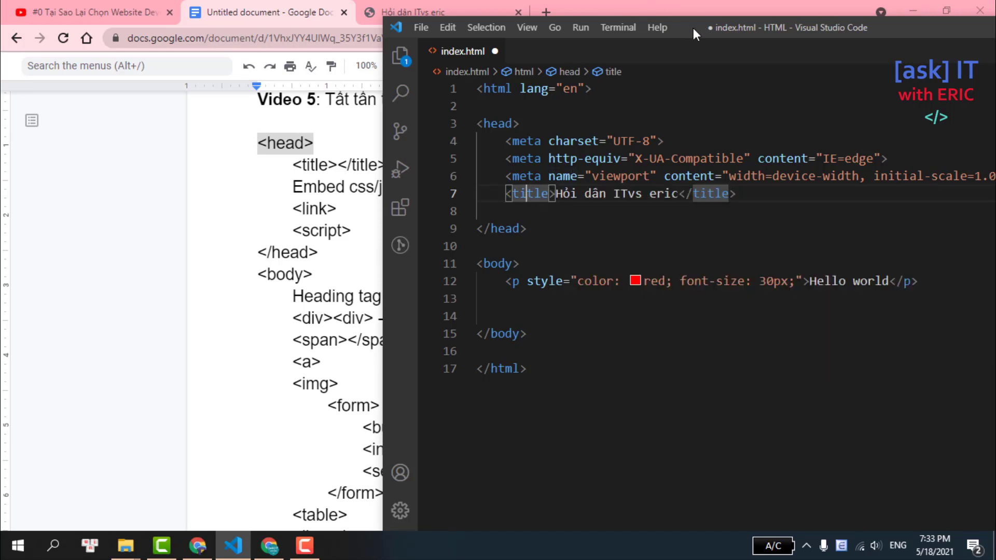
{"action": "left_click_drag", "start_coordinate": [693, 28], "coordinate": [764, 45]}
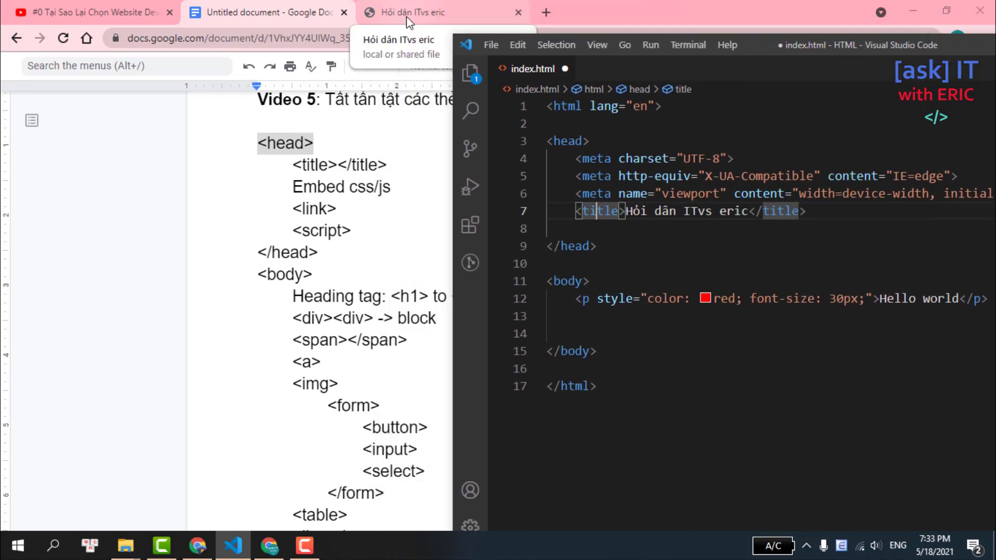
- Change 'vs' to 'voi' in the title, save, and reload Chrome to show 'Hỏi dân IT voi eric'
{"action": "left_click", "coordinate": [698, 211]}
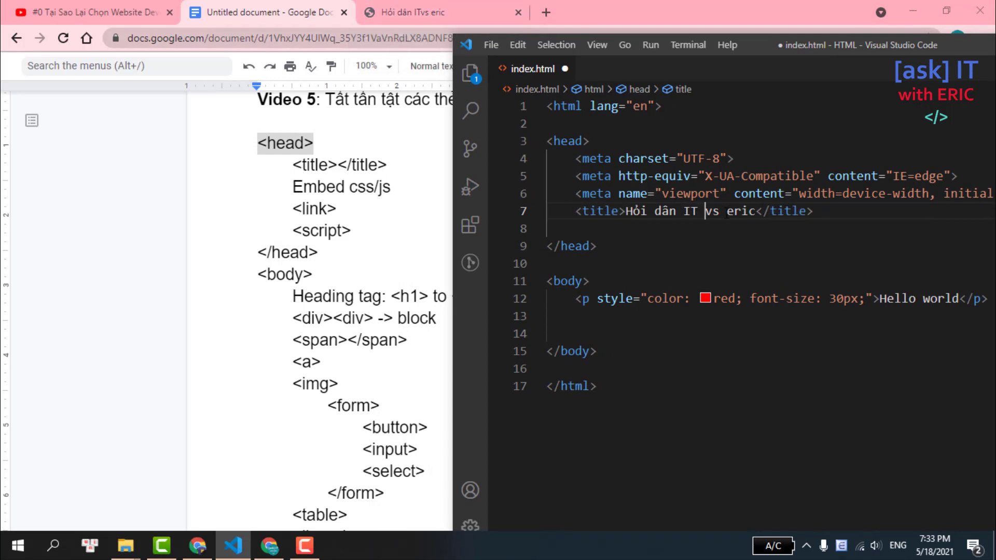
{"action": "left_click", "coordinate": [718, 211]}
{"action": "key", "text": "BackSpace"}
{"action": "type", "text": "oi"}
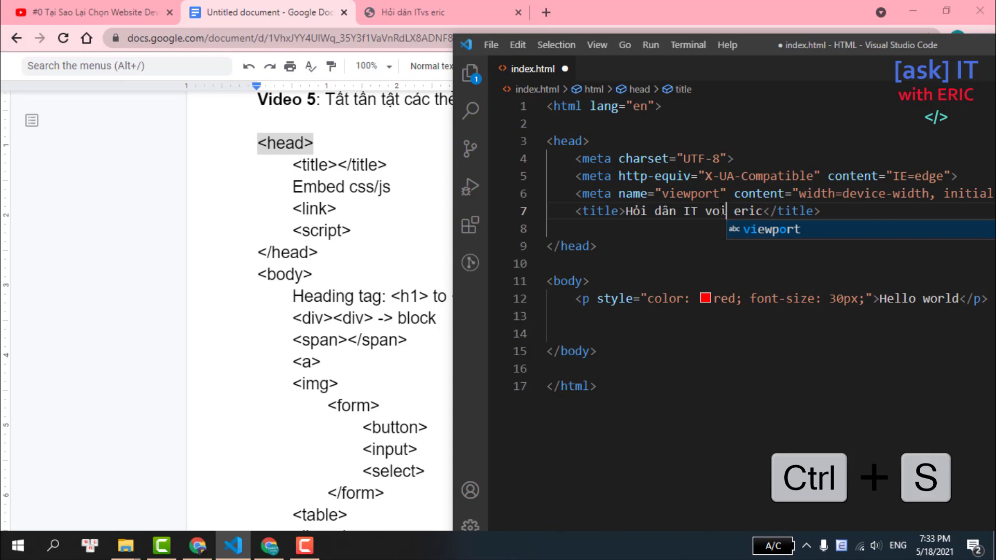
{"action": "left_click", "coordinate": [724, 144]}
{"action": "key", "text": "ctrl+s"}
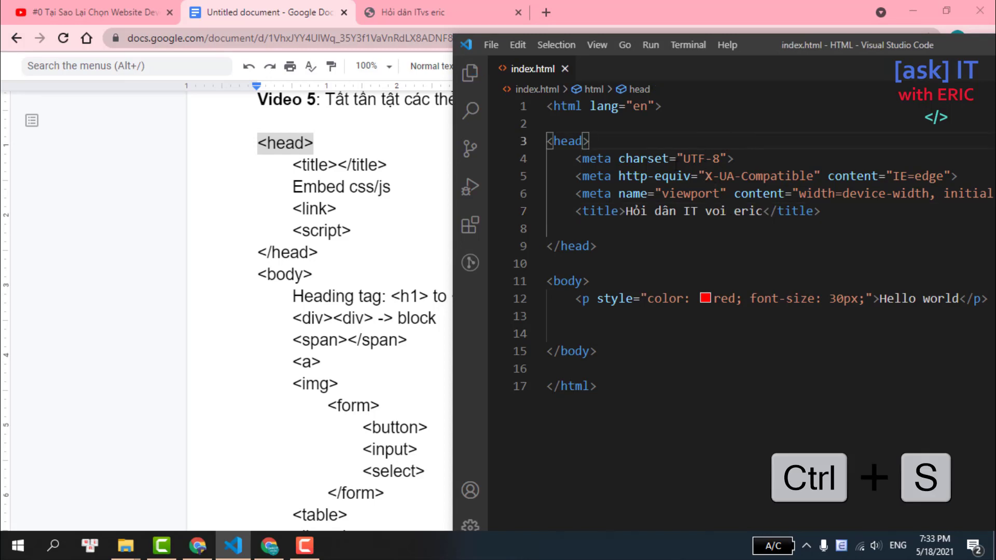
{"action": "left_click", "coordinate": [395, 6]}
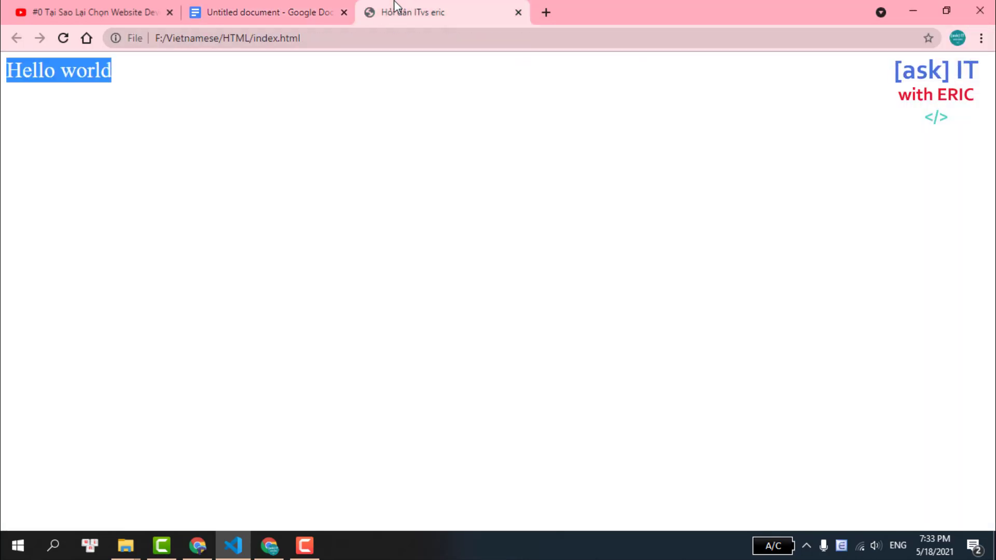
{"action": "left_click", "coordinate": [55, 39]}
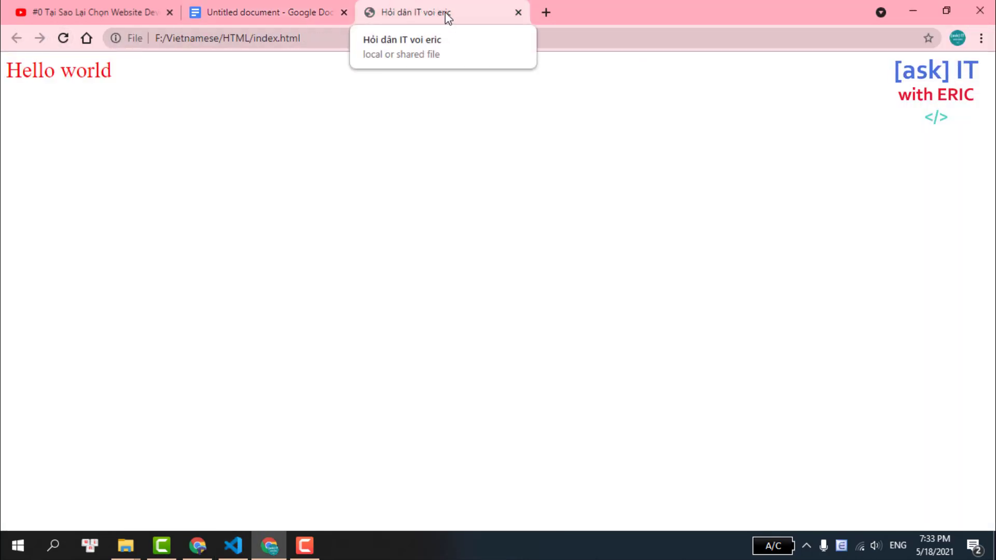
- Select the <title>, Embed, and <link>/<script> lines under head in the Google Docs notes
{"action": "left_click", "coordinate": [234, 11]}
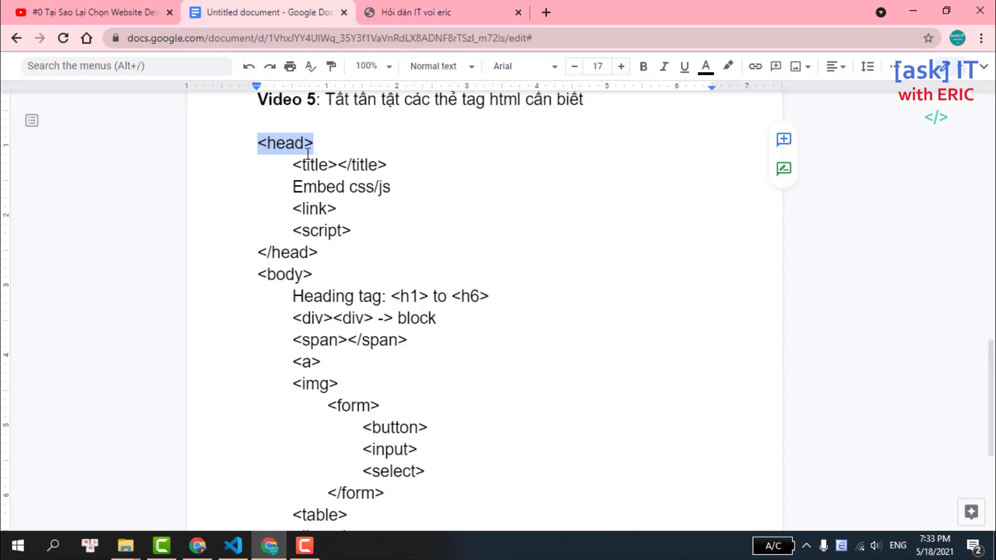
{"action": "left_click_drag", "start_coordinate": [292, 165], "coordinate": [404, 167]}
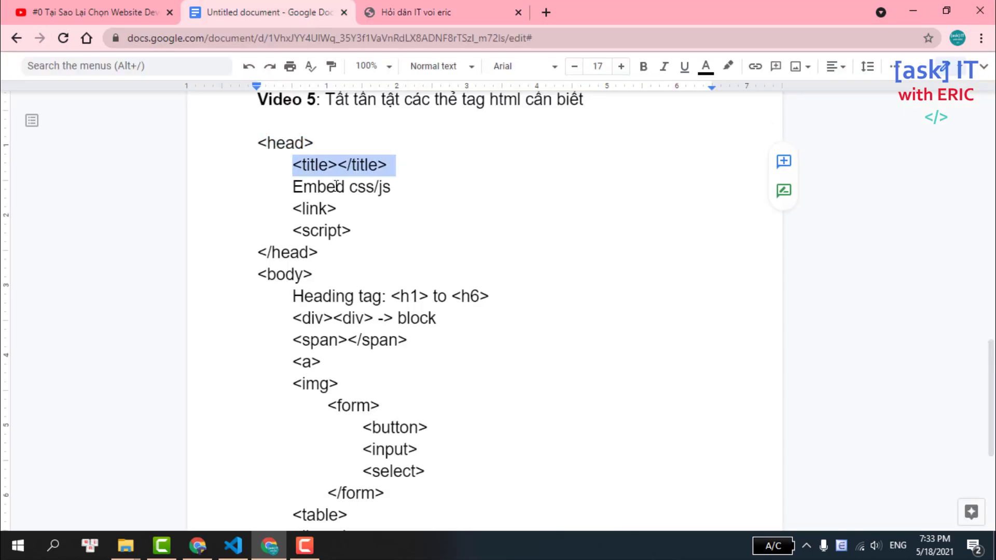
{"action": "left_click_drag", "start_coordinate": [291, 187], "coordinate": [349, 186]}
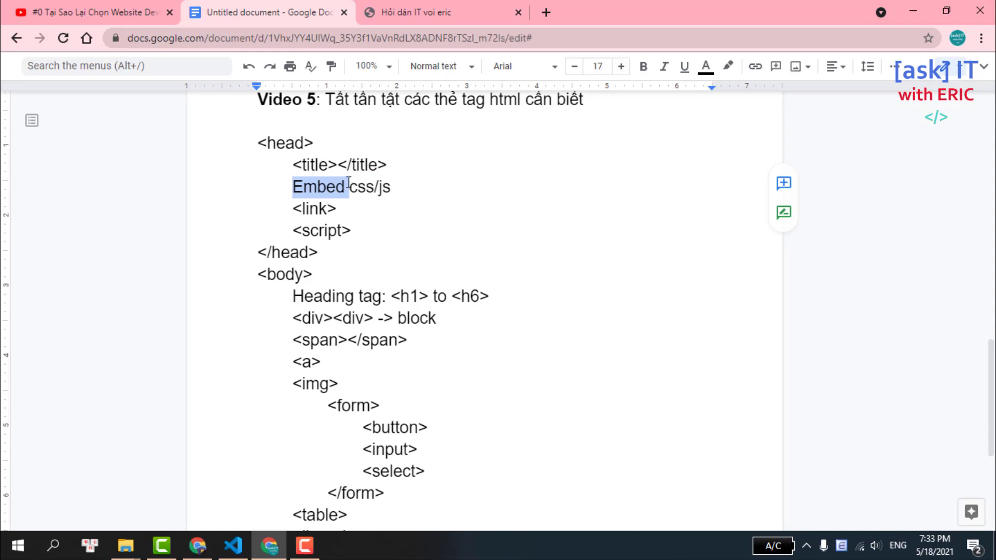
{"action": "mouse_move", "coordinate": [290, 208]}
{"action": "left_mouse_down"}
{"action": "mouse_move", "coordinate": [330, 208]}
{"action": "mouse_move", "coordinate": [352, 230]}
{"action": "left_mouse_up"}
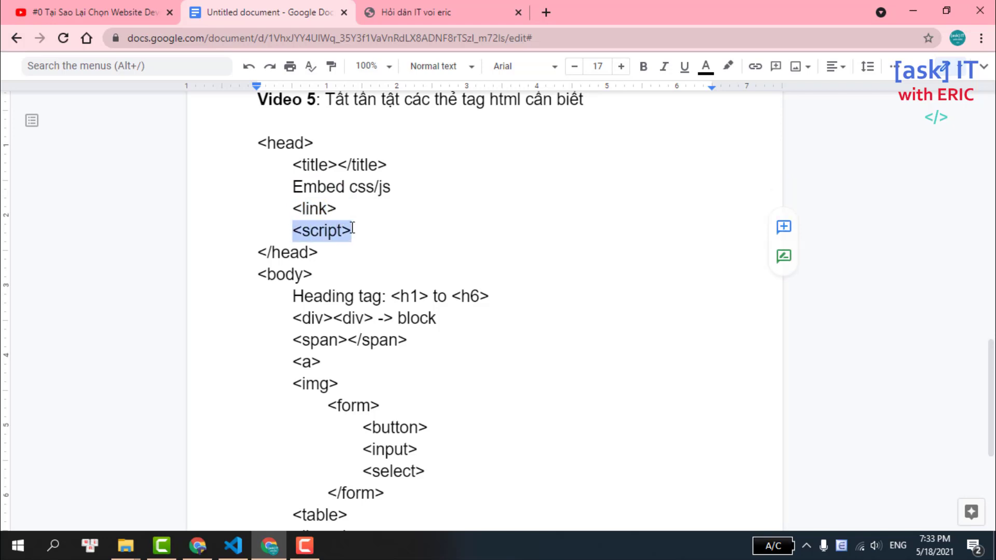
{"action": "mouse_move", "coordinate": [291, 208]}
{"action": "left_mouse_down"}
{"action": "mouse_move", "coordinate": [337, 209]}
{"action": "mouse_move", "coordinate": [262, 208]}
{"action": "left_mouse_up"}
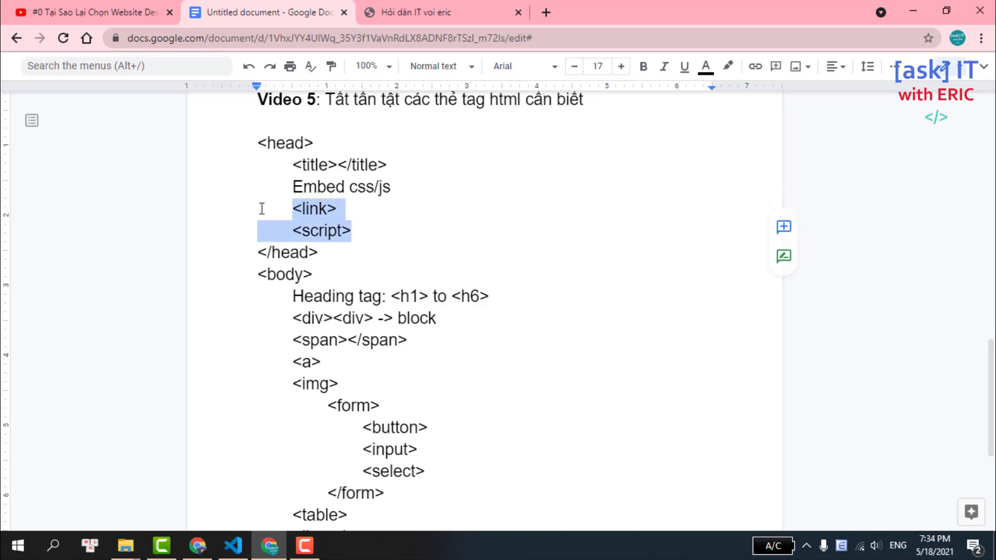
{"action": "left_click", "coordinate": [338, 216]}
{"action": "left_click_drag", "start_coordinate": [363, 230], "coordinate": [295, 209]}
{"action": "left_click", "coordinate": [228, 550]}
- Insert an empty <h1></h1> on a new line after <body> via the h1 Emmet abbreviation
{"action": "scroll", "coordinate": [619, 251], "scroll_direction": "down", "scroll_amount": 1}
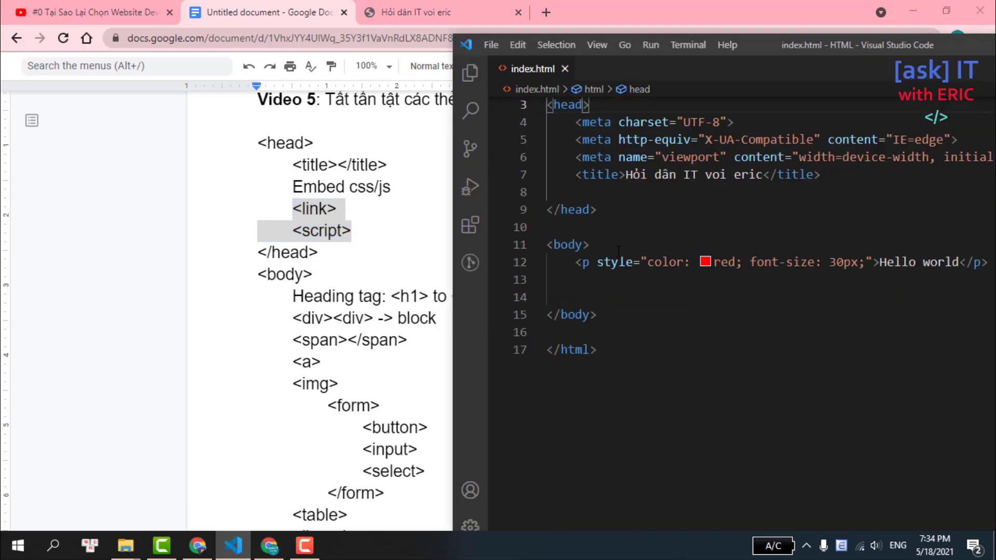
{"action": "left_click", "coordinate": [554, 244]}
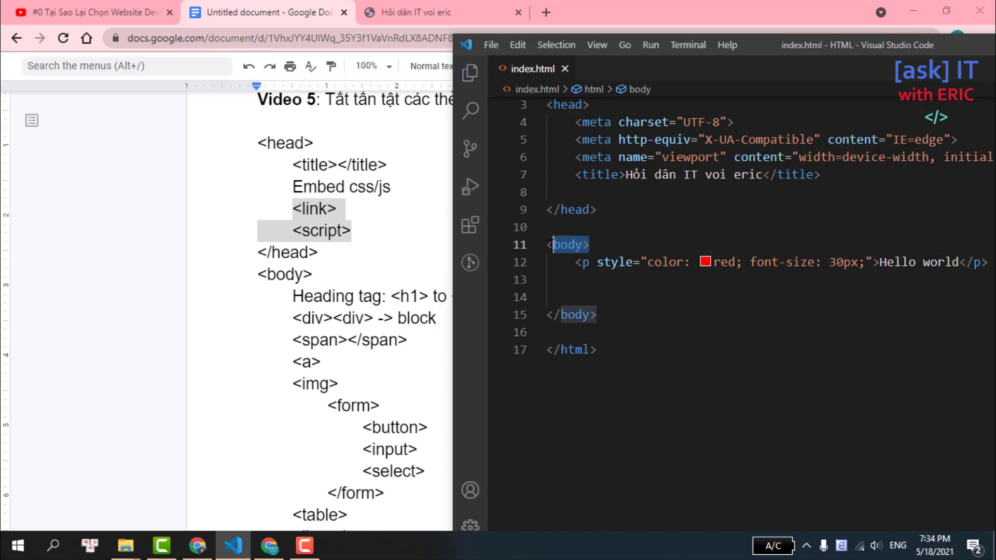
{"action": "left_click", "coordinate": [602, 244]}
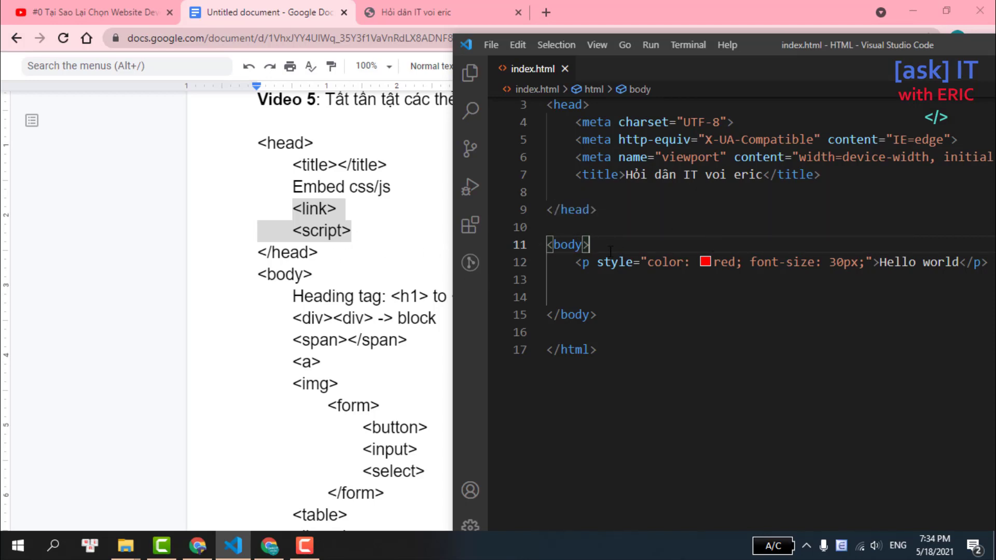
{"action": "key", "text": "Return"}
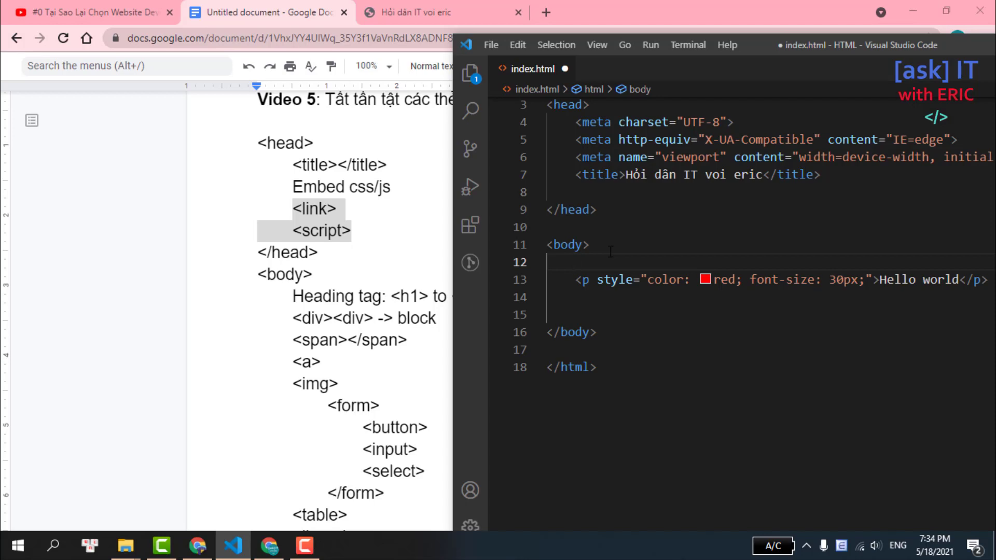
{"action": "type", "text": "h1"}
{"action": "key", "text": "Tab"}
- Add the placeholder line 'asfdasfasfd' under <body> in the notes
{"action": "left_click", "coordinate": [367, 186]}
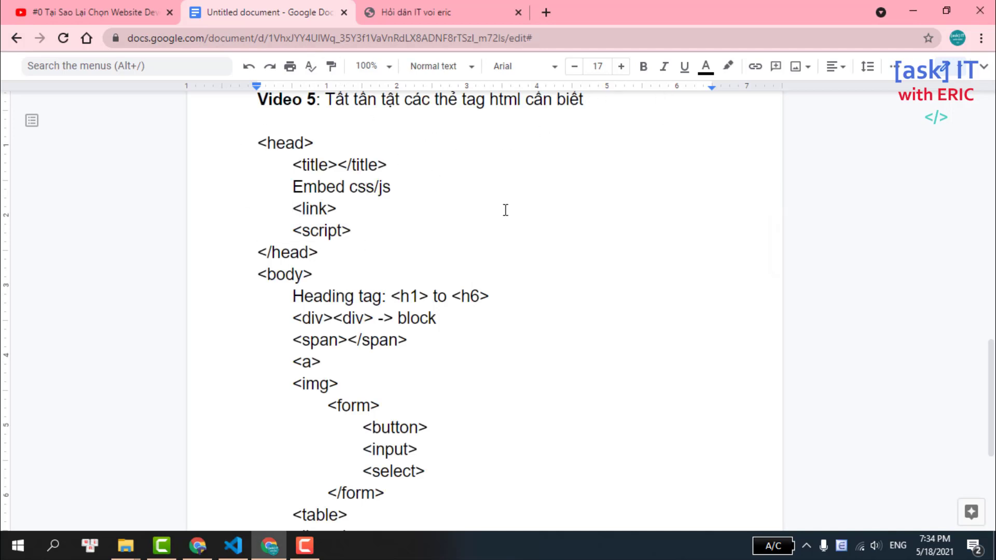
{"action": "left_click", "coordinate": [335, 269]}
{"action": "key", "text": "Return"}
{"action": "type", "text": "asfdasfasfd"}
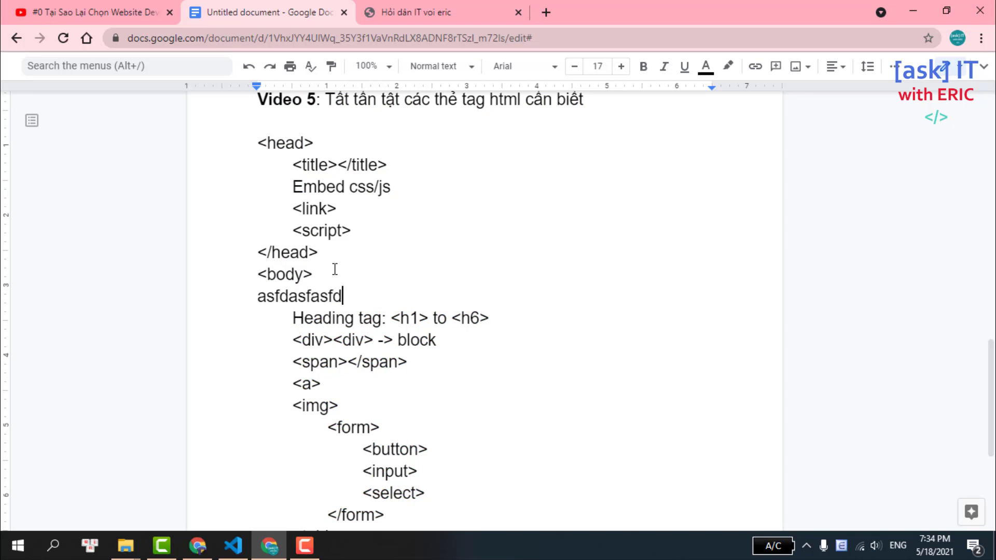
{"action": "key", "text": "Return"}
{"action": "left_click_drag", "start_coordinate": [347, 295], "coordinate": [252, 294]}
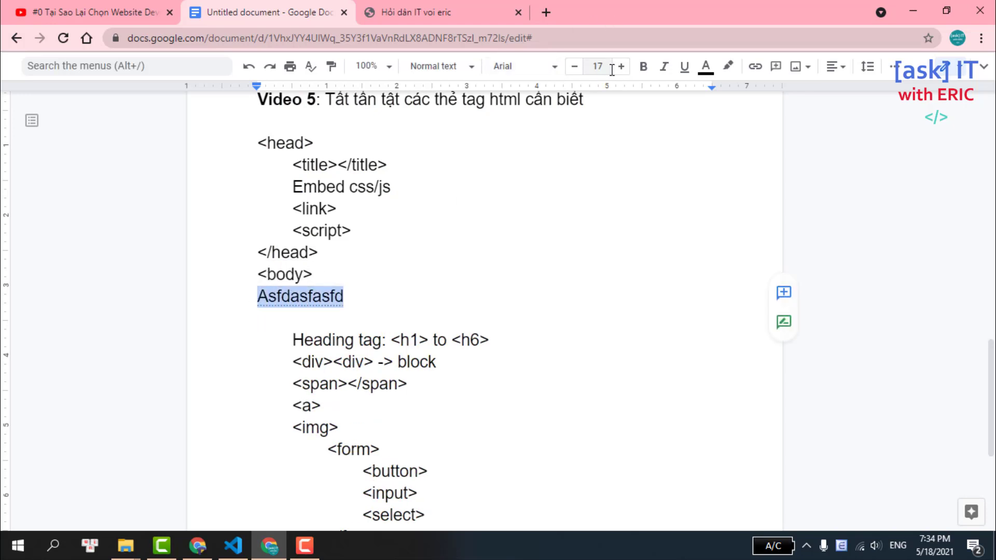
{"action": "double_click", "coordinate": [419, 302]}
- Add an indented 'asfdasf' line below it and shrink it to font size 14
{"action": "key", "text": "Return"}
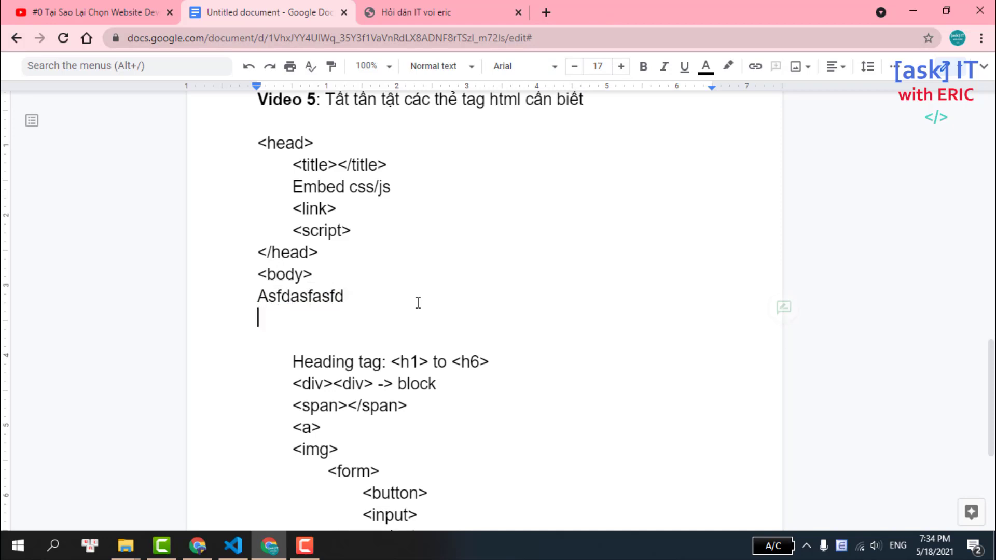
{"action": "key", "text": "Tab"}
{"action": "type", "text": "asfdasf"}
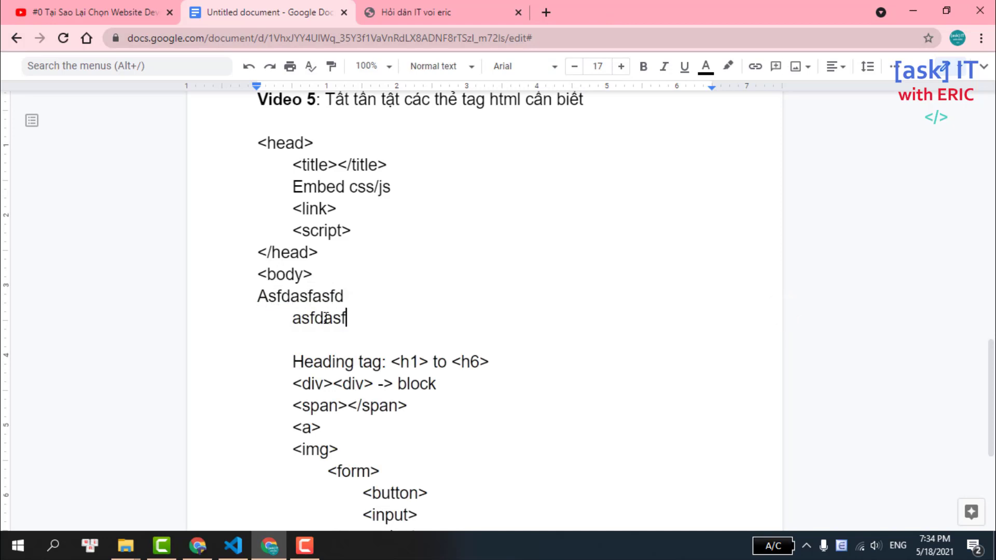
{"action": "left_click_drag", "start_coordinate": [408, 312], "coordinate": [288, 318]}
{"action": "left_click", "coordinate": [602, 65]}
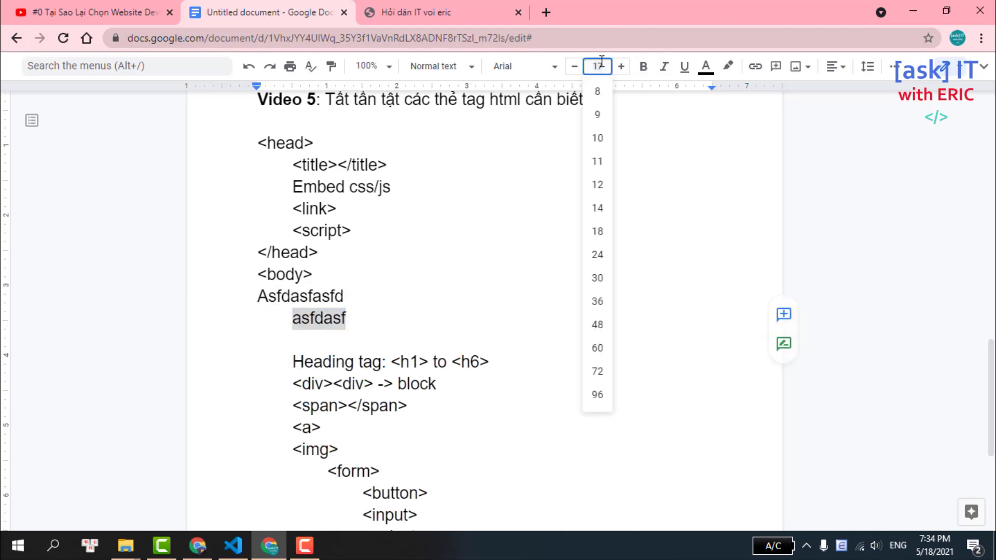
{"action": "left_click", "coordinate": [574, 66]}
{"action": "left_click", "coordinate": [574, 66]}
{"action": "left_click", "coordinate": [574, 66]}
{"action": "left_click", "coordinate": [372, 348]}
{"action": "left_click", "coordinate": [337, 321]}
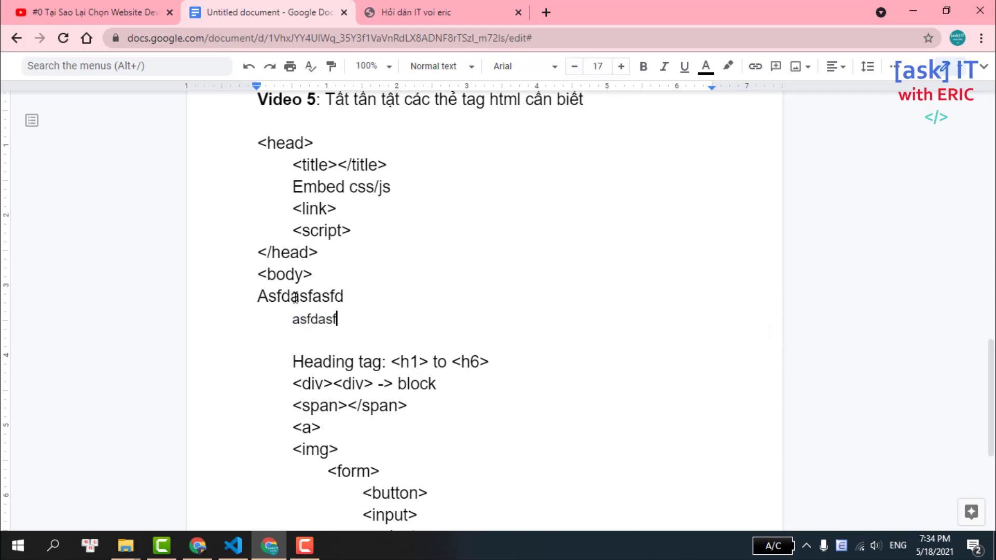
{"action": "left_click", "coordinate": [262, 292], "text": "shift"}
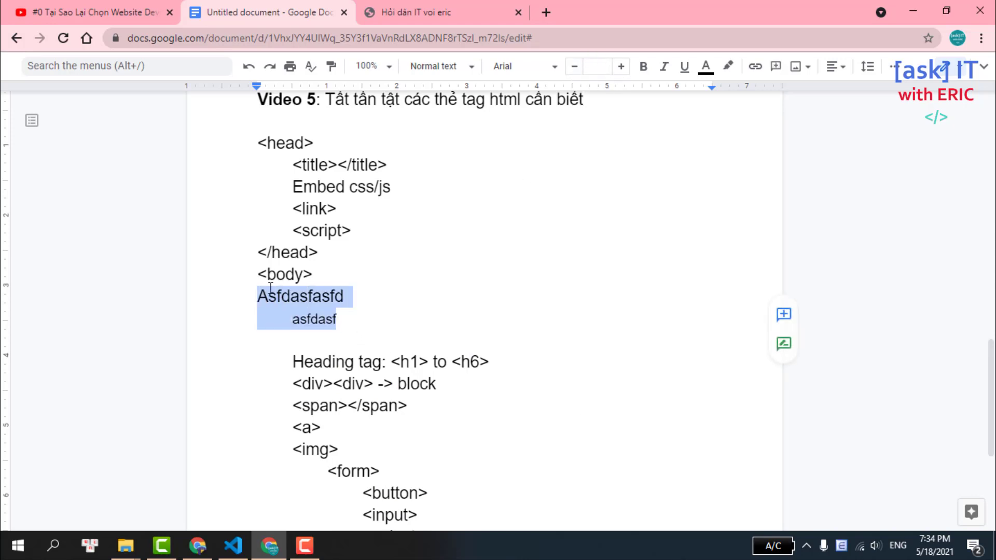
- In index.html, give the h1 tag the text 'heading 1'
{"action": "left_click", "coordinate": [233, 545]}
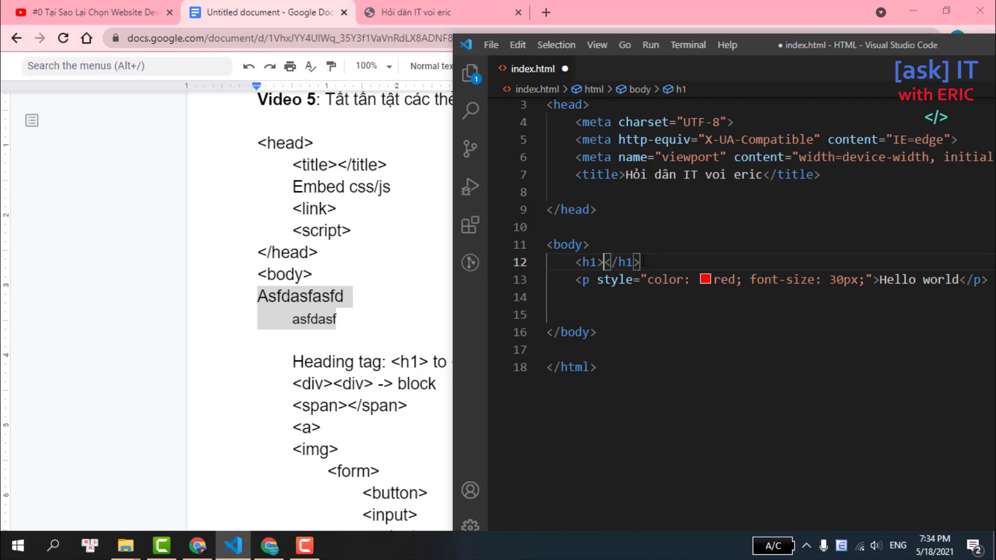
{"action": "type", "text": "head"}
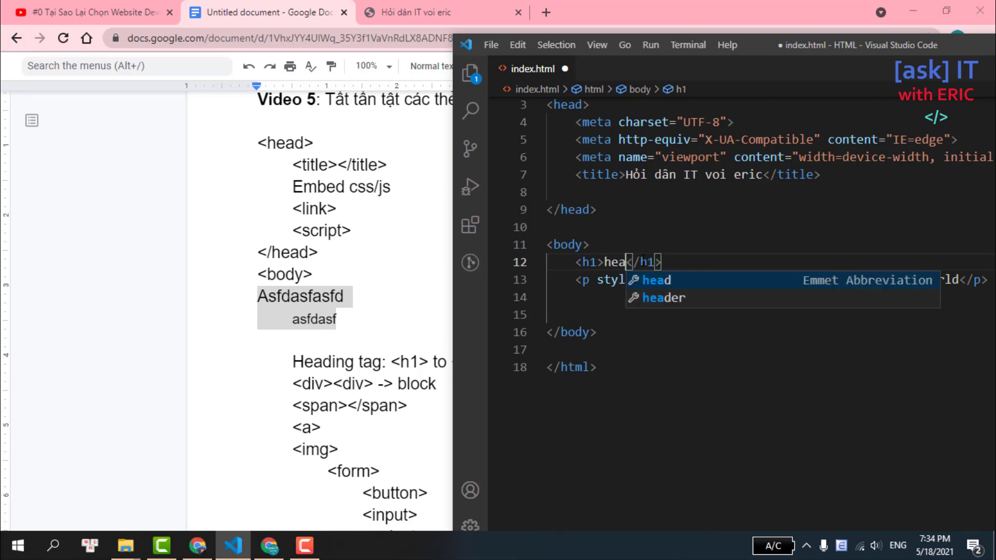
{"action": "type", "text": "kin"}
{"action": "key", "text": "BackSpace"}
{"action": "key", "text": "BackSpace"}
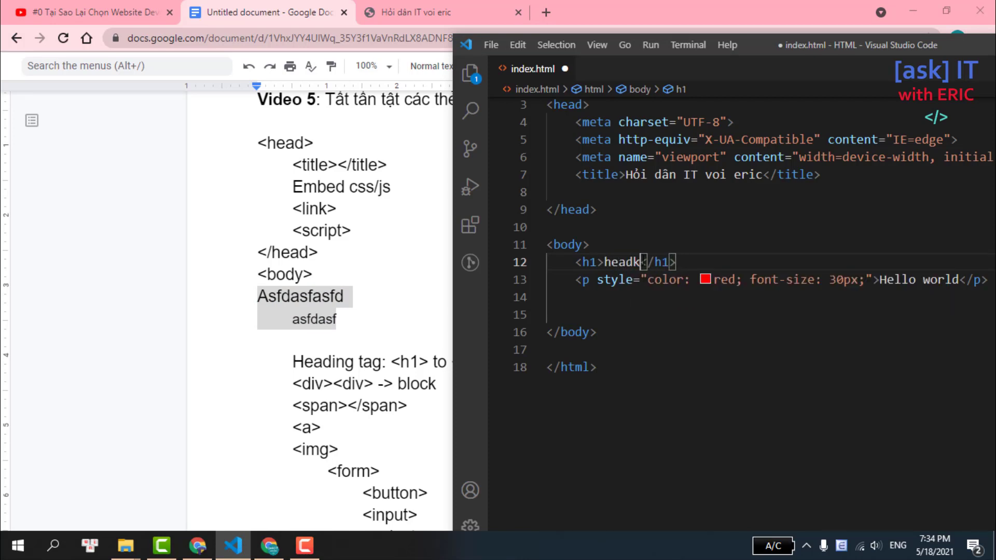
{"action": "key", "text": "BackSpace"}
{"action": "type", "text": "ding"}
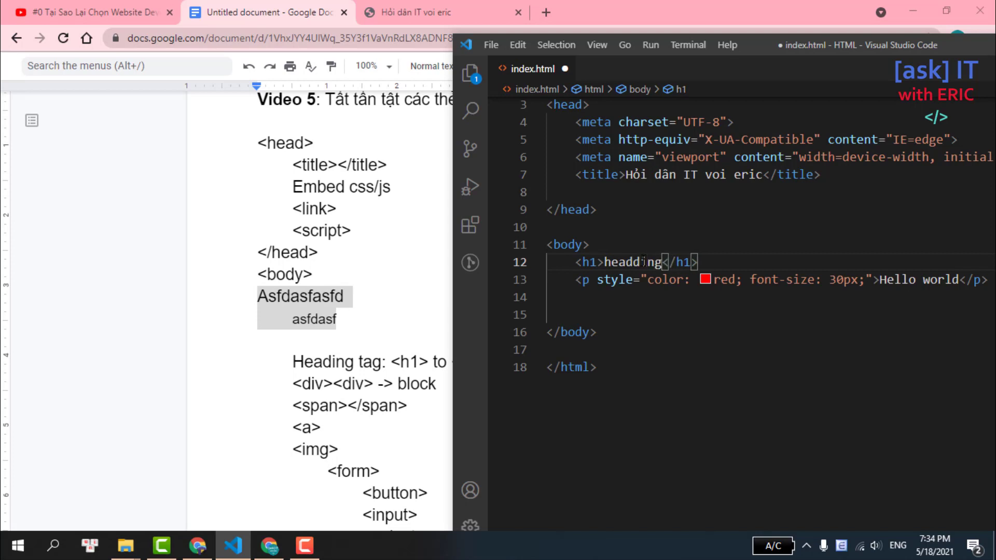
{"action": "key", "text": "BackSpace"}
{"action": "key", "text": "BackSpace"}
{"action": "key", "text": "BackSpace"}
{"action": "key", "text": "BackSpace"}
{"action": "type", "text": "in"}
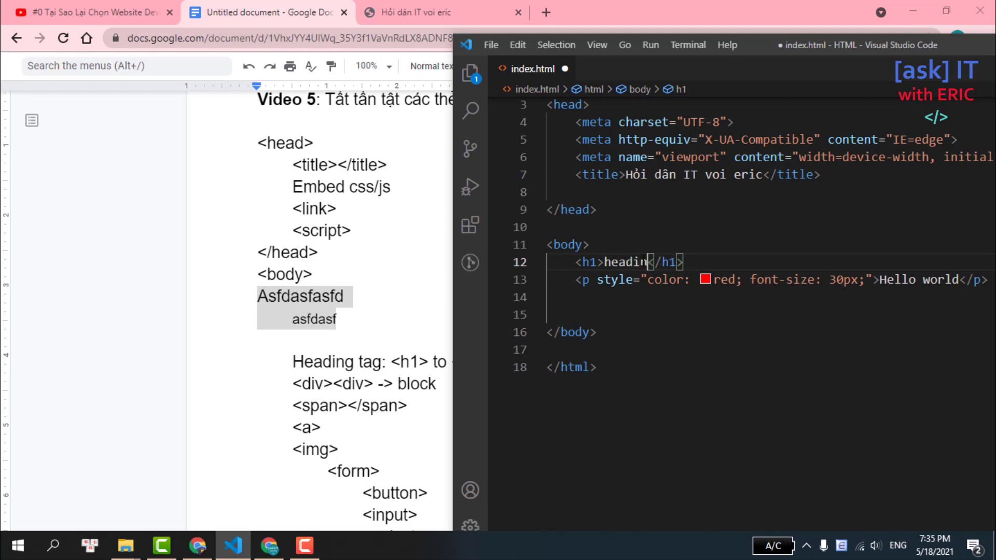
{"action": "type", "text": "g 1"}
- Add an h2 reading 'heading 2' on a new line below the h1, using Emmet
{"action": "left_click", "coordinate": [769, 245]}
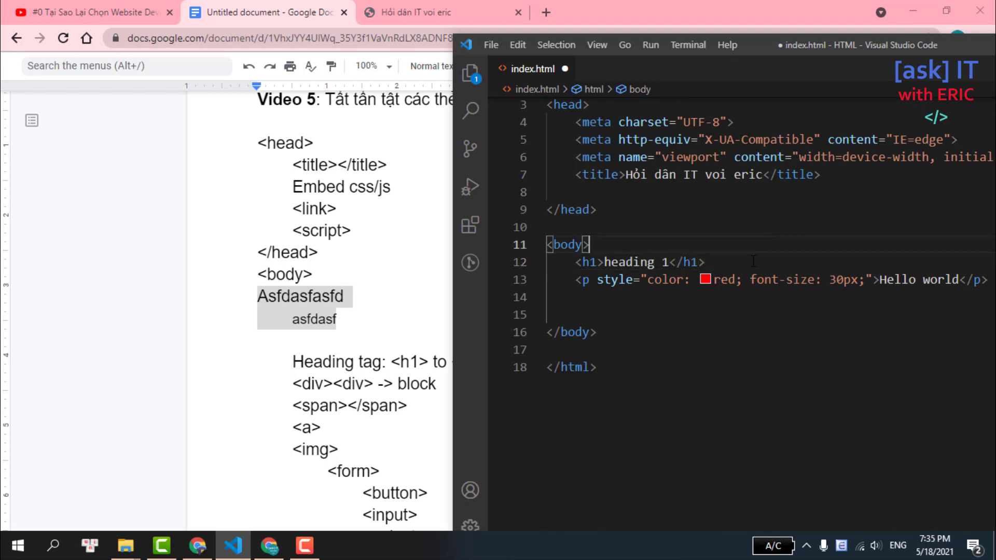
{"action": "left_click", "coordinate": [755, 263]}
{"action": "key", "text": "Return"}
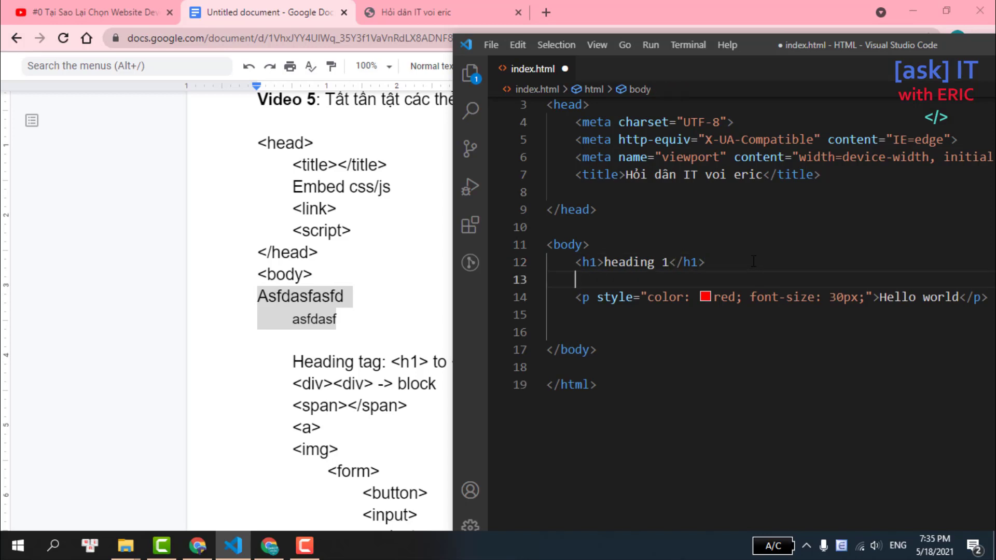
{"action": "type", "text": "h2"}
{"action": "key", "text": "Tab"}
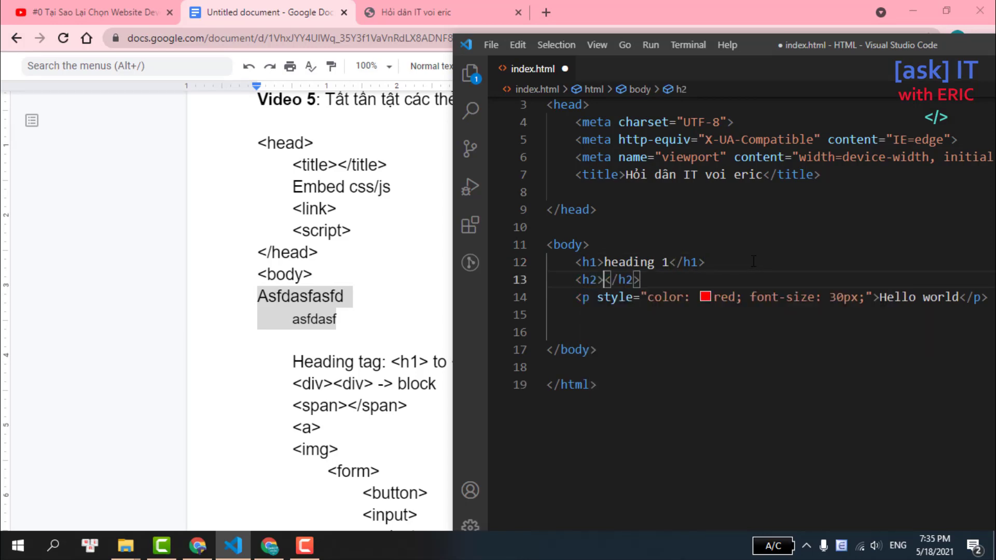
{"action": "type", "text": "heading"}
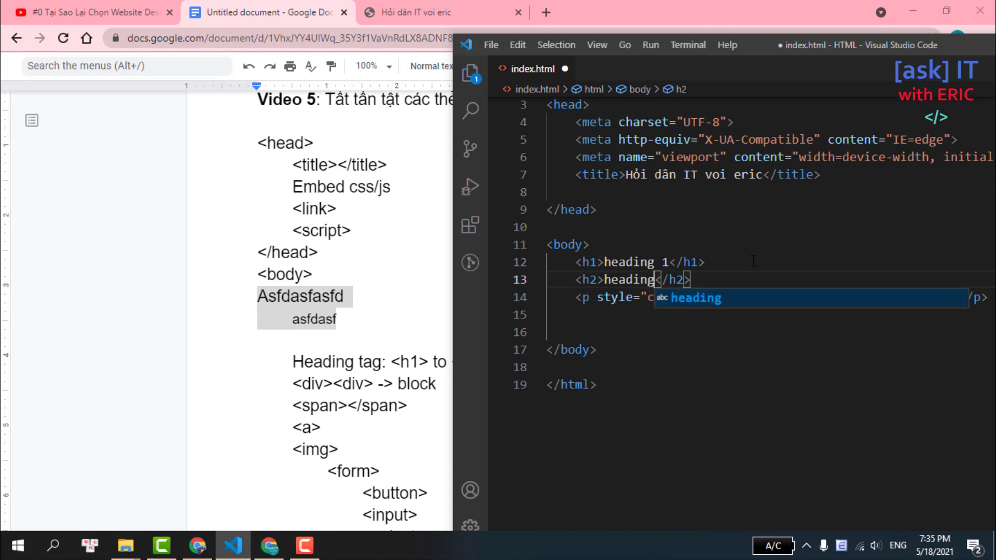
{"action": "type", "text": " 2"}
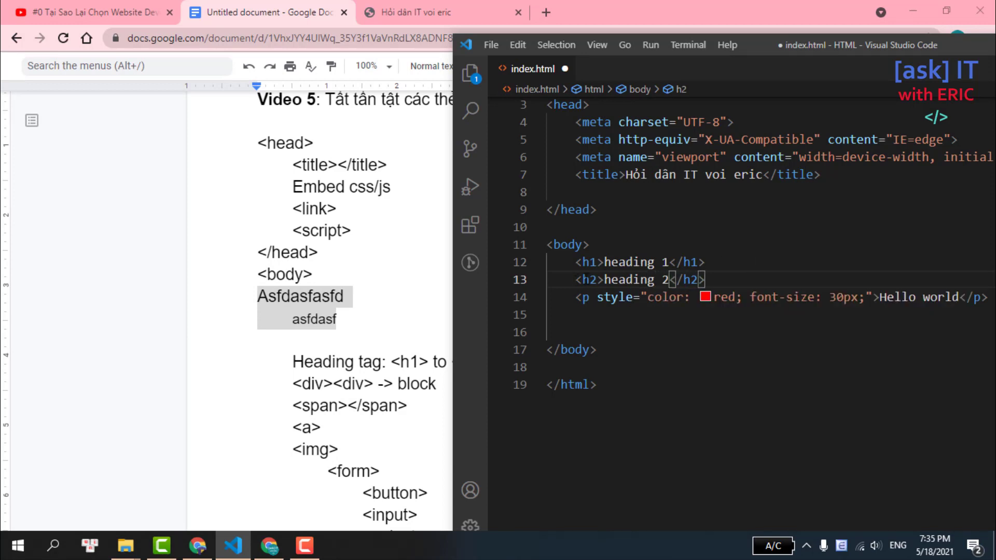
{"action": "left_click_drag", "start_coordinate": [568, 281], "coordinate": [739, 276]}
{"action": "key", "text": "ctrl+c"}
- Paste a copy of the heading line below the h2 and make it h3 'heading 3'
{"action": "left_click", "coordinate": [741, 277]}
{"action": "key", "text": "Return"}
{"action": "key", "text": "ctrl+v"}
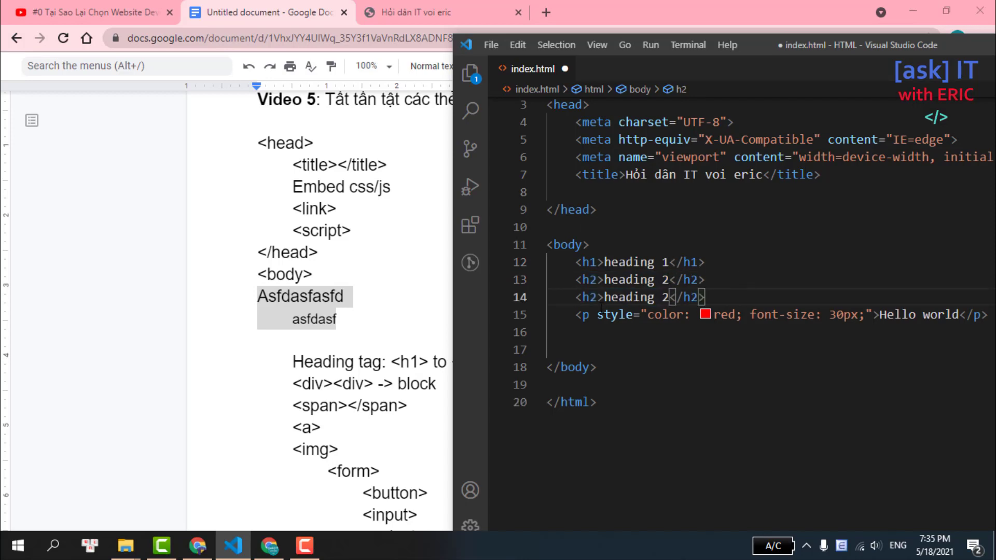
{"action": "left_click", "coordinate": [596, 298]}
{"action": "key", "text": "BackSpace"}
{"action": "type", "text": "3"}
{"action": "left_click", "coordinate": [671, 298]}
{"action": "key", "text": "BackSpace"}
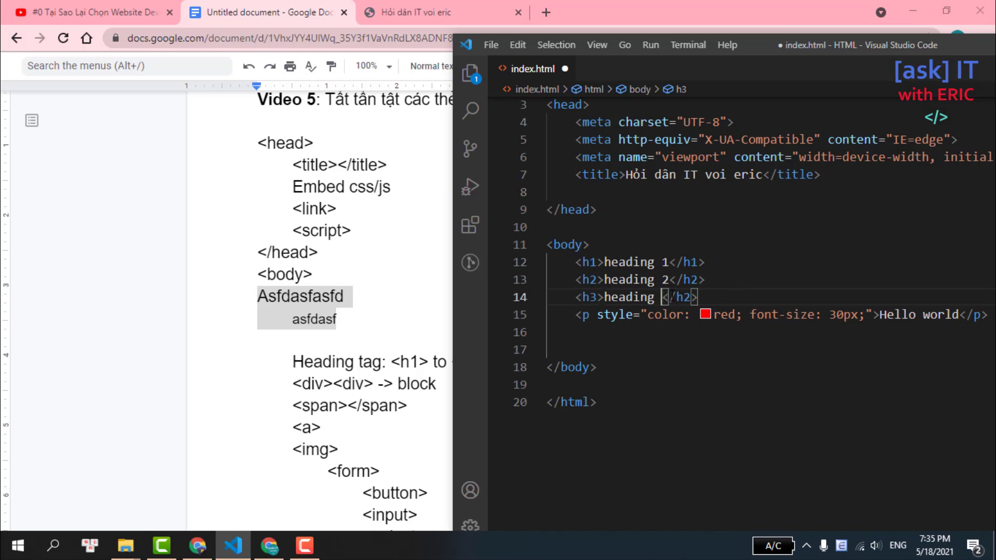
{"action": "type", "text": "3"}
- Paste the three heading lines again and turn the first copy into h4 'heading 4'
{"action": "mouse_move", "coordinate": [734, 303]}
{"action": "left_mouse_down"}
{"action": "mouse_move", "coordinate": [718, 289]}
{"action": "mouse_move", "coordinate": [717, 297]}
{"action": "left_mouse_up"}
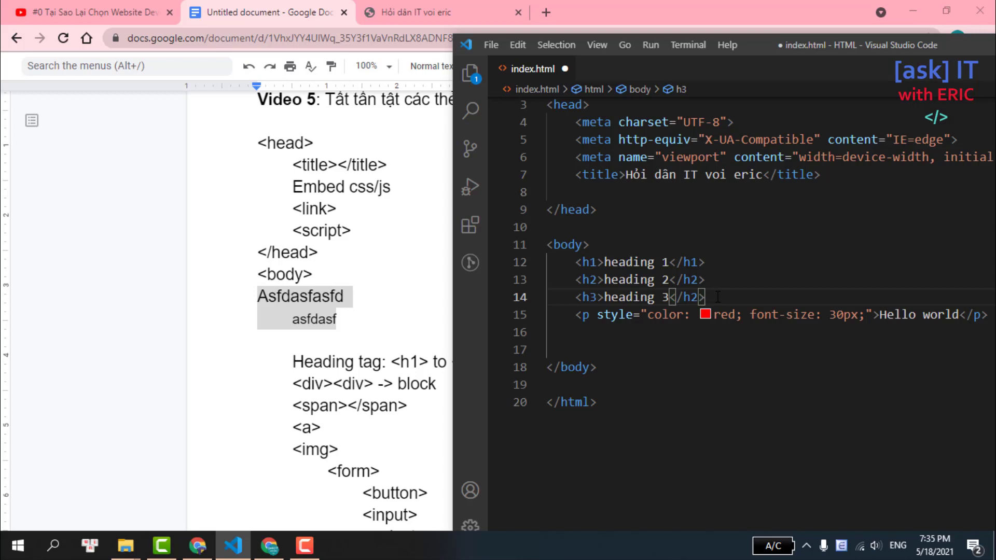
{"action": "key", "text": "Return"}
{"action": "type", "text": "<h1>heading 1</h1>     <h2>heading 2</h2>     <h3>heading 3</h2>"}
{"action": "left_click", "coordinate": [700, 314]}
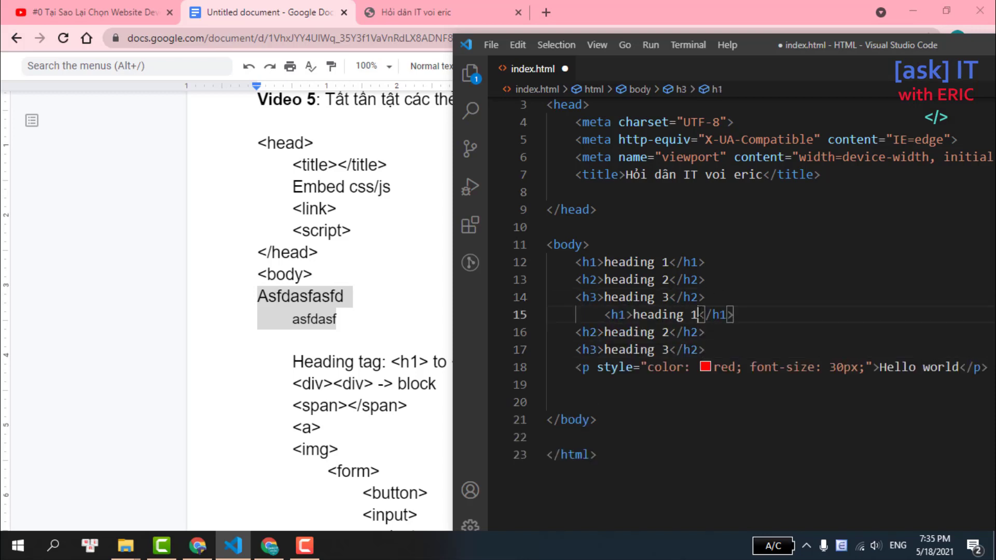
{"action": "key", "text": "BackSpace"}
{"action": "type", "text": "4"}
{"action": "left_click", "coordinate": [627, 315]}
{"action": "key", "text": "BackSpace"}
{"action": "type", "text": "4"}
{"action": "left_click", "coordinate": [724, 315]}
{"action": "key", "text": "BackSpace"}
{"action": "type", "text": "4"}
- Change line 16's opening and closing tags to h5
{"action": "left_click", "coordinate": [600, 332]}
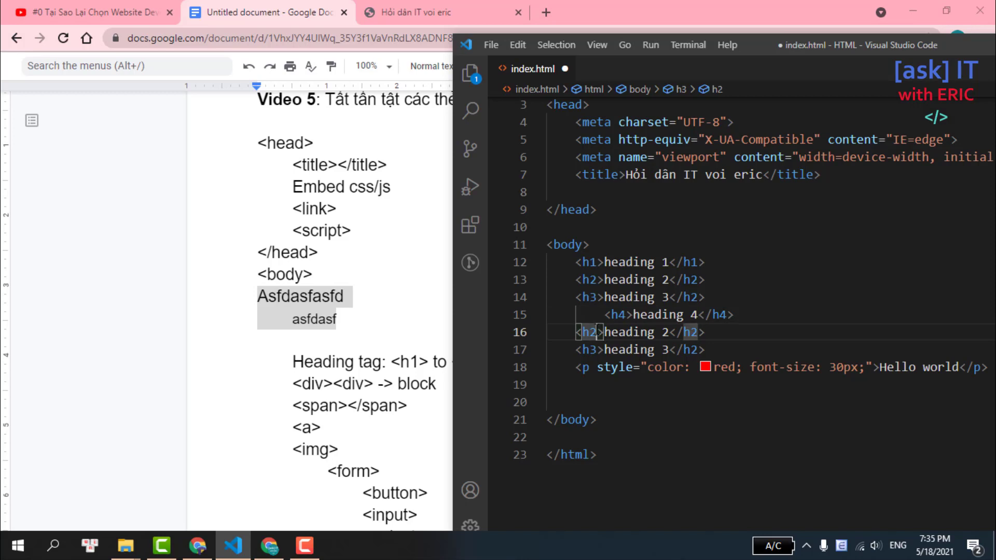
{"action": "key", "text": "BackSpace"}
{"action": "type", "text": "5"}
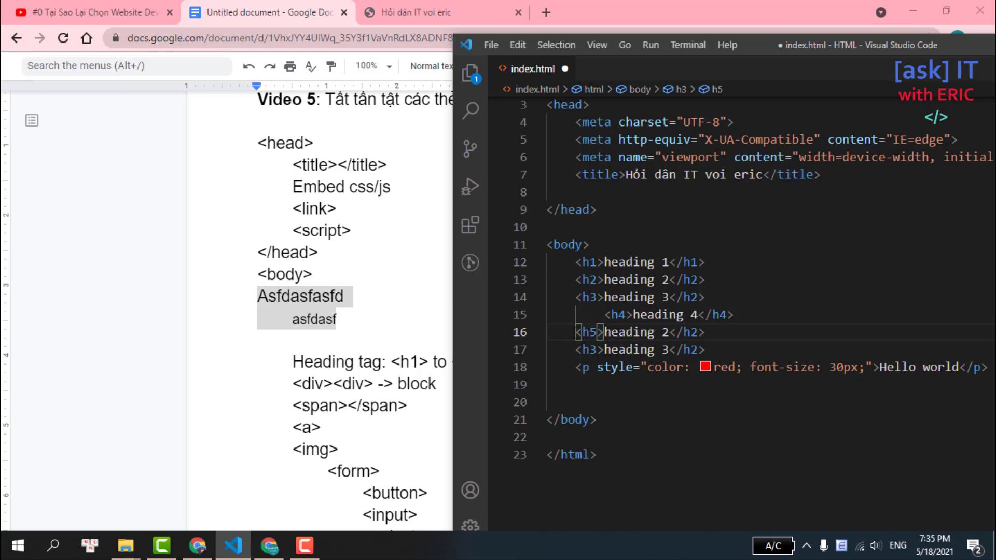
{"action": "left_click_drag", "start_coordinate": [575, 332], "coordinate": [603, 332]}
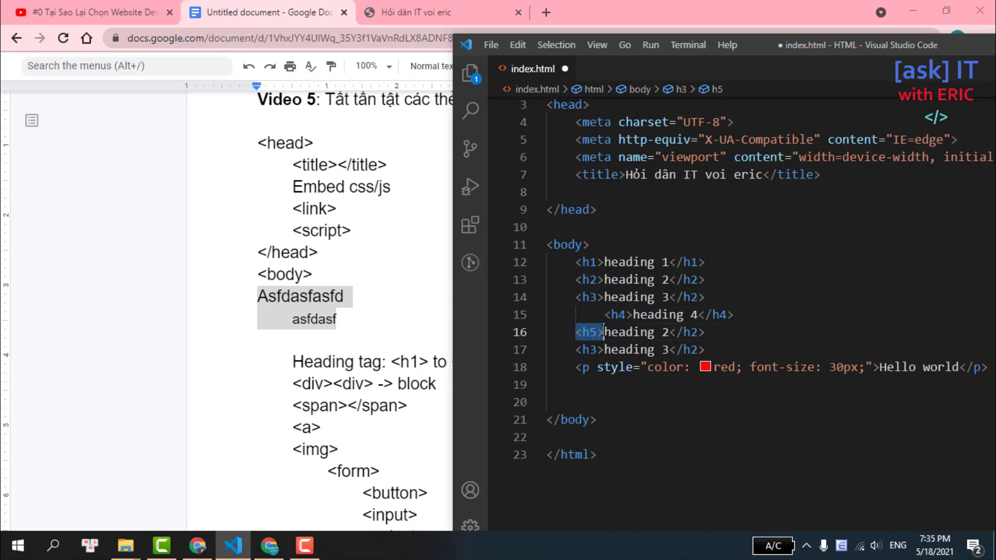
{"action": "left_click", "coordinate": [712, 332]}
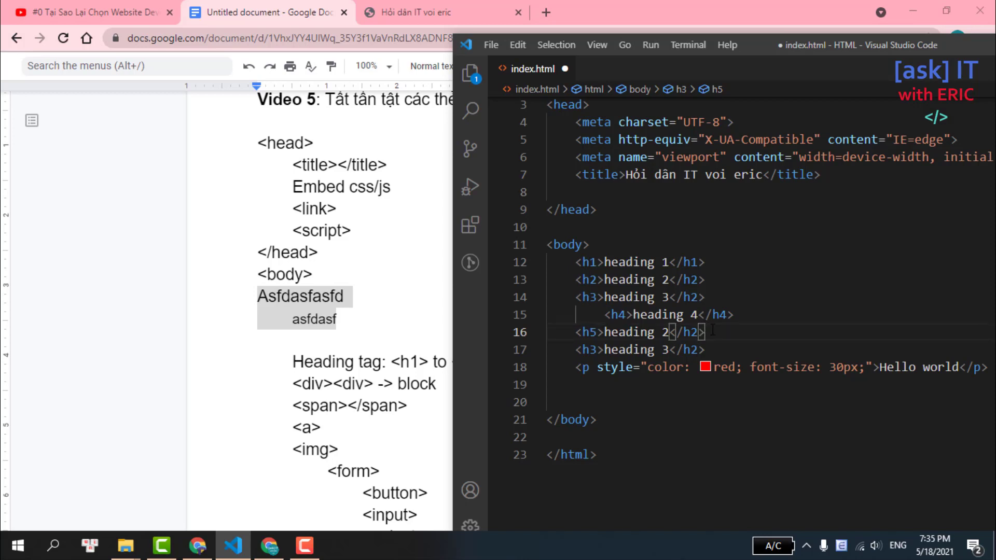
{"action": "key", "text": "BackSpace"}
{"action": "type", "text": "5"}
{"action": "left_click_drag", "start_coordinate": [578, 332], "coordinate": [718, 333]}
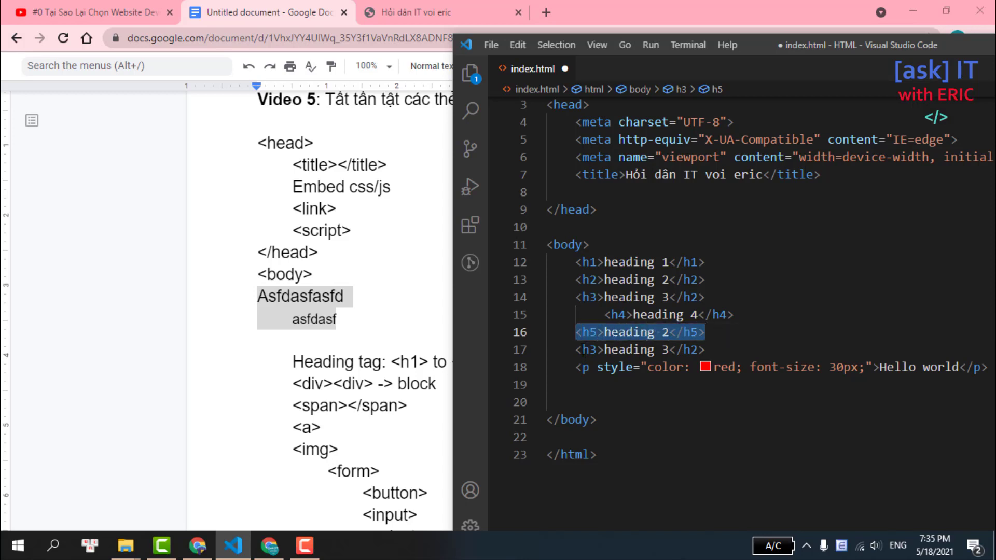
- Change line 17's opening and closing tags to h6
{"action": "left_click", "coordinate": [581, 350]}
{"action": "key", "text": "ctrl+d"}
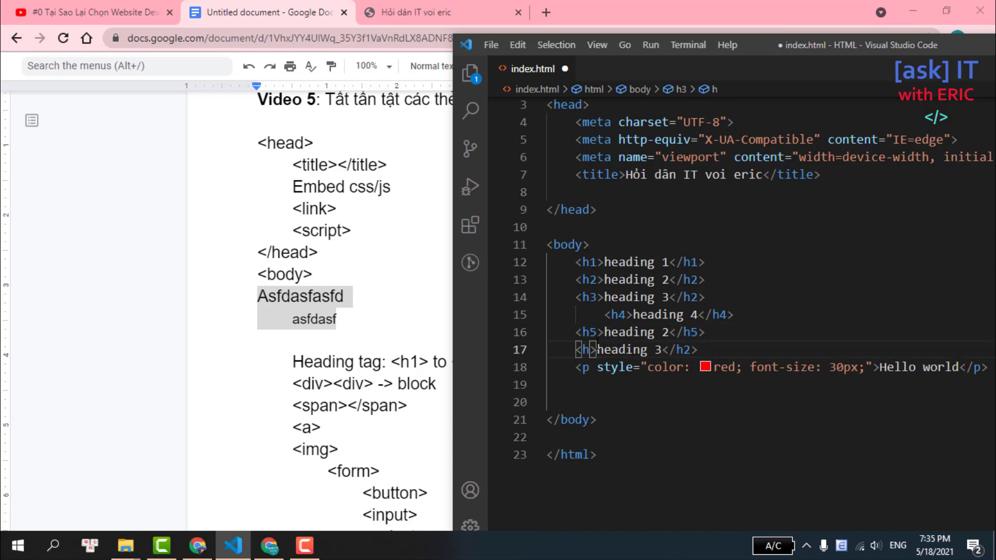
{"action": "type", "text": "h6"}
{"action": "key", "text": "End"}
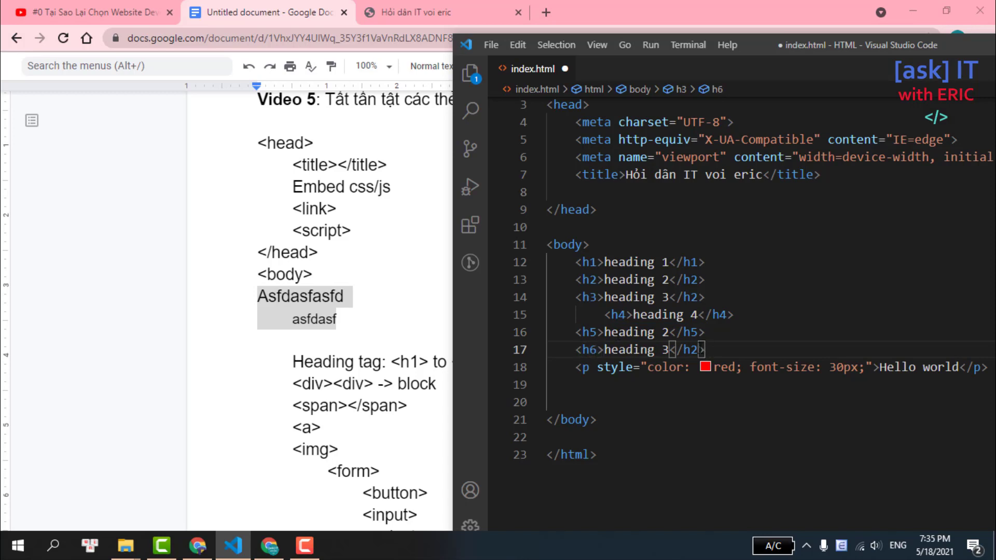
{"action": "key", "text": "Left"}
{"action": "scroll", "coordinate": [618, 283], "scroll_direction": "down", "scroll_amount": 2}
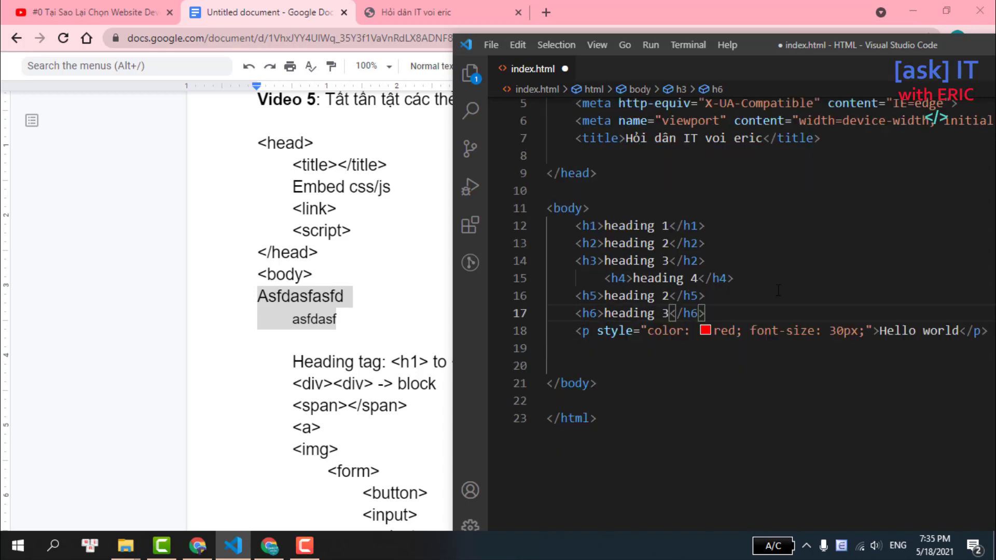
{"action": "key", "text": "BackSpace"}
{"action": "type", "text": "6"}
{"action": "key", "text": "Right"}
{"action": "triple_click", "coordinate": [618, 283]}
{"action": "key", "text": "ctrl+c"}
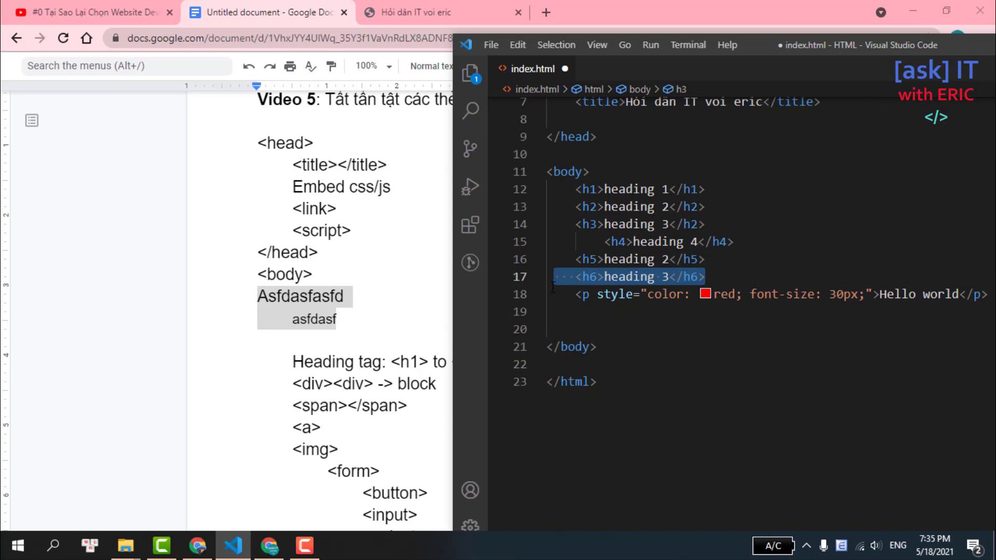
{"action": "left_click", "coordinate": [723, 275]}
- Duplicate the h6 heading line and comment out the copy
{"action": "key", "text": "Return"}
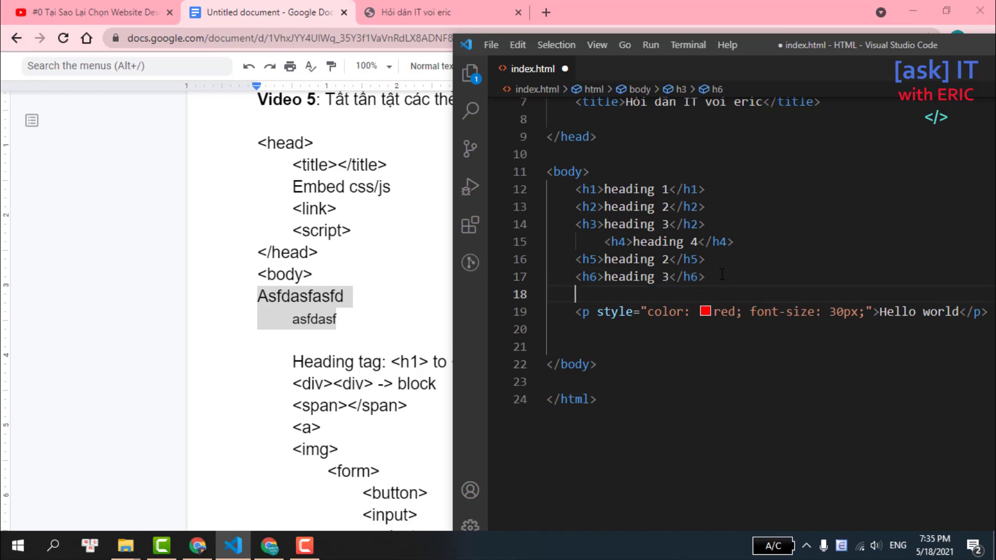
{"action": "key", "text": "ctrl+v"}
{"action": "left_click_drag", "start_coordinate": [570, 277], "coordinate": [740, 290]}
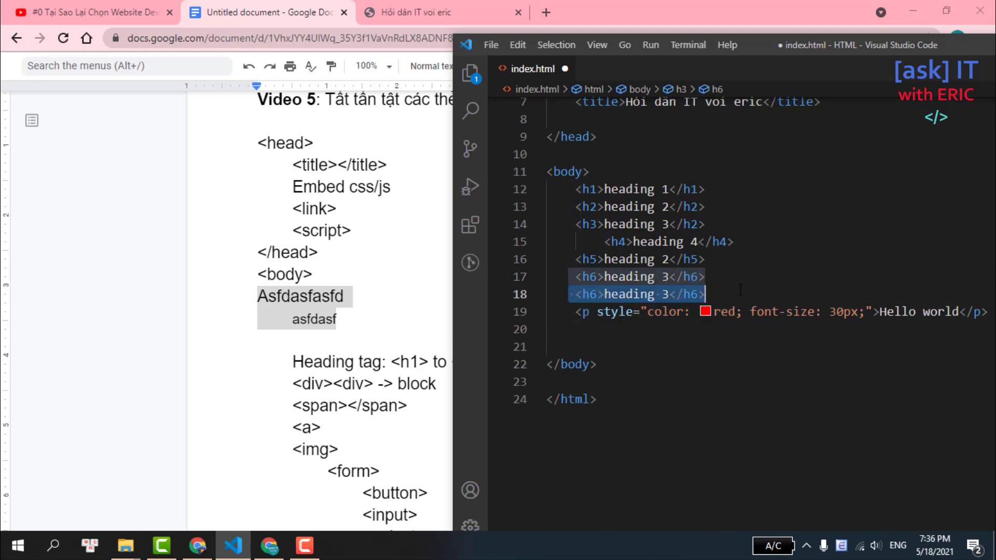
{"action": "triple_click", "coordinate": [741, 289]}
{"action": "key", "text": "ctrl+slash"}
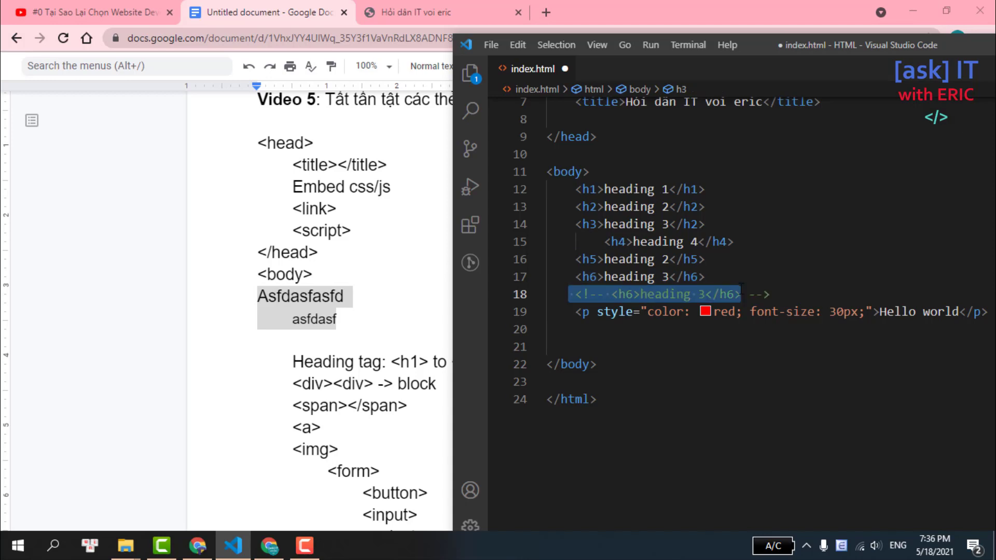
{"action": "key", "text": "Up"}
{"action": "key", "text": "Up"}
{"action": "double_click", "coordinate": [758, 295]}
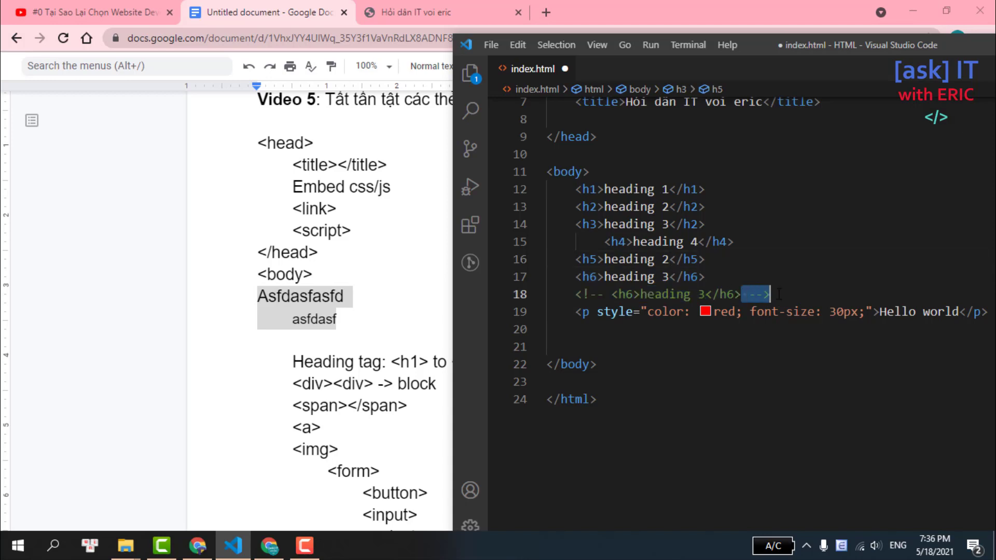
{"action": "key", "text": "Home"}
{"action": "left_click_drag", "start_coordinate": [612, 295], "coordinate": [787, 298]}
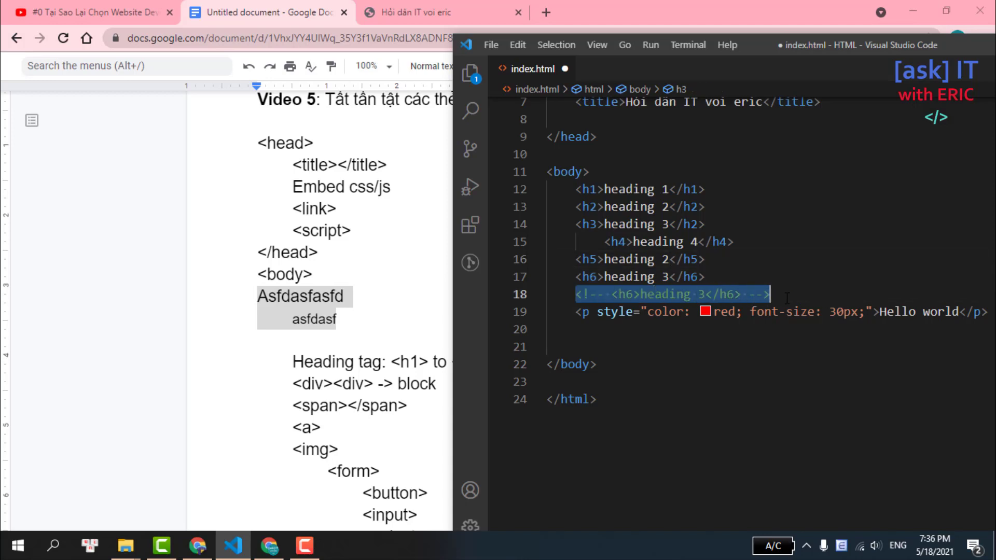
{"action": "left_click", "coordinate": [571, 300]}
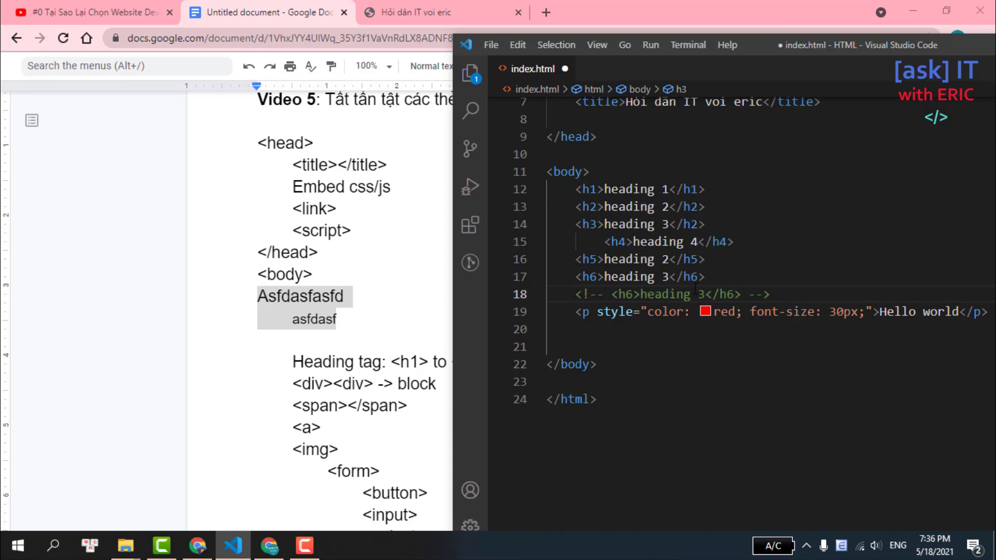
{"action": "mouse_move", "coordinate": [604, 294]}
{"action": "left_mouse_down"}
{"action": "mouse_move", "coordinate": [575, 294]}
{"action": "mouse_move", "coordinate": [611, 294]}
{"action": "left_mouse_up"}
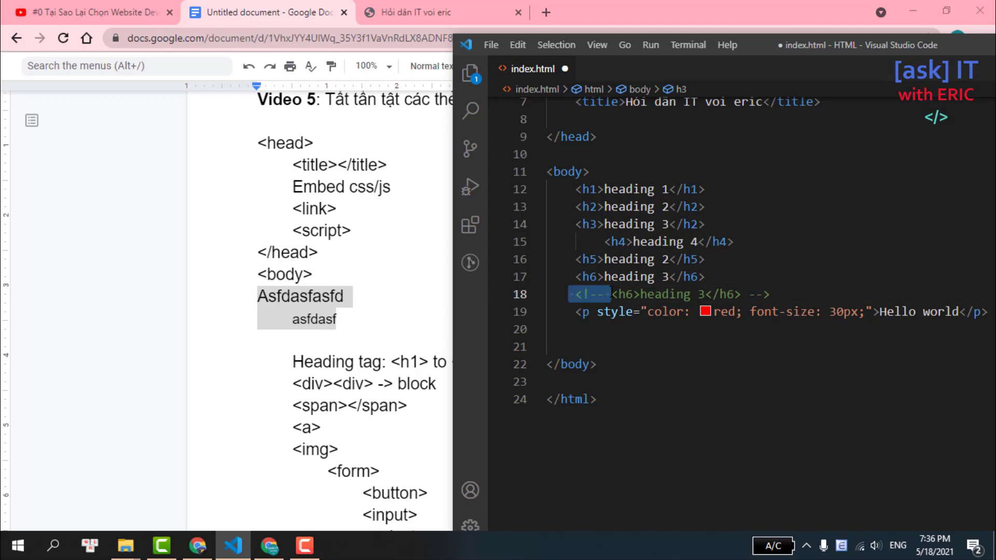
{"action": "left_click_drag", "start_coordinate": [749, 294], "coordinate": [792, 298]}
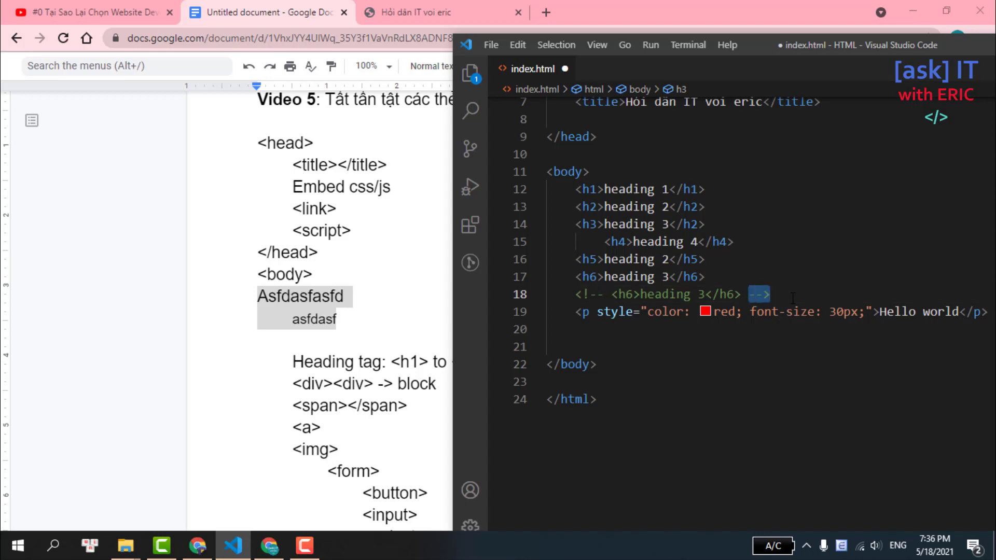
- Toggle comments on the h6 lines, leaving line 17's h6 heading uncommented
{"action": "left_click_drag", "start_coordinate": [561, 276], "coordinate": [730, 280]}
{"action": "key", "text": "ctrl+slash"}
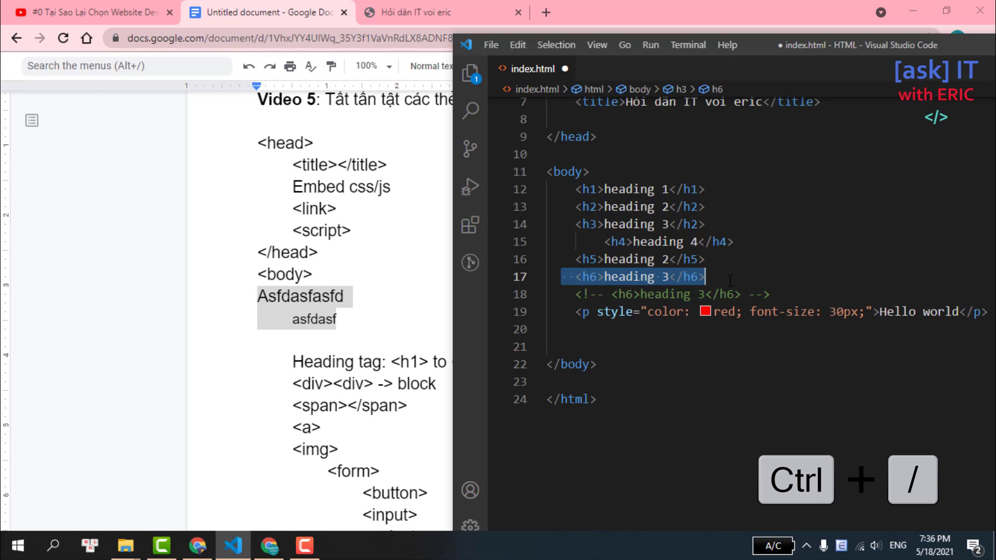
{"action": "key", "text": "ctrl+slash"}
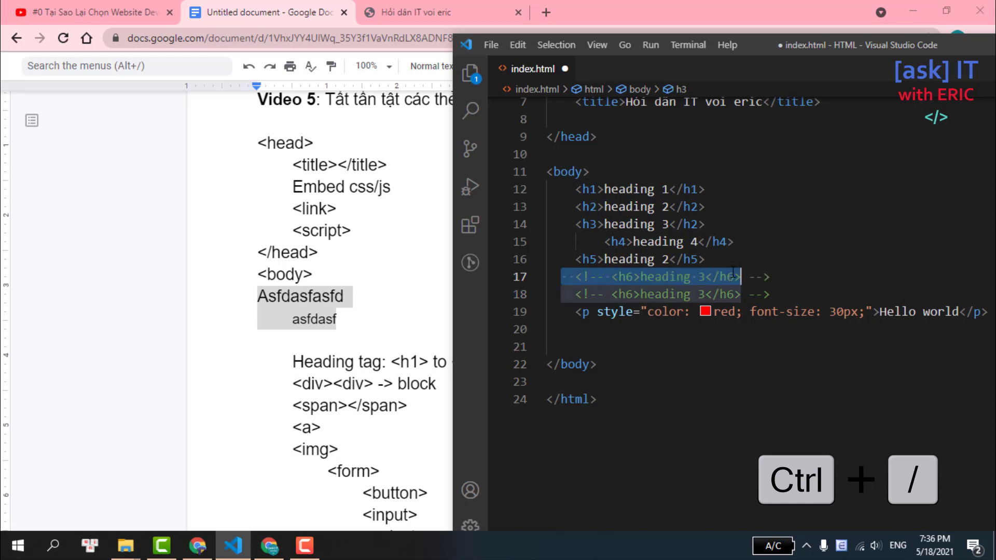
{"action": "left_click", "coordinate": [677, 242]}
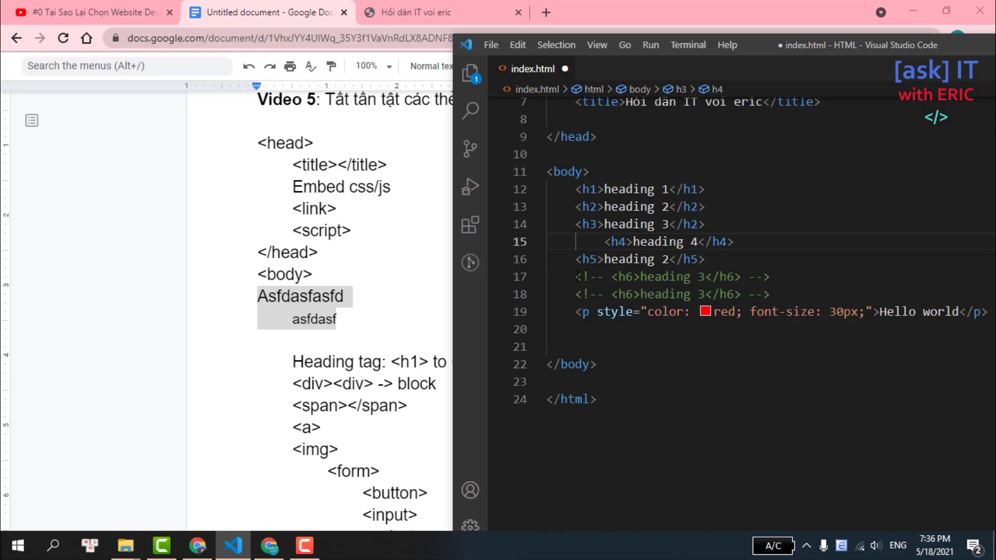
{"action": "left_click_drag", "start_coordinate": [569, 295], "coordinate": [795, 278]}
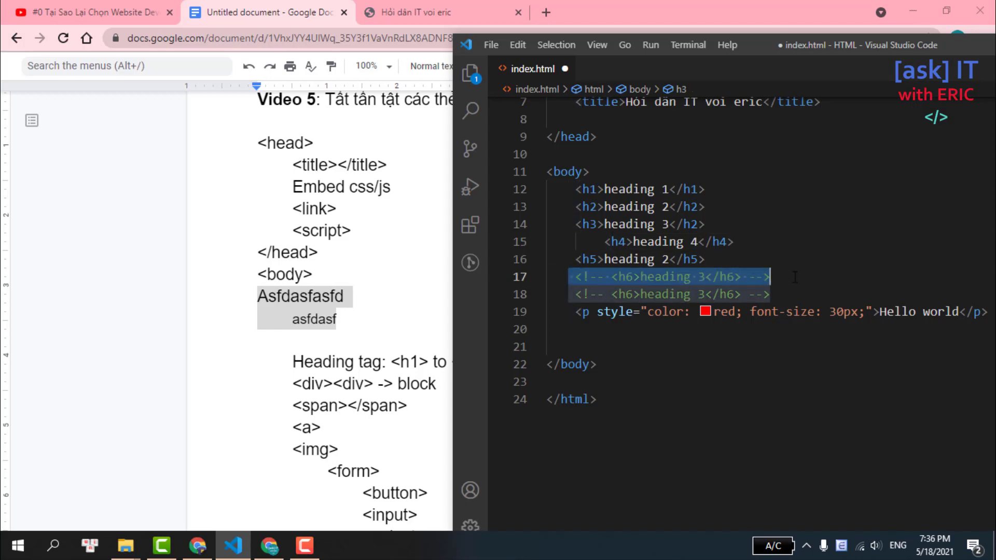
{"action": "key", "text": "ctrl+slash"}
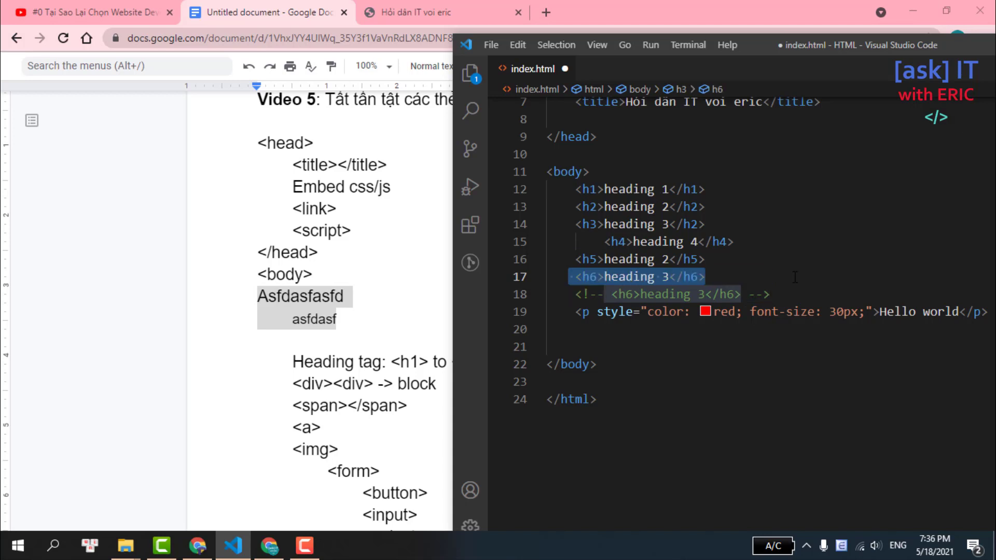
{"action": "left_click", "coordinate": [796, 277]}
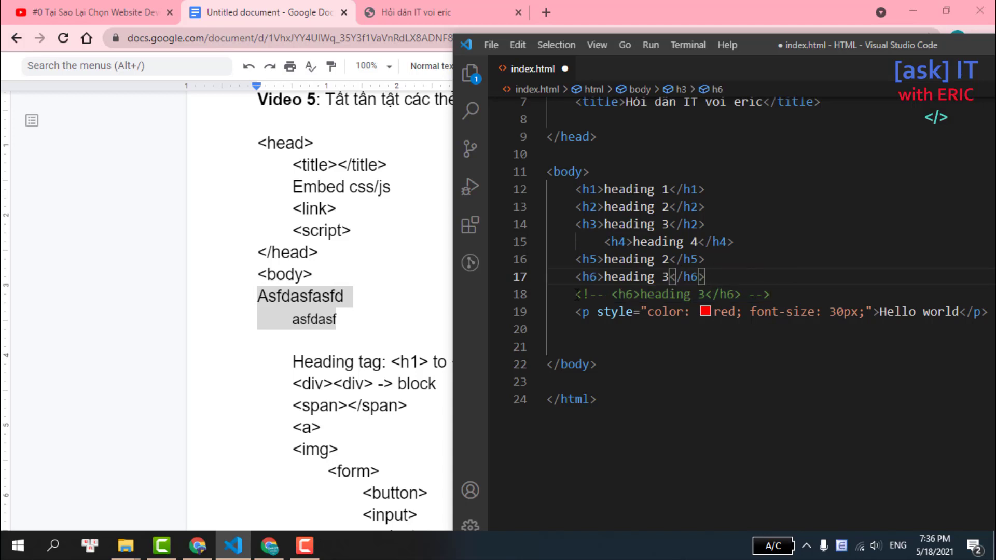
{"action": "left_click_drag", "start_coordinate": [569, 294], "coordinate": [787, 298]}
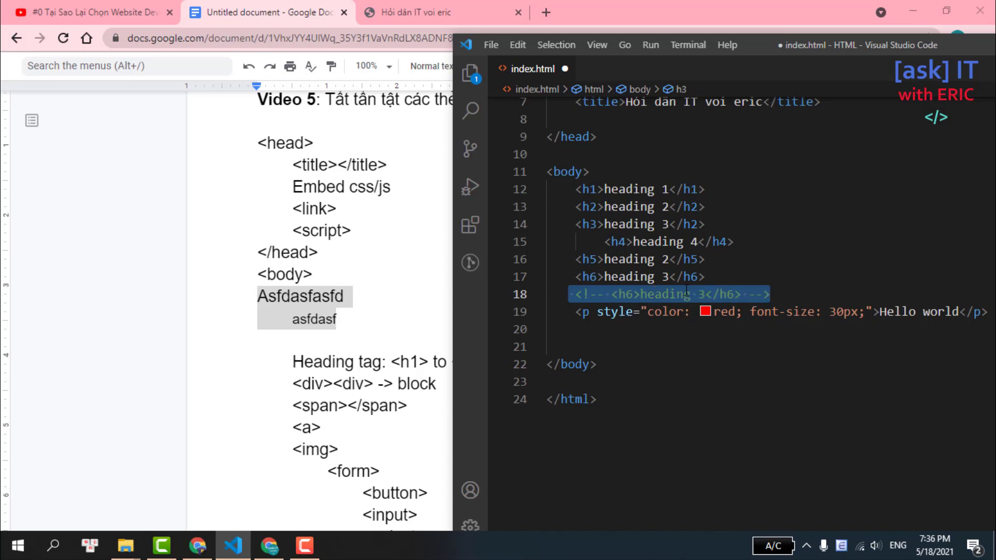
- Indent the lines below heading 4, save index.html, and reload the Chrome preview
{"action": "left_click", "coordinate": [823, 248]}
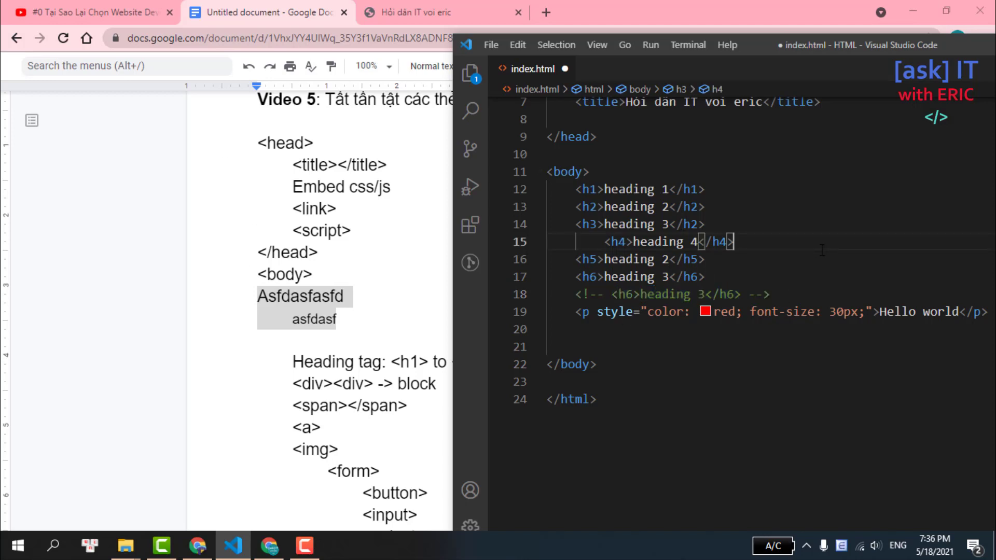
{"action": "key", "text": "ctrl+z"}
{"action": "key", "text": "Up"}
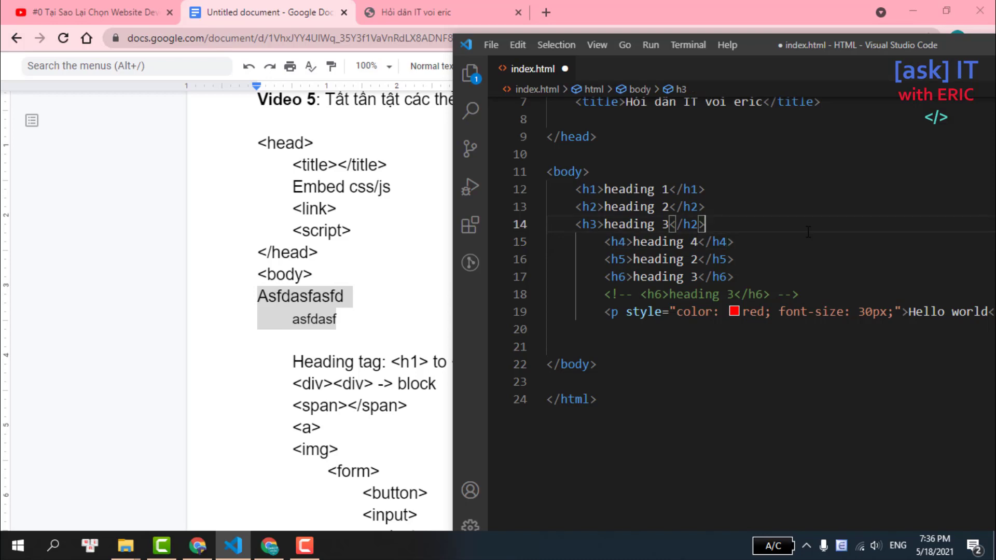
{"action": "key", "text": "ctrl+s"}
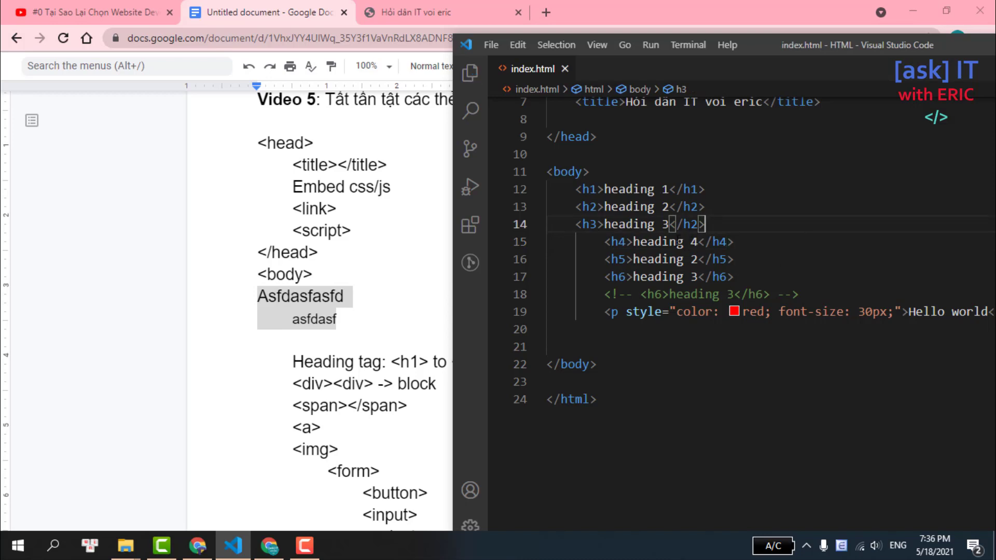
{"action": "left_click", "coordinate": [383, 12]}
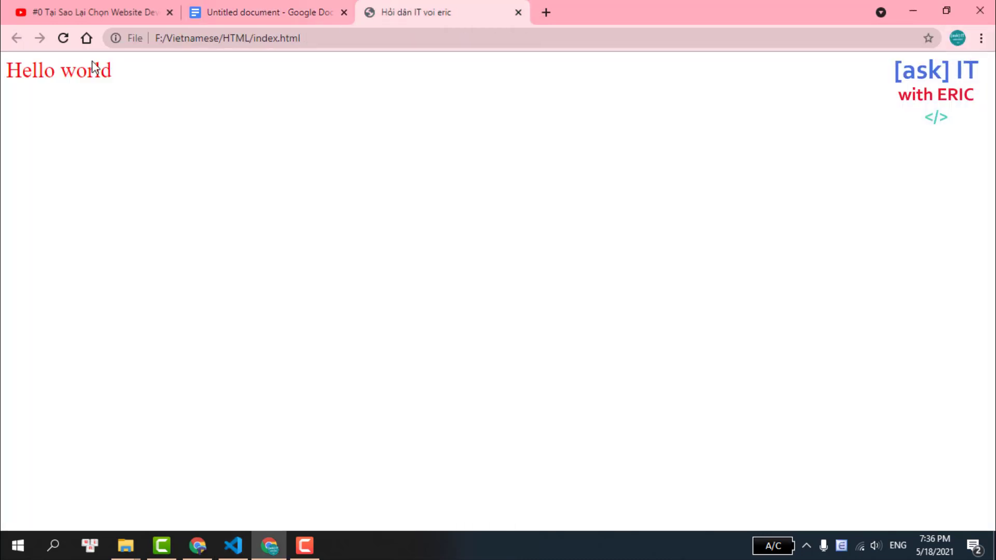
{"action": "left_click", "coordinate": [62, 37]}
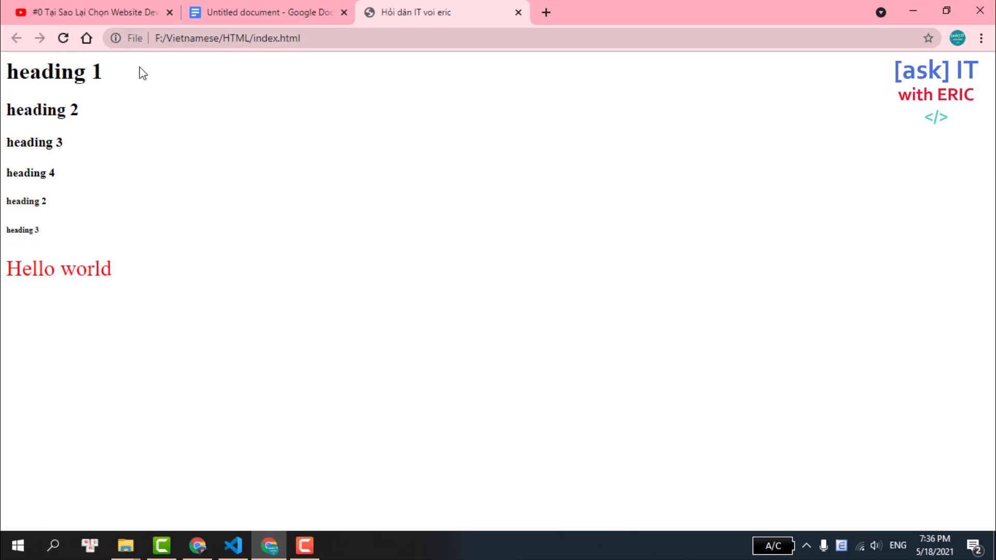
- Change the h5 text to 'heading 5' and the h6 text to 'heading 6', save, and reload Chrome
{"action": "left_click", "coordinate": [233, 545]}
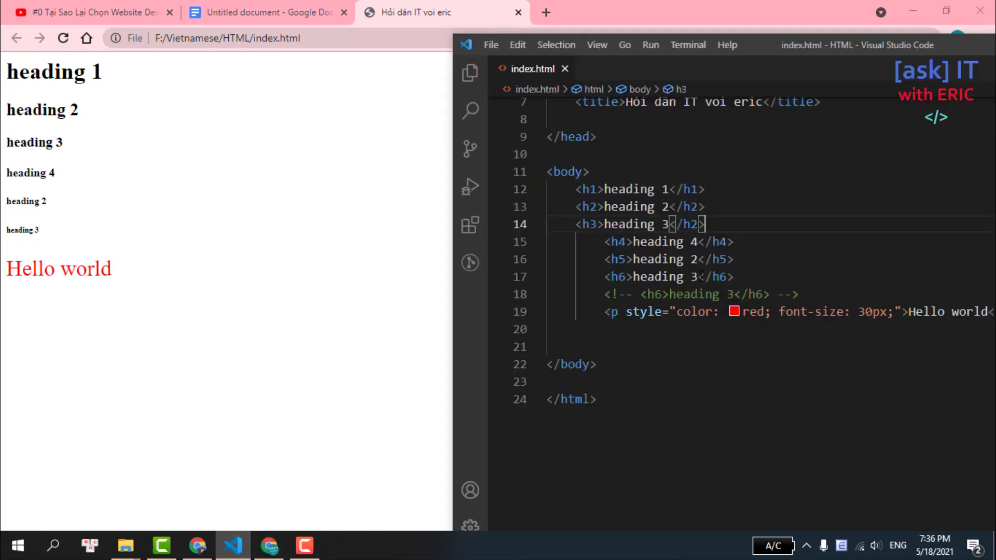
{"action": "left_click", "coordinate": [698, 259]}
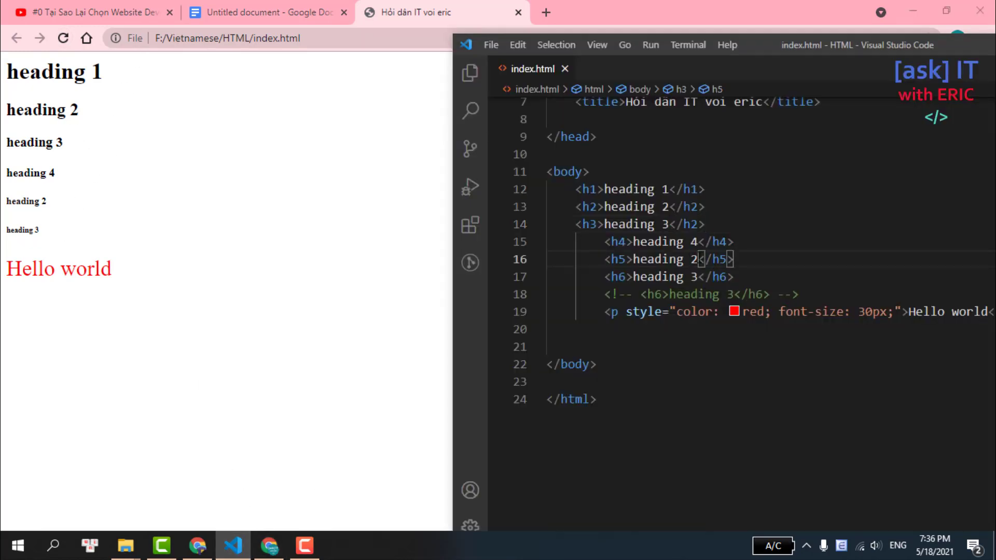
{"action": "key", "text": "BackSpace"}
{"action": "type", "text": "5"}
{"action": "left_click", "coordinate": [701, 274]}
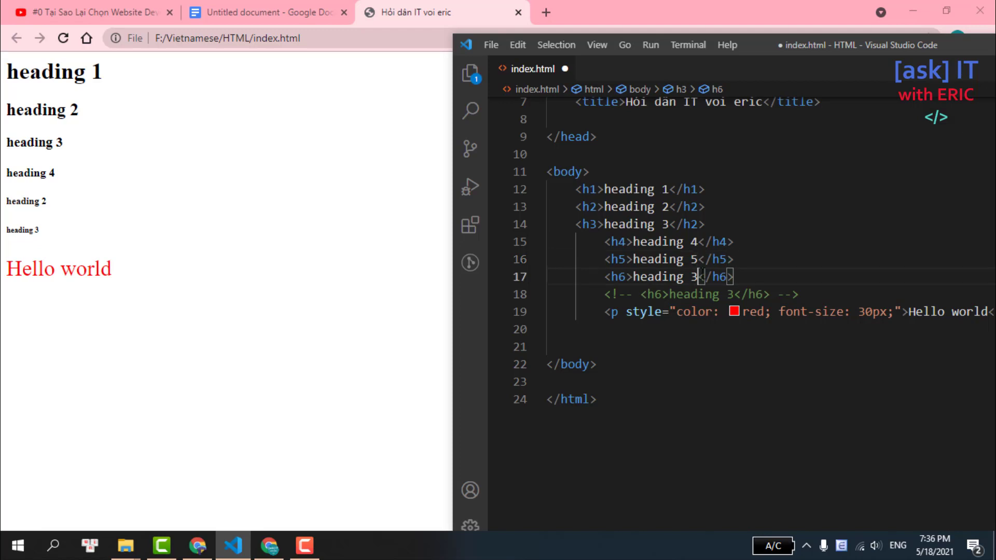
{"action": "key", "text": "BackSpace"}
{"action": "type", "text": "6"}
{"action": "key", "text": "ctrl+s"}
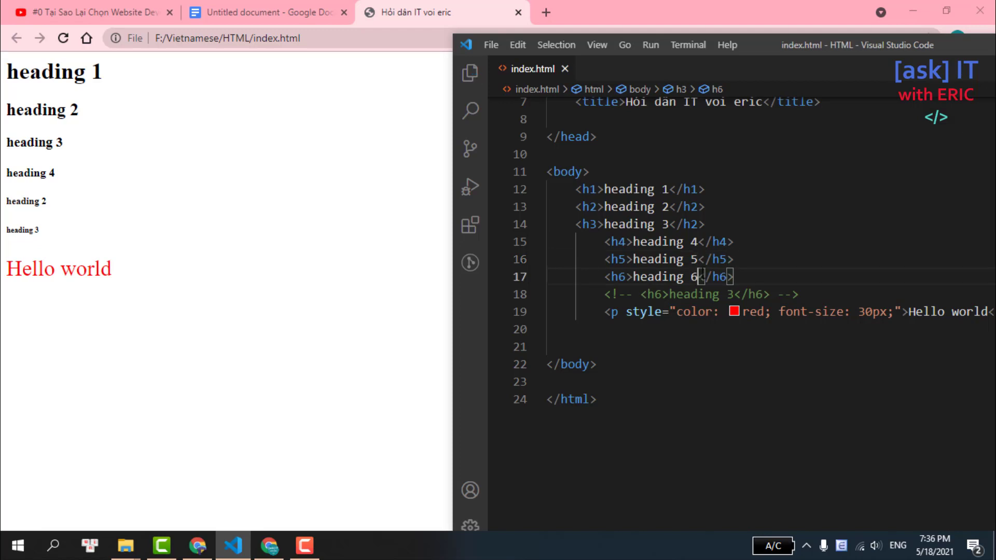
{"action": "left_click", "coordinate": [705, 189]}
{"action": "left_click", "coordinate": [61, 36]}
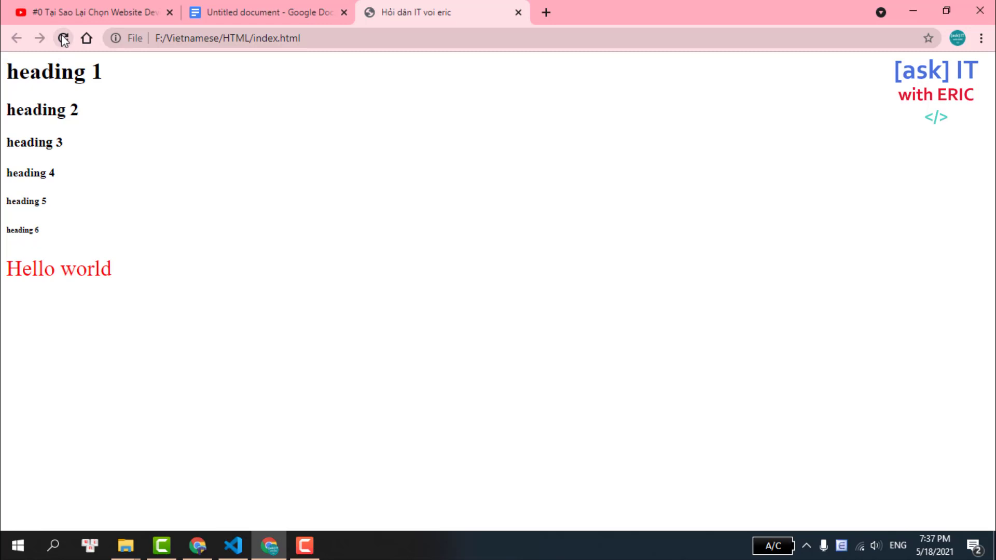
- Highlight heading 1, heading 2, heading 3 and heading 6 on the page to compare their sizes
{"action": "left_click_drag", "start_coordinate": [129, 73], "coordinate": [2, 72]}
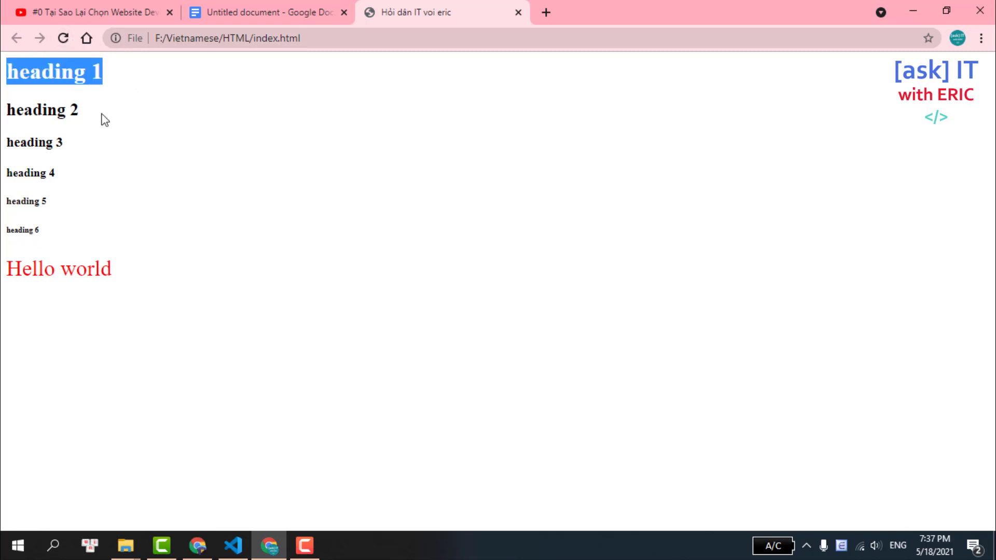
{"action": "left_click", "coordinate": [105, 92]}
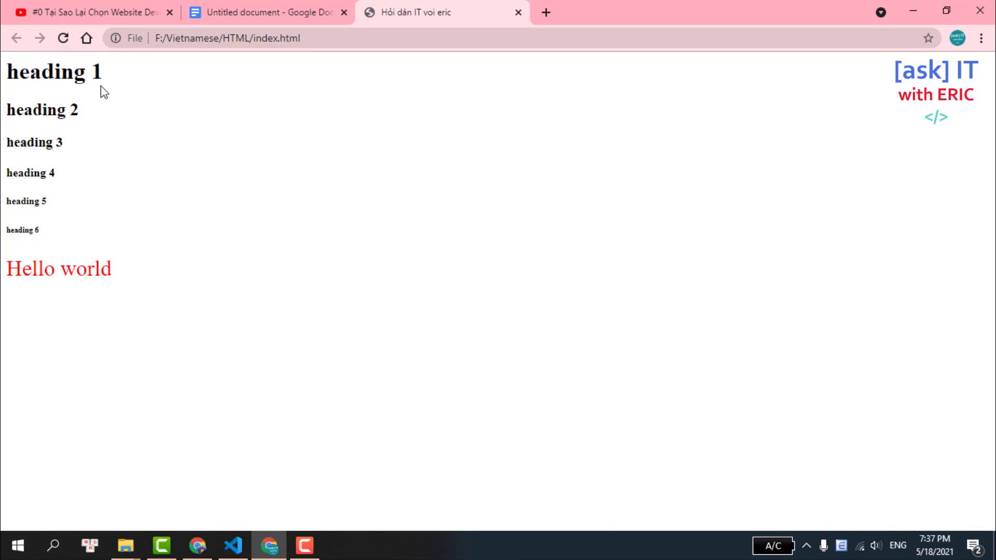
{"action": "left_click_drag", "start_coordinate": [121, 82], "coordinate": [3, 72]}
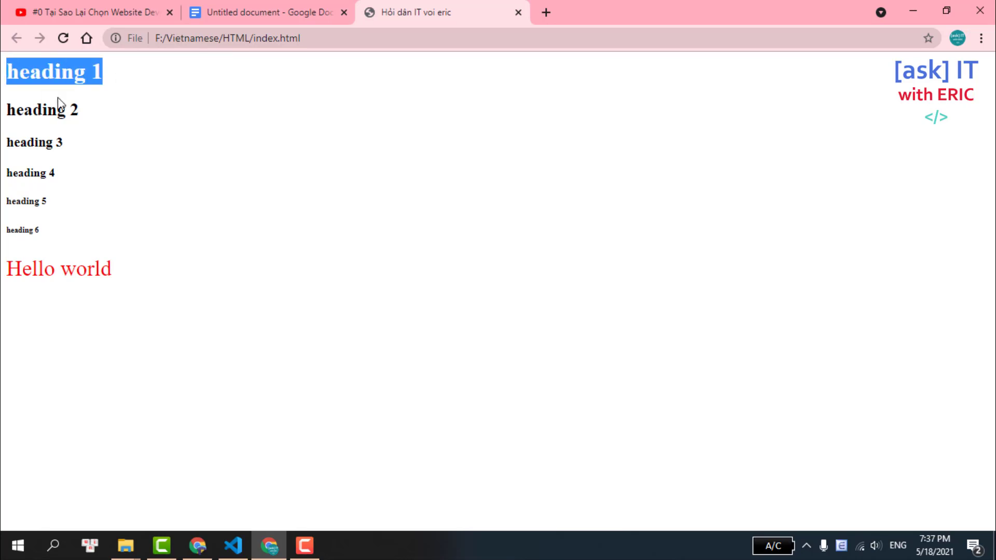
{"action": "left_click_drag", "start_coordinate": [80, 114], "coordinate": [9, 110]}
{"action": "left_click_drag", "start_coordinate": [65, 143], "coordinate": [3, 149]}
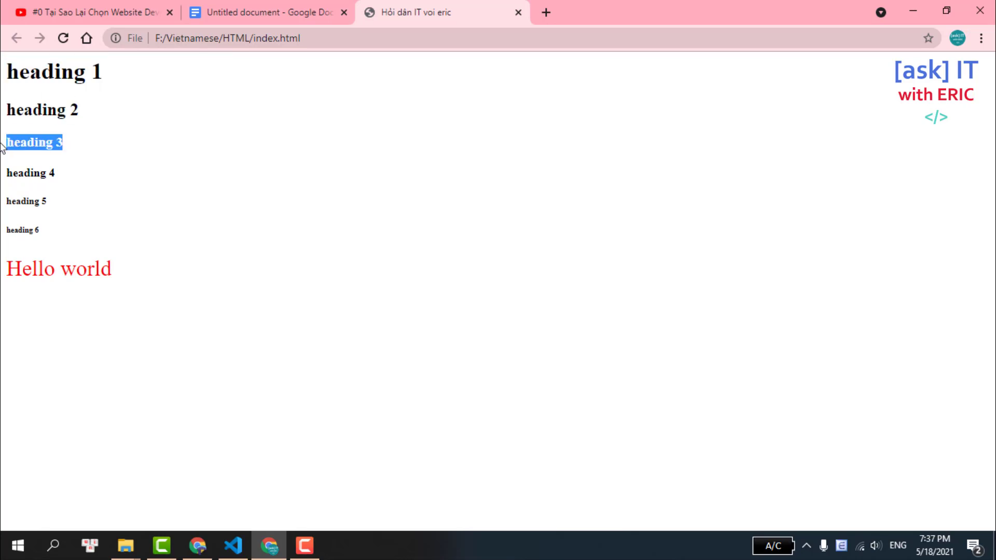
{"action": "left_click_drag", "start_coordinate": [111, 82], "coordinate": [3, 78]}
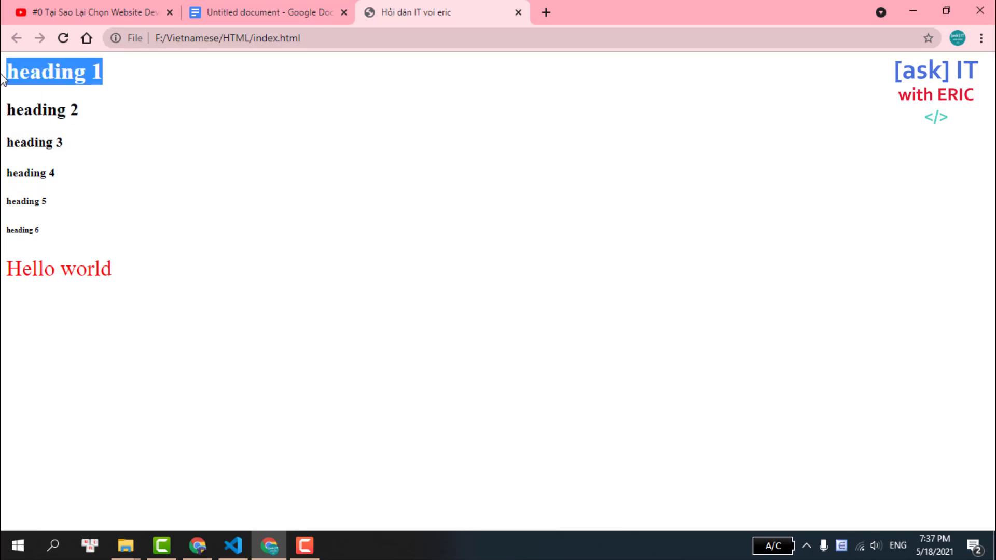
{"action": "left_click", "coordinate": [42, 234]}
{"action": "left_click_drag", "start_coordinate": [41, 233], "coordinate": [4, 234]}
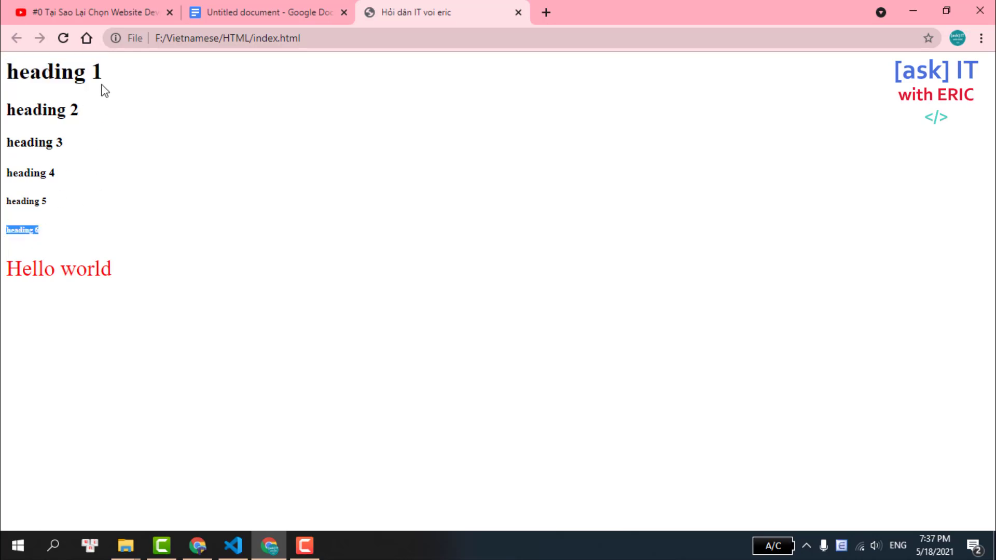
{"action": "left_click_drag", "start_coordinate": [101, 83], "coordinate": [2, 80]}
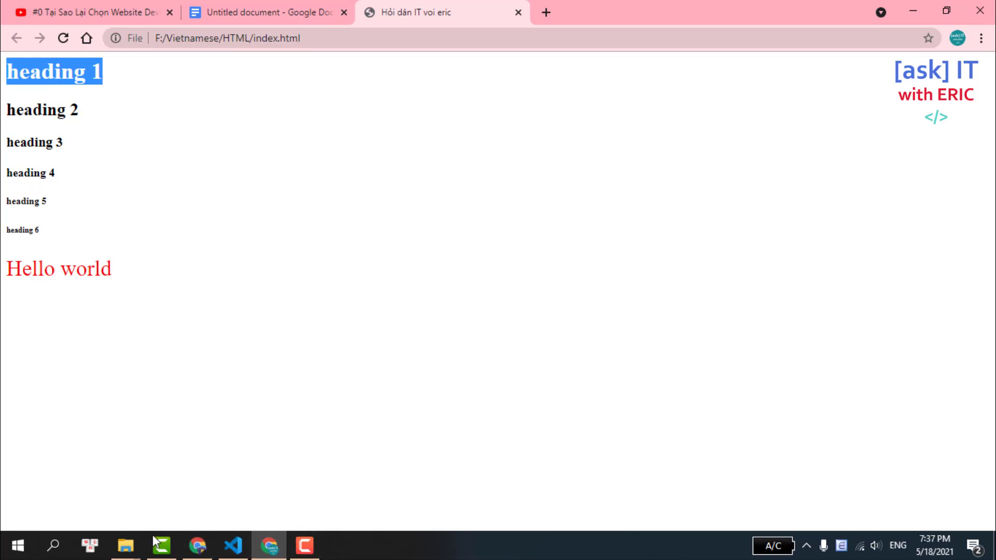
- Duplicate the h6 line, change it to <h7>heading 7</h7>, and save index.html
{"action": "left_click", "coordinate": [232, 544]}
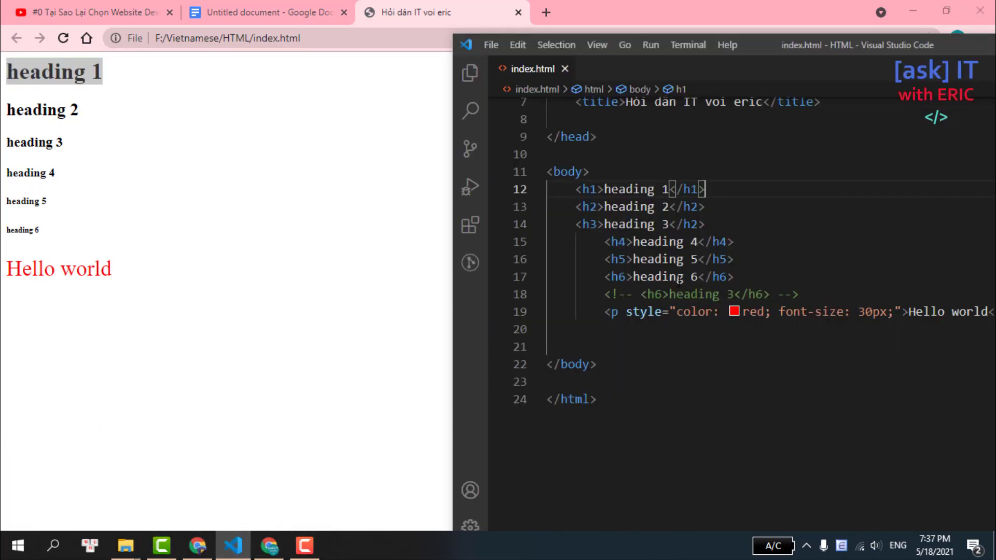
{"action": "left_click_drag", "start_coordinate": [596, 278], "coordinate": [778, 282]}
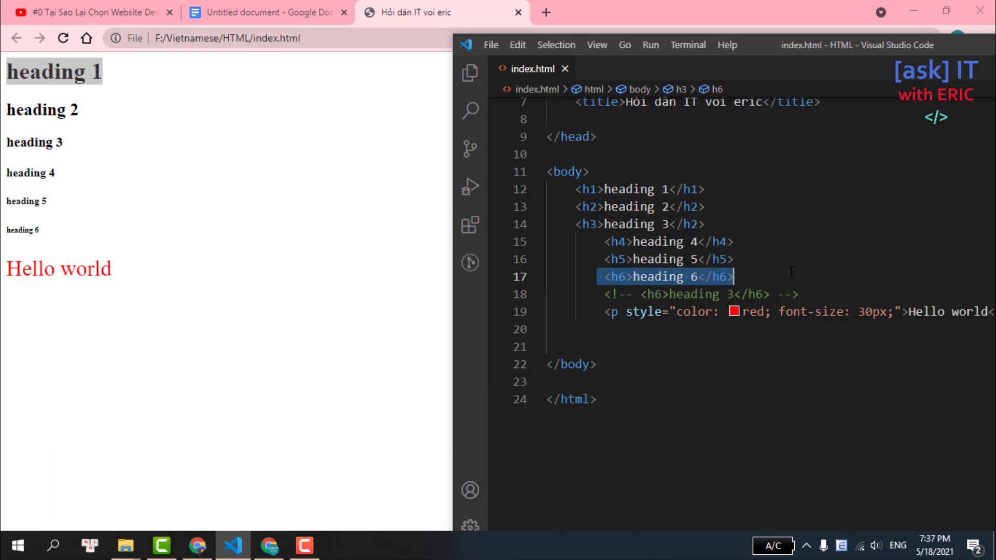
{"action": "left_click", "coordinate": [793, 278]}
{"action": "key", "text": "shift+alt+Down"}
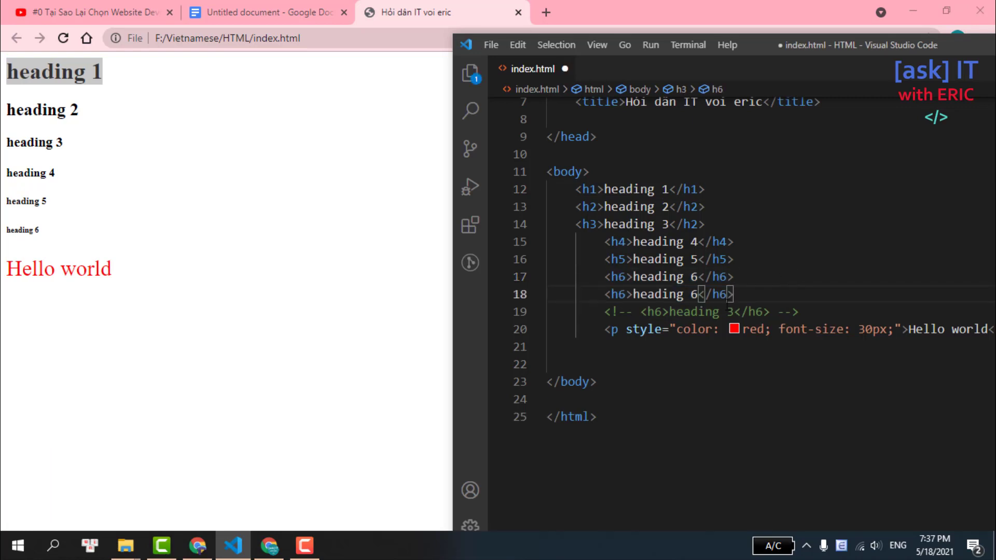
{"action": "key", "text": "BackSpace"}
{"action": "type", "text": "7"}
{"action": "left_click", "coordinate": [626, 294]}
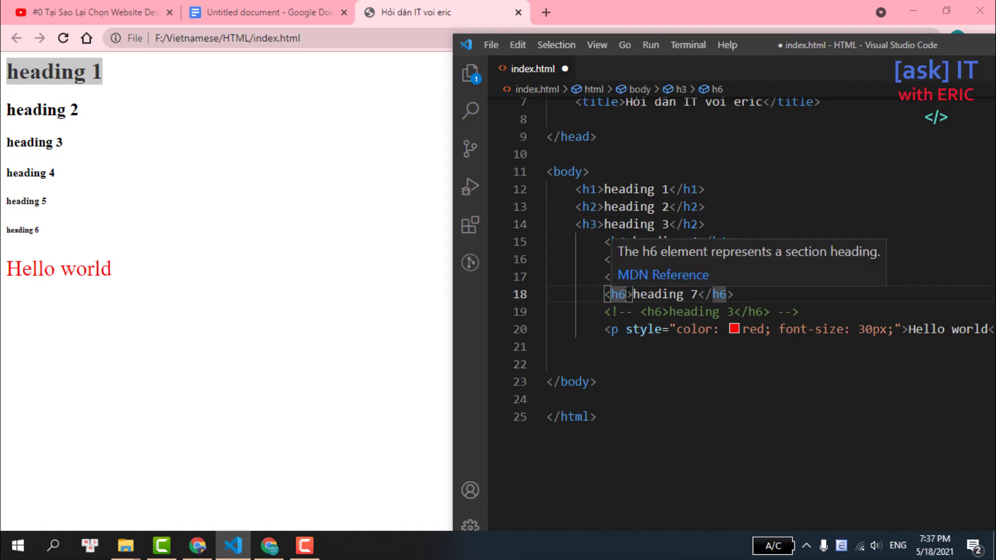
{"action": "key", "text": "BackSpace"}
{"action": "type", "text": "7"}
{"action": "left_click", "coordinate": [738, 294]}
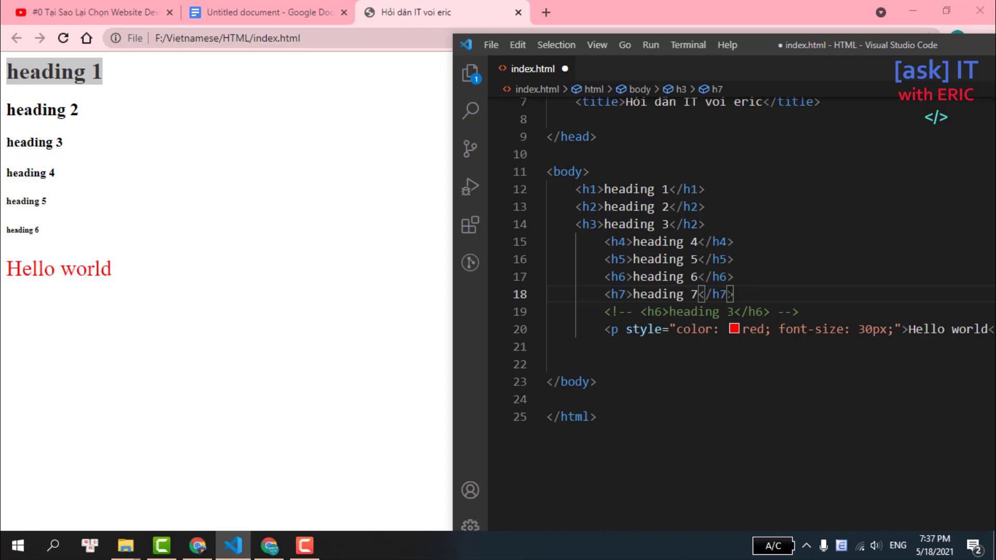
{"action": "left_click", "coordinate": [780, 185]}
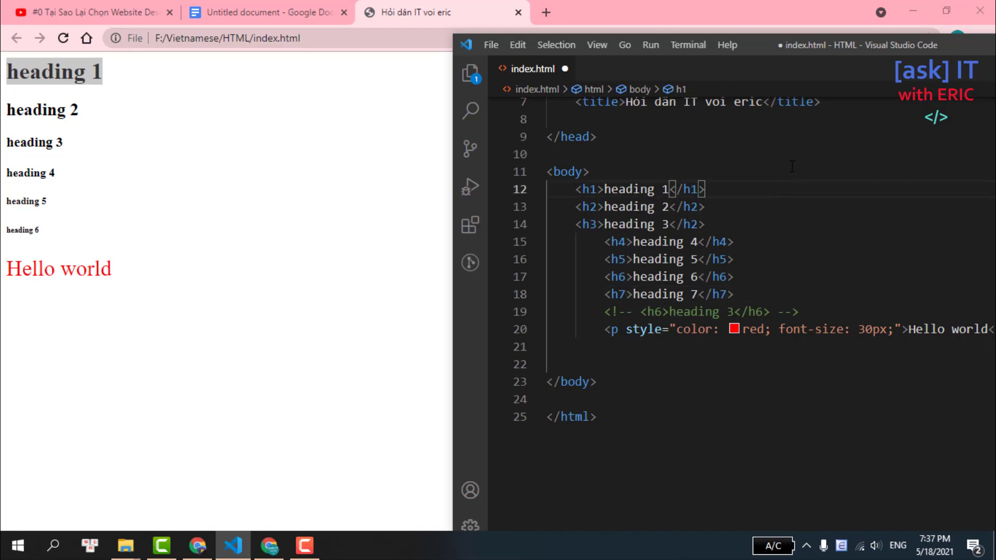
{"action": "key", "text": "ctrl+s"}
- Reload the Chrome preview and highlight the heading 7 line
{"action": "left_click", "coordinate": [62, 39]}
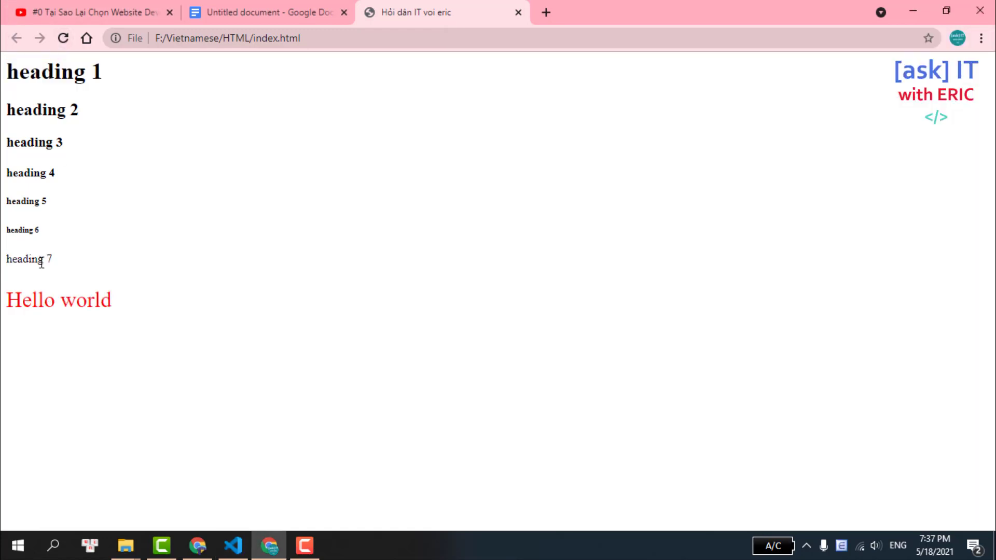
{"action": "triple_click", "coordinate": [42, 264]}
{"action": "left_click", "coordinate": [52, 266]}
- Inspect the heading 7 element in Chrome DevTools, highlighting page text while checking
{"action": "right_click", "coordinate": [25, 263]}
{"action": "left_click", "coordinate": [106, 435]}
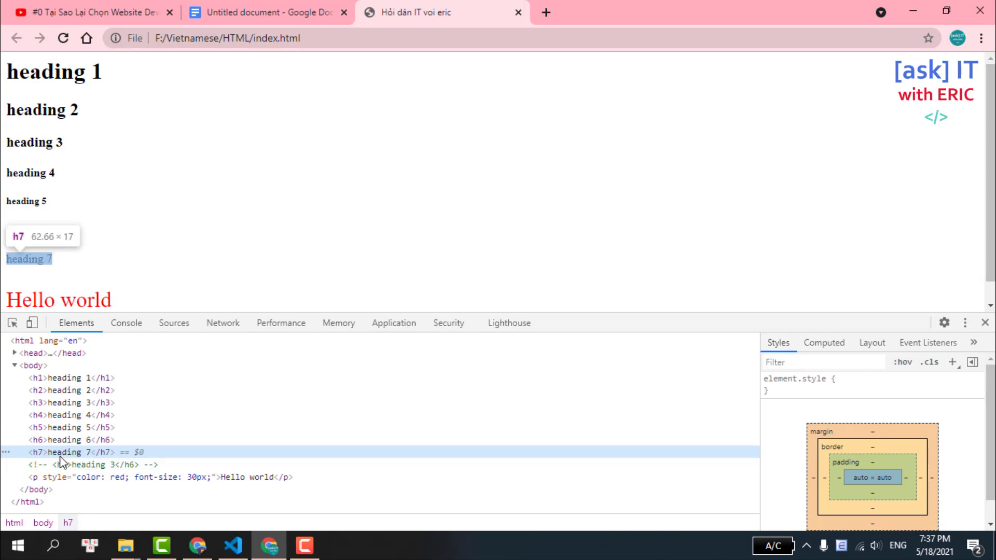
{"action": "left_click_drag", "start_coordinate": [39, 301], "coordinate": [30, 267]}
{"action": "left_click", "coordinate": [13, 258]}
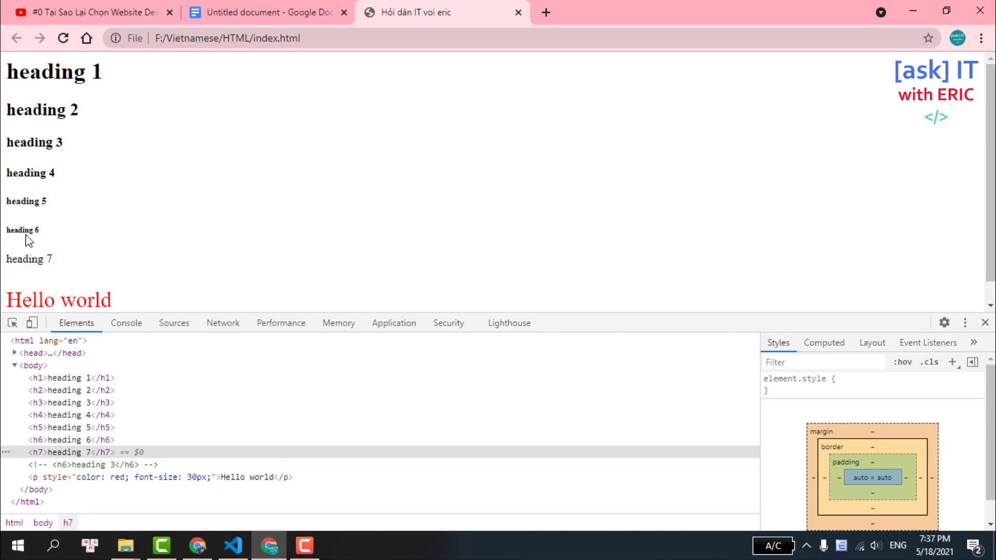
{"action": "left_click_drag", "start_coordinate": [111, 84], "coordinate": [6, 86]}
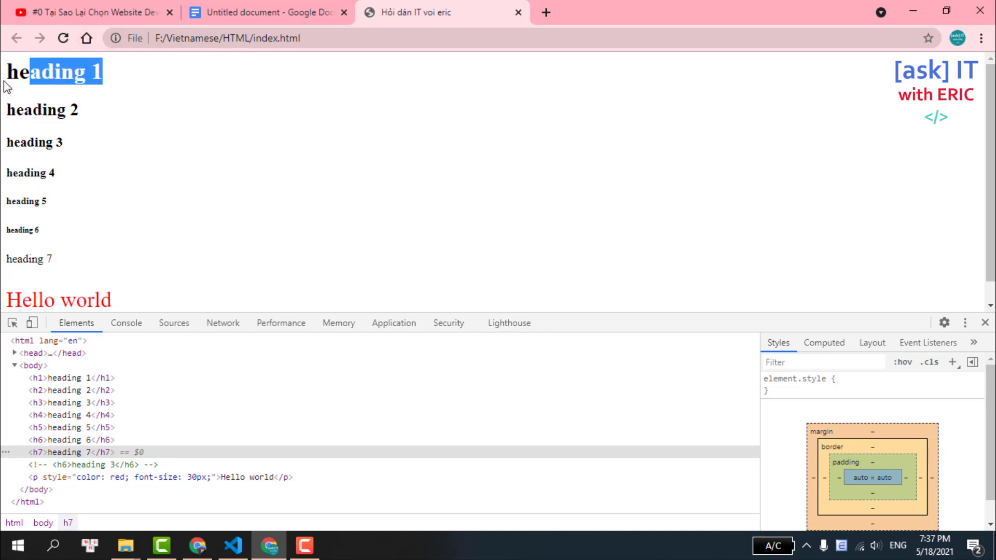
{"action": "left_click", "coordinate": [50, 76]}
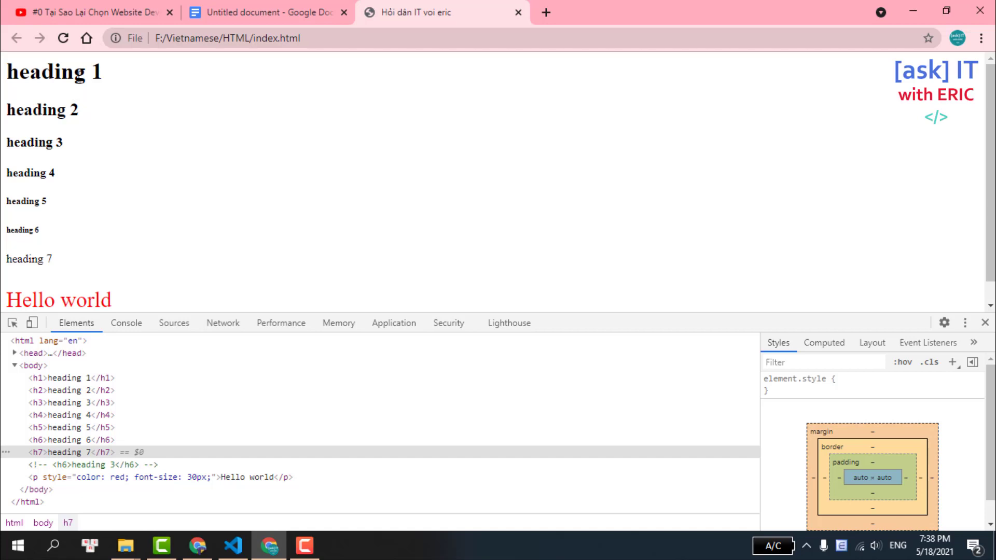
- Glance at the Google Docs notes tab, return to index.html, and bring VS Code forward
{"action": "left_click", "coordinate": [202, 24]}
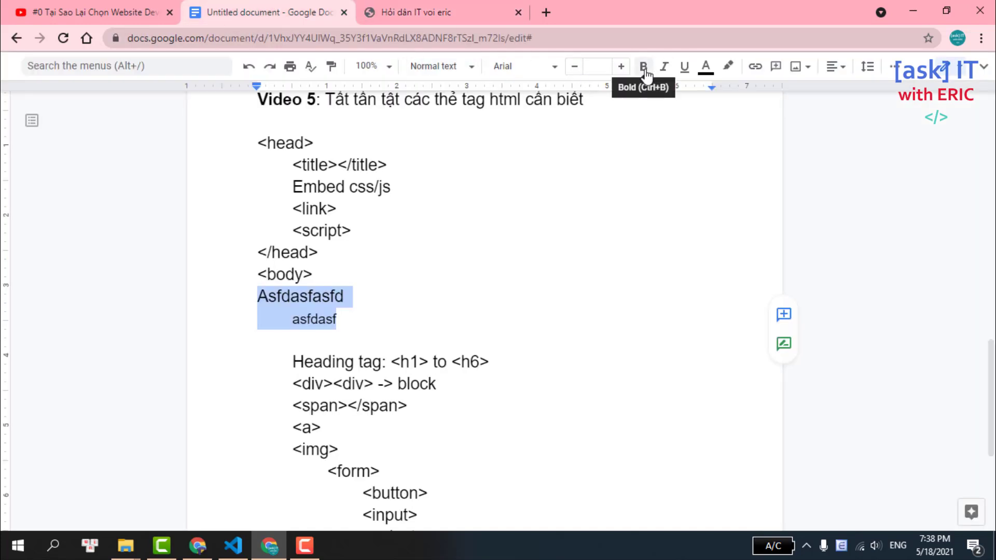
{"action": "left_click", "coordinate": [501, 7]}
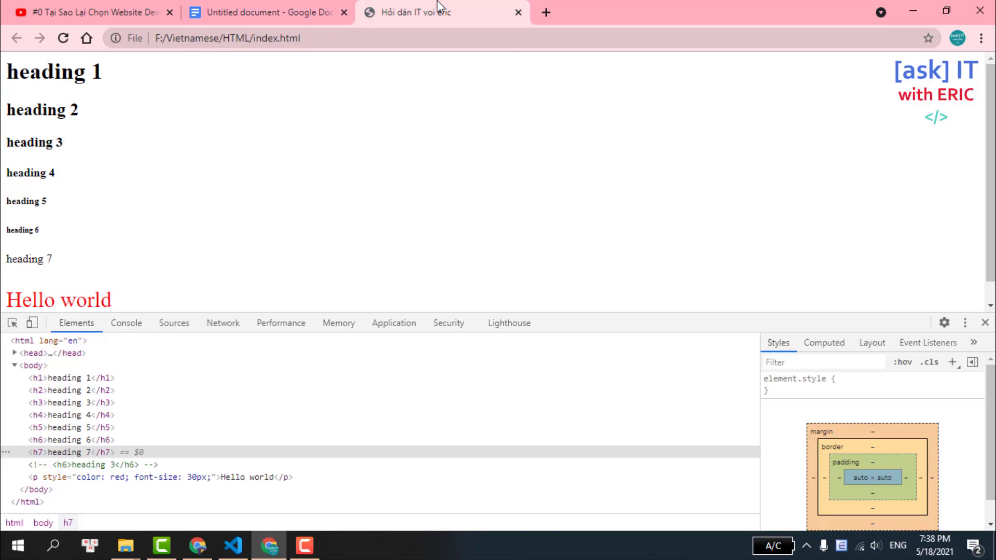
{"action": "left_click", "coordinate": [244, 549]}
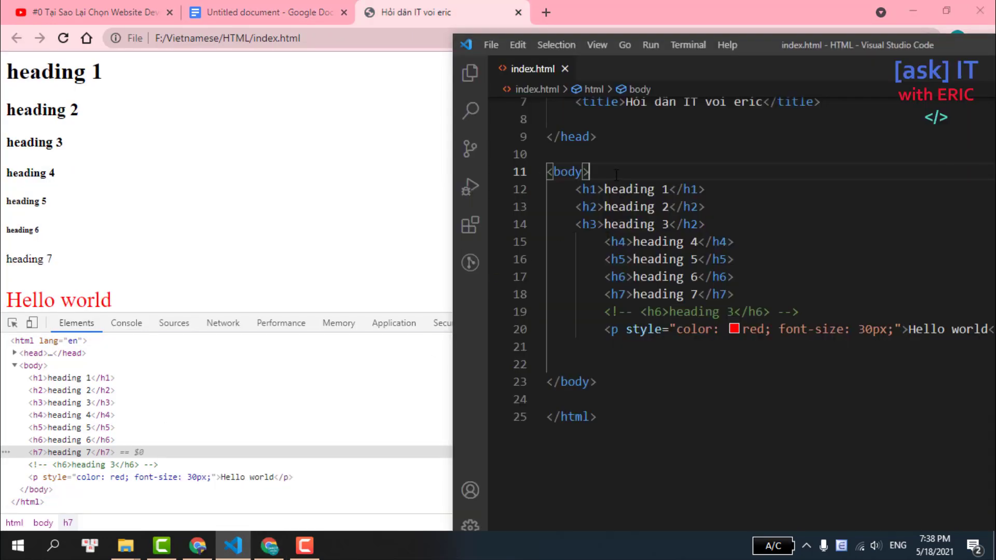
- Delete the heading 7 line, then the heading 4 to heading 6 lines, keeping headings 1–3
{"action": "left_click_drag", "start_coordinate": [604, 242], "coordinate": [777, 312]}
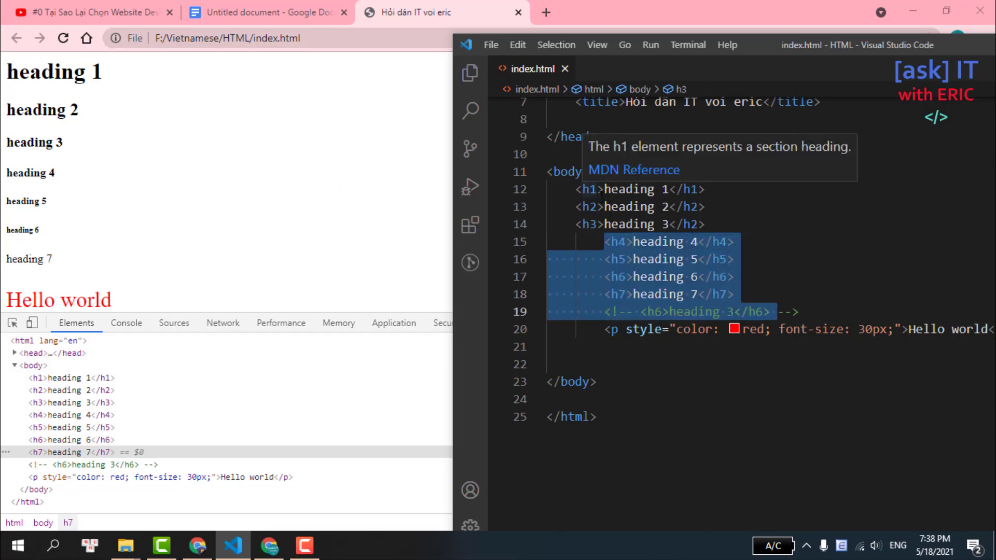
{"action": "left_click", "coordinate": [632, 278]}
{"action": "left_click_drag", "start_coordinate": [589, 296], "coordinate": [736, 294]}
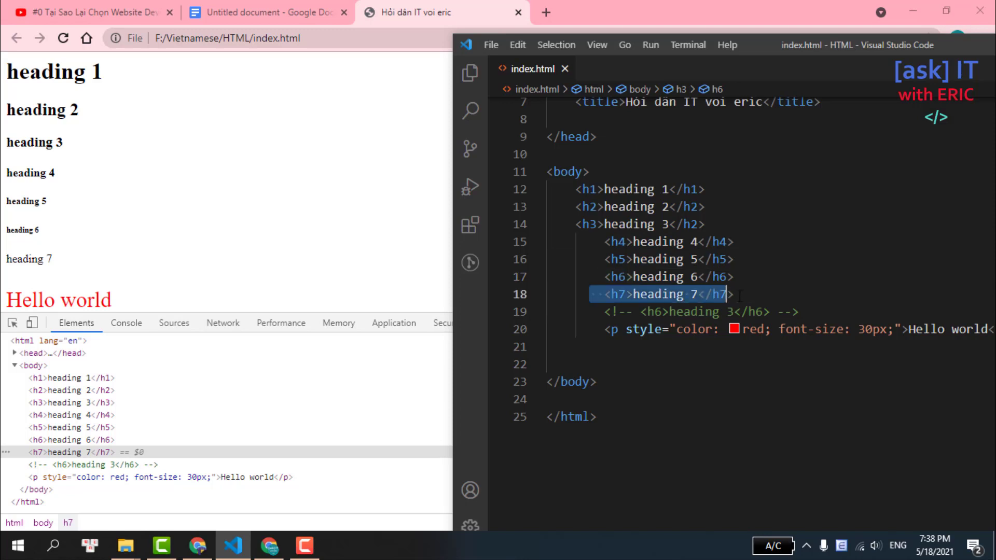
{"action": "key", "text": "Delete"}
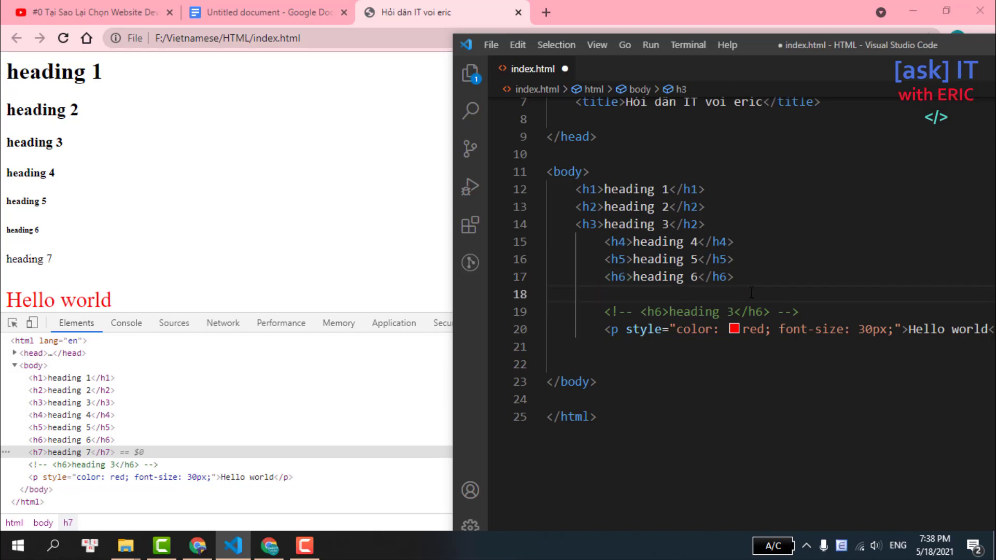
{"action": "left_click_drag", "start_coordinate": [773, 276], "coordinate": [597, 242]}
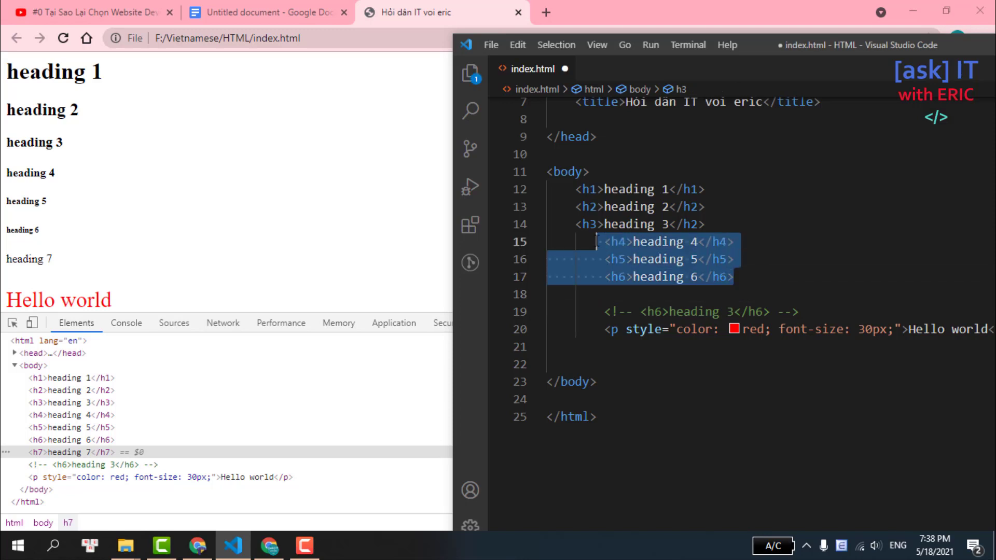
{"action": "key", "text": "Delete"}
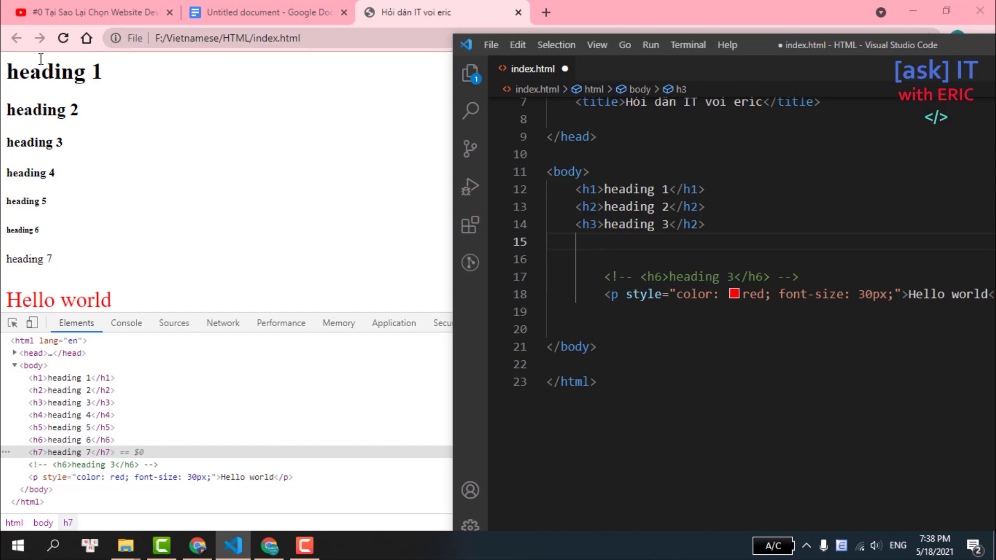
{"action": "mouse_move", "coordinate": [571, 189]}
{"action": "left_mouse_down"}
{"action": "mouse_move", "coordinate": [712, 208]}
{"action": "mouse_move", "coordinate": [719, 227]}
{"action": "left_mouse_up"}
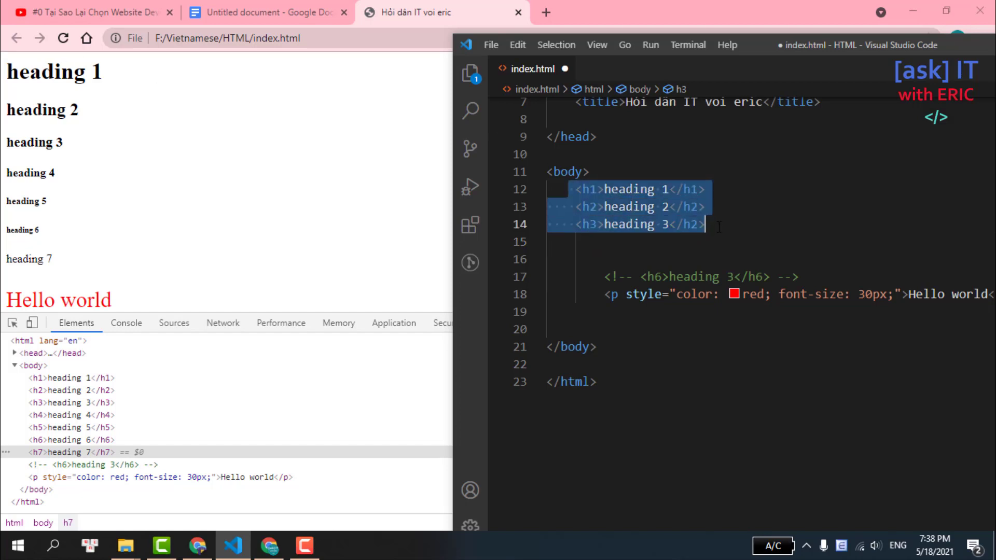
- Replace the headings with an 'asfdasfasfd' paragraph styled font-size 30px
{"action": "key", "text": "Delete"}
{"action": "type", "text": "<p"}
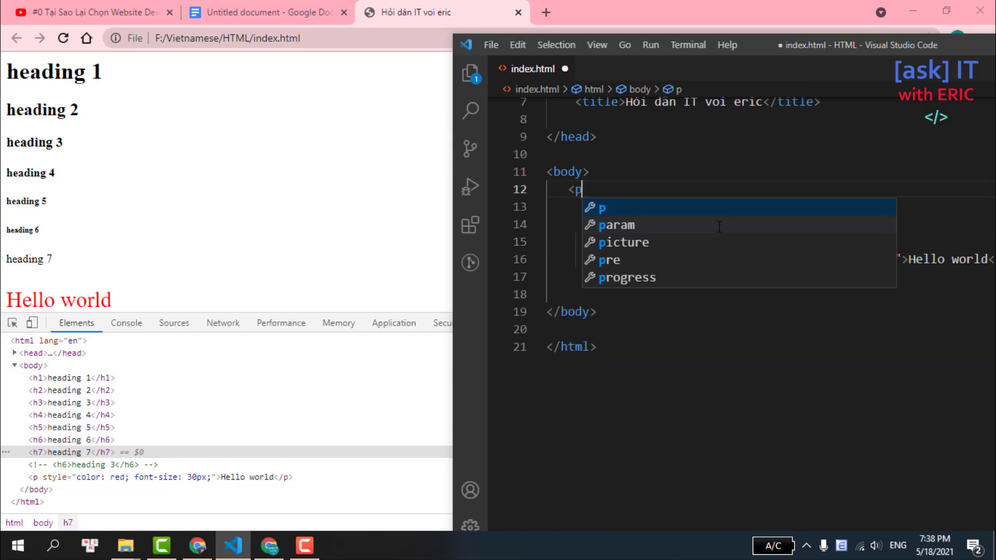
{"action": "type", "text": ">asfdasfasfd</p>"}
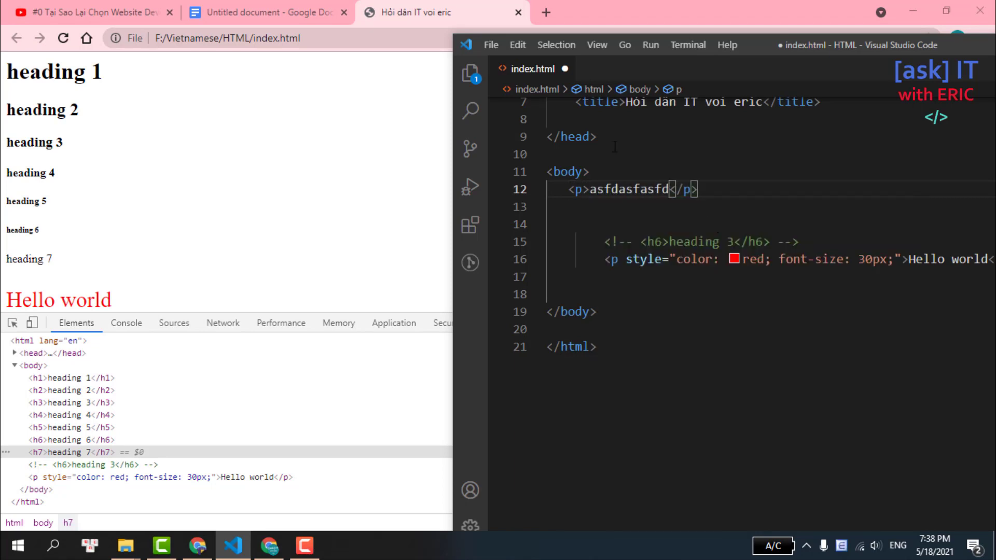
{"action": "left_click", "coordinate": [584, 190]}
{"action": "type", "text": "st"}
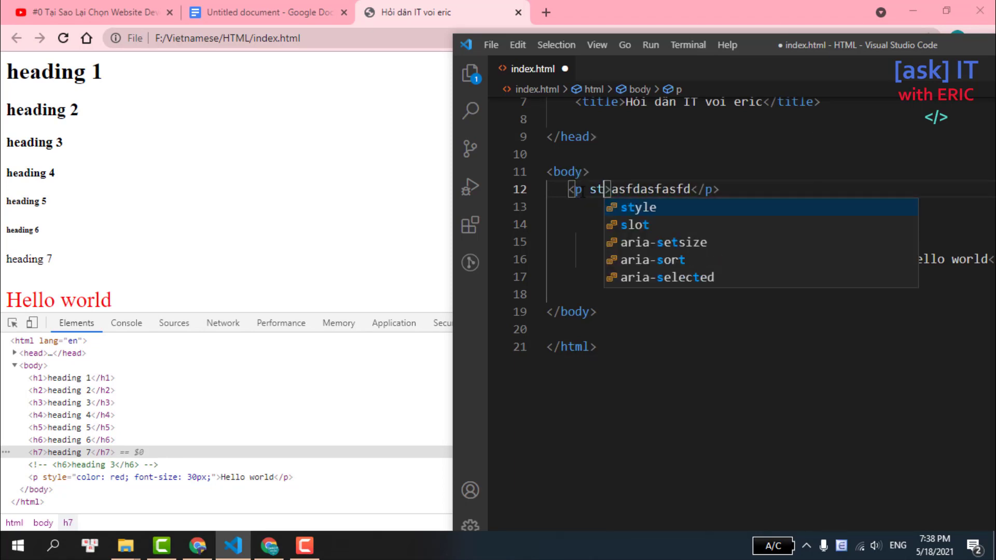
{"action": "type", "text": "yle"}
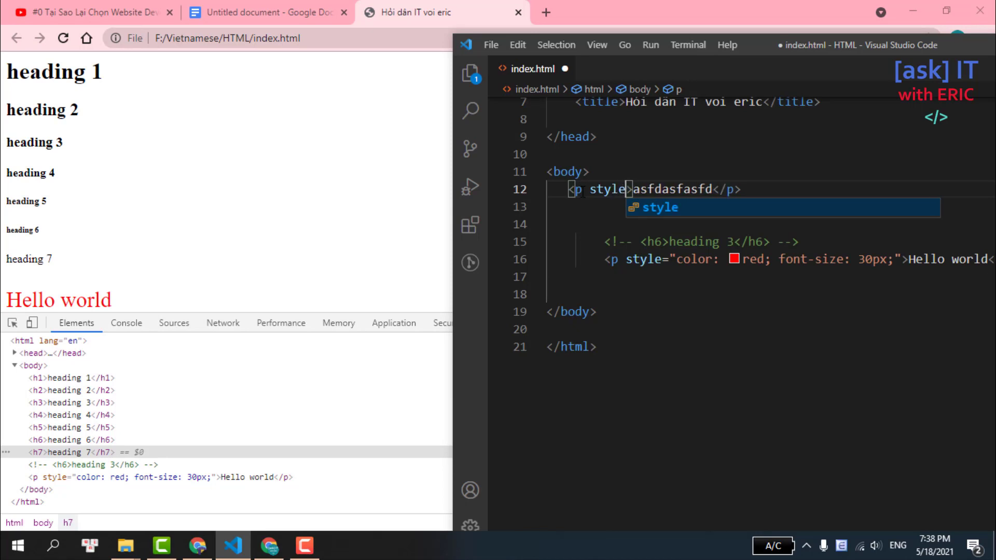
{"action": "type", "text": "=\"font"}
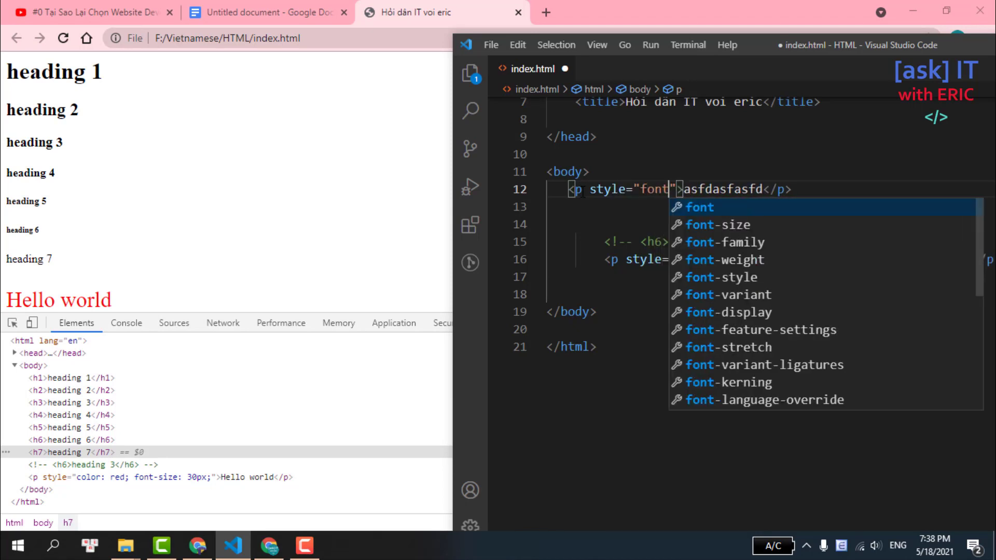
{"action": "type", "text": "-z"}
{"action": "key", "text": "Return"}
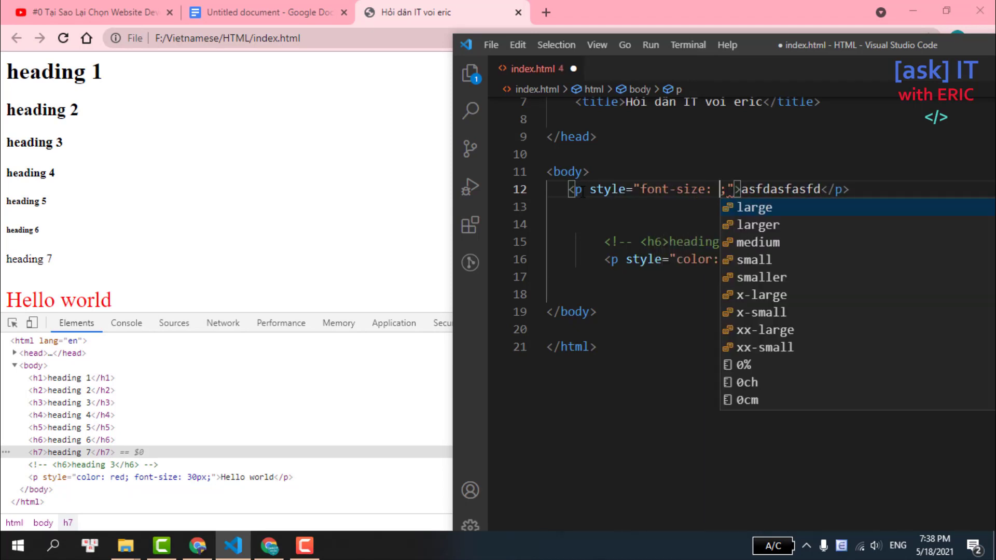
{"action": "type", "text": "30"}
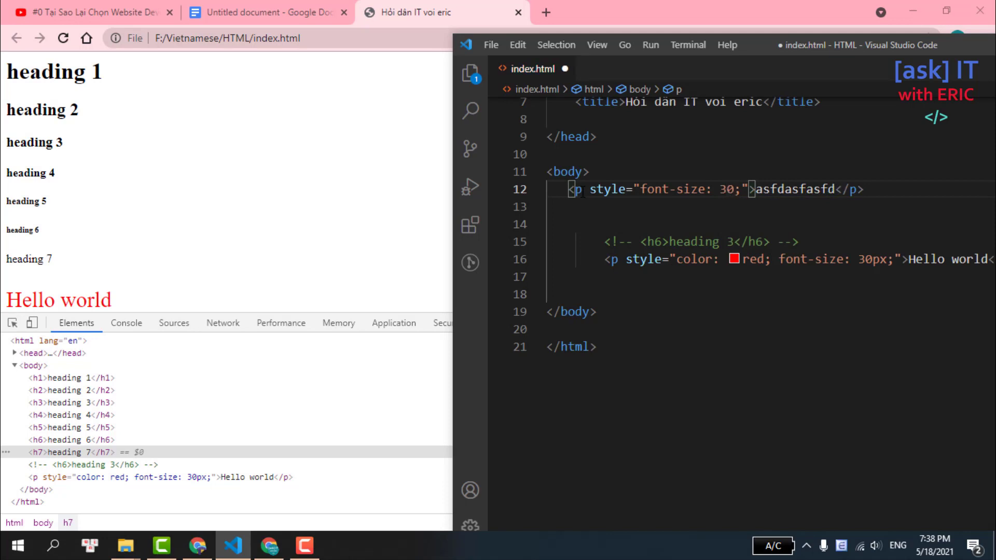
{"action": "key", "text": "BackSpace"}
{"action": "key", "text": "BackSpace"}
{"action": "type", "text": "30"}
{"action": "type", "text": "px"}
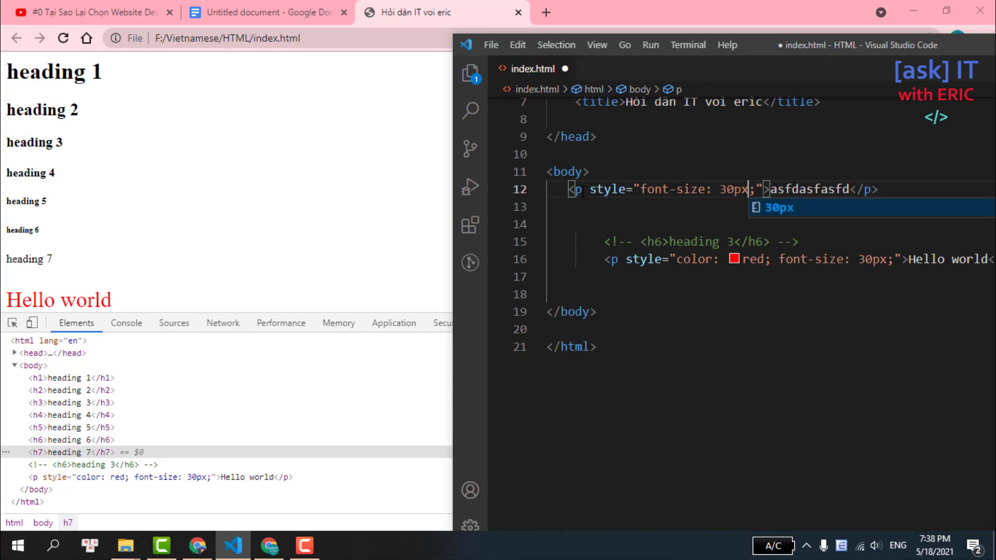
- Add font-weight 600 to the paragraph's style, reformat the code and save index.html
{"action": "key", "text": "Right"}
{"action": "type", "text": "font"}
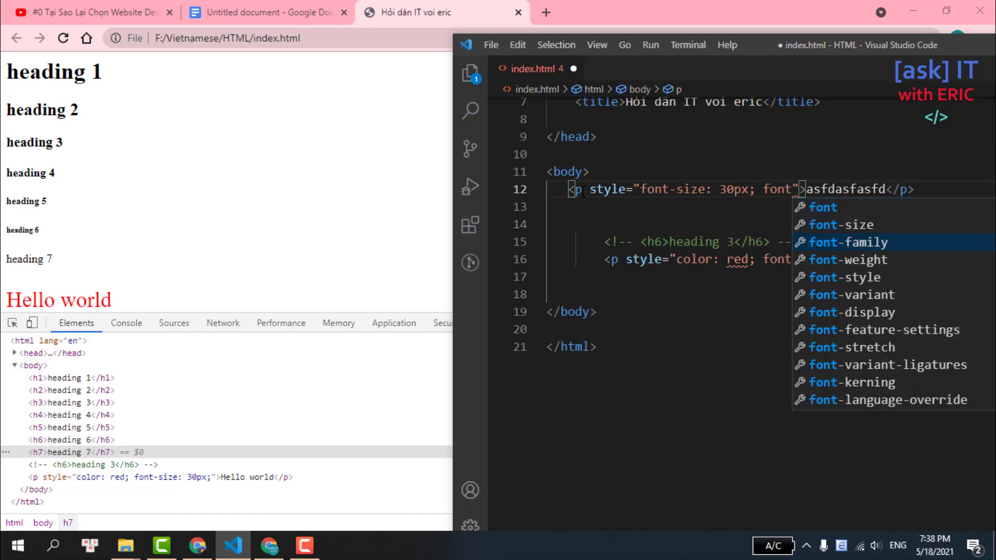
{"action": "key", "text": "Down"}
{"action": "key", "text": "Return"}
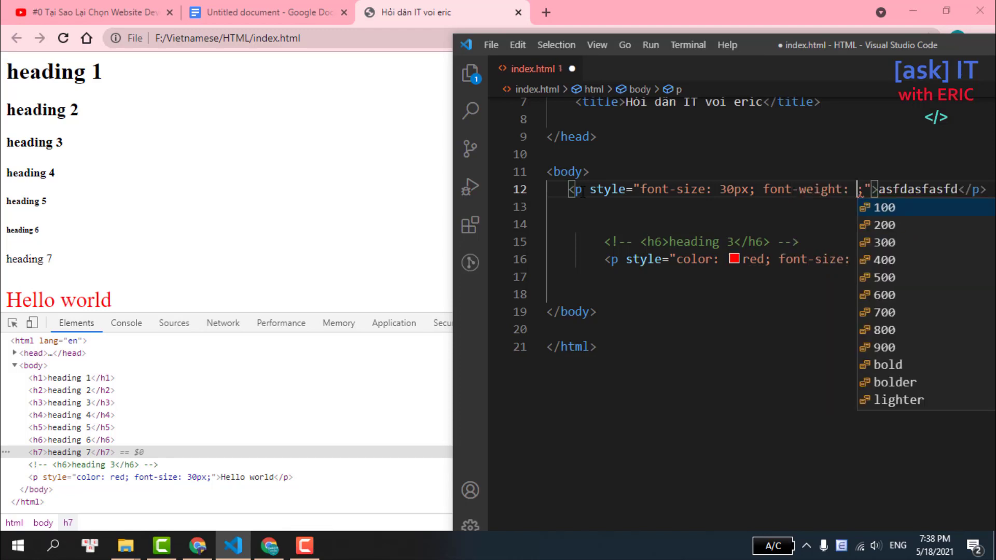
{"action": "type", "text": "600"}
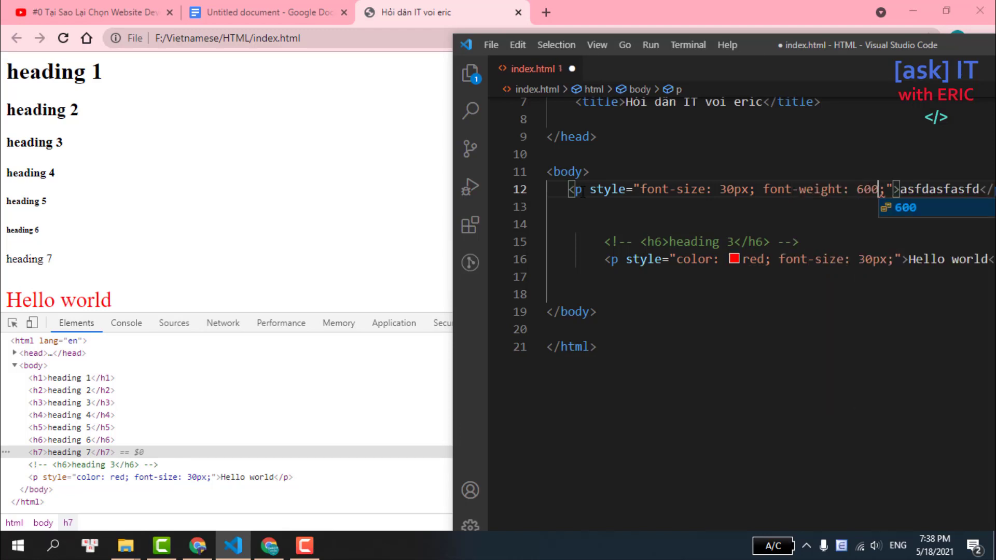
{"action": "left_click", "coordinate": [669, 132]}
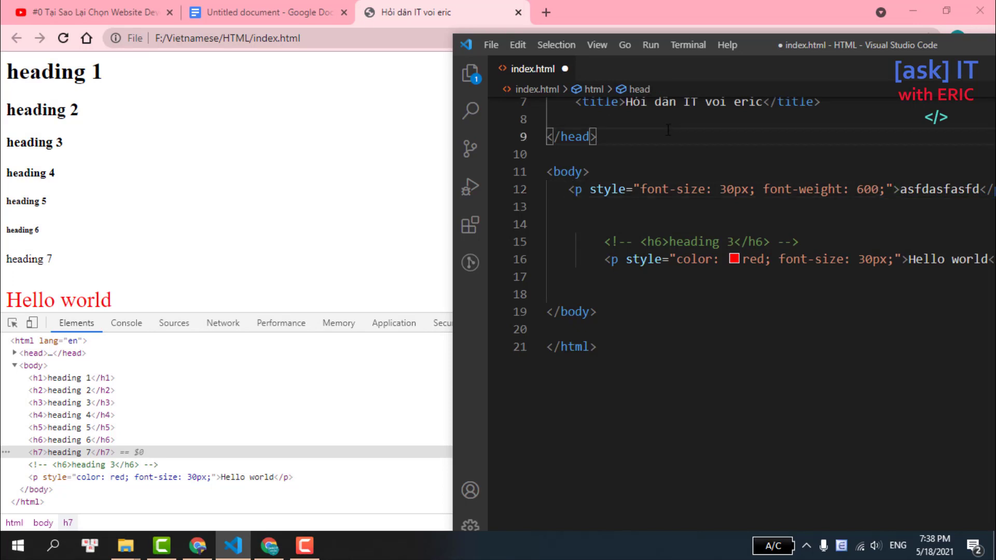
{"action": "key", "text": "shift+alt+f"}
{"action": "key", "text": "ctrl+s"}
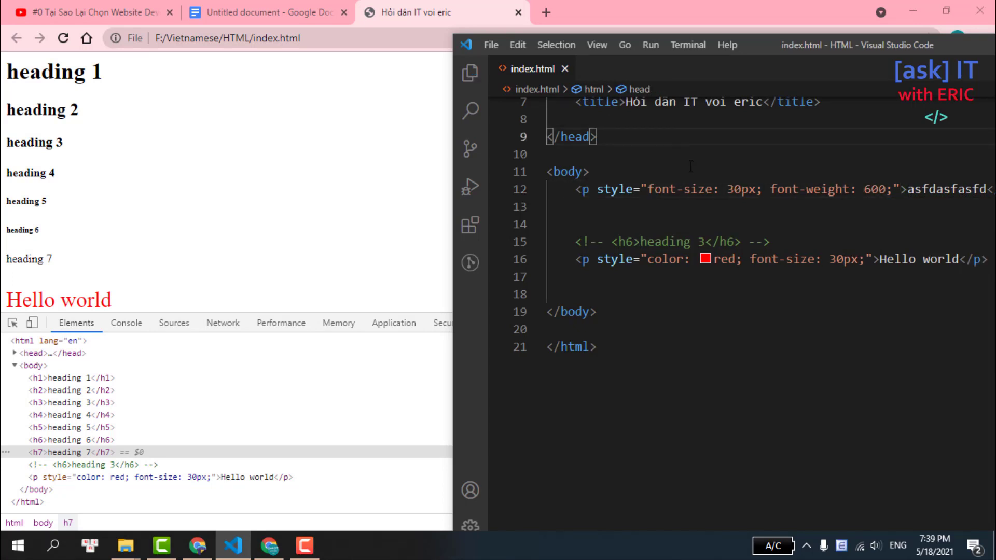
{"action": "key", "text": "Down"}
{"action": "key", "text": "Down"}
- Reload Chrome to preview the 30px asfdasfasfd paragraph
{"action": "left_click", "coordinate": [63, 39]}
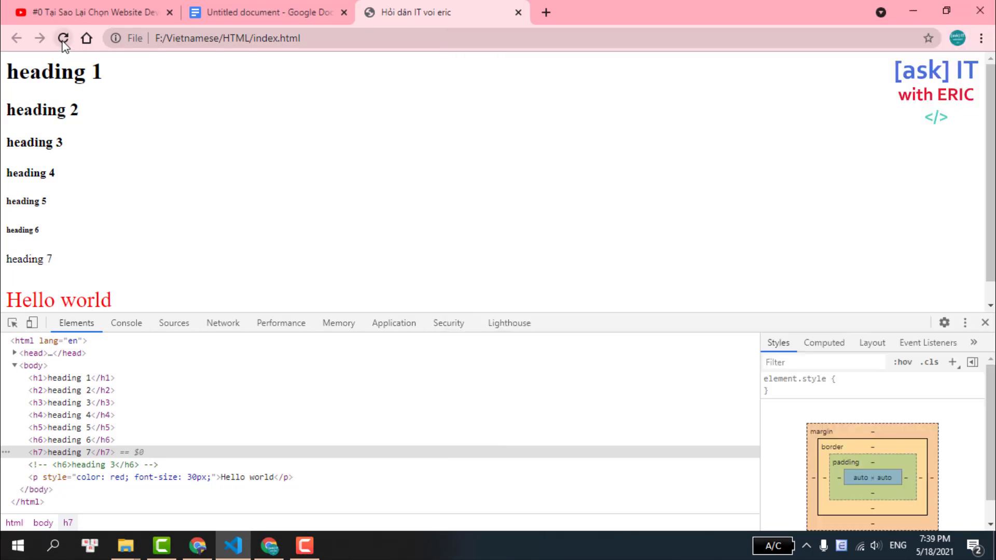
{"action": "left_click_drag", "start_coordinate": [127, 68], "coordinate": [6, 70]}
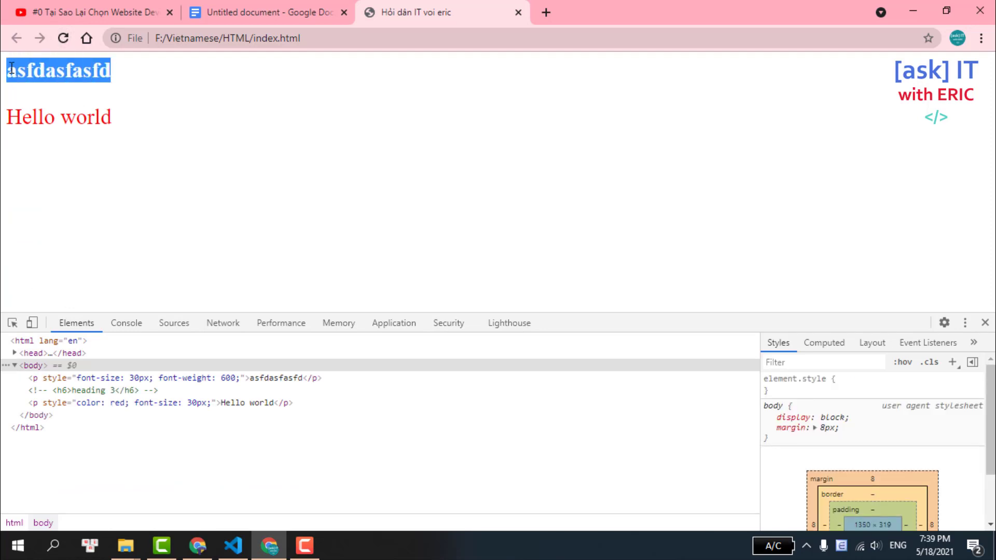
{"action": "left_click", "coordinate": [67, 76]}
{"action": "double_click", "coordinate": [67, 76]}
- Change the paragraph's font size from 30px to 60px and save
{"action": "left_click", "coordinate": [233, 546]}
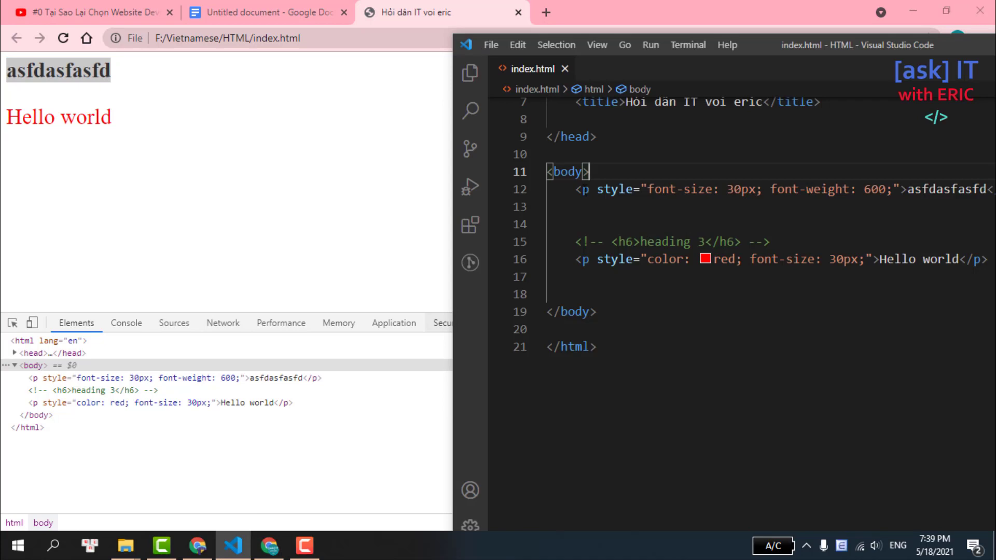
{"action": "double_click", "coordinate": [585, 189]}
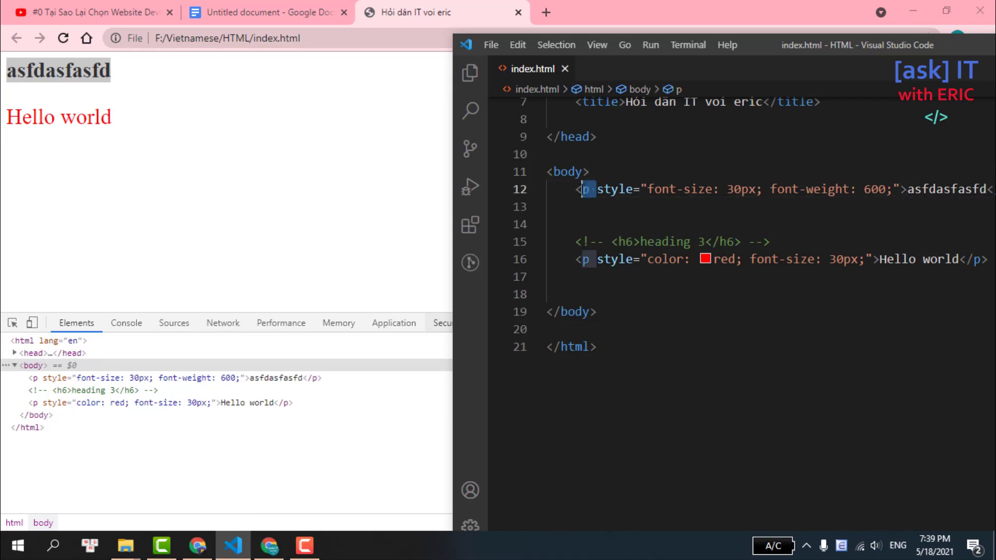
{"action": "left_click", "coordinate": [735, 184]}
{"action": "key", "text": "BackSpace"}
{"action": "type", "text": "6"}
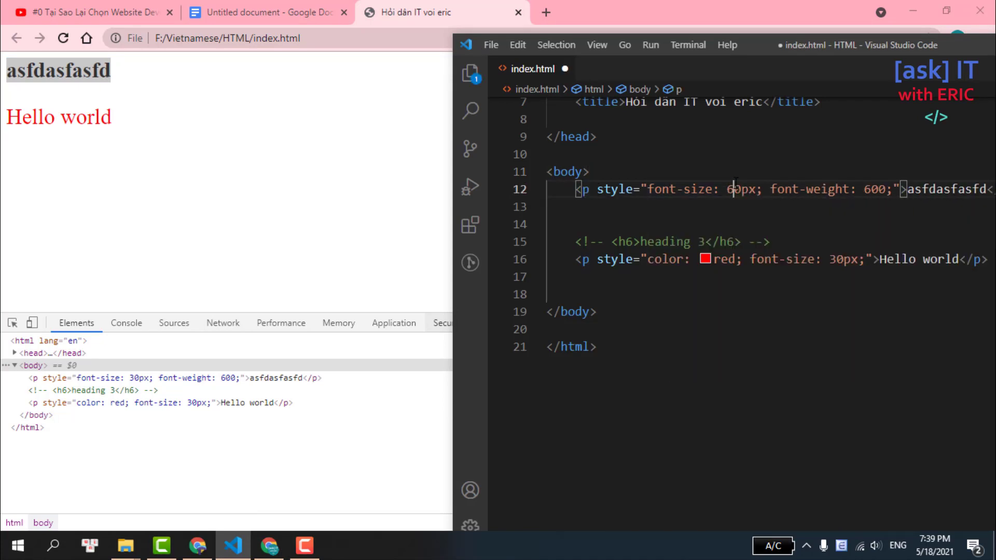
{"action": "key", "text": "ctrl+s"}
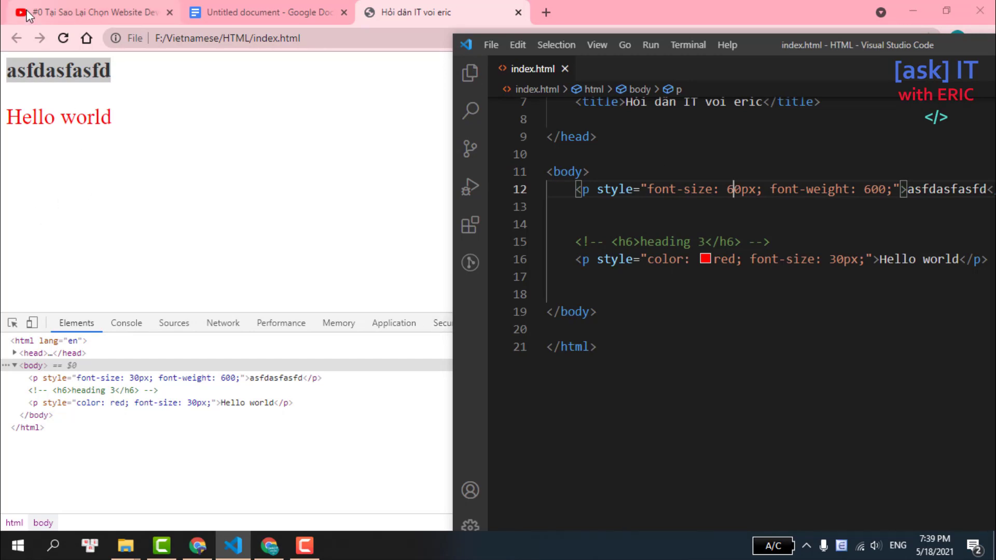
- Reload Chrome to view the enlarged 60px asfdasfasfd text
{"action": "left_click", "coordinate": [63, 39]}
{"action": "left_click_drag", "start_coordinate": [262, 100], "coordinate": [3, 98]}
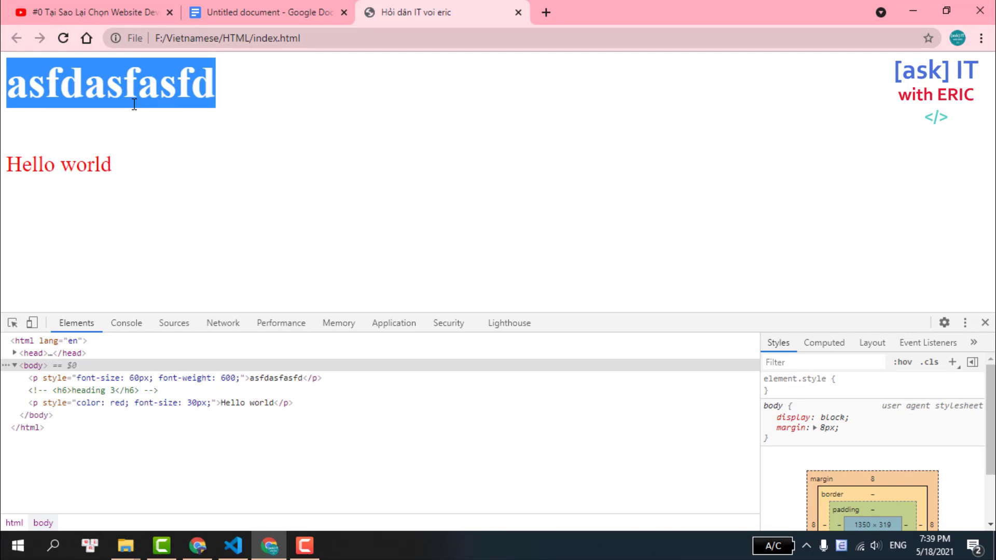
{"action": "left_click", "coordinate": [205, 134]}
{"action": "double_click", "coordinate": [96, 85]}
- Remove the blank lines below the paragraph in index.html
{"action": "left_click", "coordinate": [233, 545]}
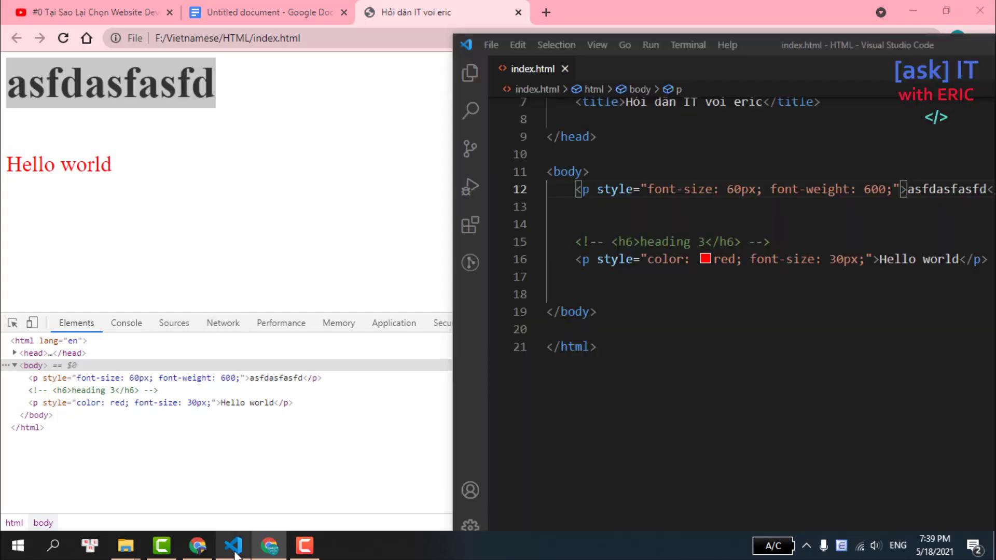
{"action": "left_click", "coordinate": [686, 203]}
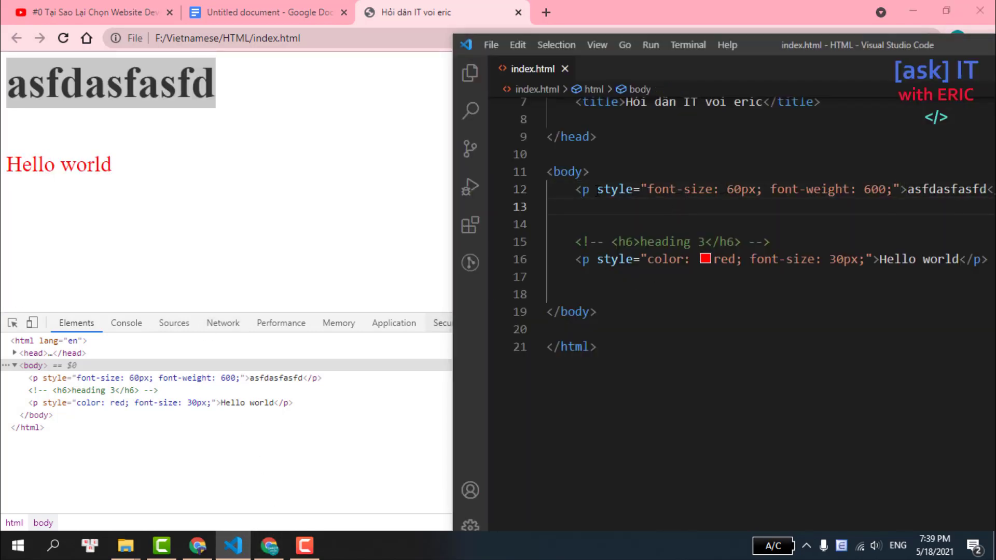
{"action": "left_click_drag", "start_coordinate": [597, 189], "coordinate": [902, 188]}
{"action": "left_click", "coordinate": [680, 219]}
{"action": "key", "text": "BackSpace"}
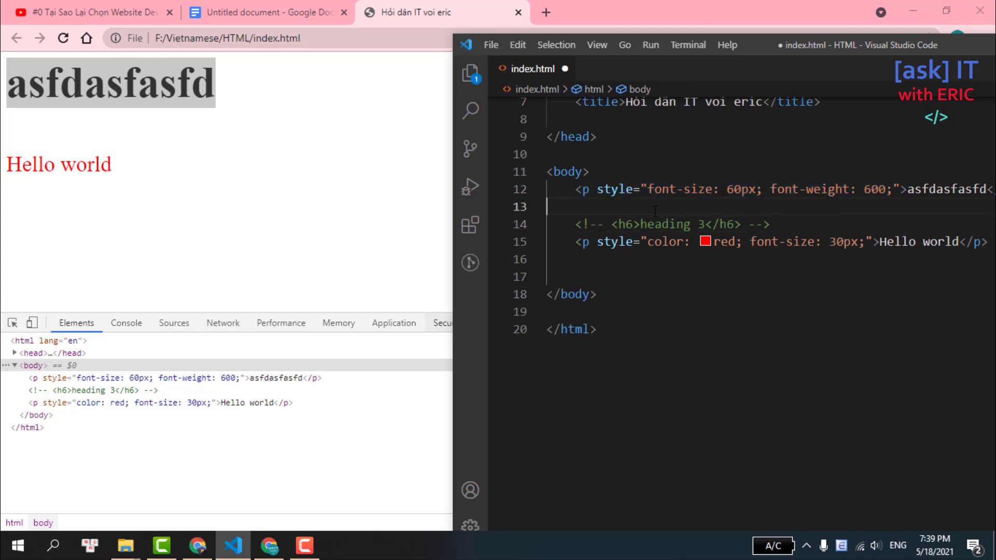
{"action": "key", "text": "Delete"}
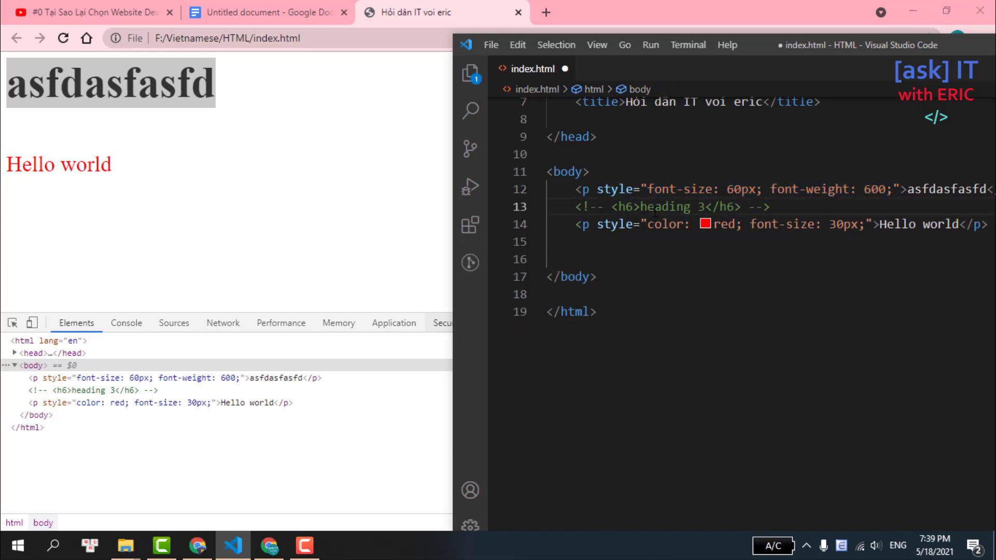
- Add an h1 'heading tag h1' at the top of the body and save
{"action": "left_click", "coordinate": [661, 160]}
{"action": "left_click", "coordinate": [660, 170]}
{"action": "key", "text": "Return"}
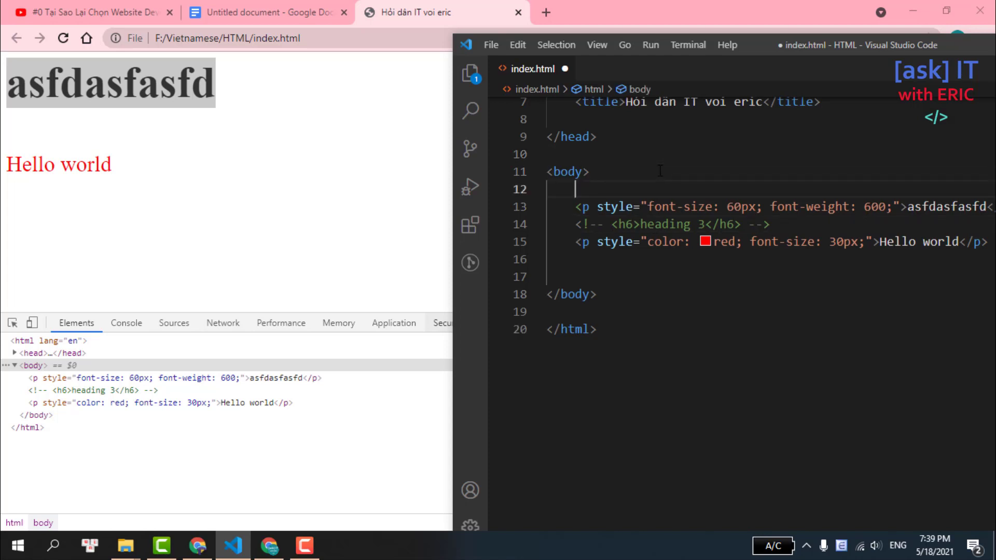
{"action": "type", "text": "<h1"}
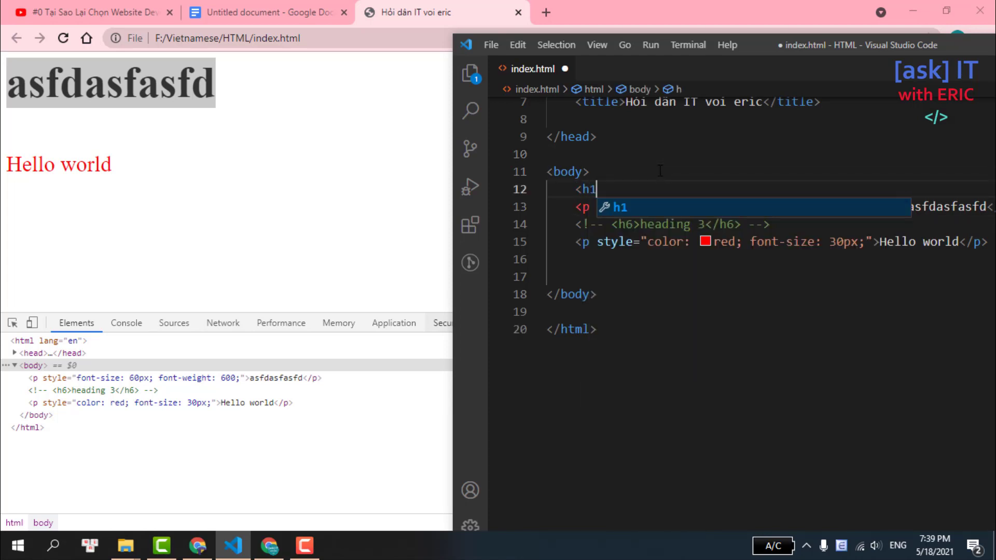
{"action": "type", "text": "></h1>"}
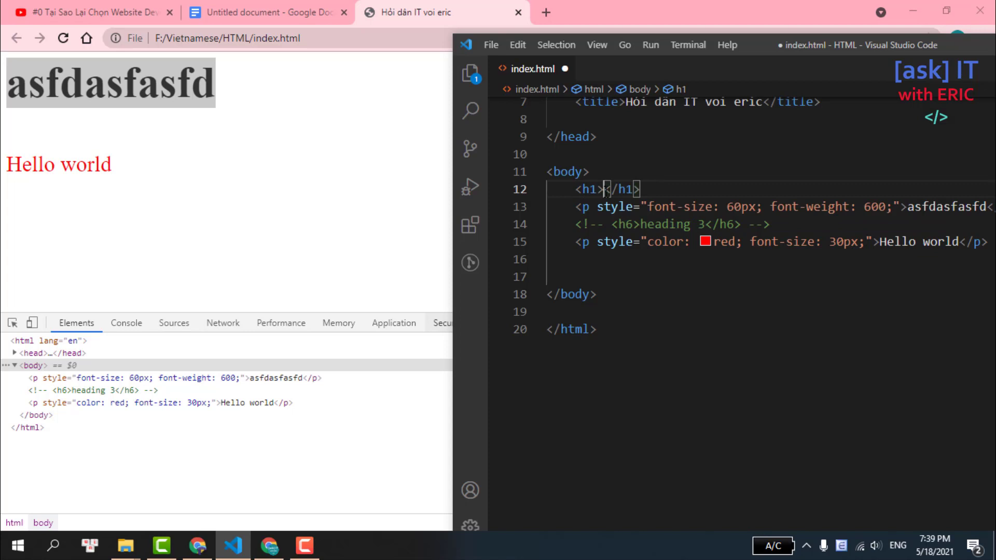
{"action": "type", "text": "heading"}
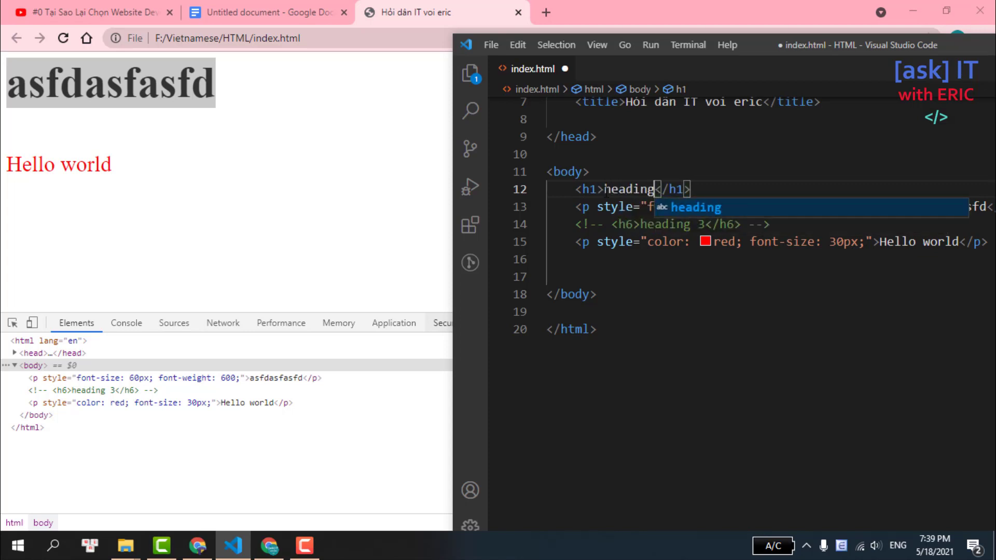
{"action": "type", "text": " tag"}
{"action": "type", "text": " h"}
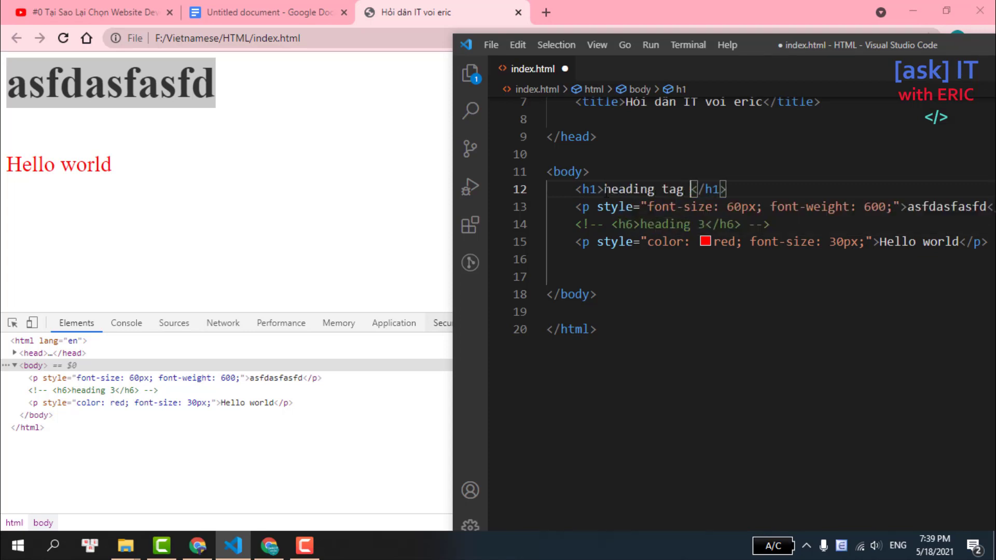
{"action": "type", "text": "1"}
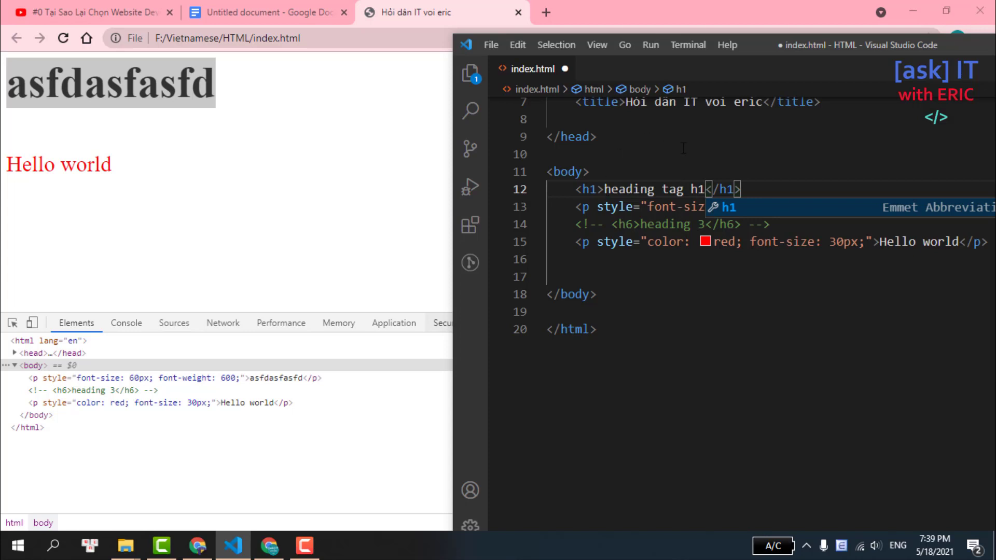
{"action": "key", "text": "ctrl+s"}
- Delete the asfdasfasfd paragraph line and bring up the Google Docs HTML notes
{"action": "triple_click", "coordinate": [661, 206]}
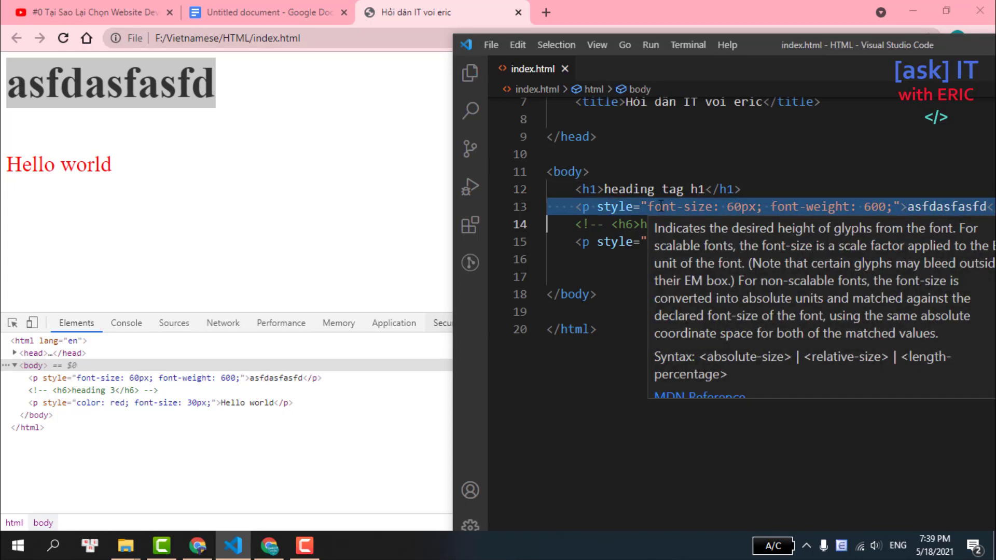
{"action": "key", "text": "Delete"}
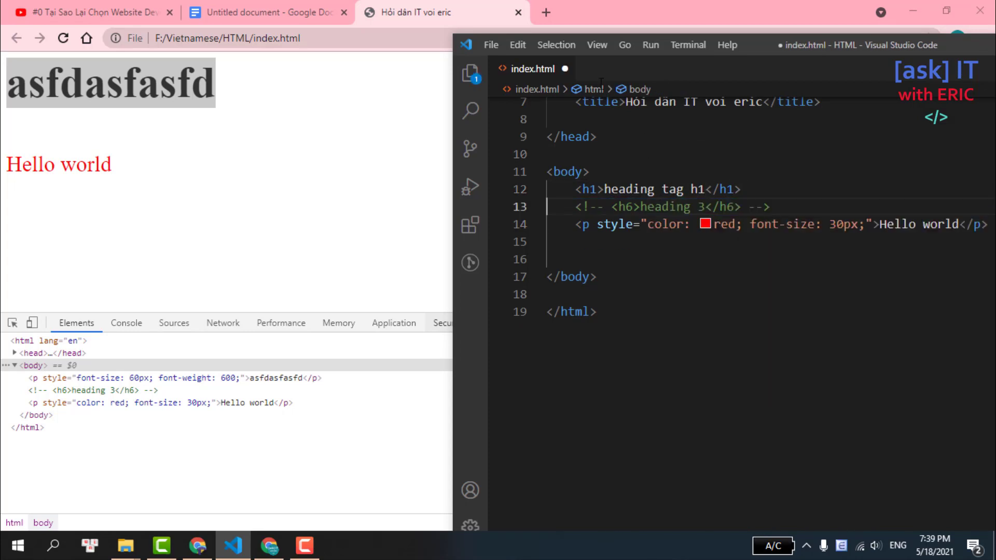
{"action": "left_click", "coordinate": [275, 11]}
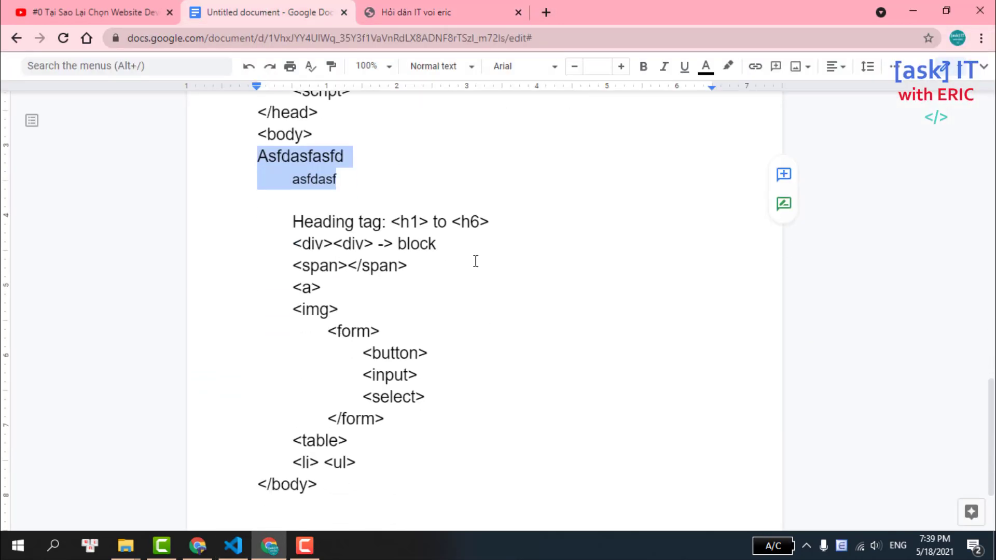
- Highlight the '<div><div> -> block' note, then return to the index.html preview
{"action": "scroll", "coordinate": [476, 261], "scroll_direction": "down", "scroll_amount": 1}
{"action": "left_click_drag", "start_coordinate": [295, 238], "coordinate": [376, 236]}
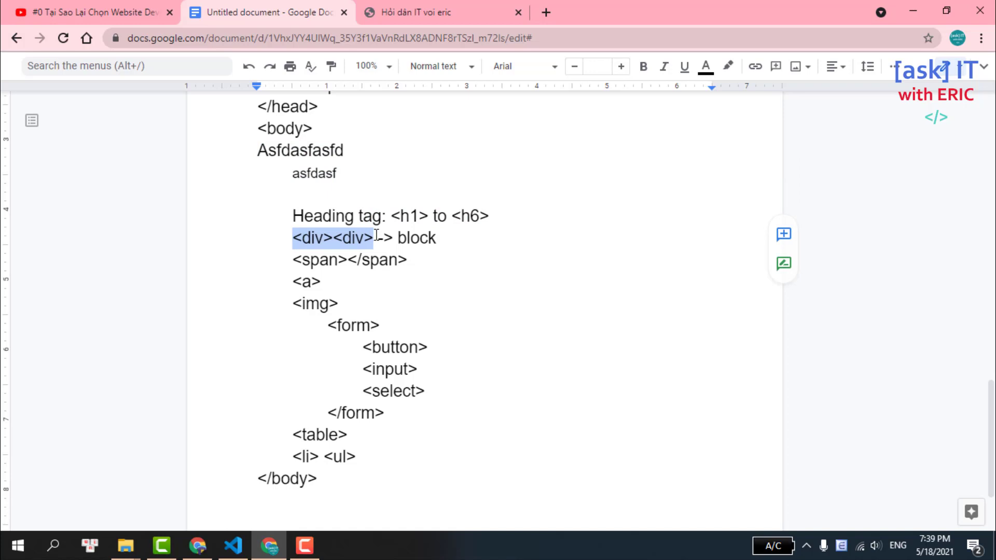
{"action": "left_click_drag", "start_coordinate": [376, 236], "coordinate": [447, 246]}
{"action": "left_click", "coordinate": [410, 10]}
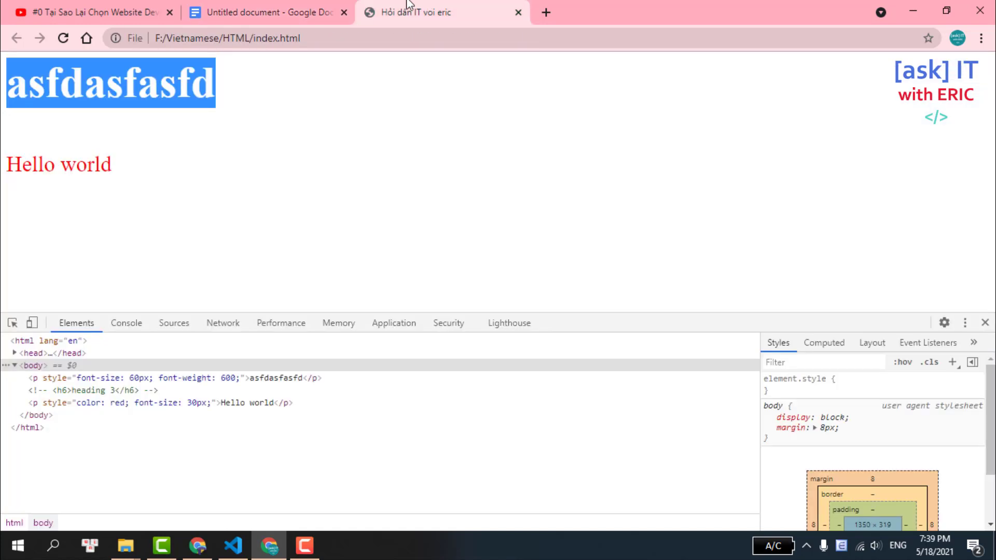
{"action": "left_click", "coordinate": [276, 136]}
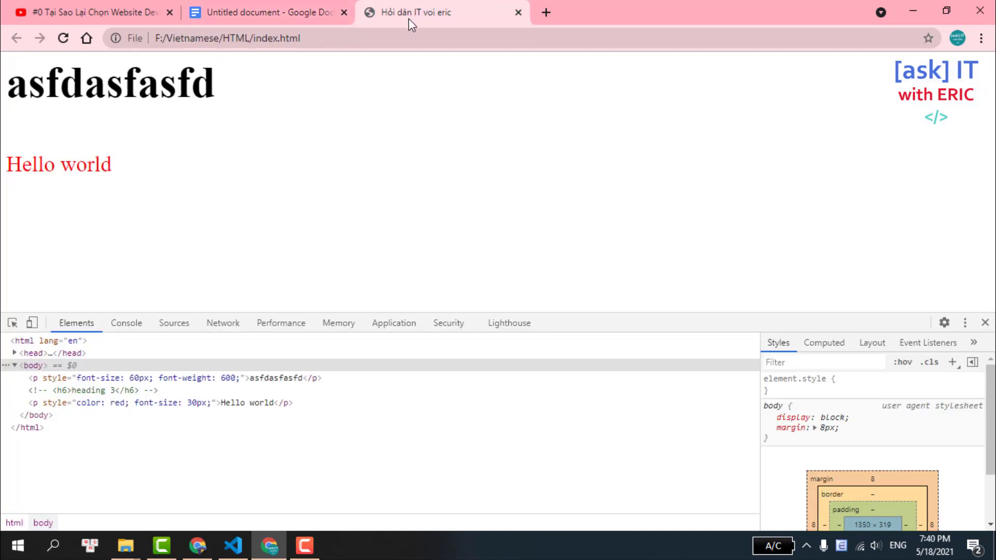
- Open DevTools' element inspector on the YouTube video tab
{"action": "left_click", "coordinate": [89, 8]}
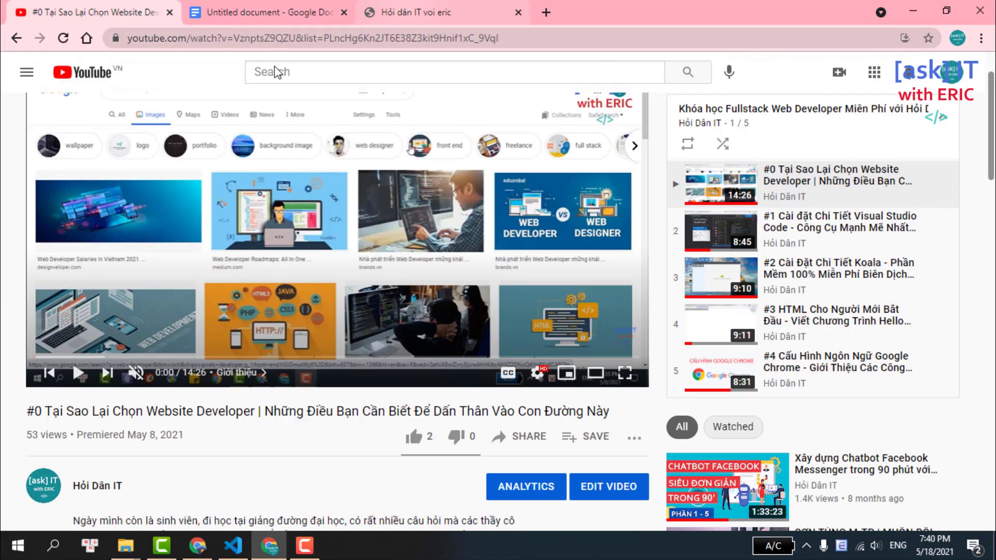
{"action": "right_click", "coordinate": [3, 151]}
{"action": "left_click", "coordinate": [40, 356]}
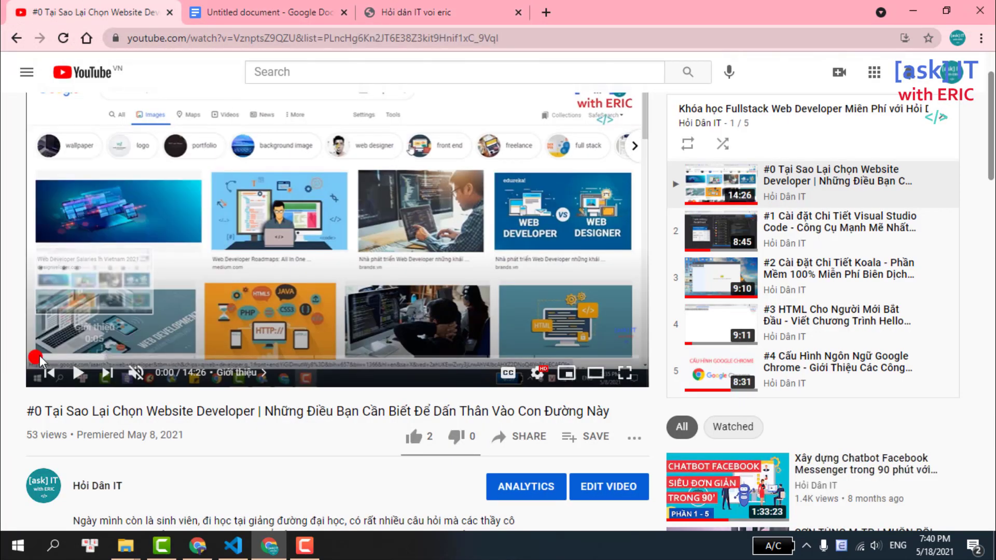
- Load facebook.com in a new Chrome tab
{"action": "left_click", "coordinate": [541, 14]}
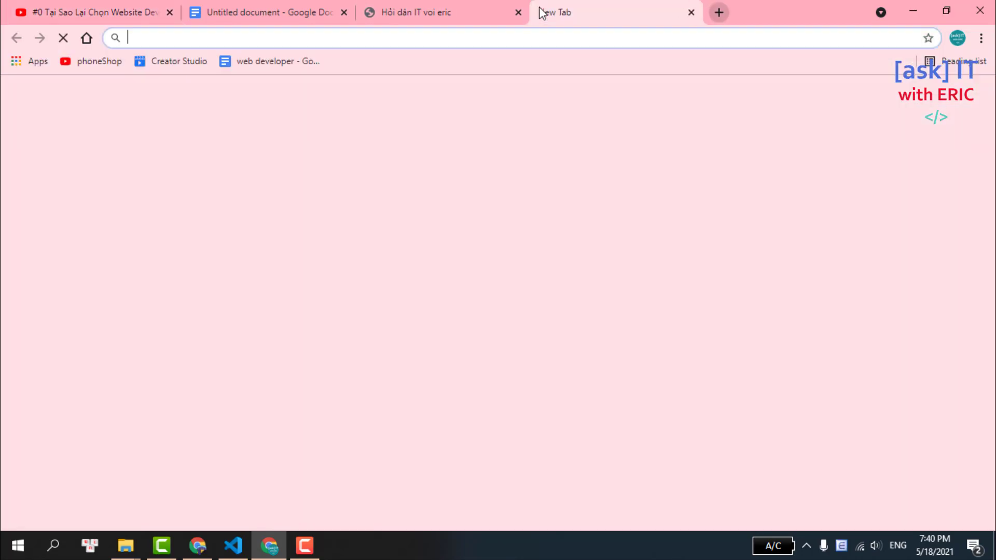
{"action": "type", "text": "facebook.com"}
{"action": "key", "text": "Return"}
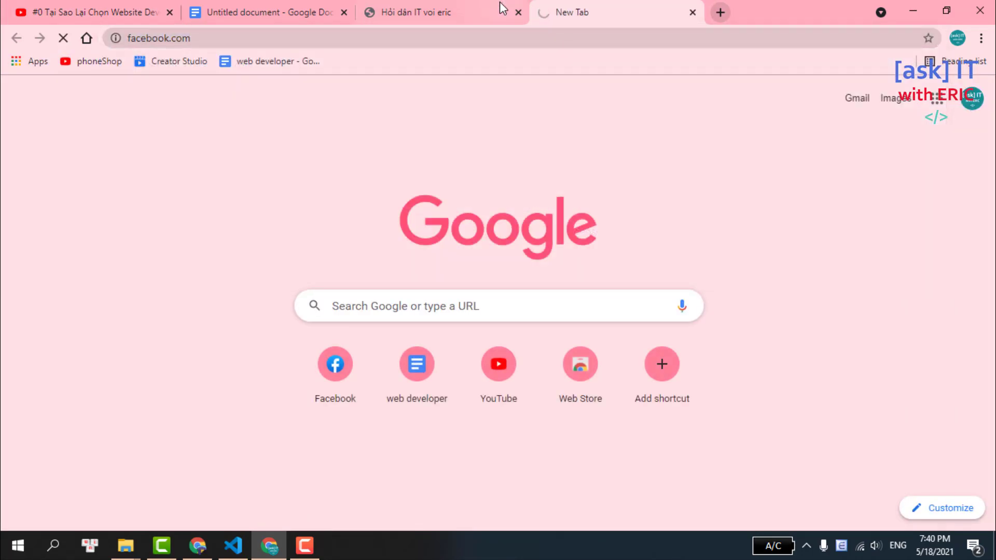
- Inspect the Facebook home page and collapse its nested div nodes in the Elements tree
{"action": "left_click", "coordinate": [42, 12]}
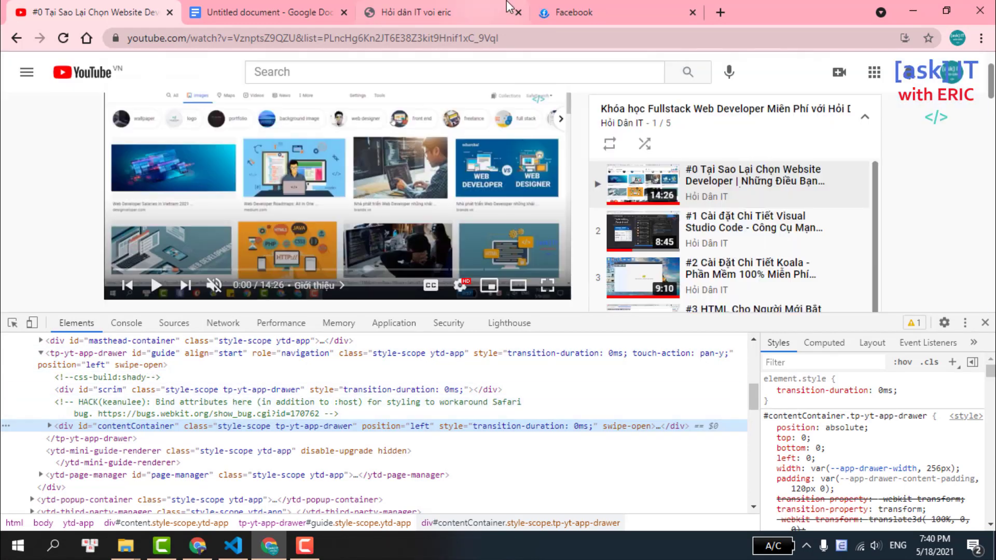
{"action": "left_click", "coordinate": [572, 7]}
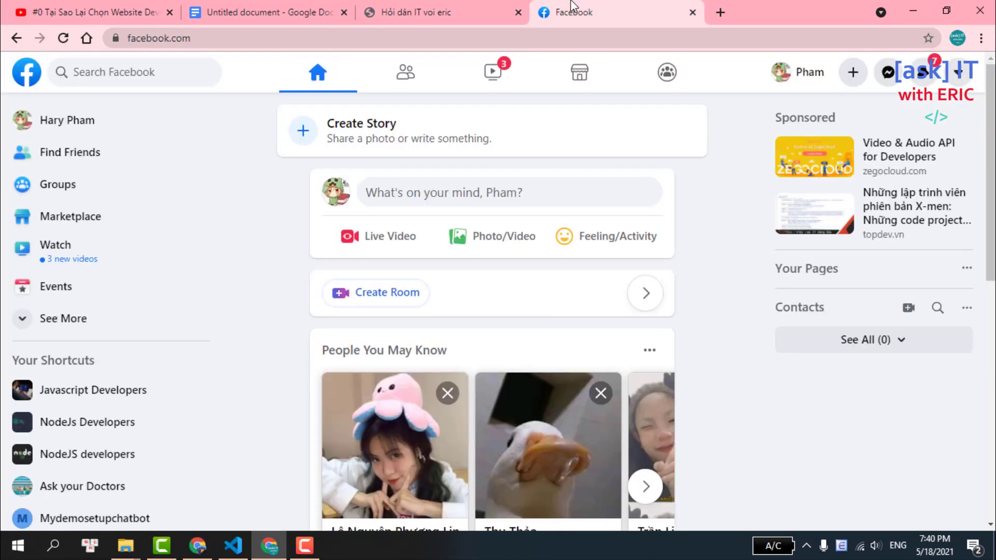
{"action": "right_click", "coordinate": [258, 182]}
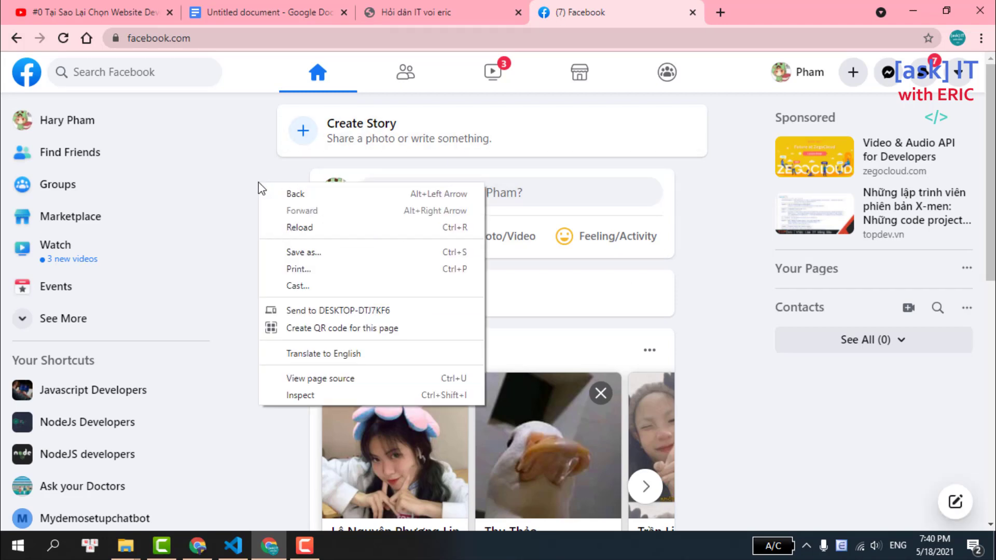
{"action": "left_click", "coordinate": [294, 395]}
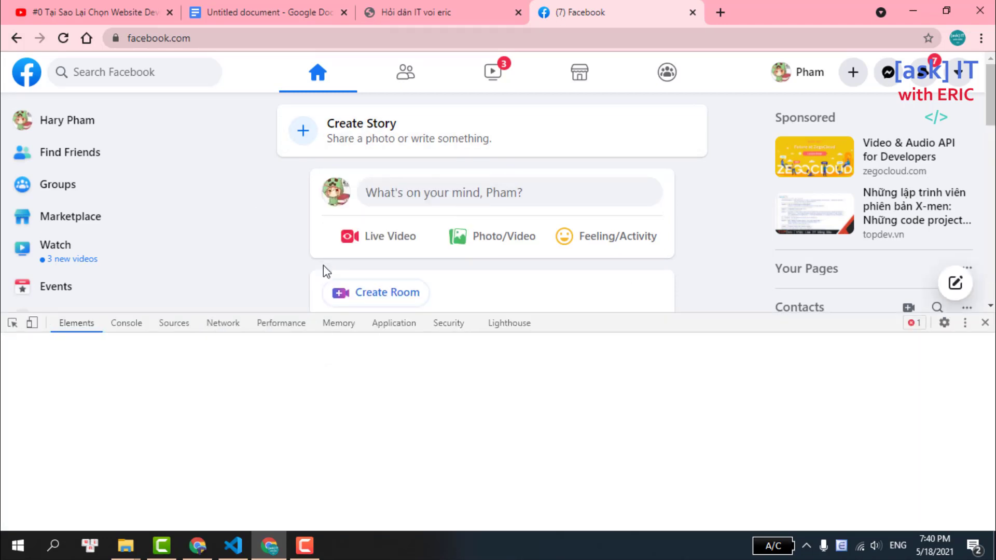
{"action": "left_click_drag", "start_coordinate": [684, 323], "coordinate": [684, 172]}
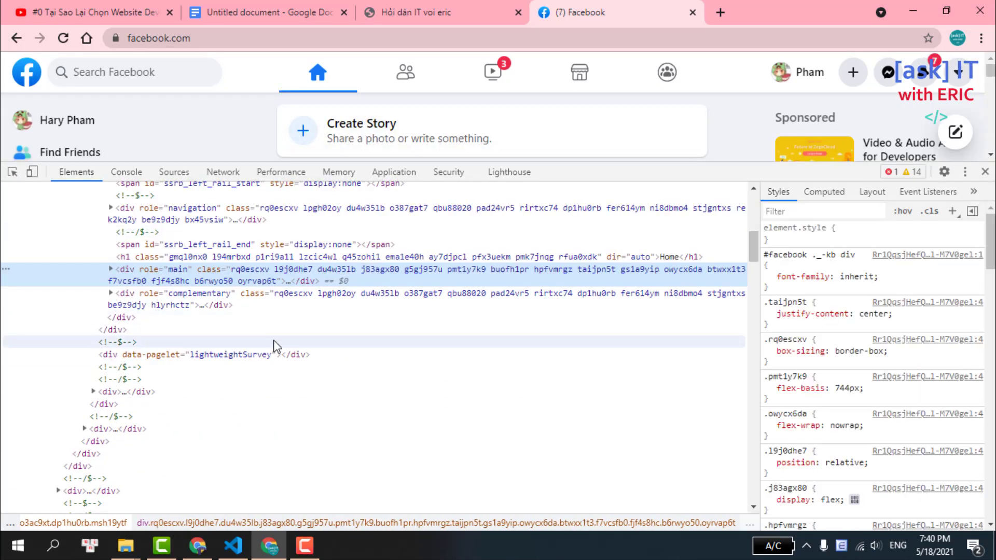
{"action": "scroll", "coordinate": [155, 314], "scroll_direction": "up", "scroll_amount": 3}
{"action": "left_click", "coordinate": [86, 268]}
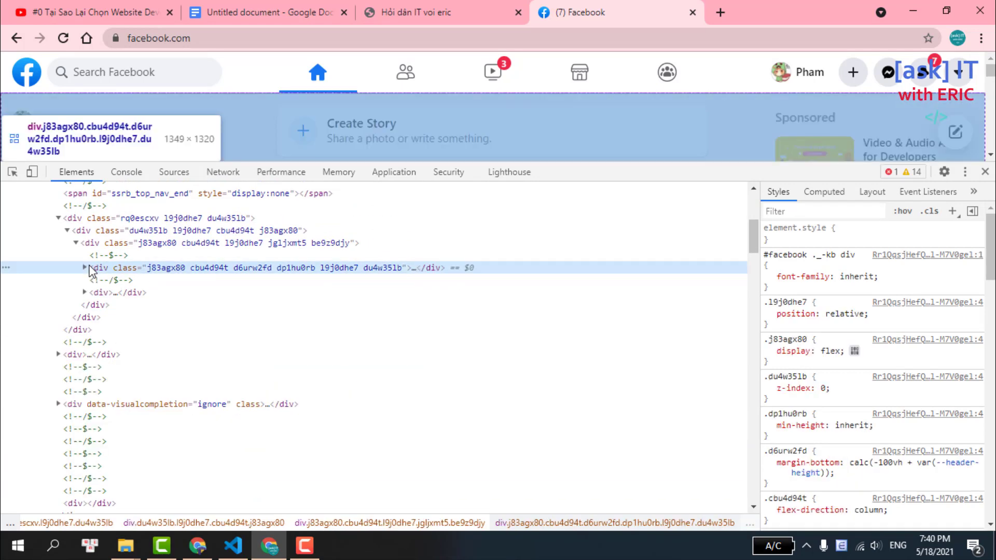
{"action": "left_click", "coordinate": [67, 231]}
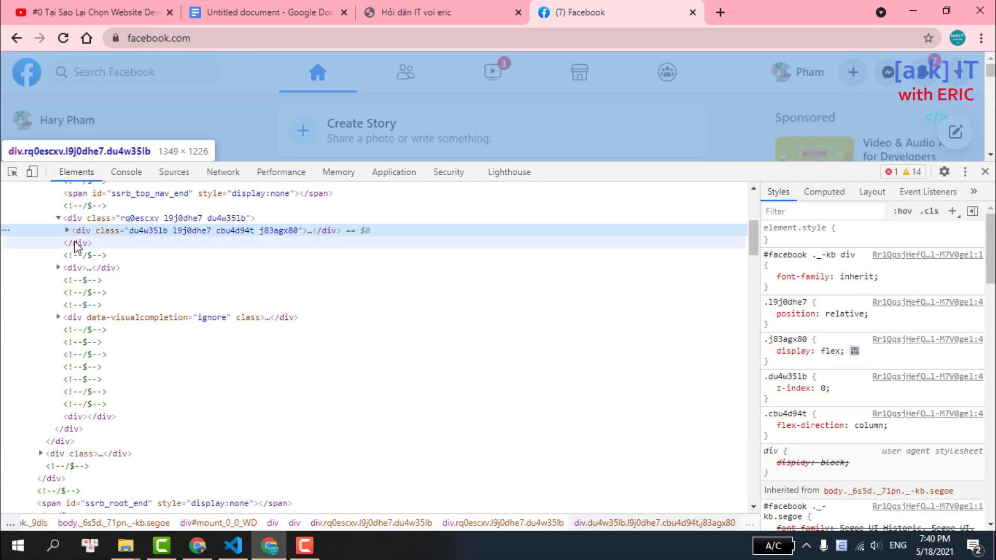
{"action": "left_click_drag", "start_coordinate": [749, 176], "coordinate": [749, 248]}
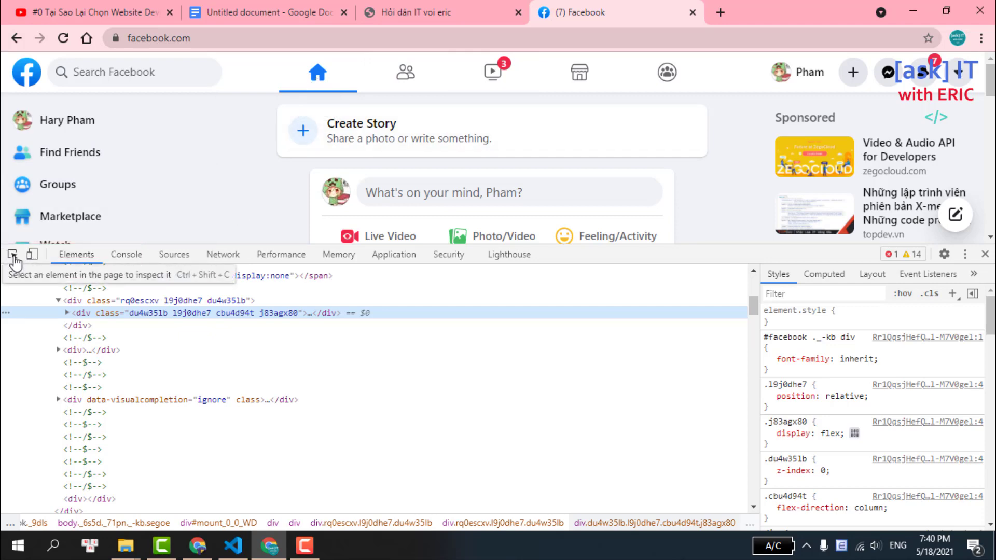
- Use the element picker to reveal markup for Facebook's Home, Friends, Create Story and post box
{"action": "left_click", "coordinate": [13, 255]}
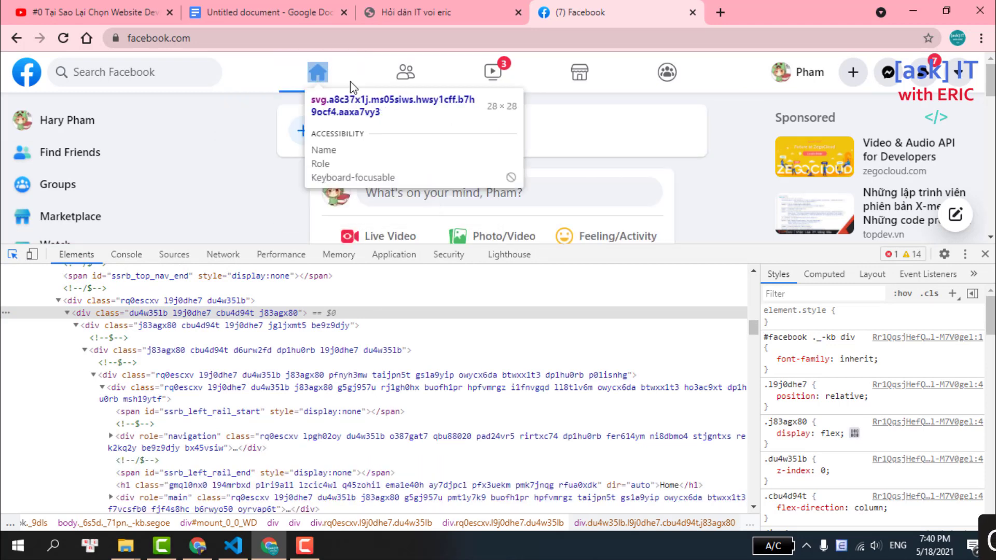
{"action": "left_click", "coordinate": [335, 93]}
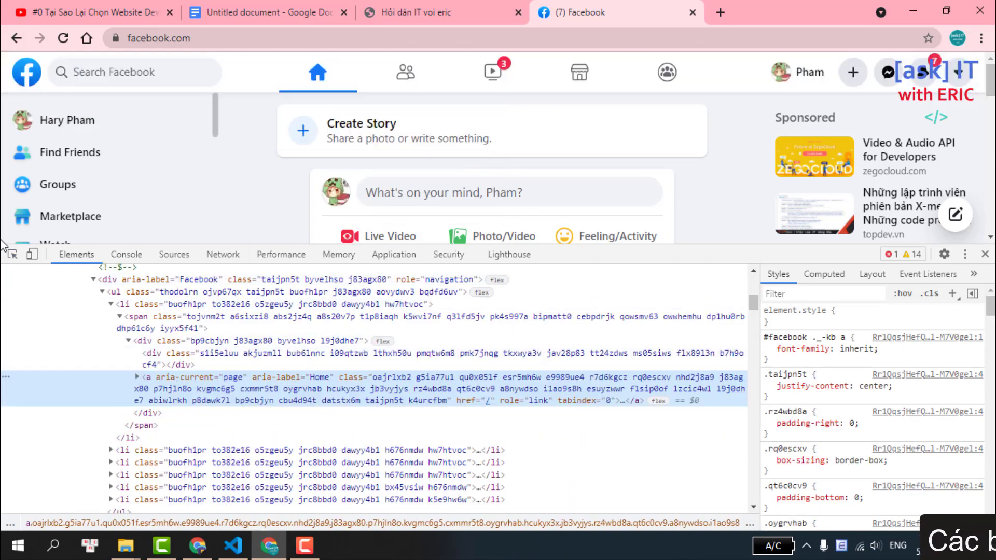
{"action": "left_click", "coordinate": [13, 255]}
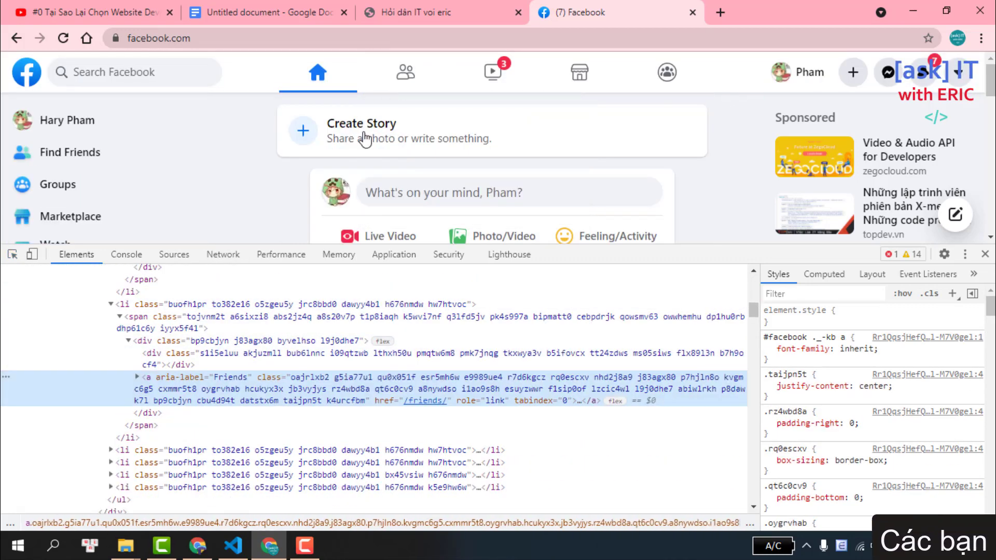
{"action": "left_click", "coordinate": [399, 78]}
{"action": "left_click", "coordinate": [15, 256]}
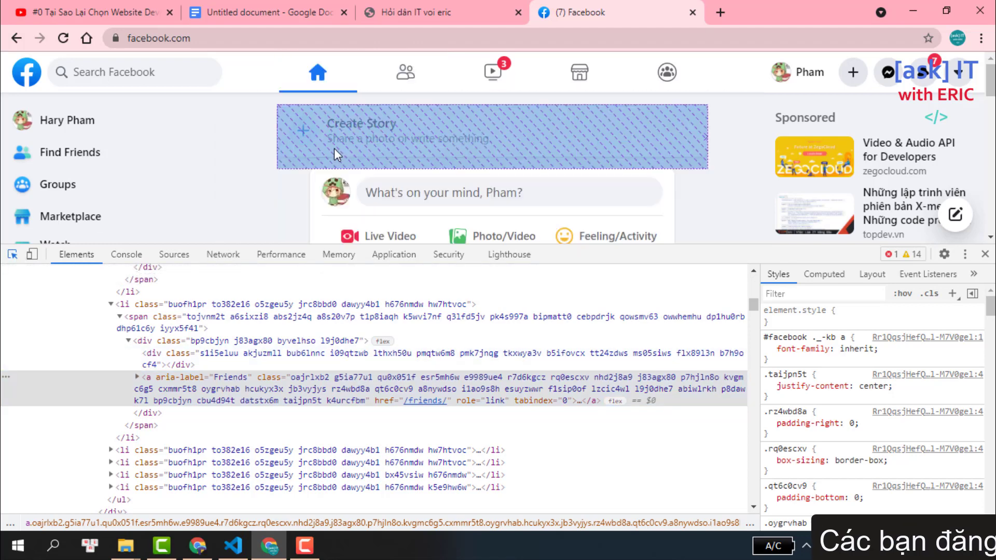
{"action": "left_click", "coordinate": [305, 153]}
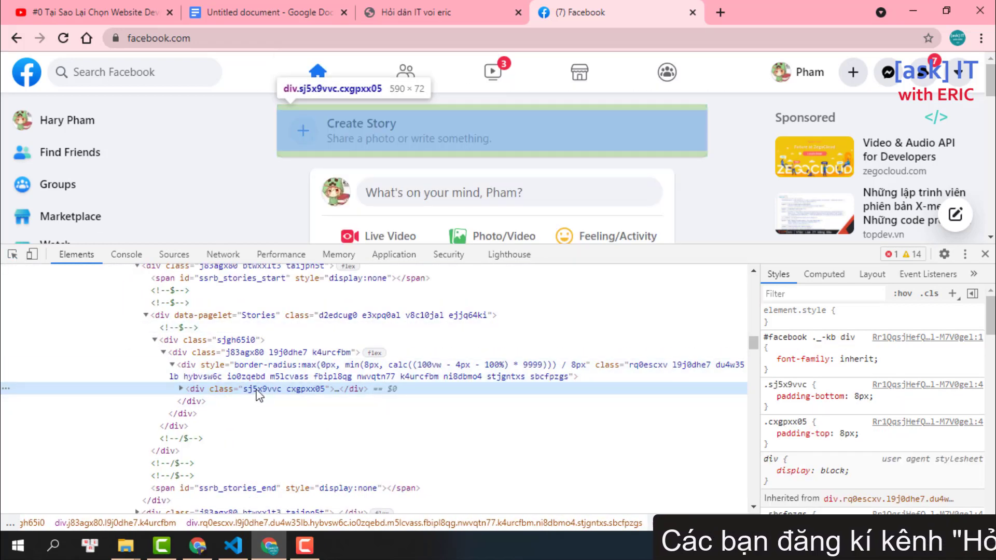
{"action": "left_click", "coordinate": [16, 258]}
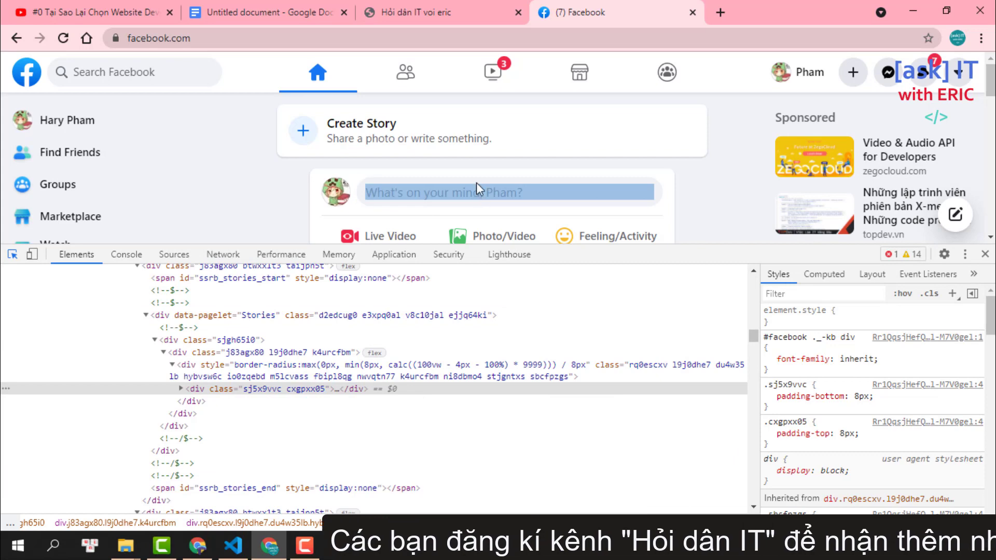
{"action": "left_click", "coordinate": [475, 180]}
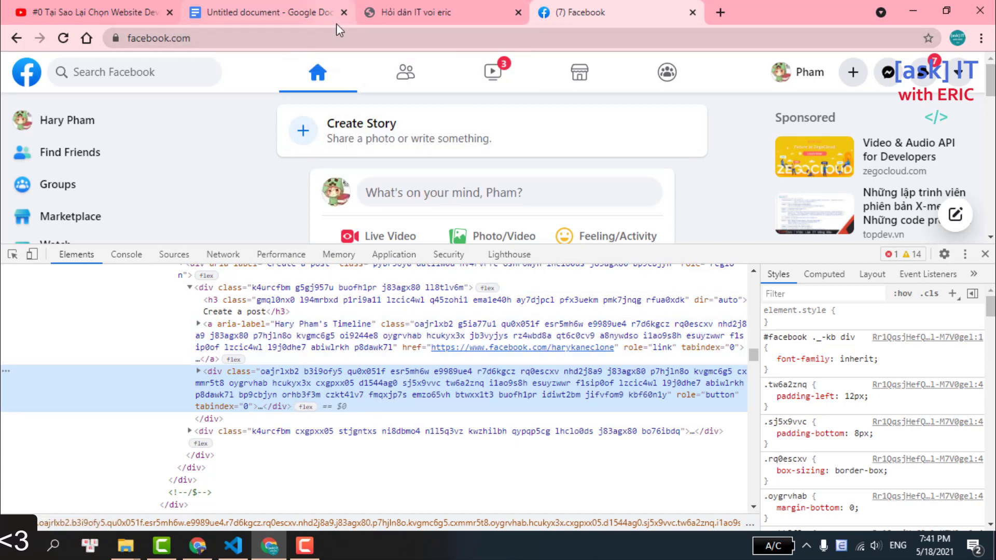
- Return to the index.html tab and select the asfdasfasfd heading and red Hello world text
{"action": "left_click", "coordinate": [406, 7]}
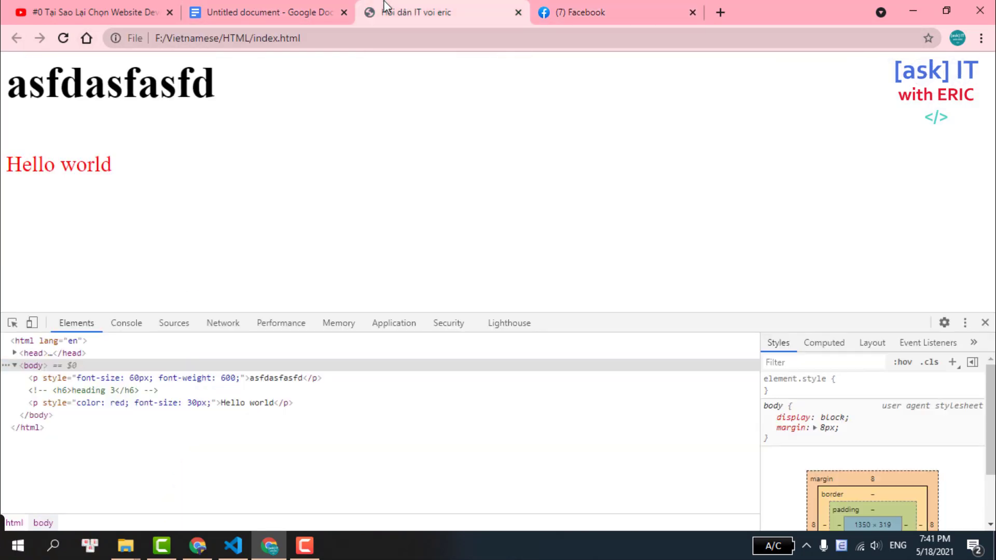
{"action": "left_click_drag", "start_coordinate": [27, 97], "coordinate": [231, 110]}
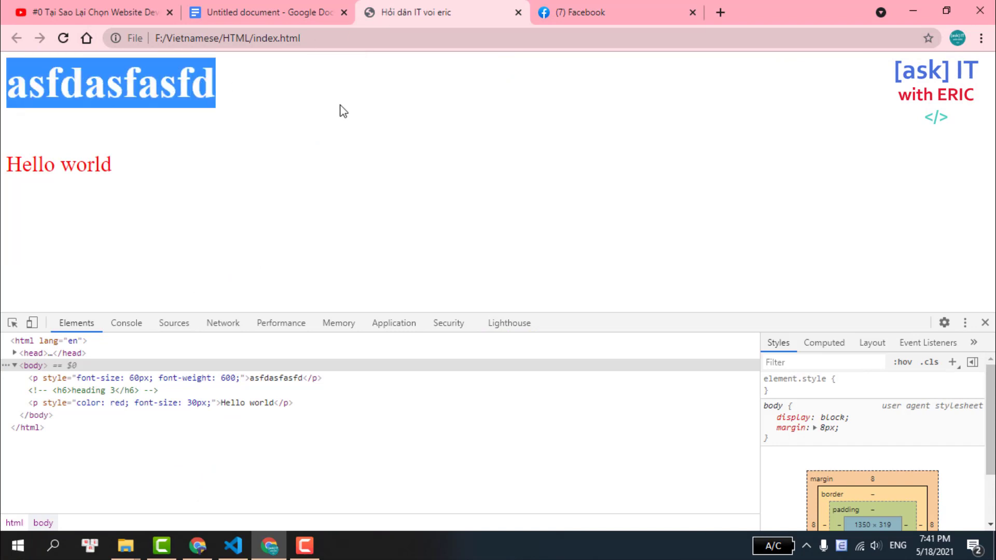
{"action": "left_click_drag", "start_coordinate": [143, 162], "coordinate": [2, 166]}
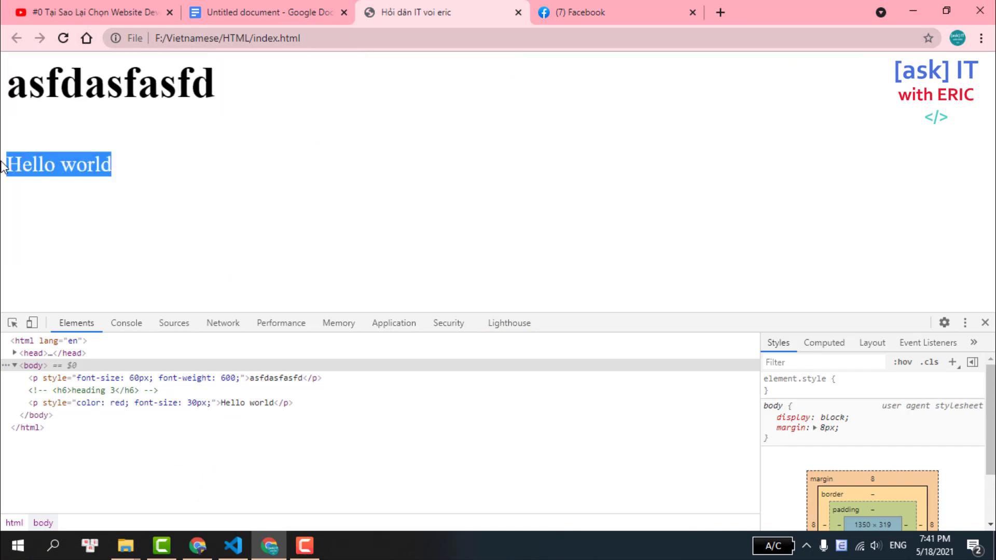
{"action": "left_click_drag", "start_coordinate": [9, 89], "coordinate": [250, 91]}
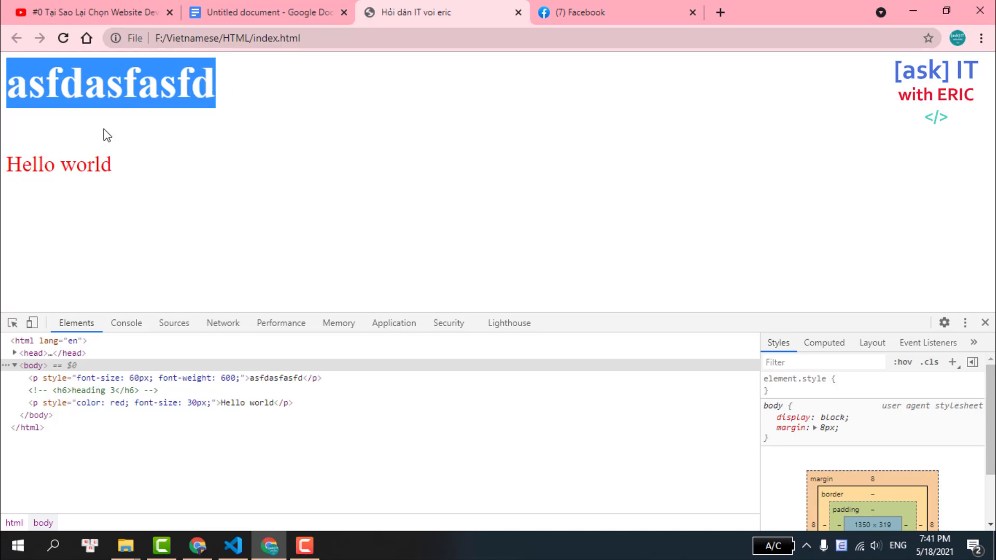
{"action": "left_click", "coordinate": [73, 121]}
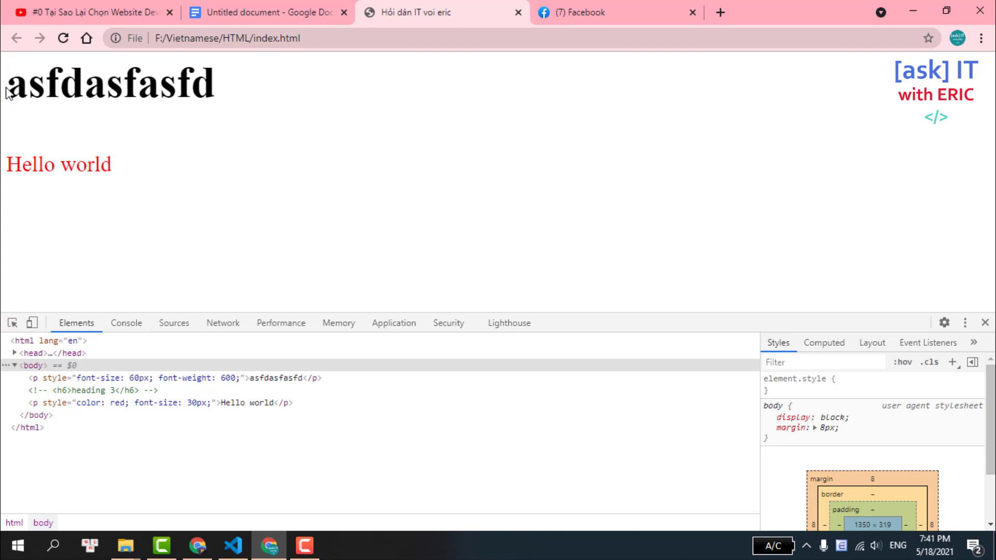
{"action": "left_click_drag", "start_coordinate": [9, 85], "coordinate": [239, 96]}
- Add a <div>content div1</div> line below the red paragraph
{"action": "left_click", "coordinate": [243, 542]}
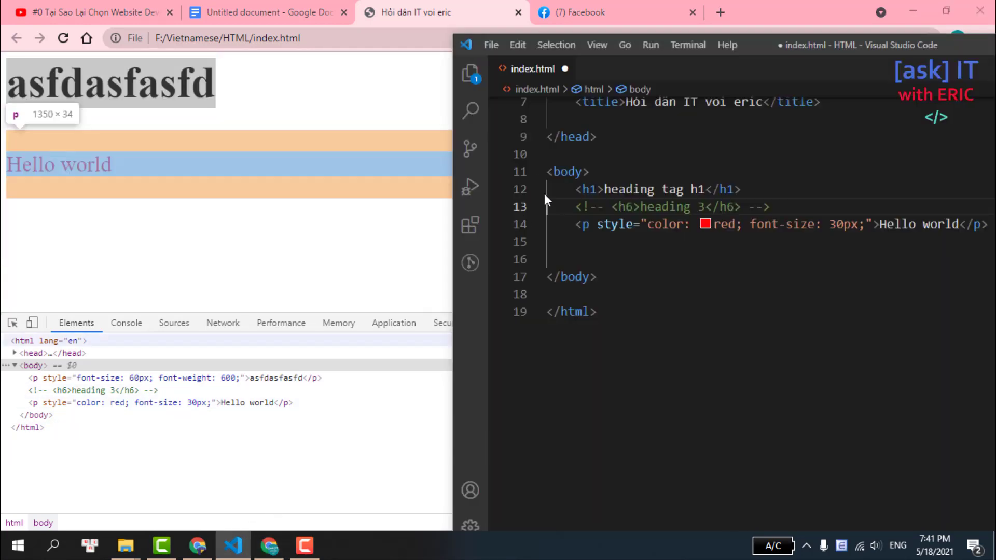
{"action": "left_click", "coordinate": [634, 240]}
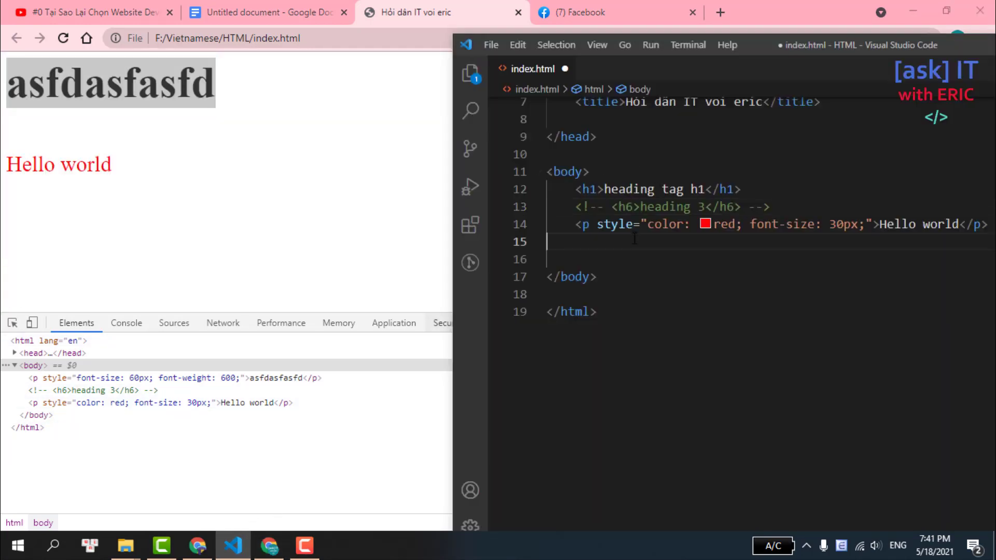
{"action": "type", "text": "<div>co</"}
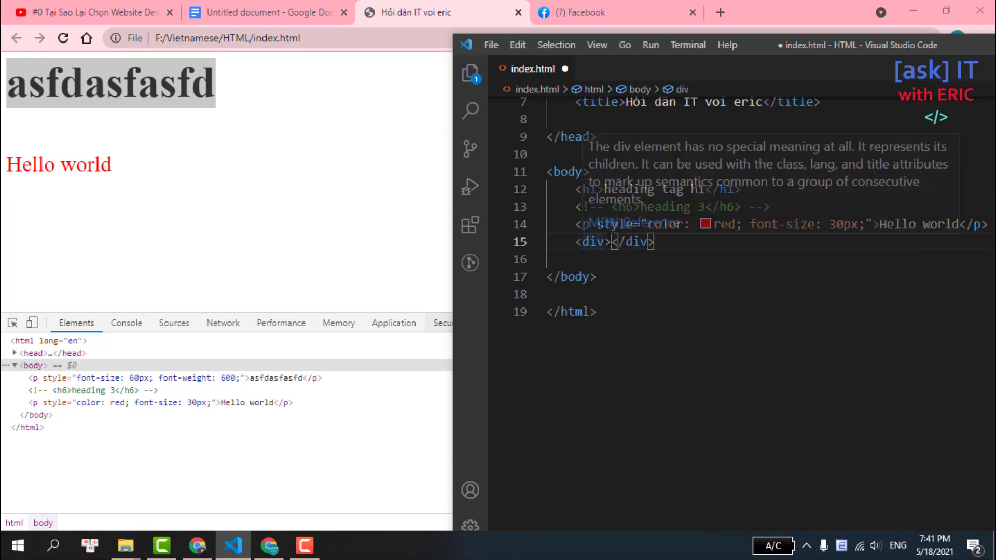
{"action": "type", "text": "div"}
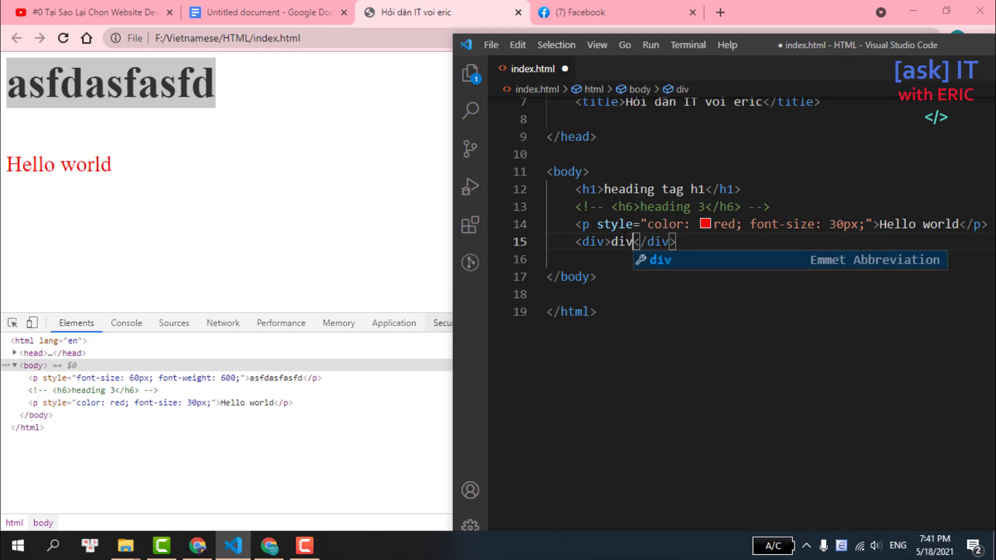
{"action": "key", "text": "BackSpace"}
{"action": "key", "text": "BackSpace"}
{"action": "type", "text": "content "}
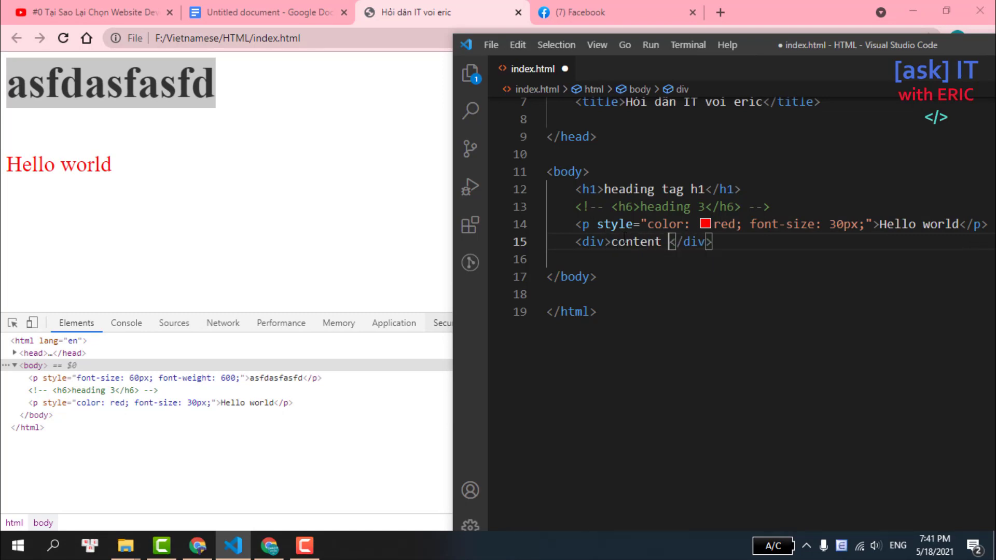
{"action": "type", "text": "d1"}
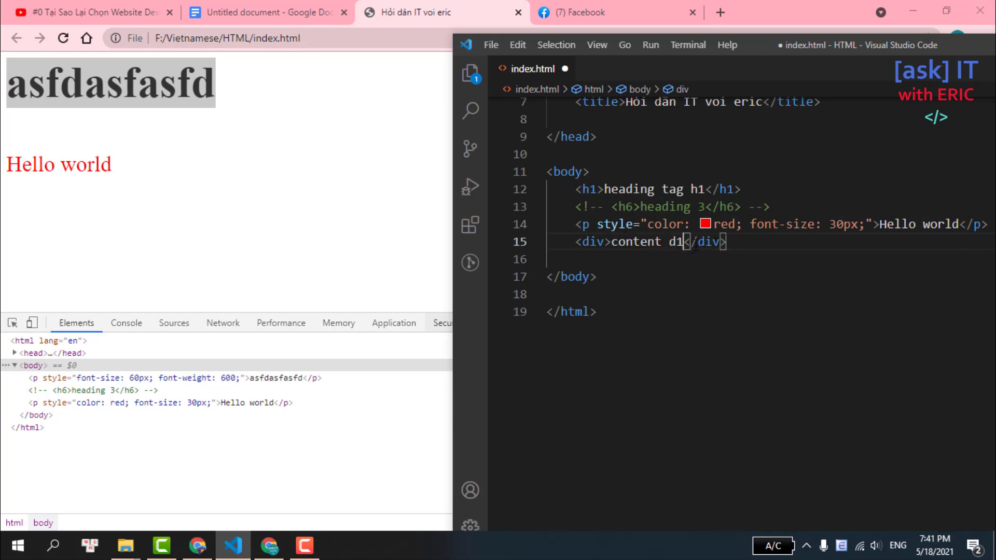
{"action": "key", "text": "BackSpace"}
{"action": "type", "text": "iv"}
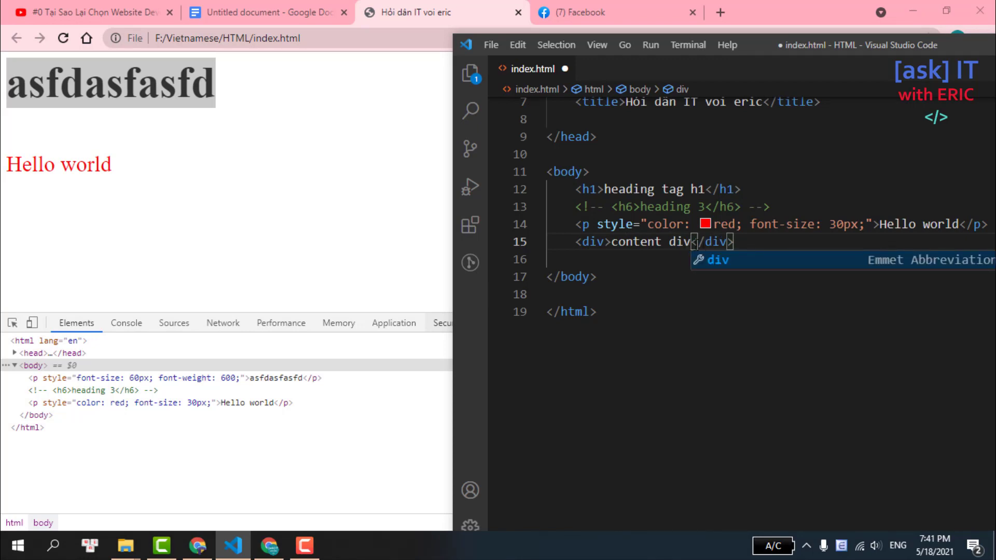
{"action": "type", "text": "1"}
- Copy the content div1 line three more times beneath it
{"action": "left_click_drag", "start_coordinate": [741, 241], "coordinate": [576, 243]}
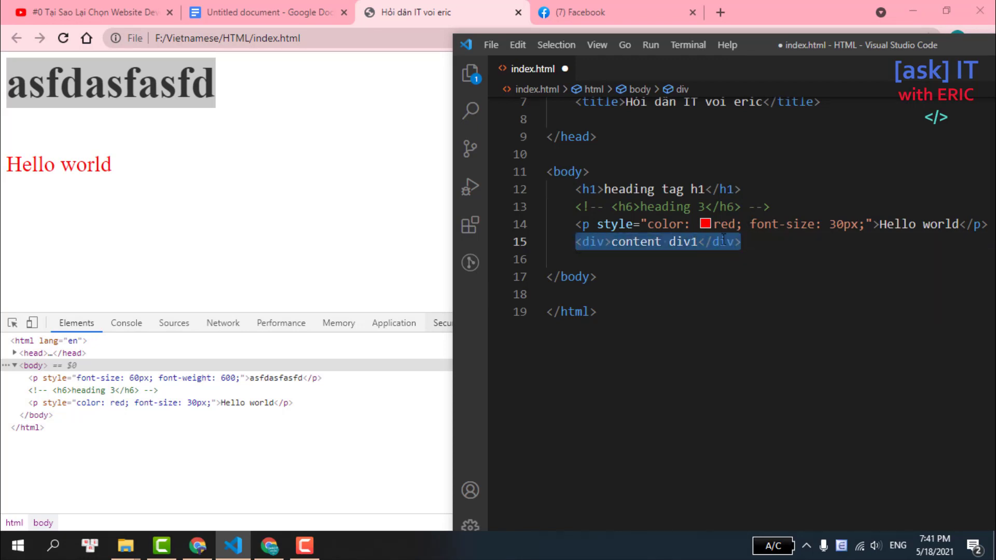
{"action": "key", "text": "ctrl+c"}
{"action": "left_click", "coordinate": [773, 242]}
{"action": "key", "text": "Return"}
{"action": "key", "text": "ctrl+v"}
{"action": "key", "text": "Return"}
{"action": "key", "text": "ctrl+v"}
{"action": "key", "text": "Return"}
{"action": "key", "text": "ctrl+v"}
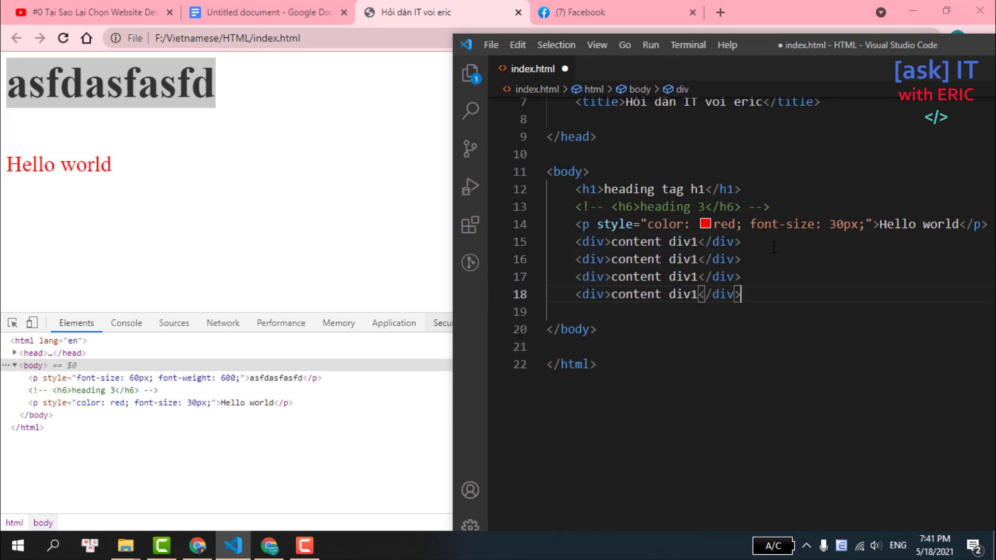
- Renumber the copies to content div2, div3 and div4, save, and reload Chrome
{"action": "left_click", "coordinate": [698, 259]}
{"action": "key", "text": "BackSpace"}
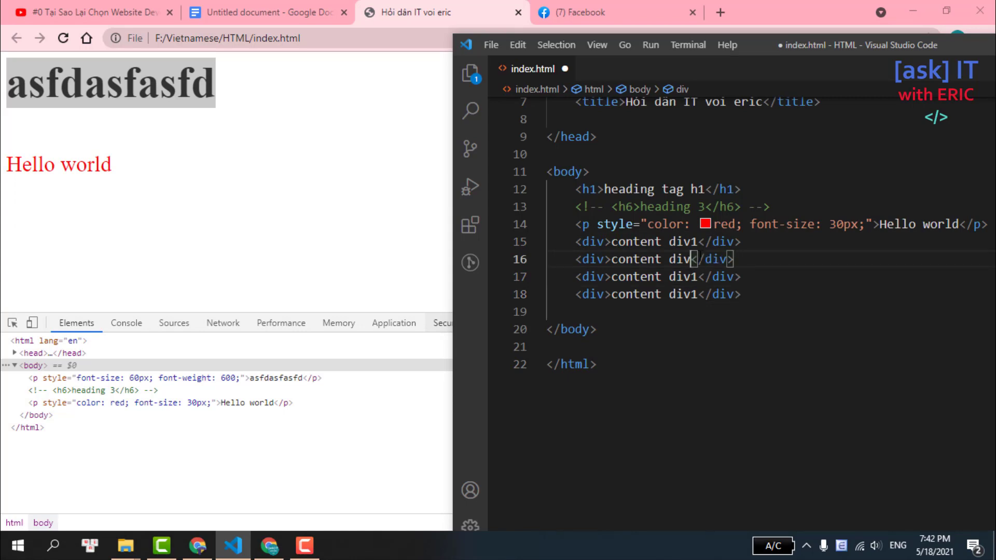
{"action": "type", "text": "2"}
{"action": "left_click", "coordinate": [699, 276]}
{"action": "key", "text": "BackSpace"}
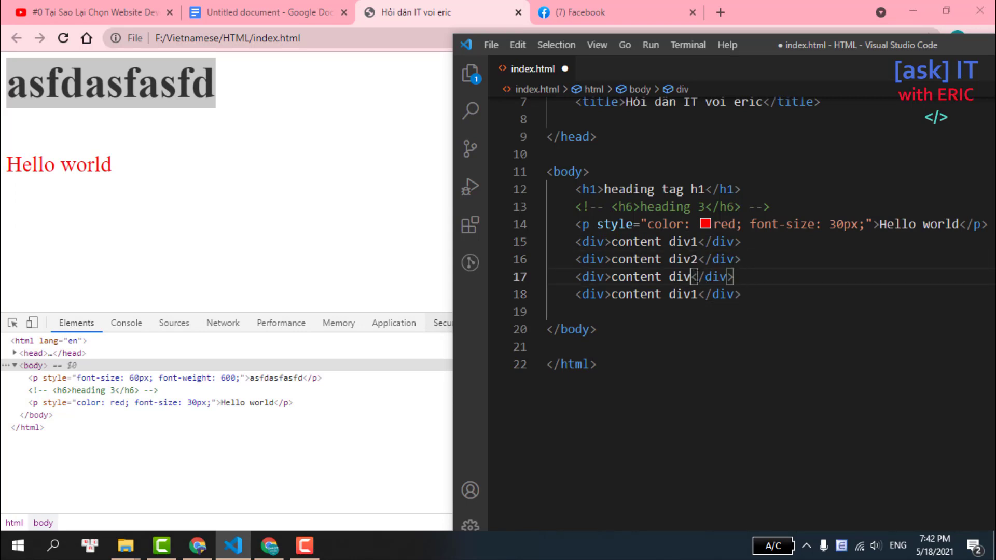
{"action": "type", "text": "3"}
{"action": "left_click", "coordinate": [701, 294]}
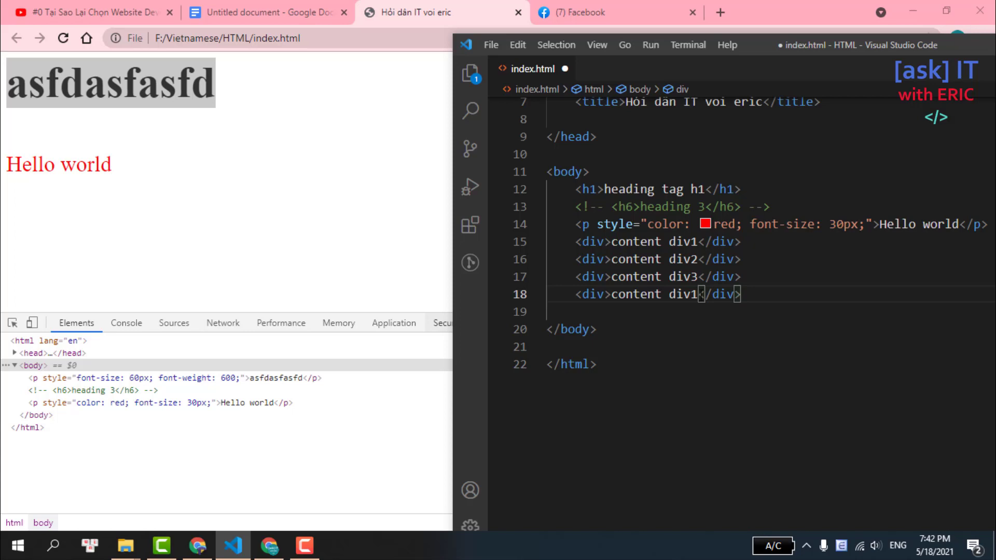
{"action": "key", "text": "BackSpace"}
{"action": "type", "text": "4"}
{"action": "key", "text": "Up"}
{"action": "key", "text": "ctrl+s"}
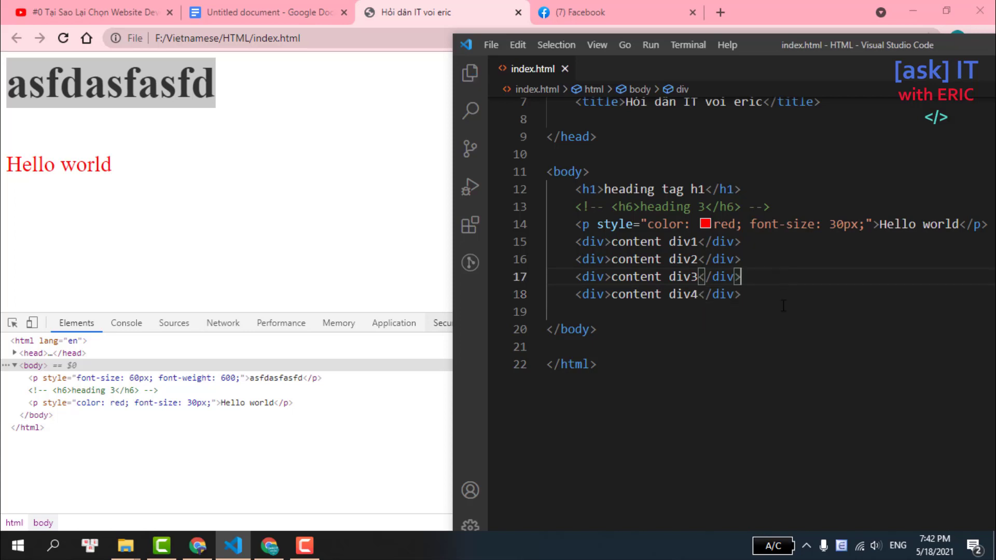
{"action": "left_click", "coordinate": [65, 35]}
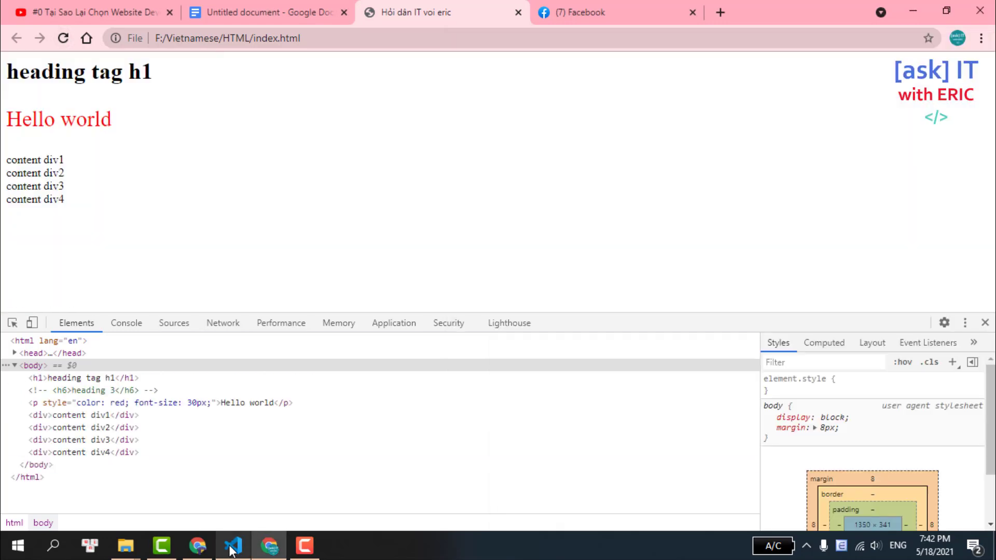
- Review the four div lines in index.html, then return to Chrome and enlarge DevTools
{"action": "left_click", "coordinate": [232, 545]}
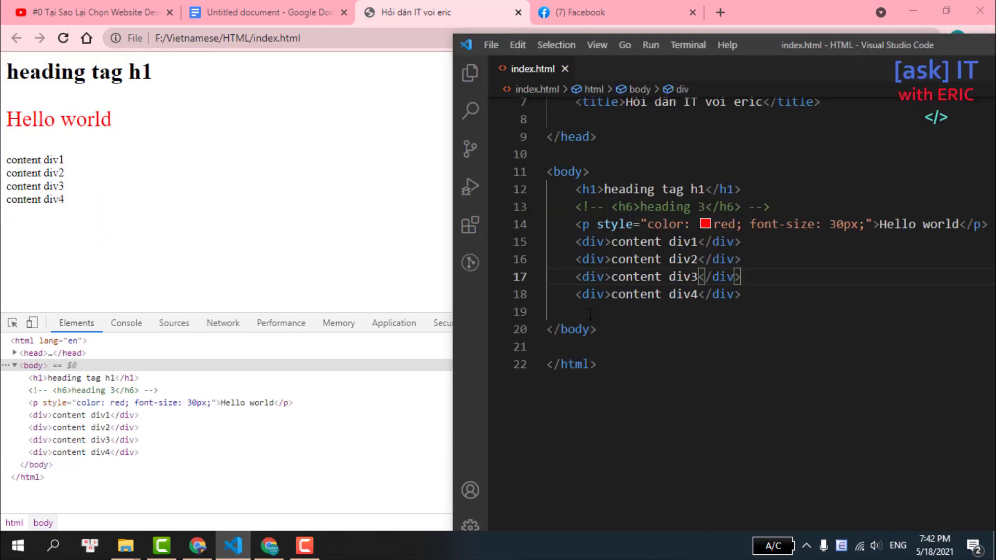
{"action": "left_click_drag", "start_coordinate": [582, 243], "coordinate": [782, 295]}
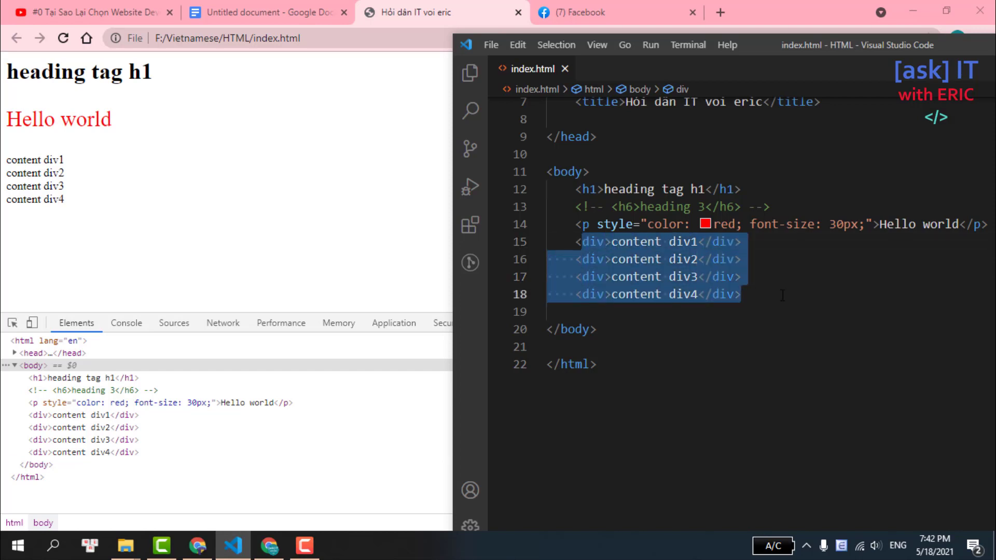
{"action": "mouse_move", "coordinate": [726, 224]}
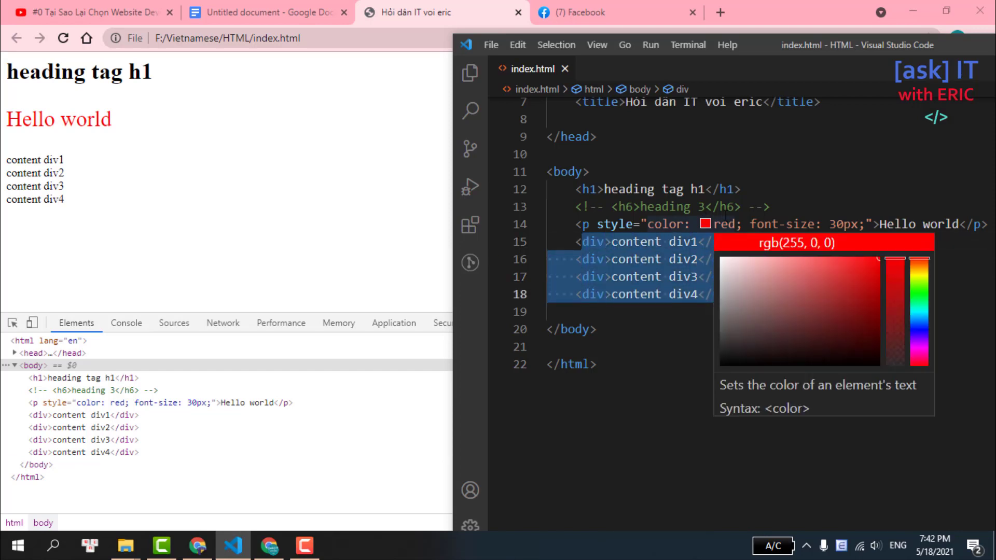
{"action": "left_click", "coordinate": [641, 241]}
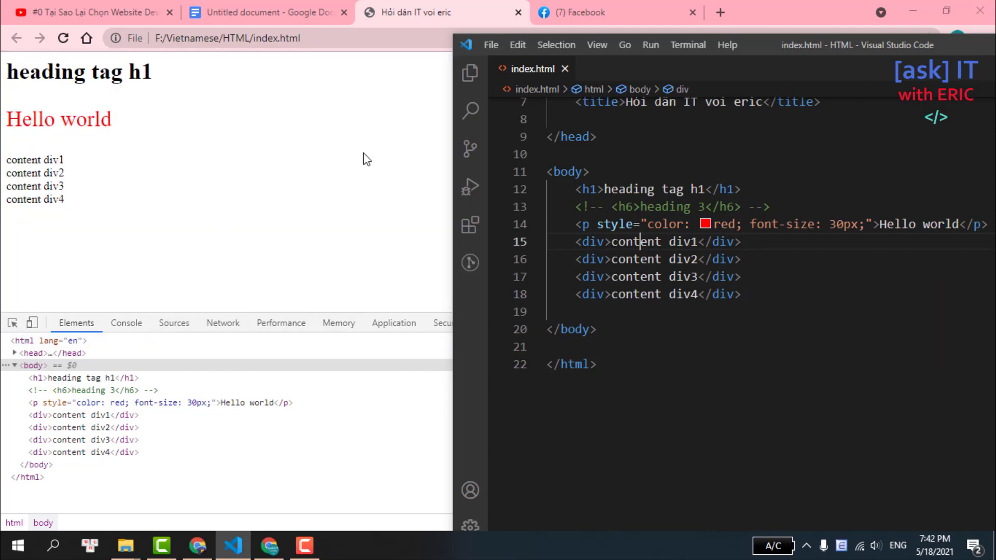
{"action": "left_click", "coordinate": [428, 327]}
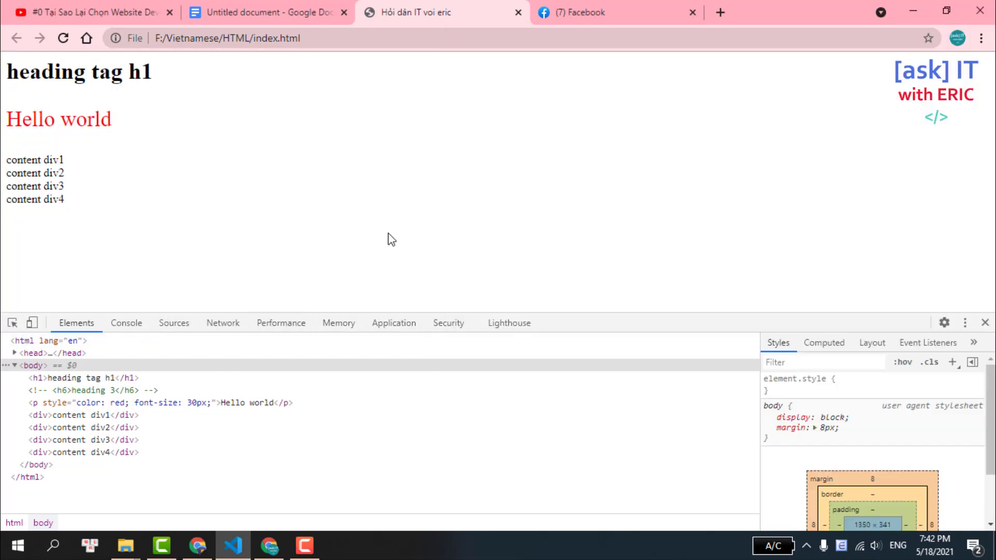
{"action": "mouse_move", "coordinate": [687, 313]}
{"action": "left_mouse_down"}
{"action": "mouse_move", "coordinate": [697, 249]}
{"action": "mouse_move", "coordinate": [675, 287]}
{"action": "left_mouse_up"}
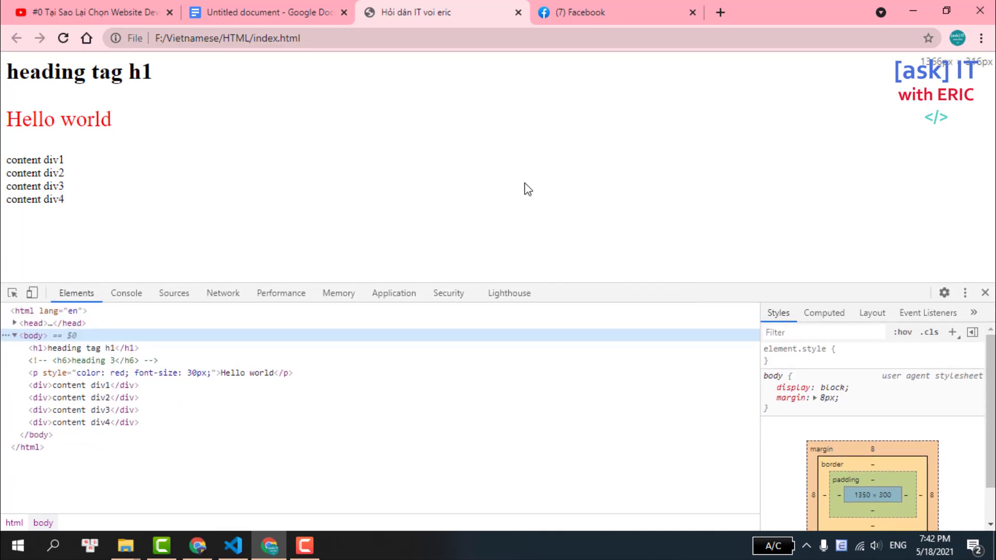
- Inspect content div1 and content div3, finishing with the element picker on content div3
{"action": "right_click", "coordinate": [508, 157]}
{"action": "left_click", "coordinate": [539, 324]}
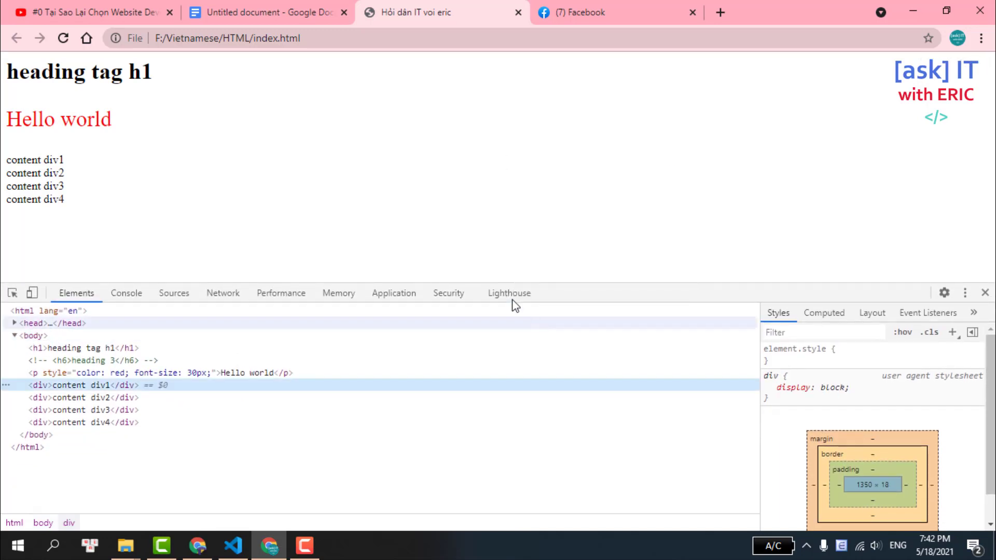
{"action": "right_click", "coordinate": [622, 210]}
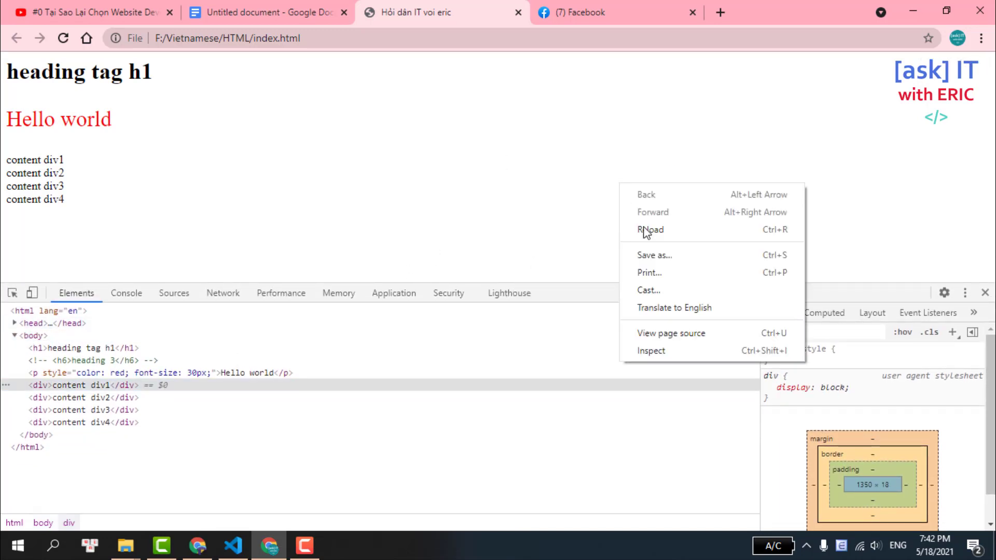
{"action": "left_click", "coordinate": [668, 349]}
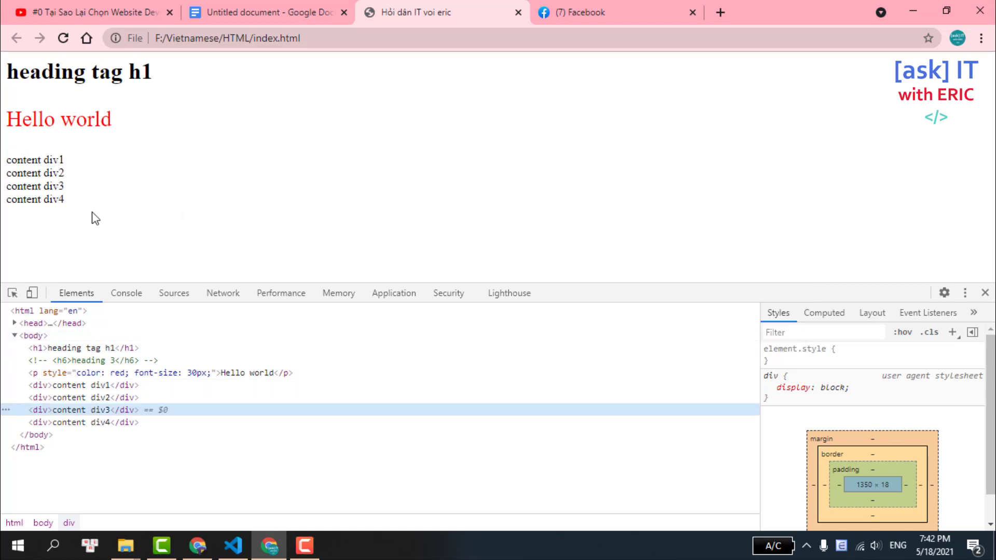
{"action": "left_click", "coordinate": [13, 293]}
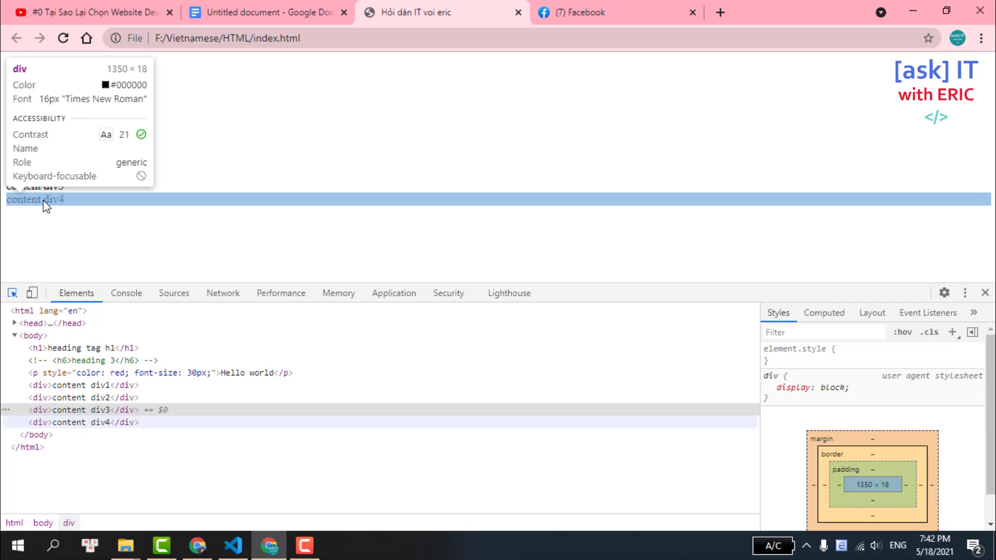
{"action": "left_click", "coordinate": [44, 184]}
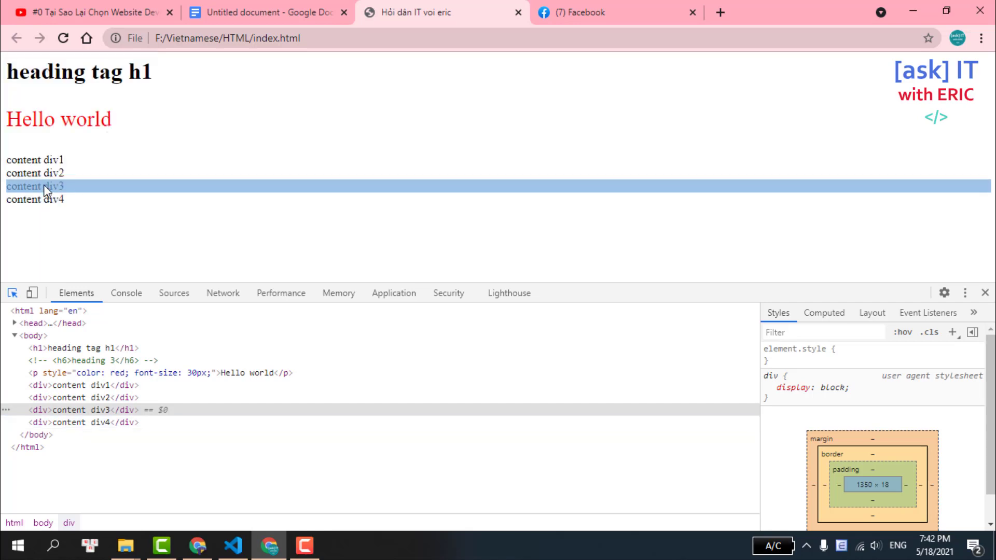
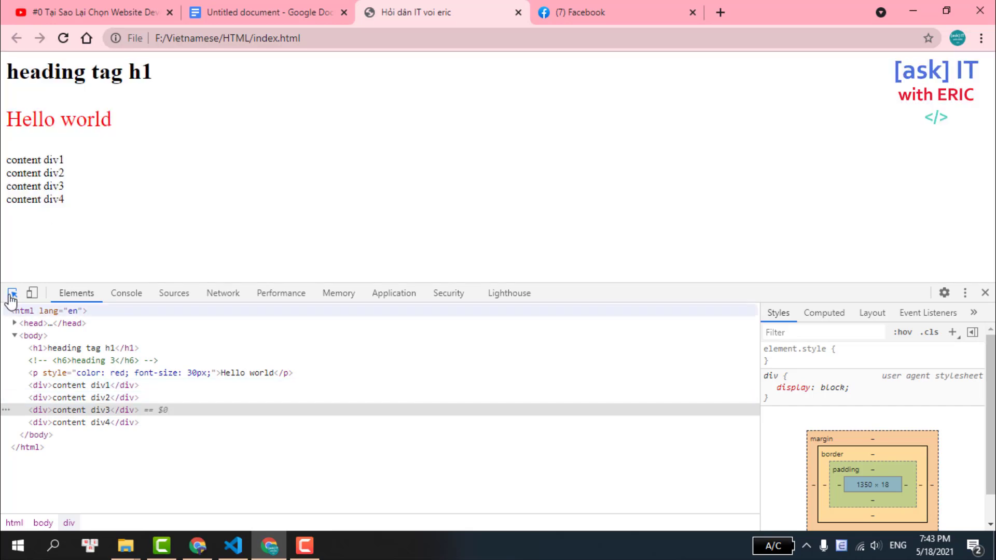
- Inspect how the four content div lines render in Chrome, then bring back the index.html source
{"action": "left_click", "coordinate": [13, 293]}
{"action": "left_click", "coordinate": [12, 293]}
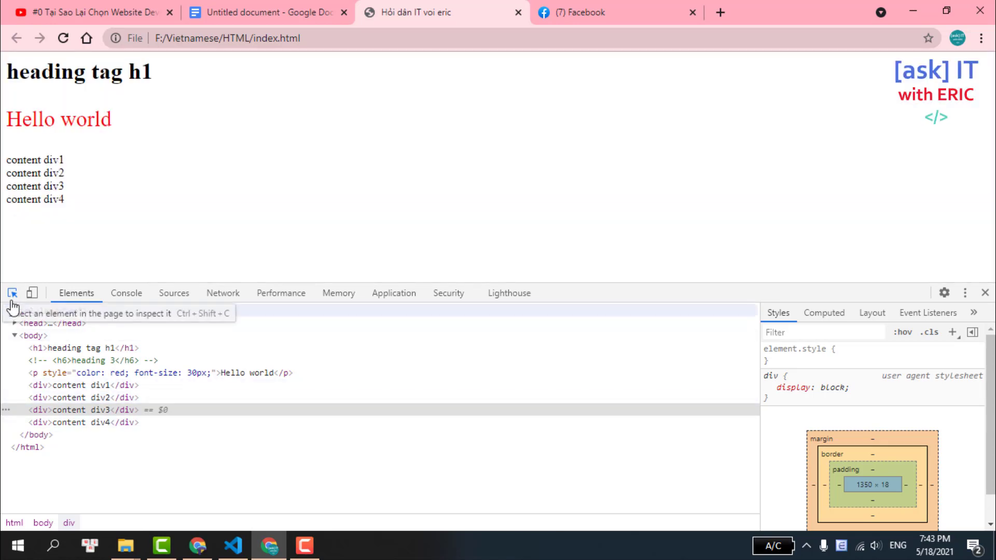
{"action": "left_click", "coordinate": [13, 293]}
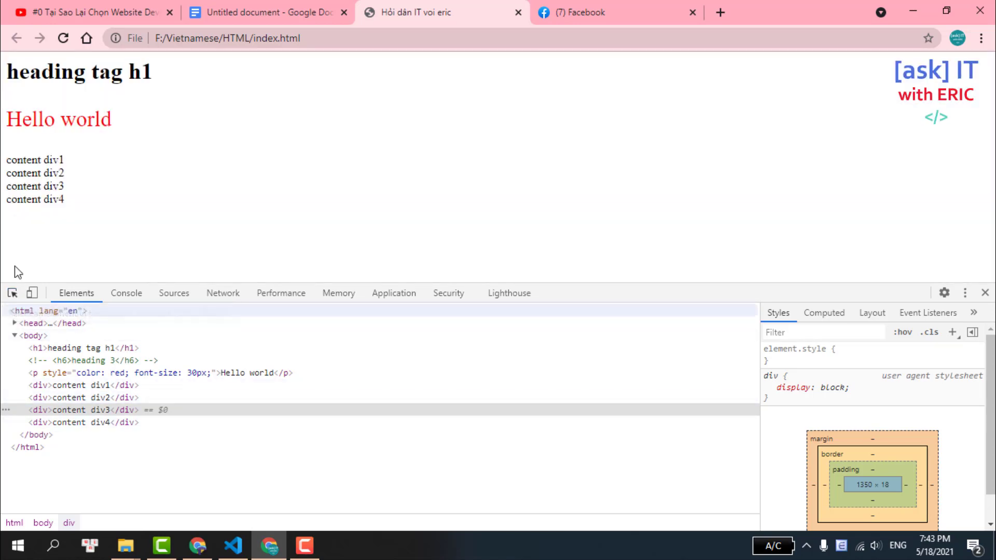
{"action": "left_click", "coordinate": [234, 546]}
- Compare the content div1 code line with how it renders in Chrome
{"action": "left_click_drag", "start_coordinate": [569, 241], "coordinate": [759, 240]}
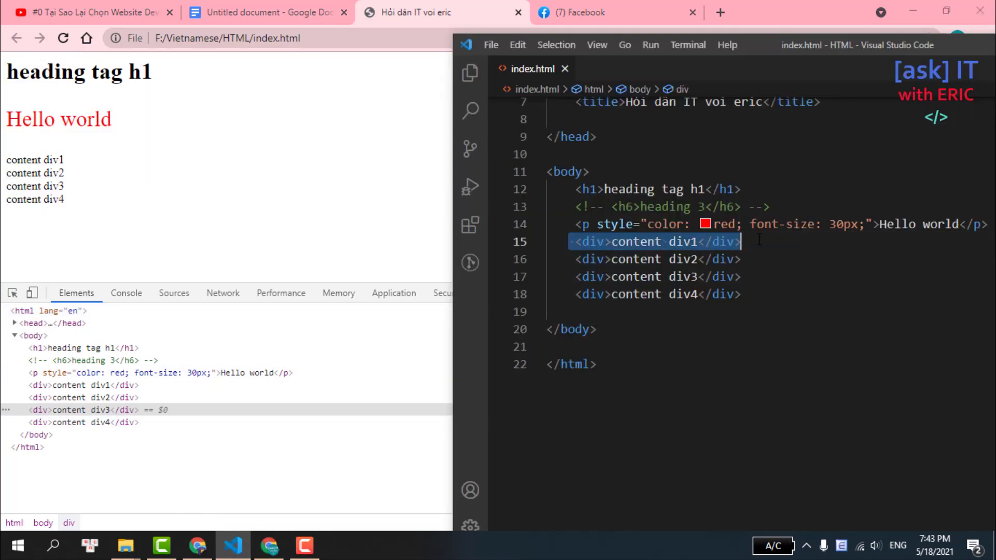
{"action": "left_click", "coordinate": [12, 293]}
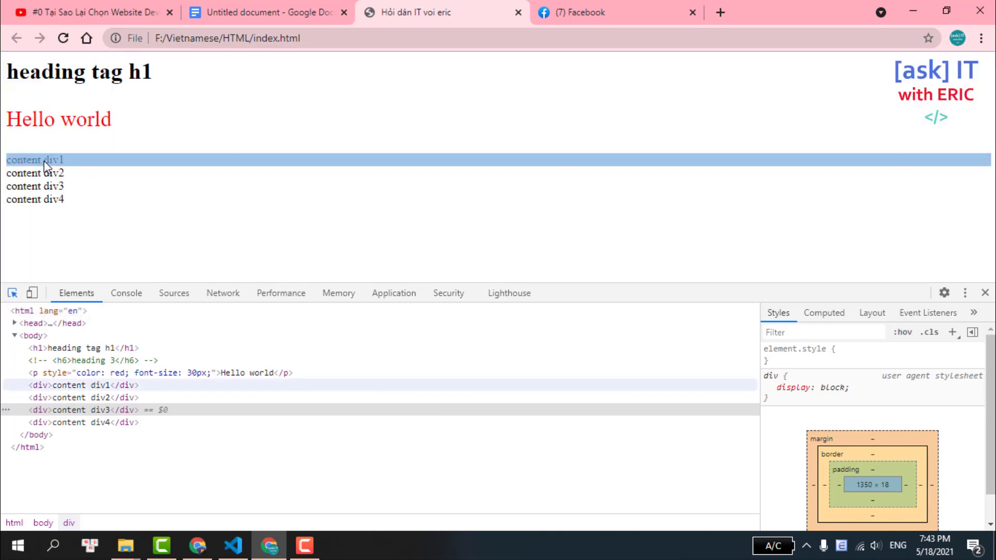
{"action": "left_click", "coordinate": [234, 546]}
- Add <span>toi la span</span> on a new line below content div4 and save index.html
{"action": "left_click", "coordinate": [758, 294]}
{"action": "key", "text": "Return"}
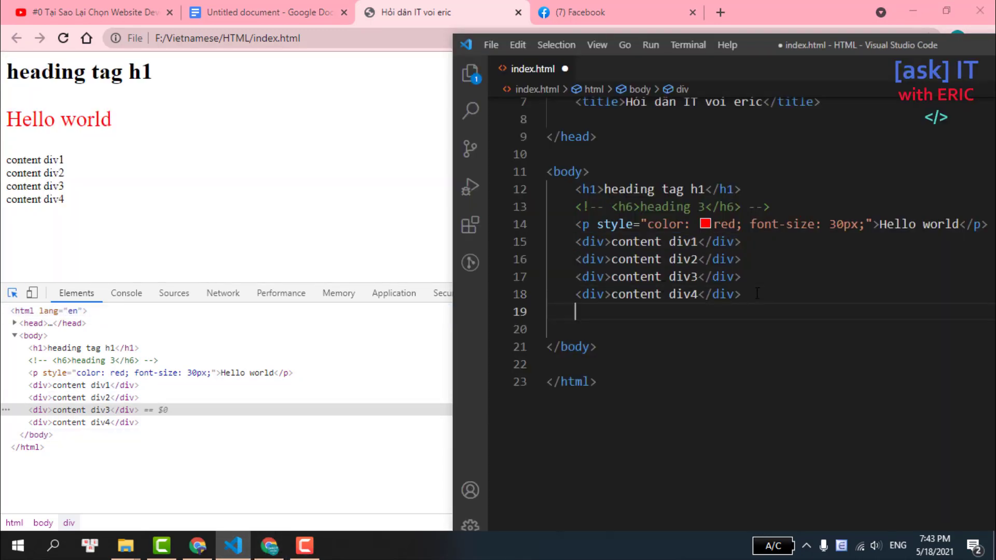
{"action": "type", "text": "<spa"}
{"action": "key", "text": "BackSpace"}
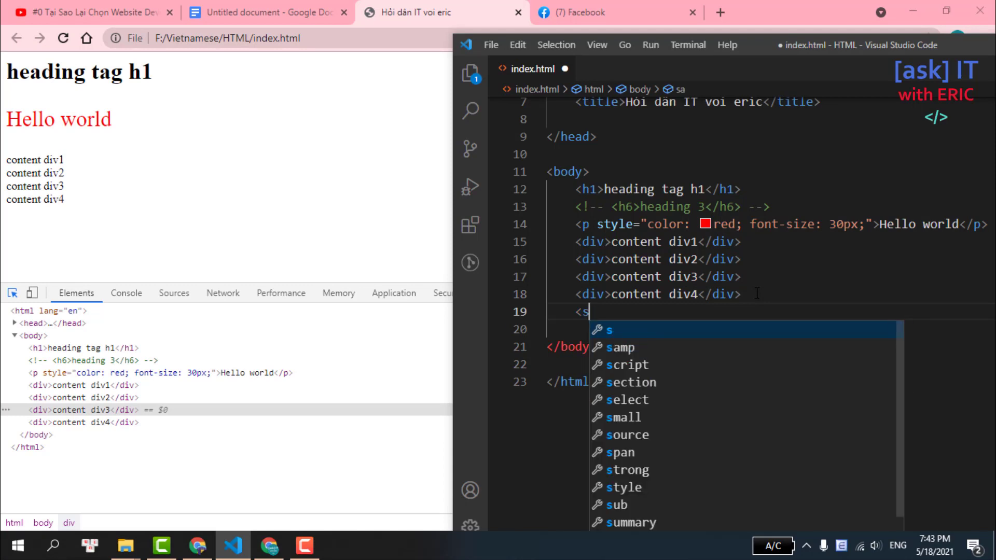
{"action": "type", "text": "pan"}
{"action": "key", "text": "Return"}
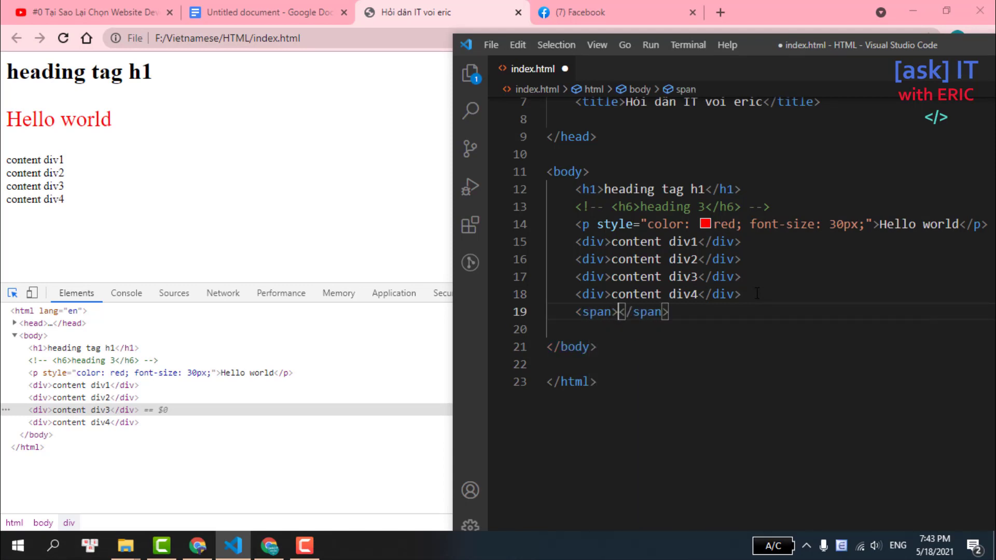
{"action": "type", "text": "toi "}
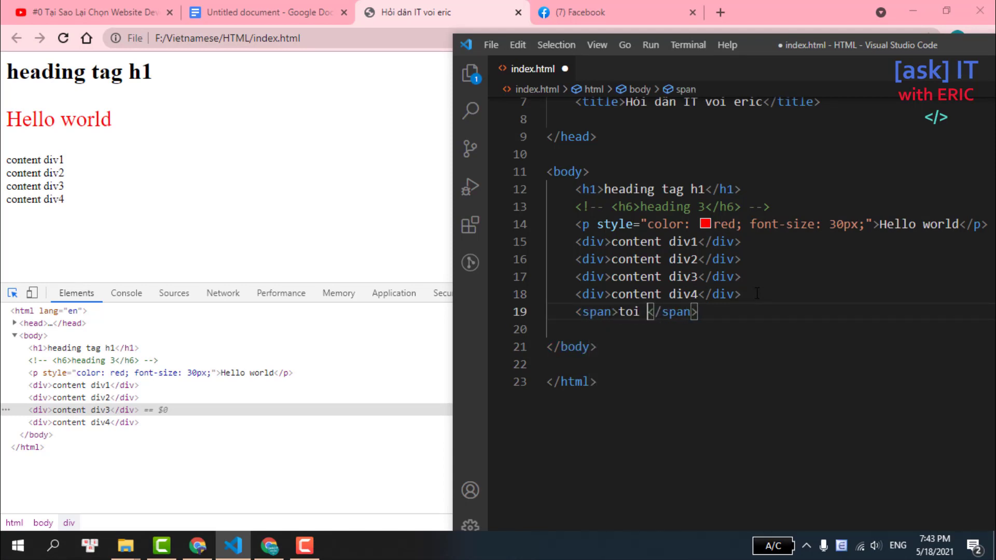
{"action": "type", "text": "la span"}
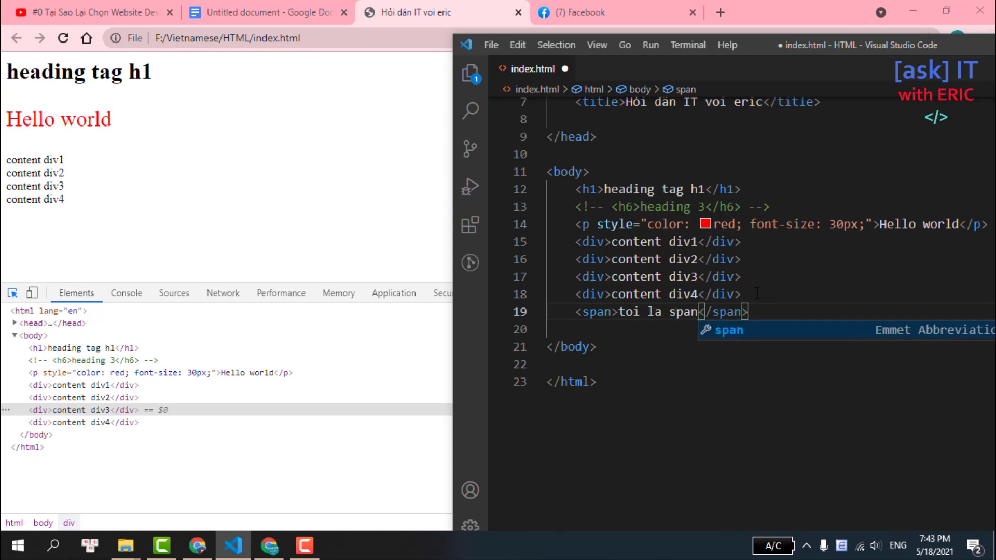
{"action": "left_click", "coordinate": [699, 277]}
{"action": "key", "text": "ctrl+s"}
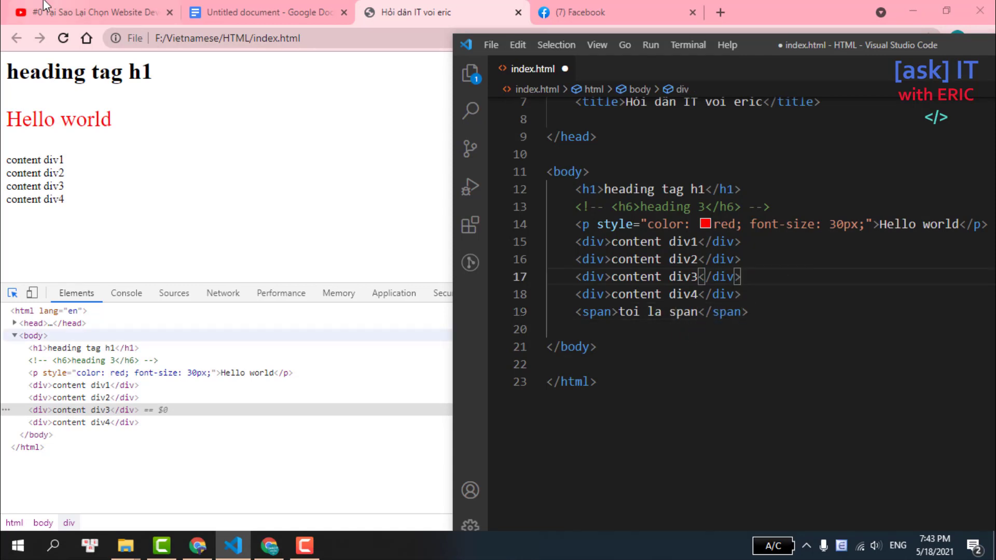
- Reload Chrome so 'toi la span' appears under content div4, then return to the editor
{"action": "left_click", "coordinate": [64, 38]}
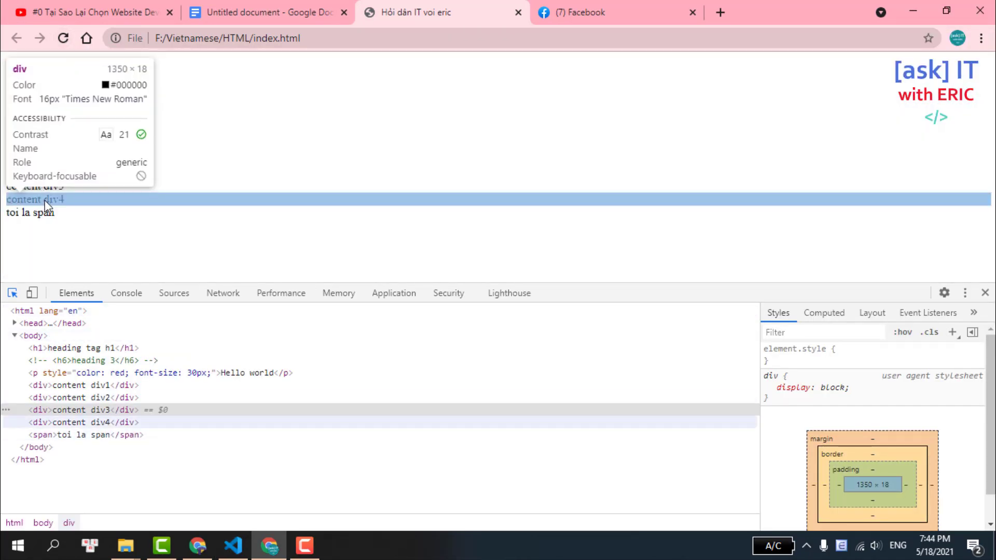
{"action": "left_click", "coordinate": [347, 36]}
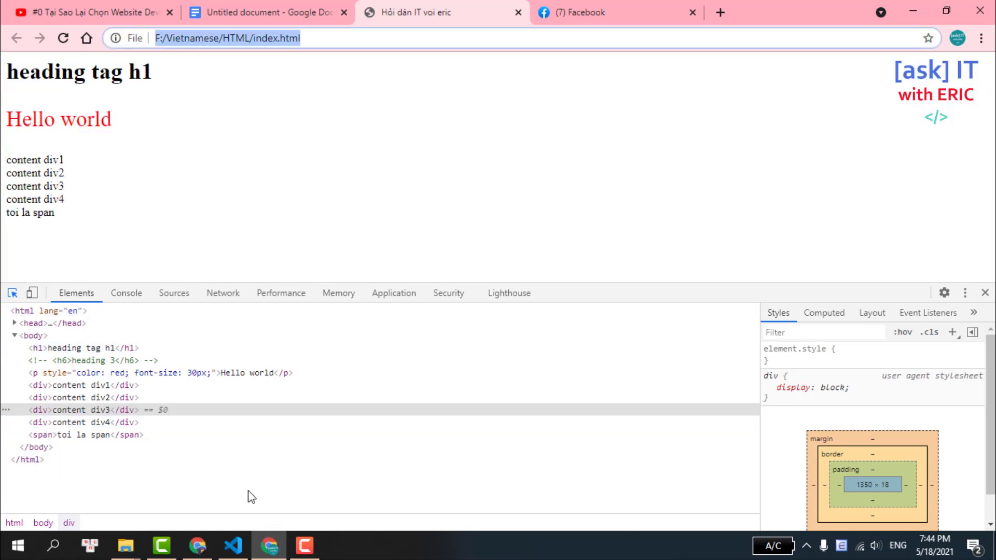
{"action": "key", "text": "alt+Tab"}
- Insert a 'block' note line below the content div2 line
{"action": "key", "text": "Up"}
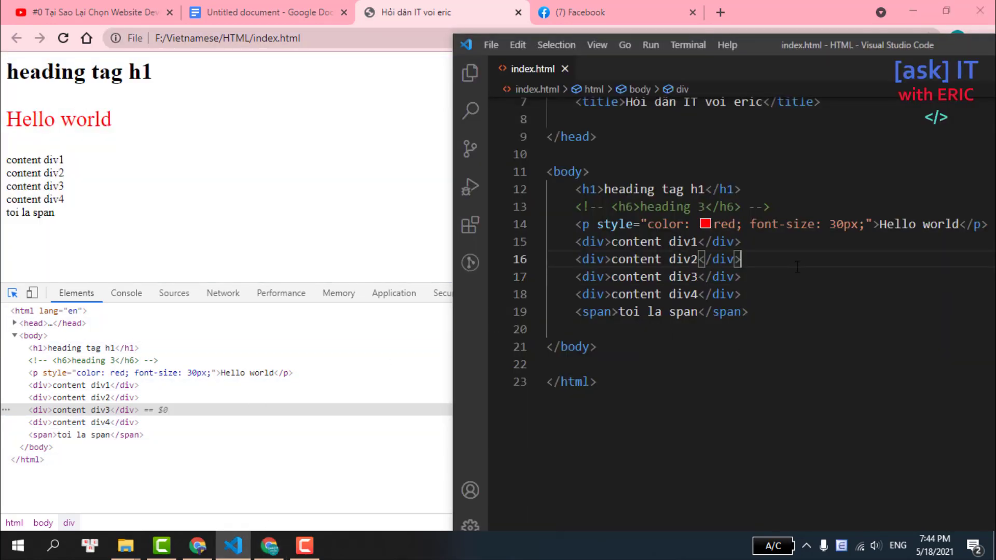
{"action": "key", "text": "End"}
{"action": "key", "text": "Return"}
{"action": "type", "text": "b"}
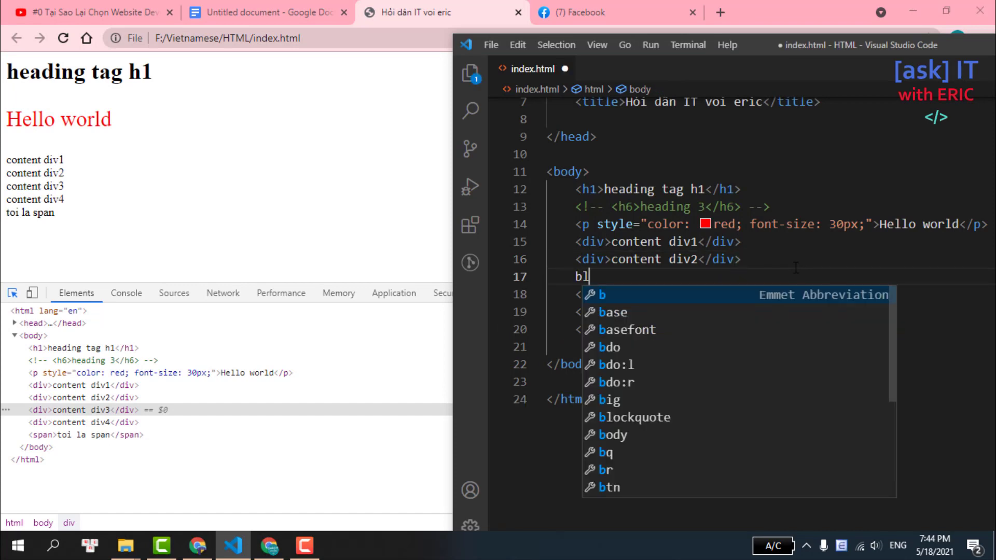
{"action": "type", "text": "lock"}
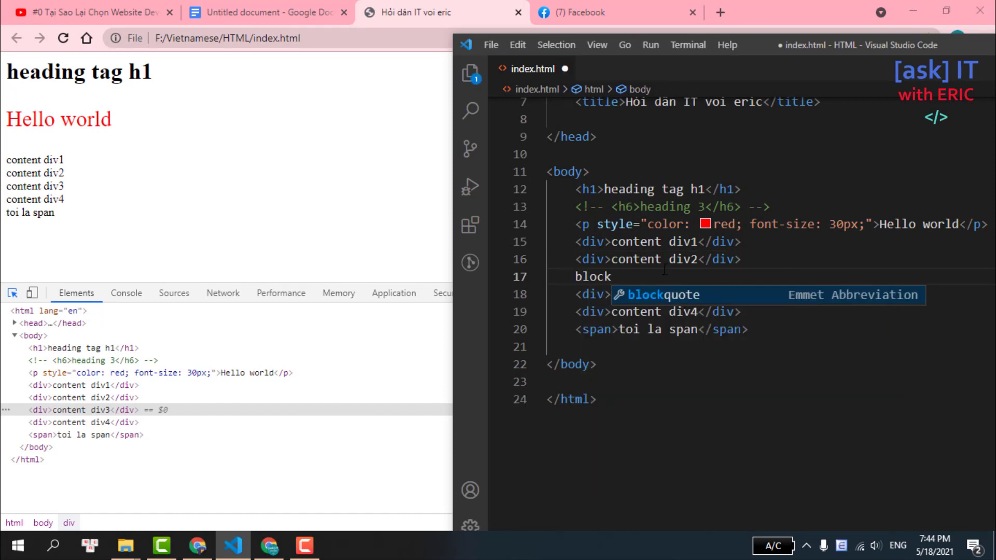
{"action": "left_click_drag", "start_coordinate": [612, 277], "coordinate": [576, 277]}
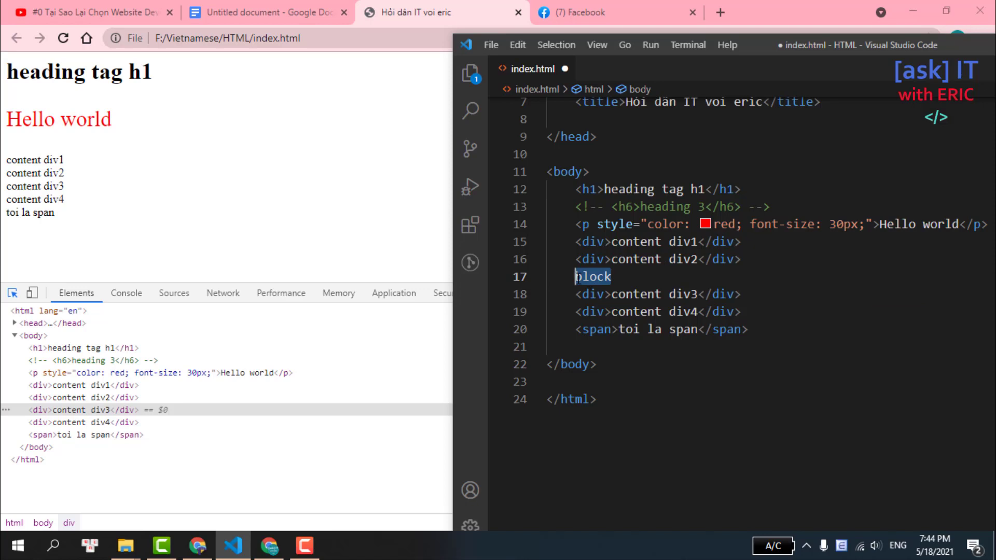
- Add a 'fit-content' note line after the span and inspect the page in Chrome
{"action": "left_click", "coordinate": [767, 328]}
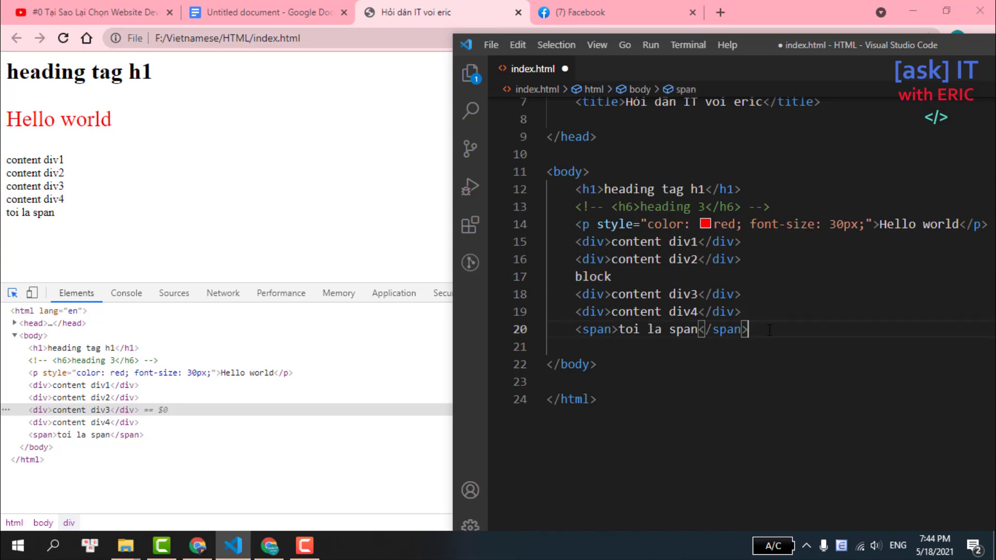
{"action": "key", "text": "Return"}
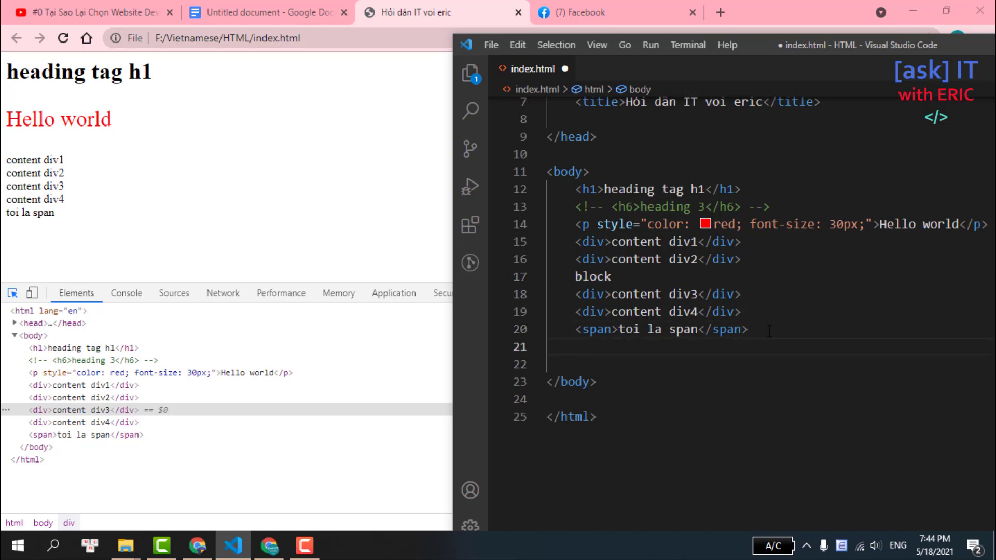
{"action": "type", "text": "fit-"}
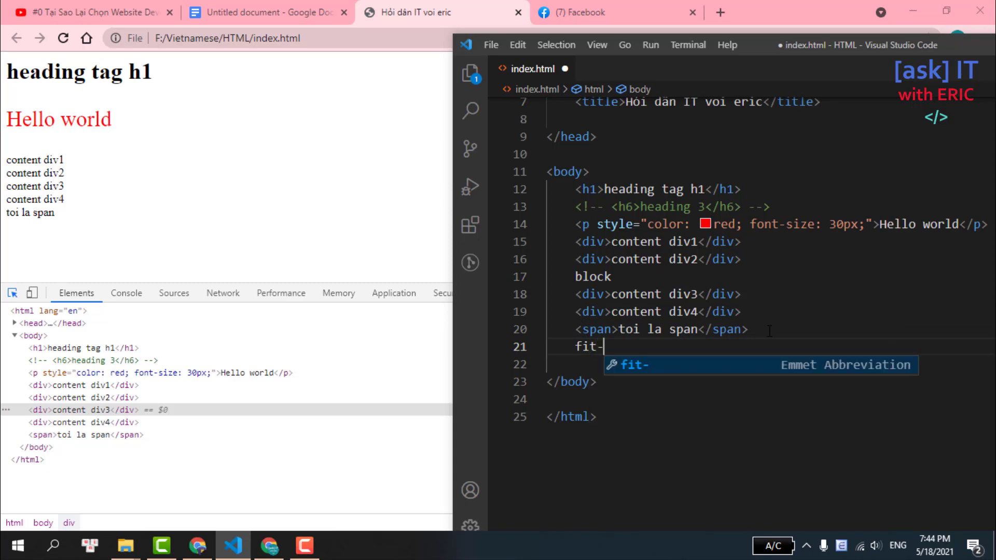
{"action": "type", "text": "cont"}
{"action": "key", "text": "BackSpace"}
{"action": "key", "text": "BackSpace"}
{"action": "key", "text": "BackSpace"}
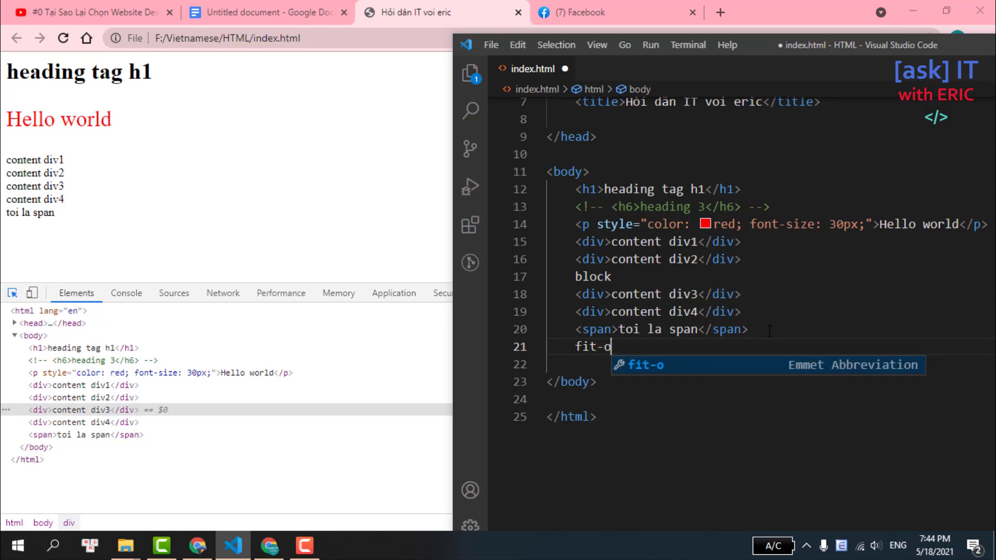
{"action": "type", "text": "ontent"}
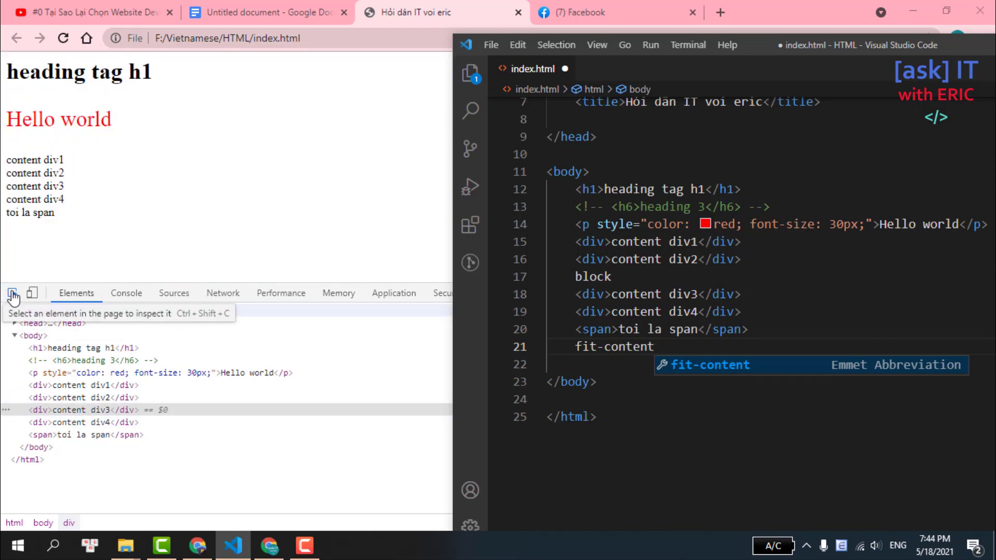
{"action": "key", "text": "alt+Tab"}
{"action": "key", "text": "ctrl+shift+c"}
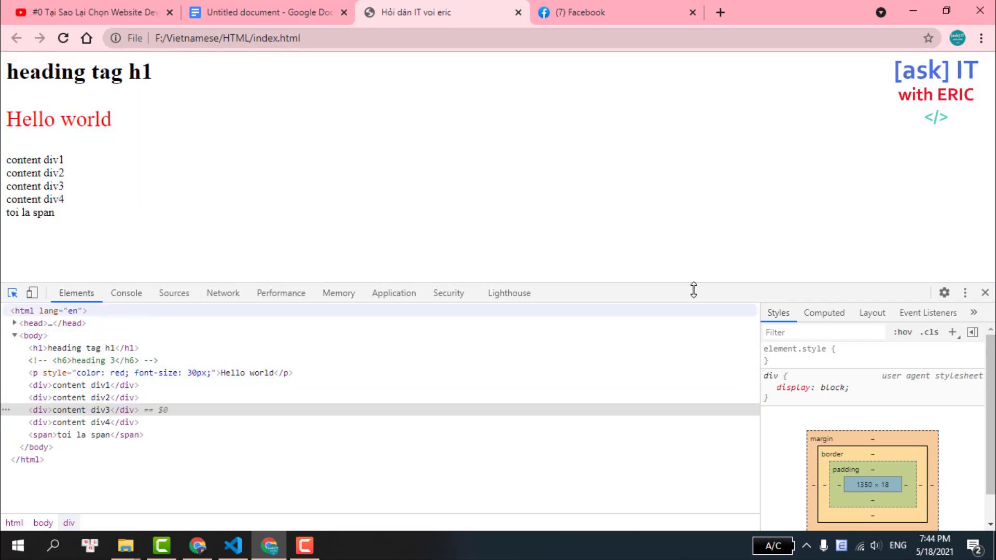
- Give the content div1 tag style="border: 1px solid red" and save
{"action": "left_click_drag", "start_coordinate": [694, 290], "coordinate": [725, 179]}
{"action": "key", "text": "alt+Tab"}
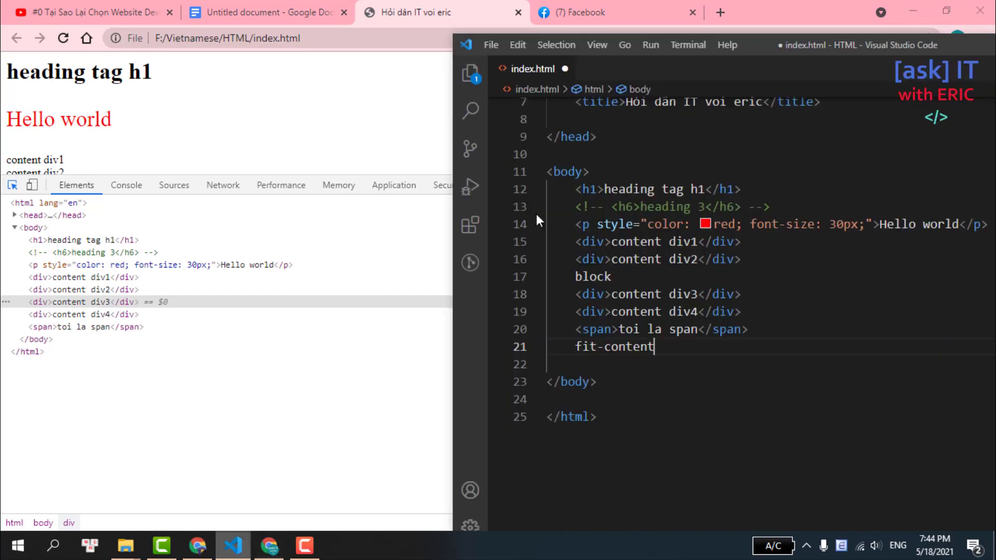
{"action": "double_click", "coordinate": [594, 224]}
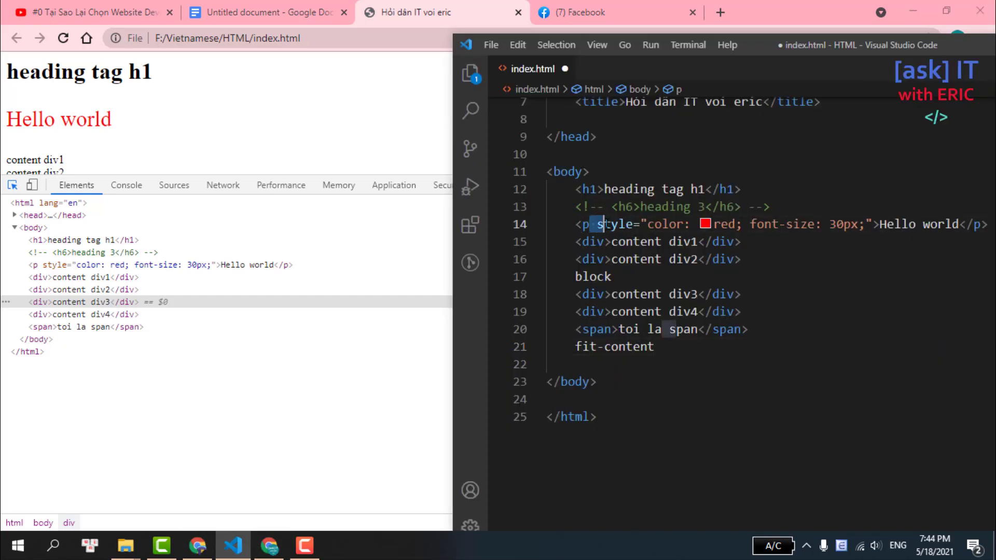
{"action": "left_click", "coordinate": [605, 241]}
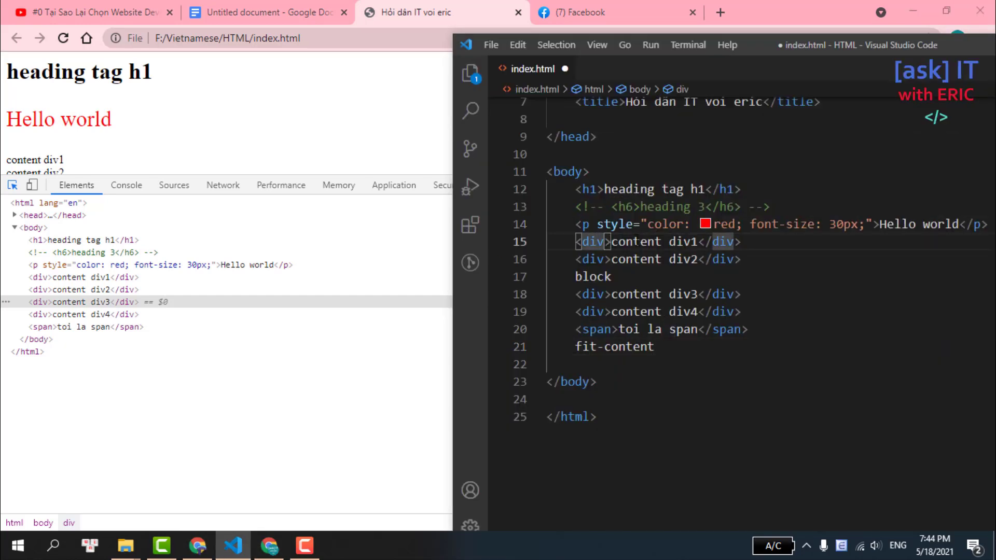
{"action": "type", "text": "style"}
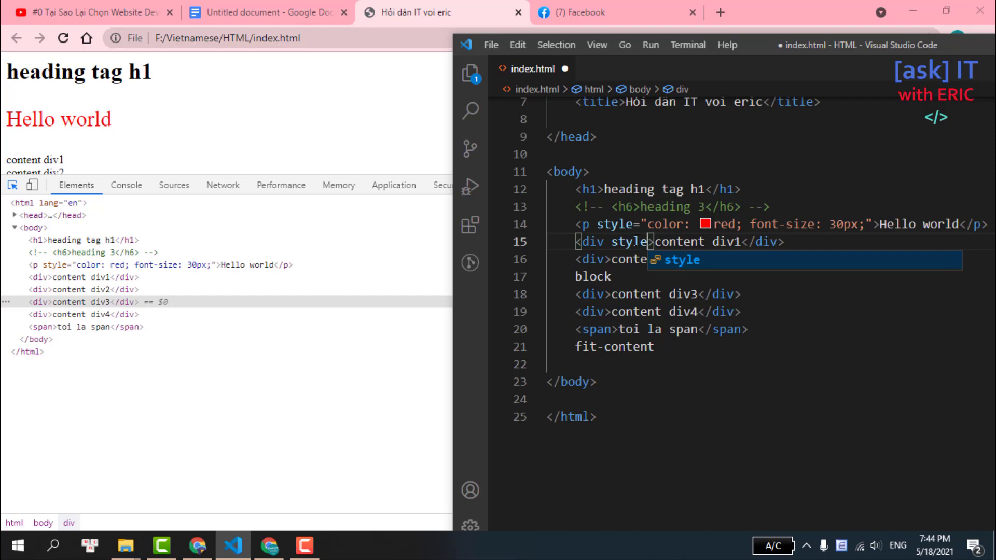
{"action": "type", "text": "=\"co"}
{"action": "key", "text": "BackSpace"}
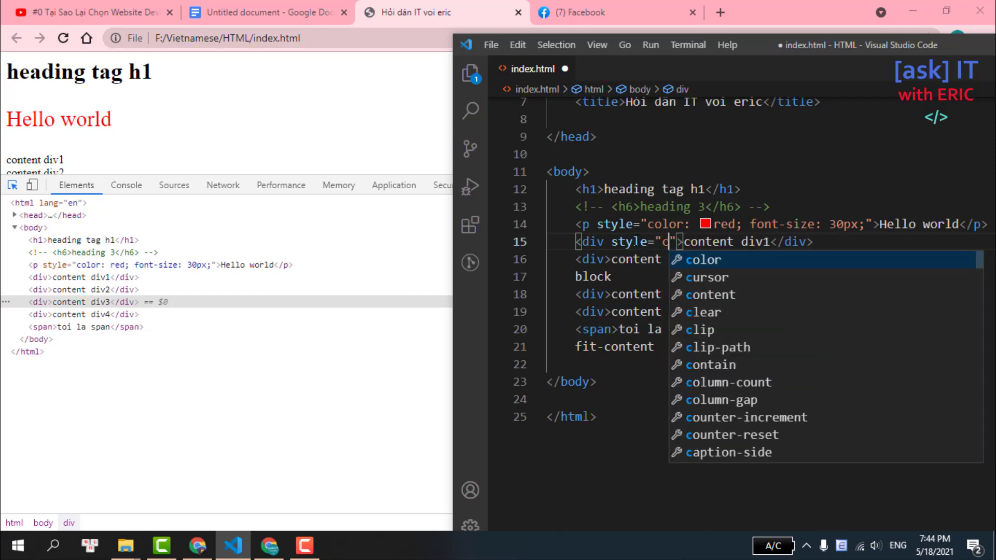
{"action": "key", "text": "BackSpace"}
{"action": "type", "text": "border: 1"}
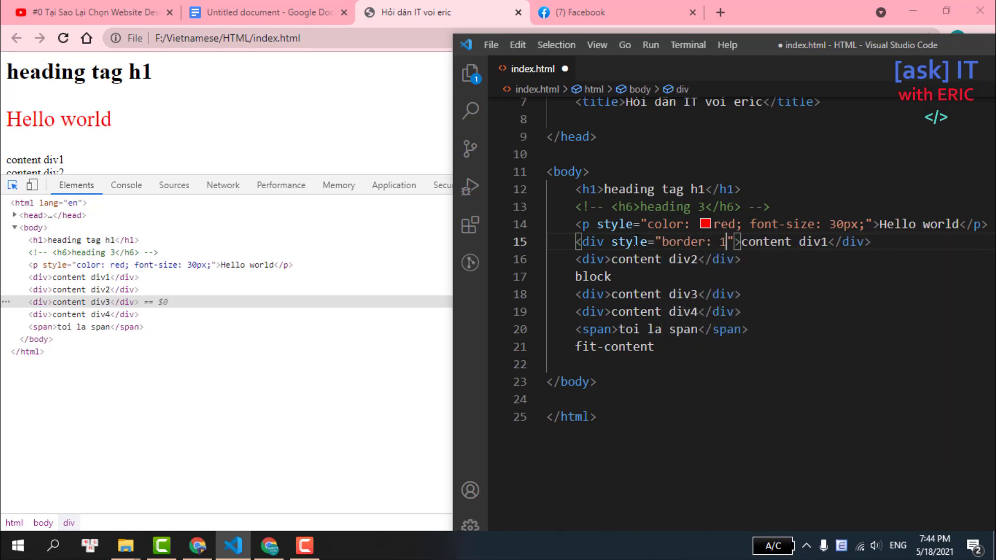
{"action": "type", "text": "px solid "}
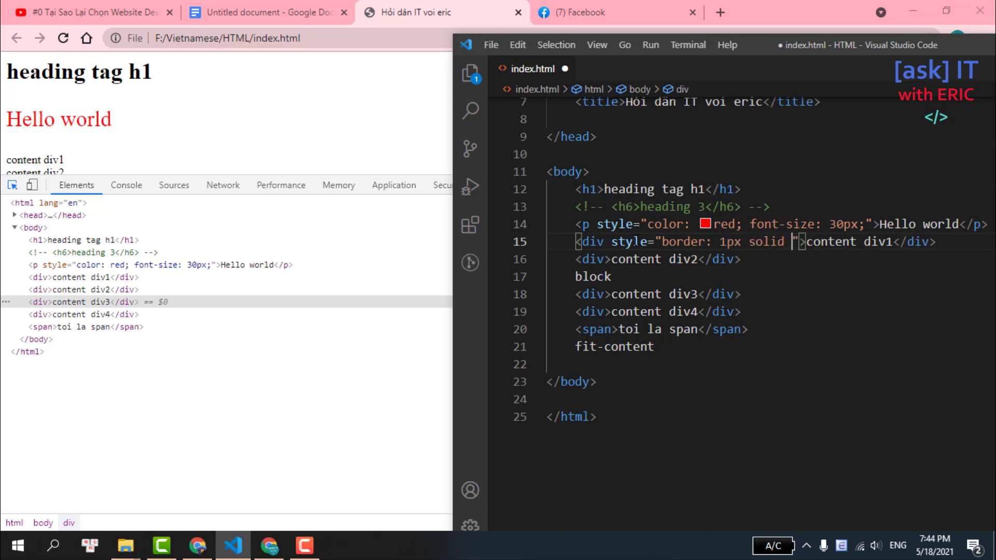
{"action": "type", "text": "red"}
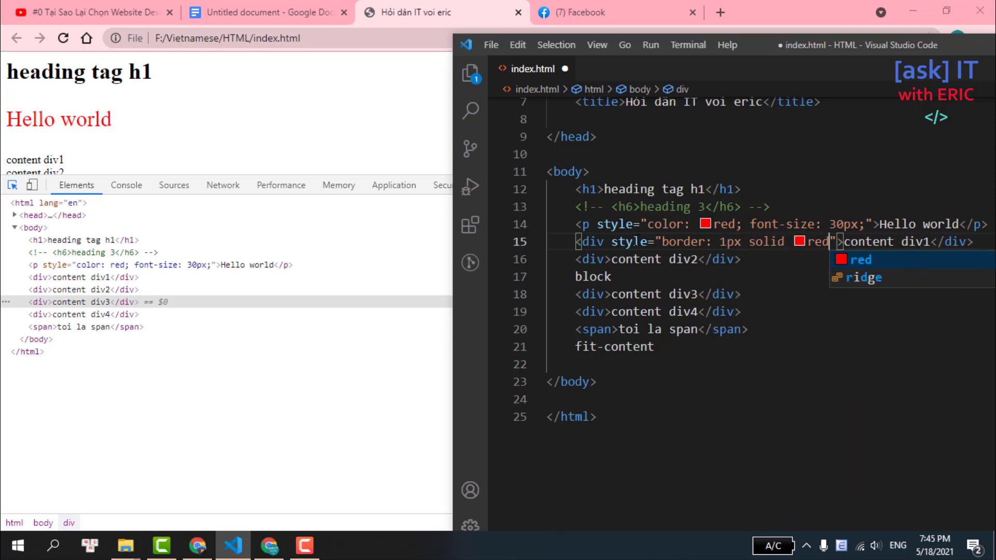
{"action": "key", "text": "ctrl+s"}
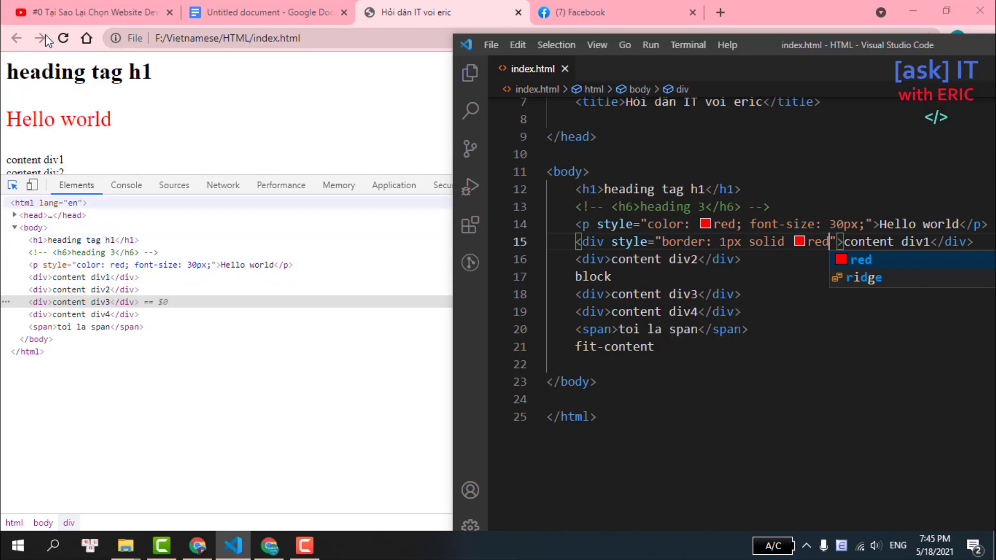
- View content div1's full-width red border in Chrome, then return to the code
{"action": "left_click", "coordinate": [63, 40]}
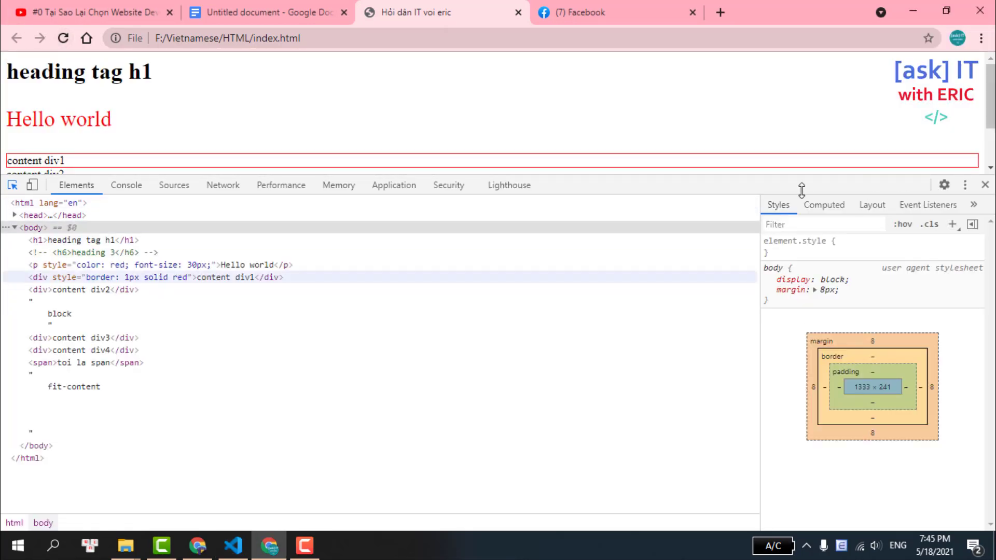
{"action": "left_click_drag", "start_coordinate": [727, 180], "coordinate": [752, 164]}
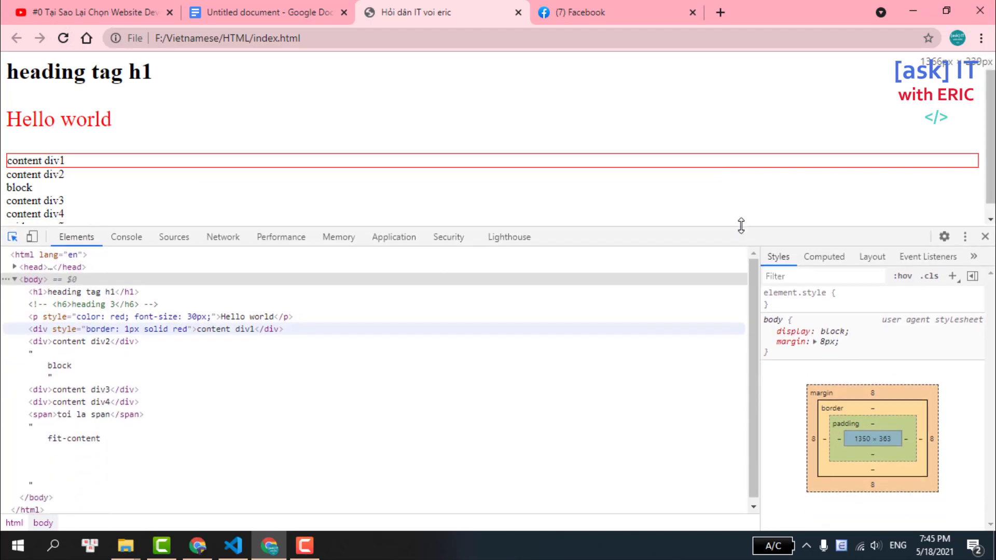
{"action": "left_click", "coordinate": [233, 546]}
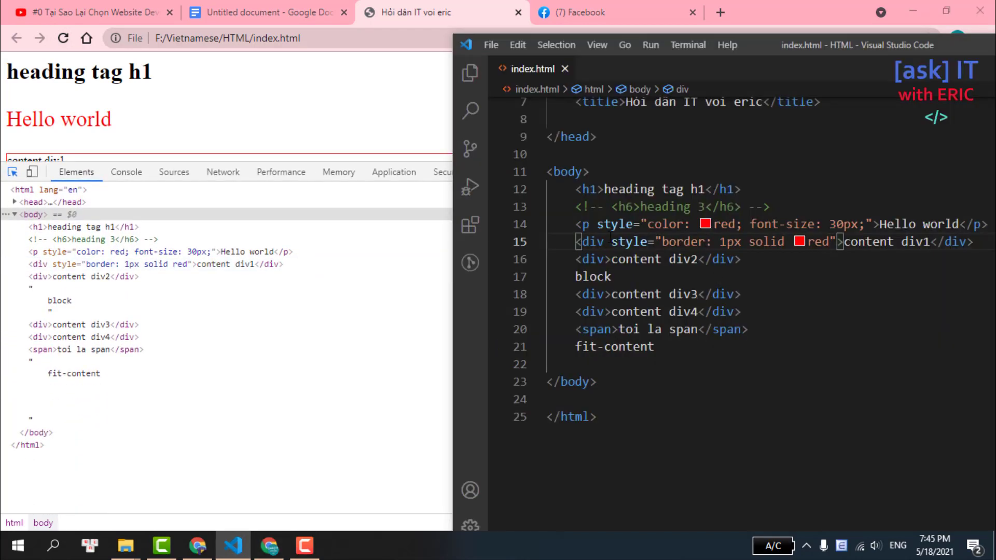
- Copy div1's border: 1px solid red style onto the span tag, save, and reload Chrome
{"action": "left_click_drag", "start_coordinate": [612, 241], "coordinate": [830, 241]}
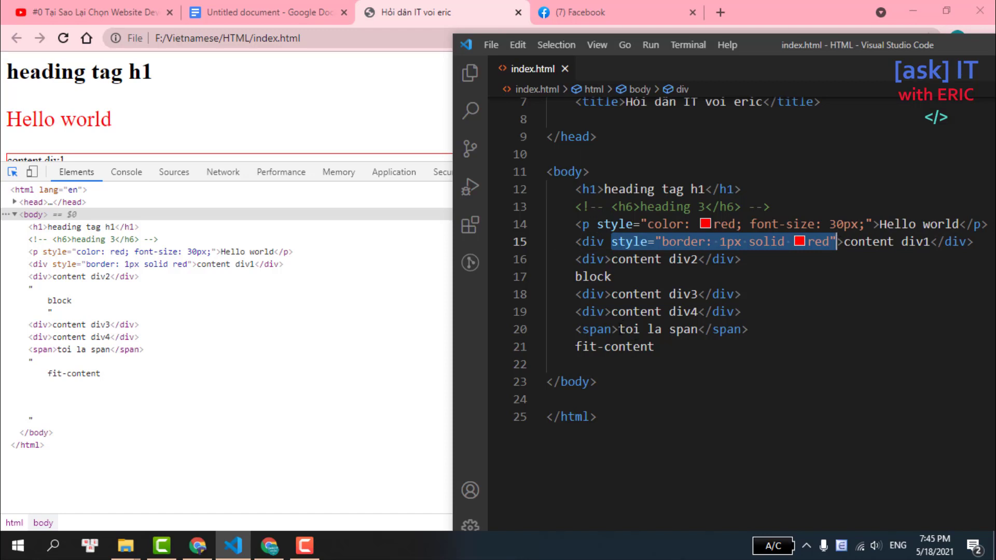
{"action": "left_click", "coordinate": [621, 330]}
{"action": "left_click", "coordinate": [614, 330]}
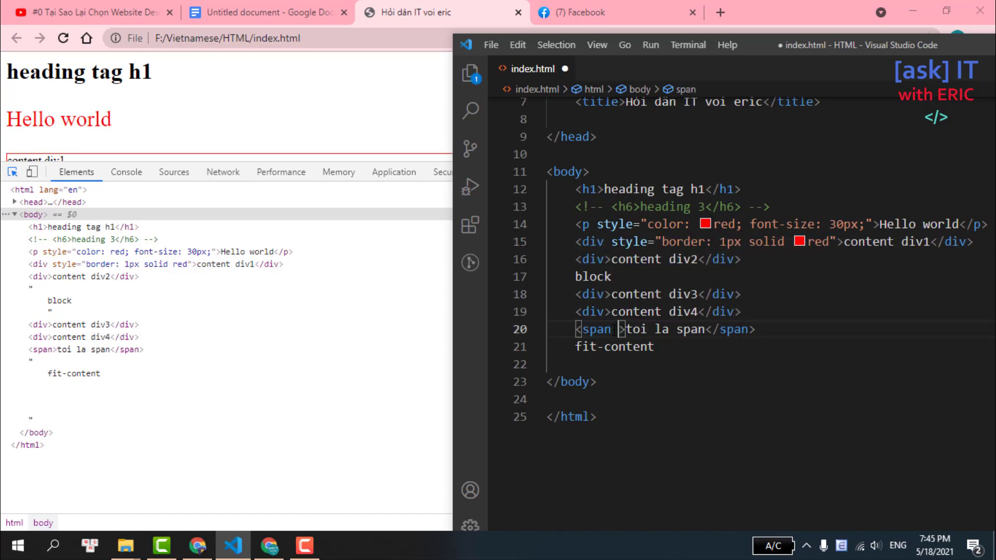
{"action": "key", "text": "ctrl+v"}
{"action": "key", "text": "ctrl+s"}
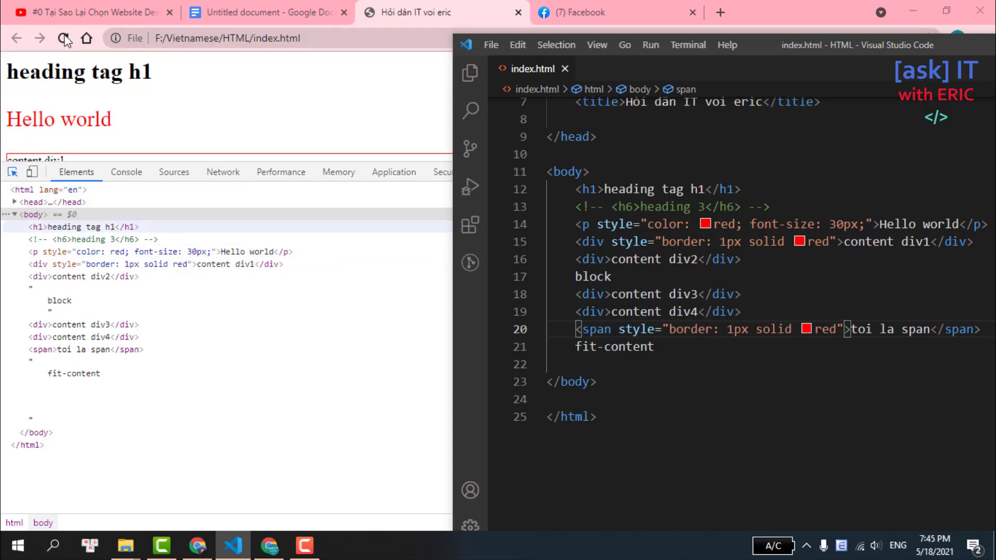
{"action": "left_click", "coordinate": [65, 39]}
- Close DevTools and select content div1 and 'toi la span' to compare their border widths
{"action": "left_click", "coordinate": [985, 173]}
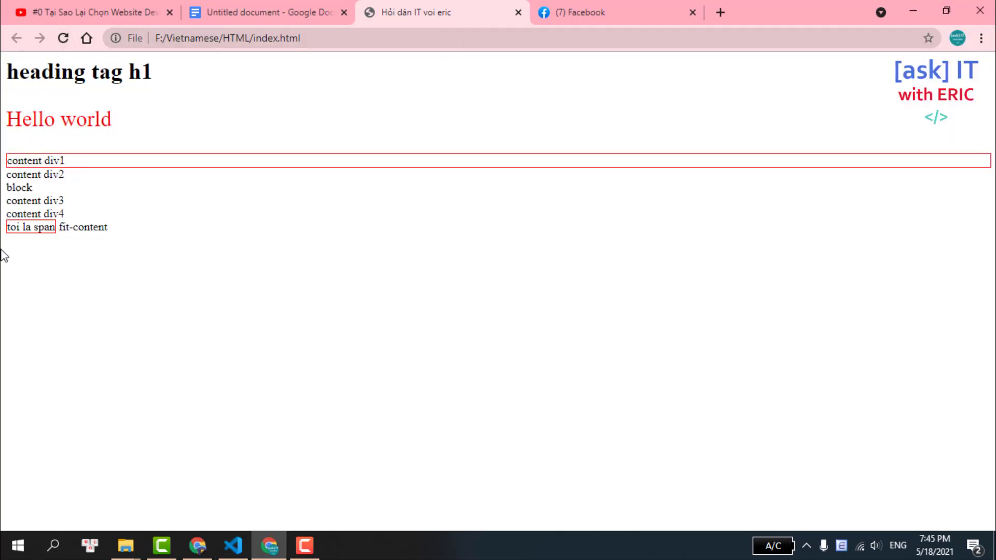
{"action": "triple_click", "coordinate": [18, 161]}
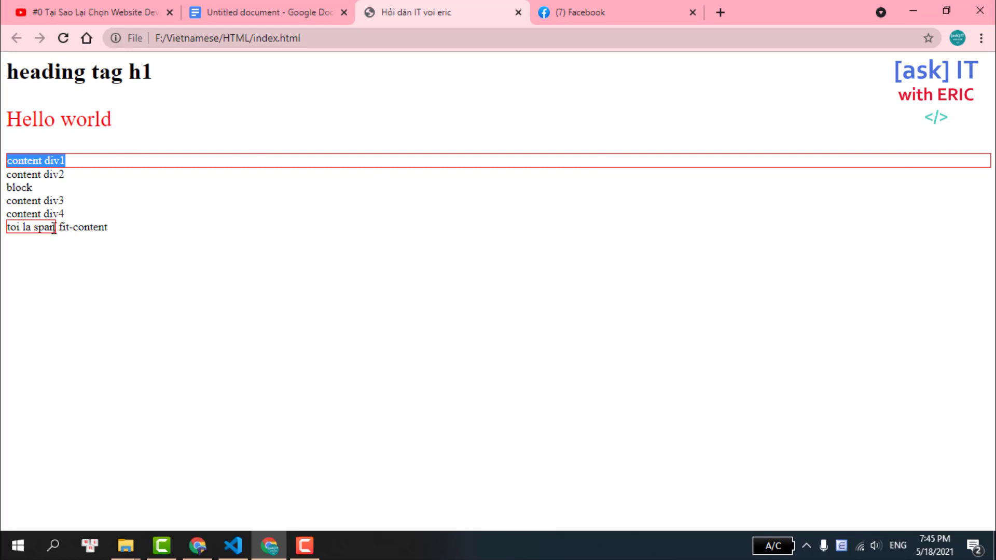
{"action": "left_click_drag", "start_coordinate": [54, 229], "coordinate": [2, 235]}
{"action": "left_click", "coordinate": [33, 256]}
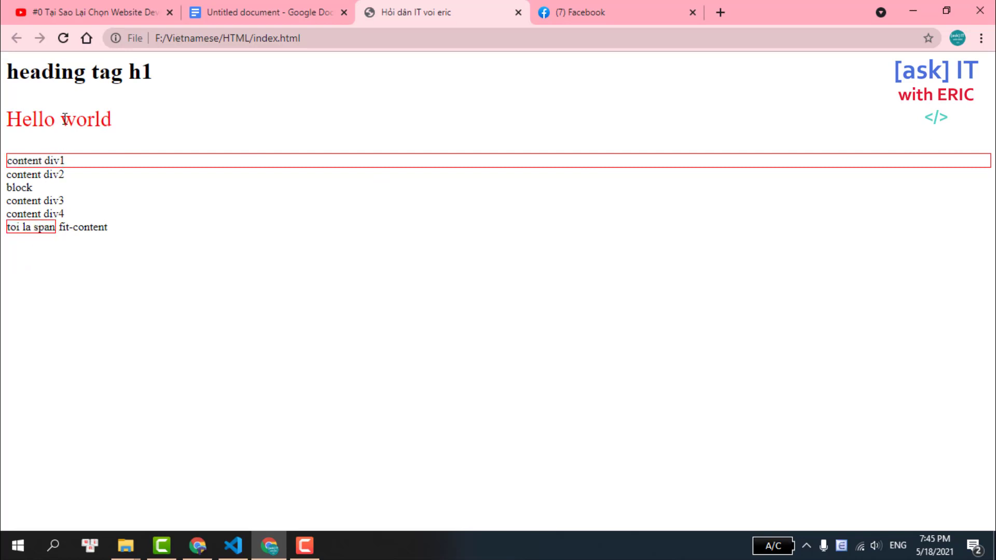
- Look over the Facebook home page, scrolling the feed and flipping between tabs
{"action": "left_click", "coordinate": [537, 9]}
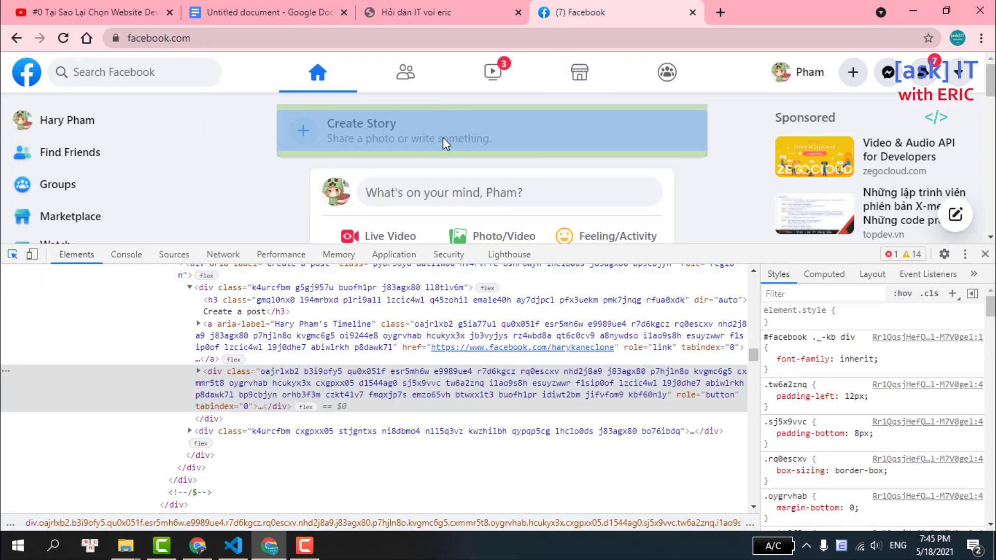
{"action": "triple_click", "coordinate": [397, 202]}
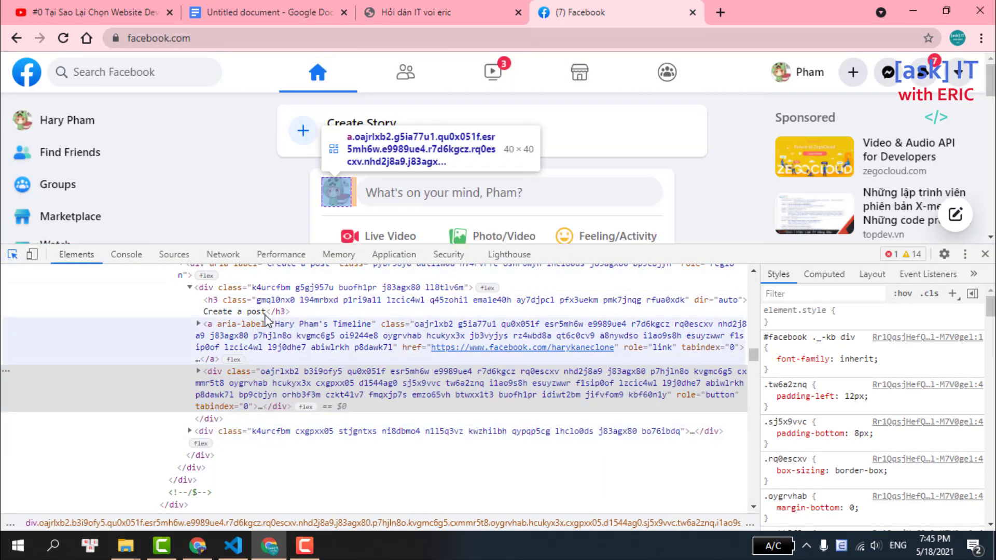
{"action": "scroll", "coordinate": [258, 323], "scroll_direction": "down", "scroll_amount": 3}
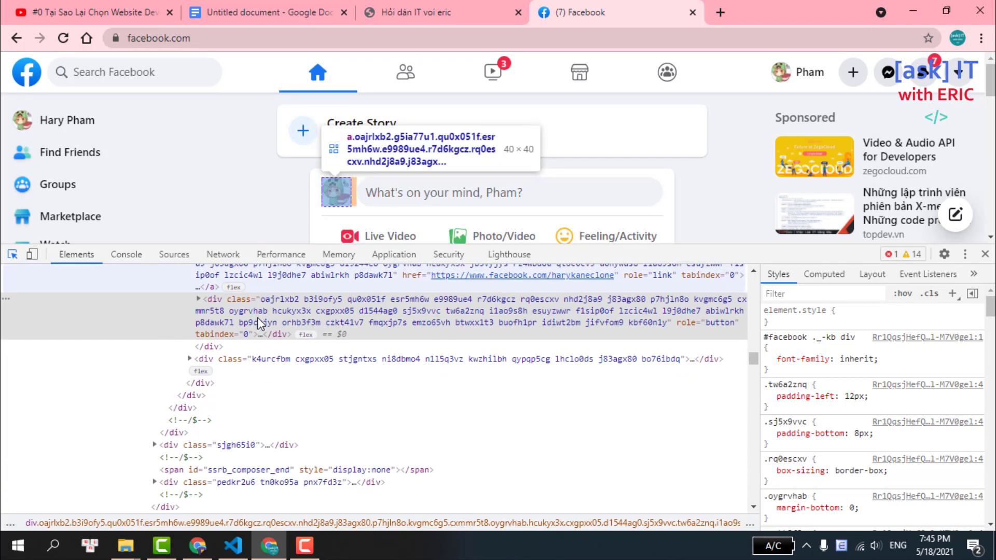
{"action": "left_click", "coordinate": [288, 12]}
{"action": "left_click", "coordinate": [405, 12]}
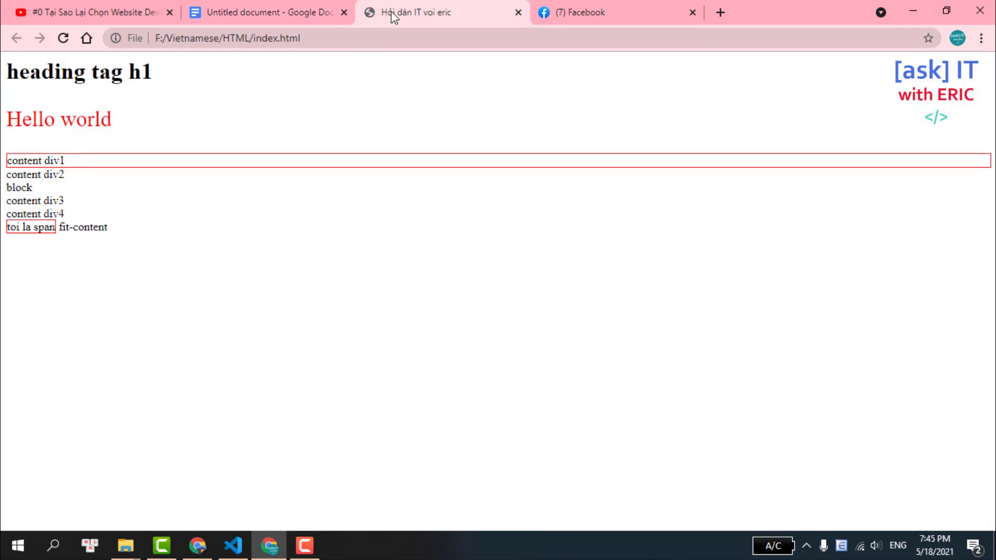
{"action": "left_click", "coordinate": [568, 12]}
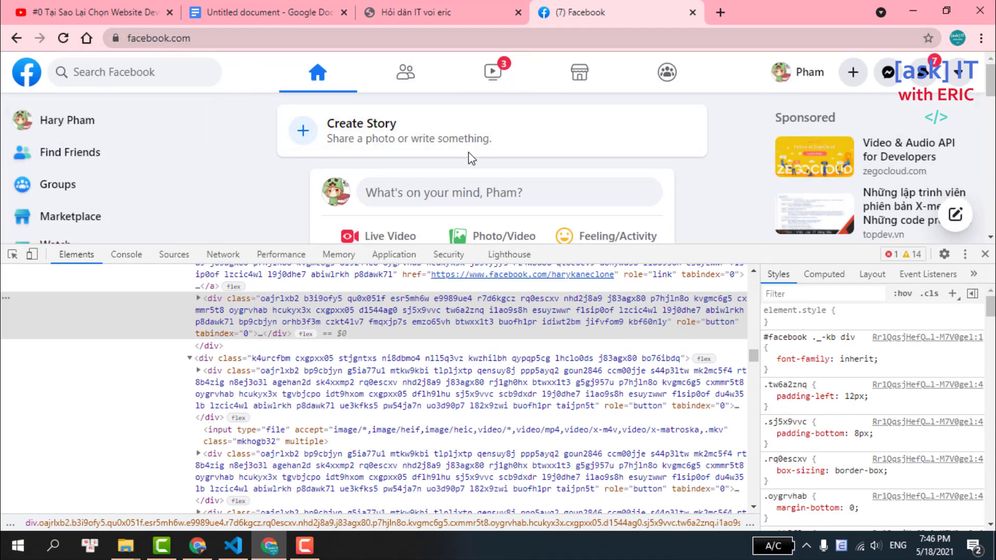
- Pick Facebook page elements with the inspector and give the page more room than DevTools
{"action": "left_click", "coordinate": [12, 255]}
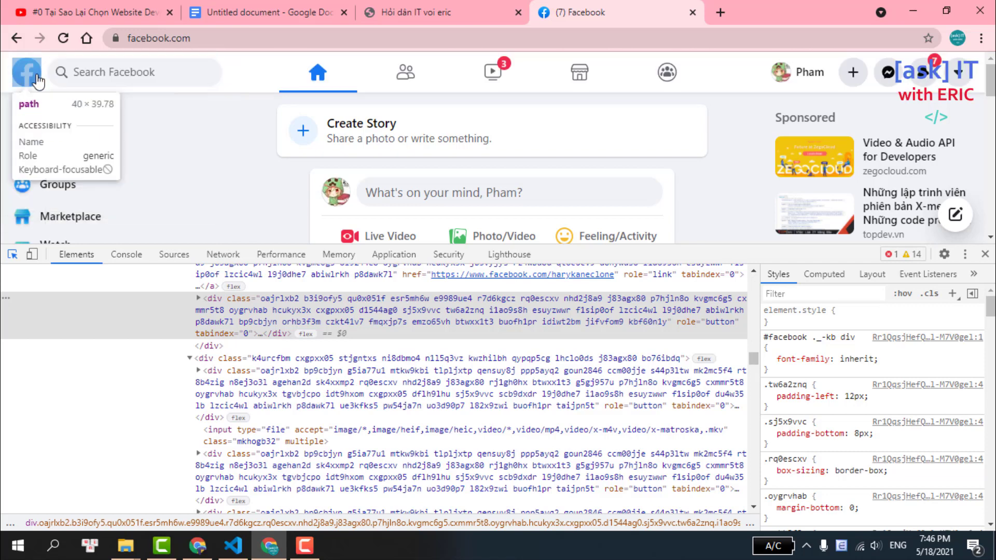
{"action": "scroll", "coordinate": [477, 166], "scroll_direction": "down", "scroll_amount": 3}
{"action": "scroll", "coordinate": [463, 169], "scroll_direction": "up", "scroll_amount": 3}
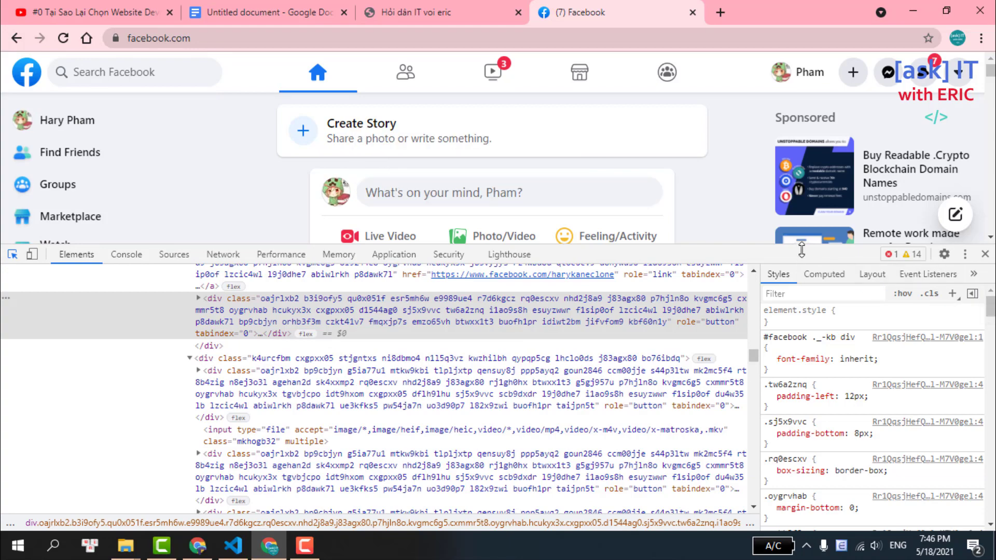
{"action": "left_click_drag", "start_coordinate": [802, 245], "coordinate": [704, 555]}
{"action": "scroll", "coordinate": [171, 145], "scroll_direction": "down", "scroll_amount": 2}
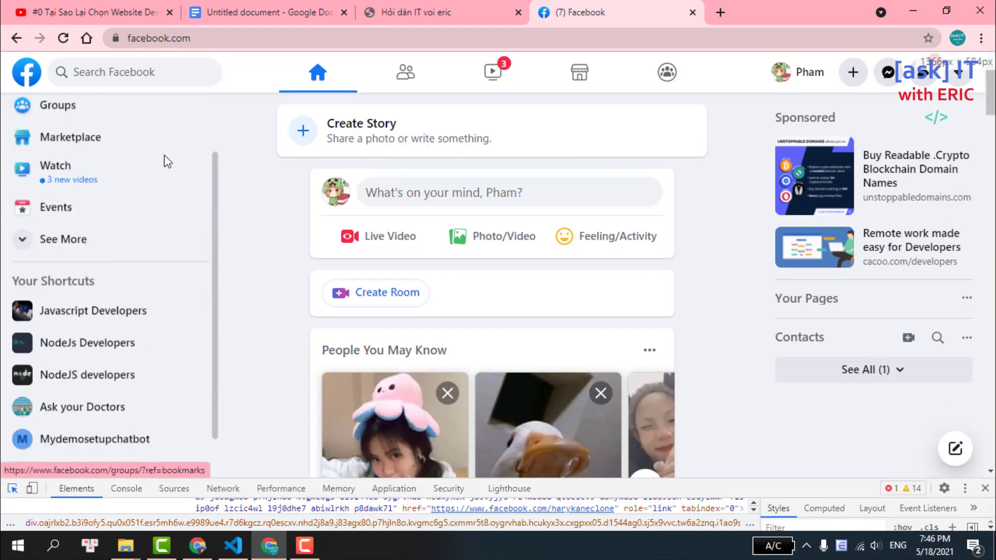
{"action": "scroll", "coordinate": [161, 166], "scroll_direction": "up", "scroll_amount": 2}
{"action": "scroll", "coordinate": [160, 174], "scroll_direction": "down", "scroll_amount": 2}
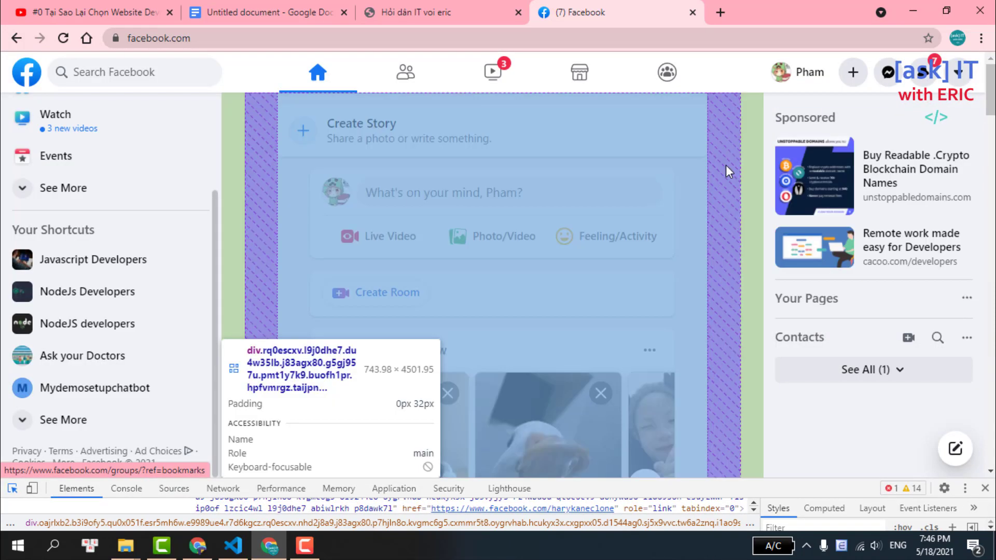
- Inspect Facebook's main feed element and scroll through the feed
{"action": "left_click", "coordinate": [727, 165]}
{"action": "scroll", "coordinate": [903, 159], "scroll_direction": "down", "scroll_amount": 4}
{"action": "scroll", "coordinate": [903, 158], "scroll_direction": "up", "scroll_amount": 4}
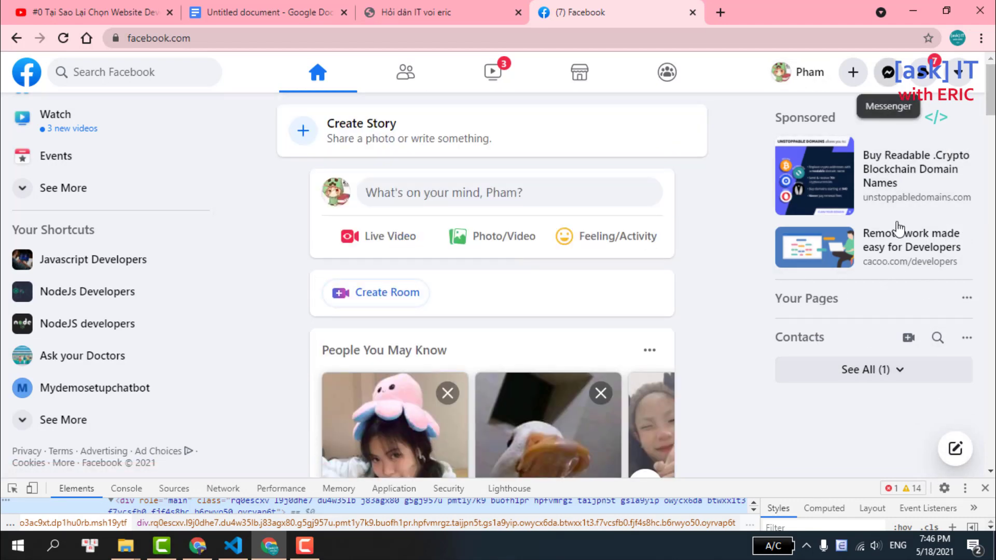
{"action": "scroll", "coordinate": [703, 207], "scroll_direction": "down", "scroll_amount": 3}
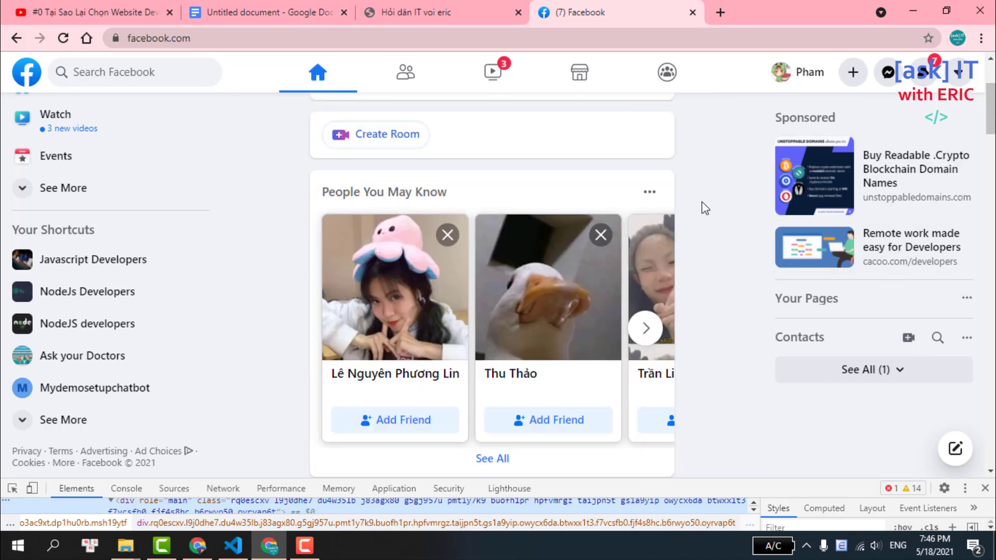
{"action": "scroll", "coordinate": [524, 221], "scroll_direction": "down", "scroll_amount": 3}
{"action": "scroll", "coordinate": [524, 221], "scroll_direction": "down", "scroll_amount": 10}
{"action": "scroll", "coordinate": [508, 222], "scroll_direction": "up", "scroll_amount": 7}
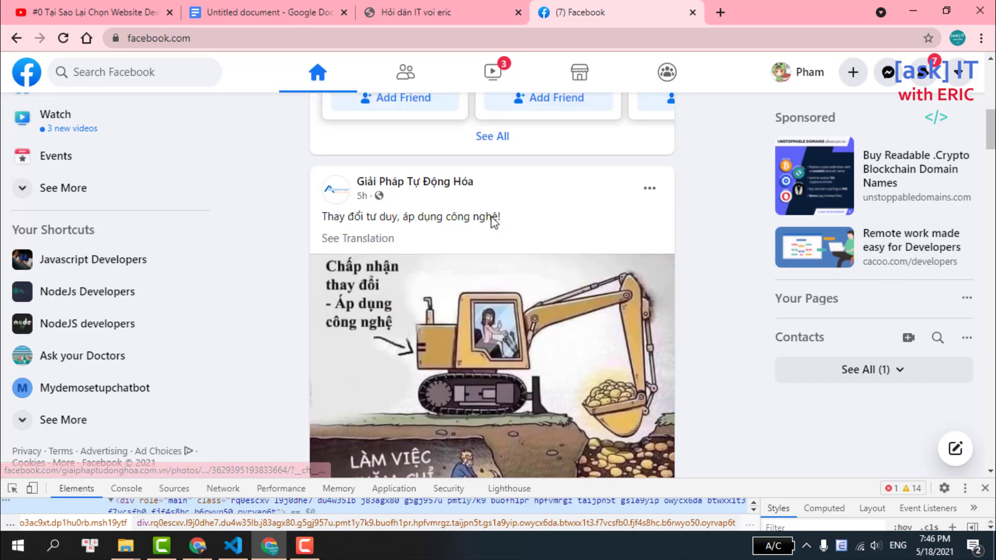
{"action": "scroll", "coordinate": [492, 222], "scroll_direction": "up", "scroll_amount": 9}
{"action": "scroll", "coordinate": [493, 222], "scroll_direction": "up", "scroll_amount": 1}
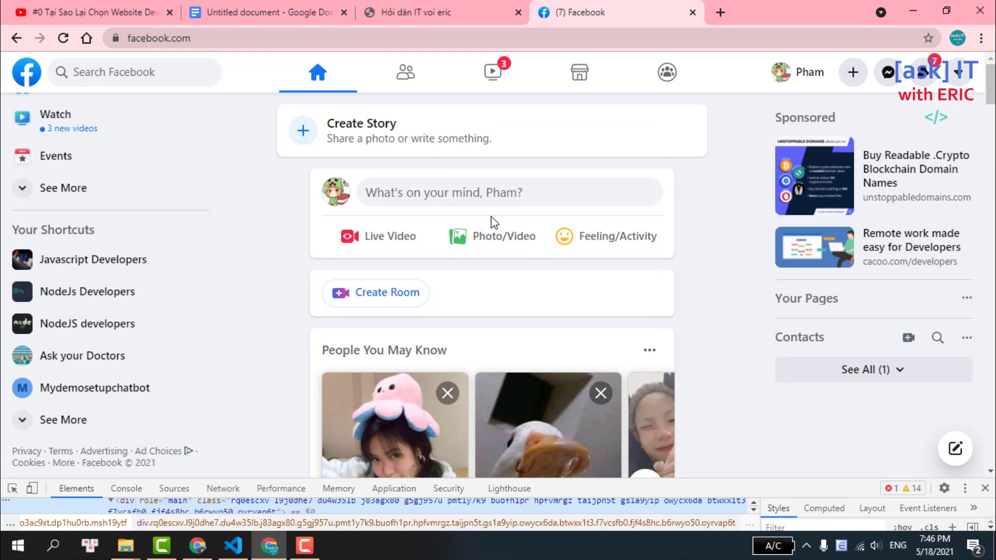
{"action": "scroll", "coordinate": [518, 199], "scroll_direction": "down", "scroll_amount": 1}
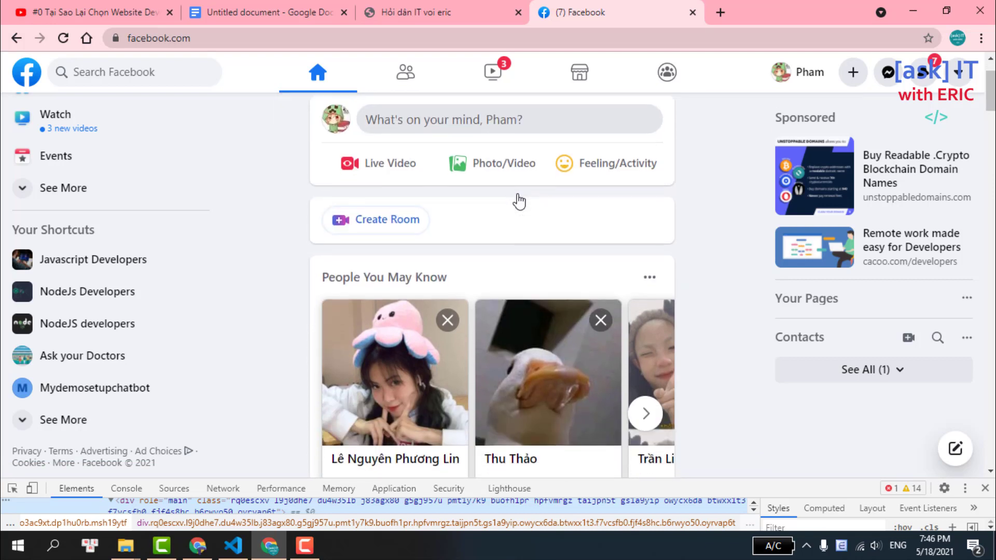
{"action": "left_click", "coordinate": [334, 8]}
- Select the '<div> -> block' and span note lines in the Google Docs notes
{"action": "left_click", "coordinate": [313, 236]}
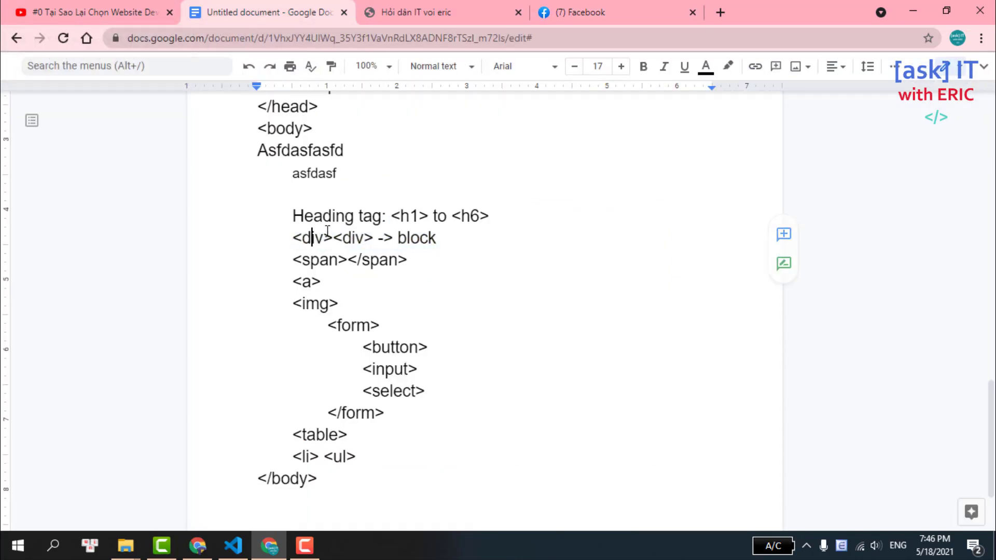
{"action": "mouse_move", "coordinate": [293, 237]}
{"action": "left_mouse_down"}
{"action": "mouse_move", "coordinate": [451, 237]}
{"action": "mouse_move", "coordinate": [292, 261]}
{"action": "left_mouse_up"}
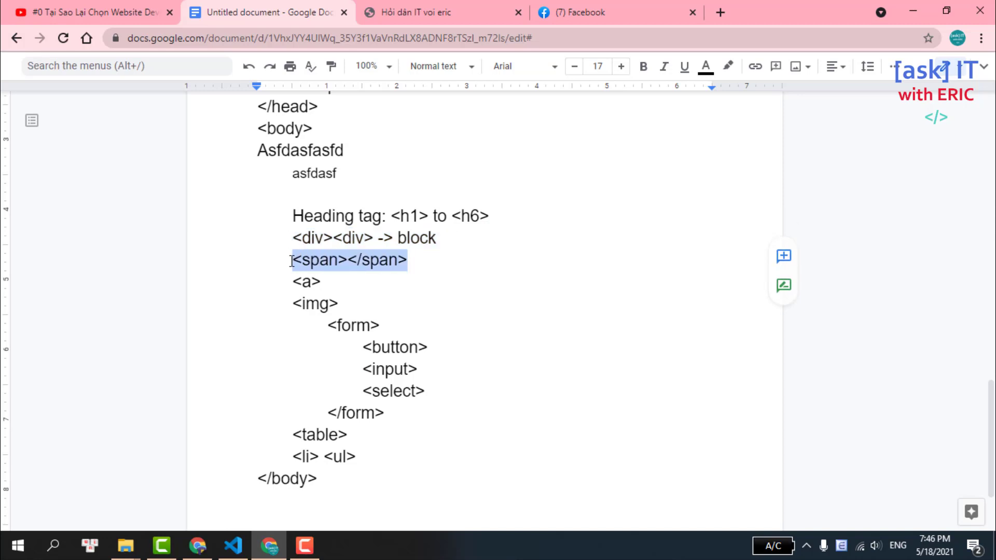
{"action": "left_click", "coordinate": [428, 6]}
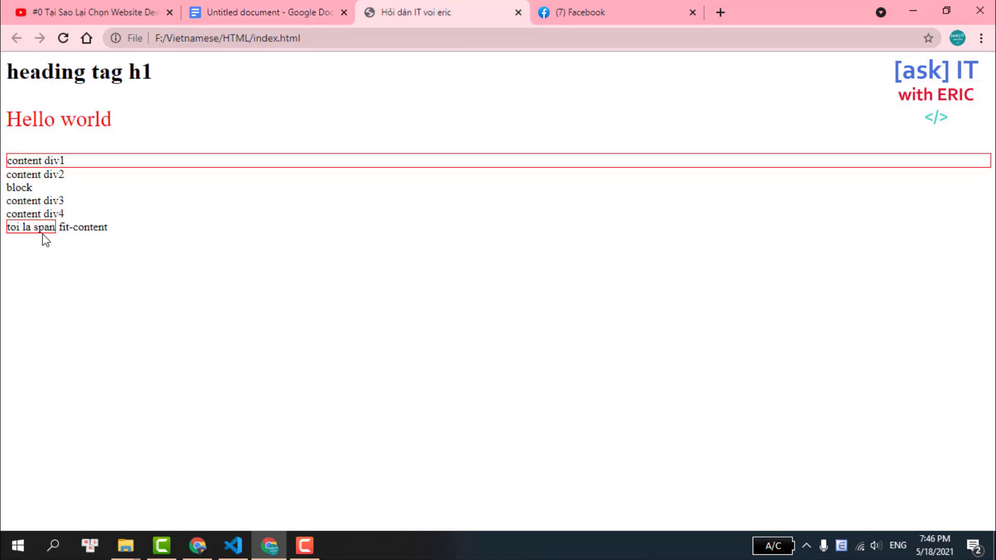
- Select 'toi la span' and content div1 text on the page to compare their bordered widths
{"action": "left_click_drag", "start_coordinate": [110, 228], "coordinate": [2, 231]}
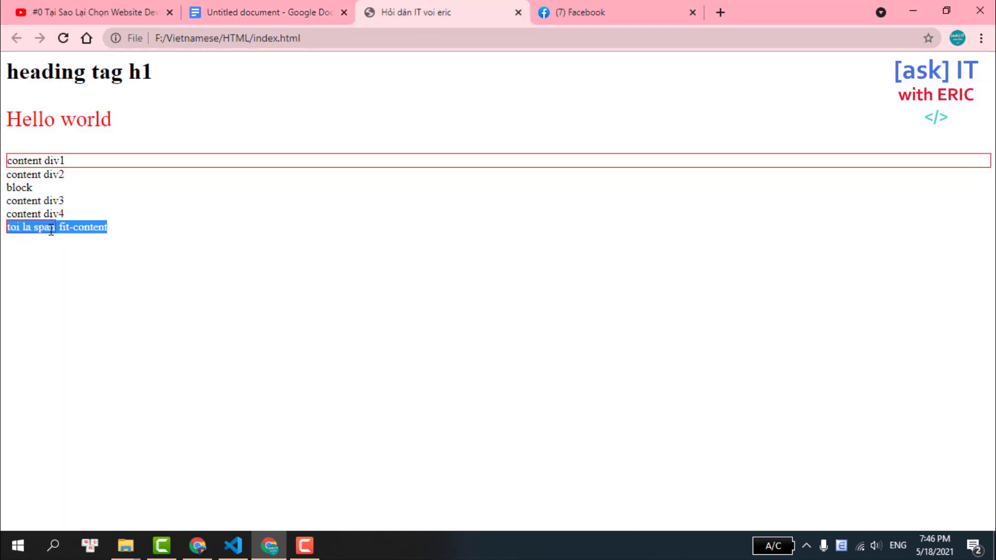
{"action": "left_click", "coordinate": [54, 228]}
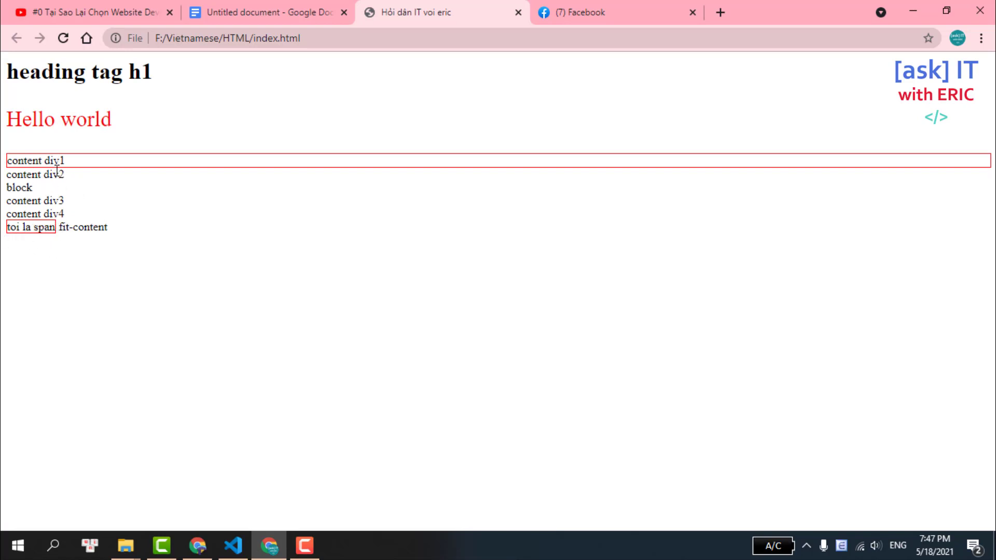
{"action": "mouse_move", "coordinate": [8, 161]}
{"action": "left_mouse_down"}
{"action": "mouse_move", "coordinate": [53, 162]}
{"action": "mouse_move", "coordinate": [9, 180]}
{"action": "left_mouse_up"}
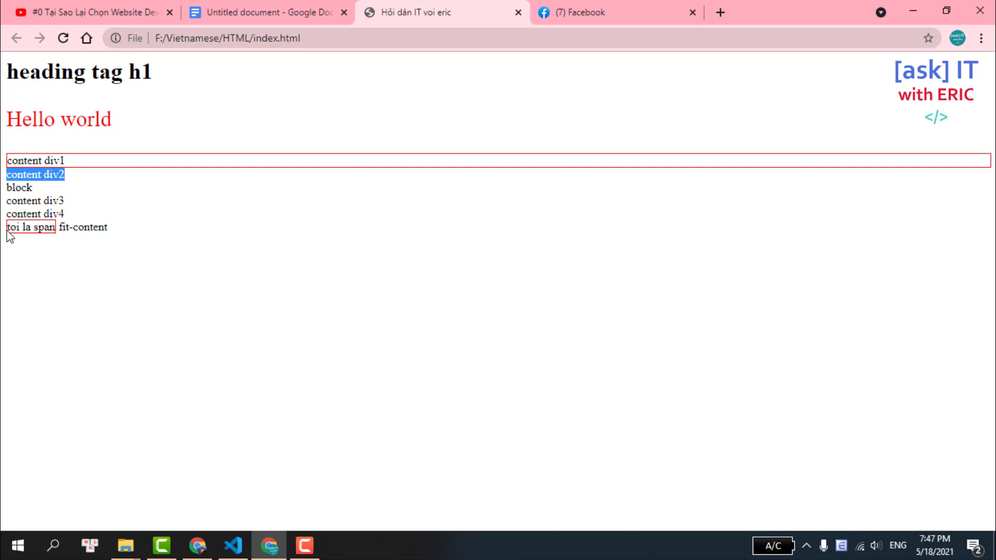
{"action": "left_click_drag", "start_coordinate": [8, 229], "coordinate": [55, 228]}
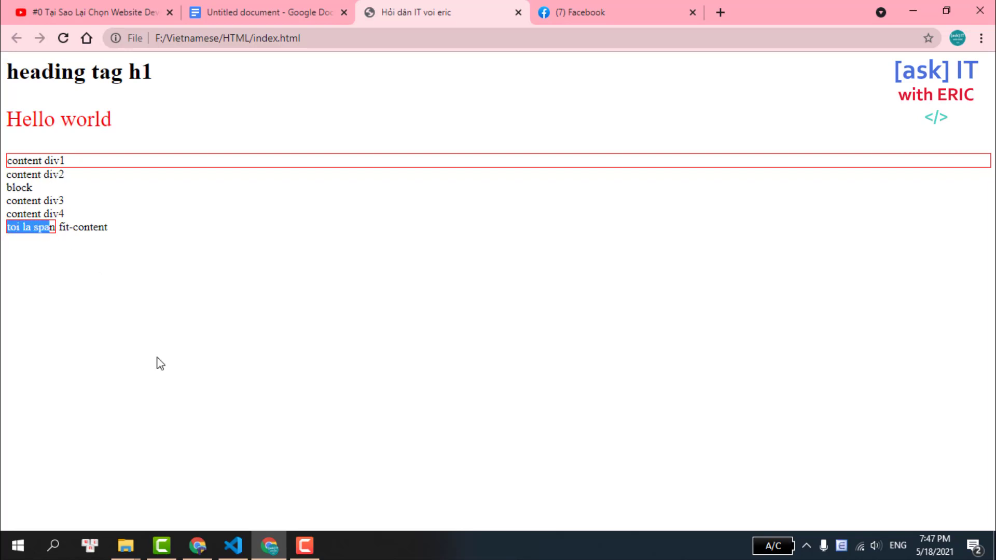
{"action": "left_click", "coordinate": [234, 545]}
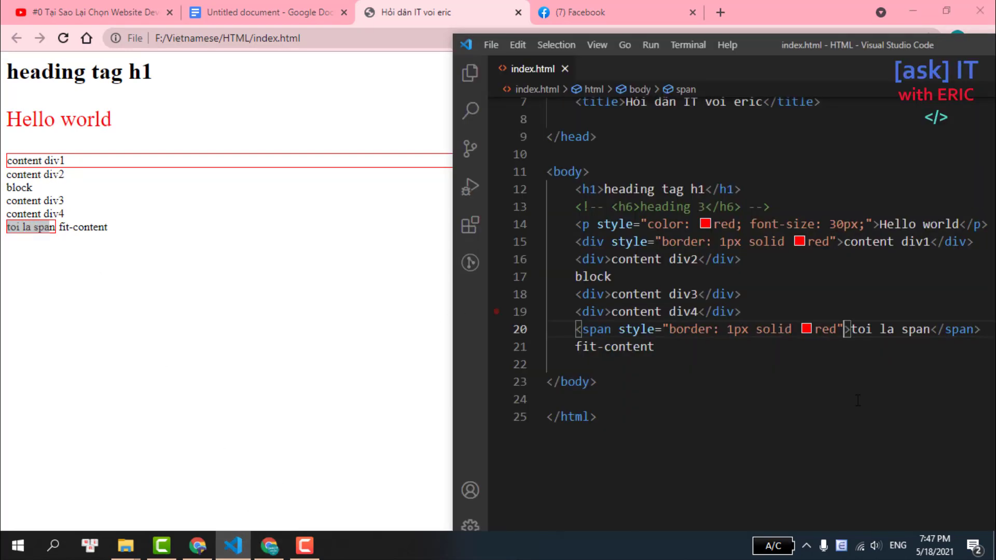
- Duplicate the span line onto the empty line below and make it read 'toi la span 2'
{"action": "triple_click", "coordinate": [596, 330]}
{"action": "key", "text": "ctrl+c"}
{"action": "left_click", "coordinate": [627, 360]}
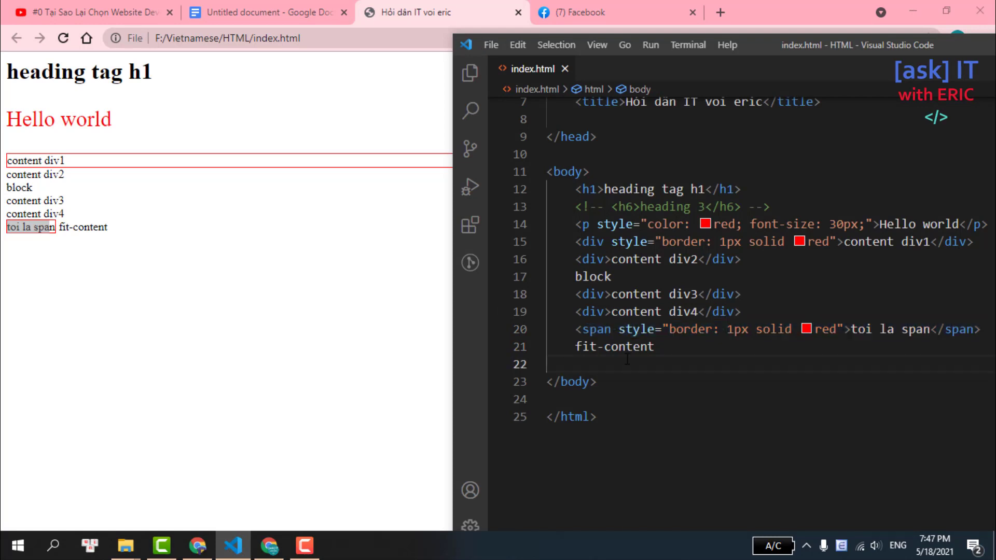
{"action": "key", "text": "ctrl+v"}
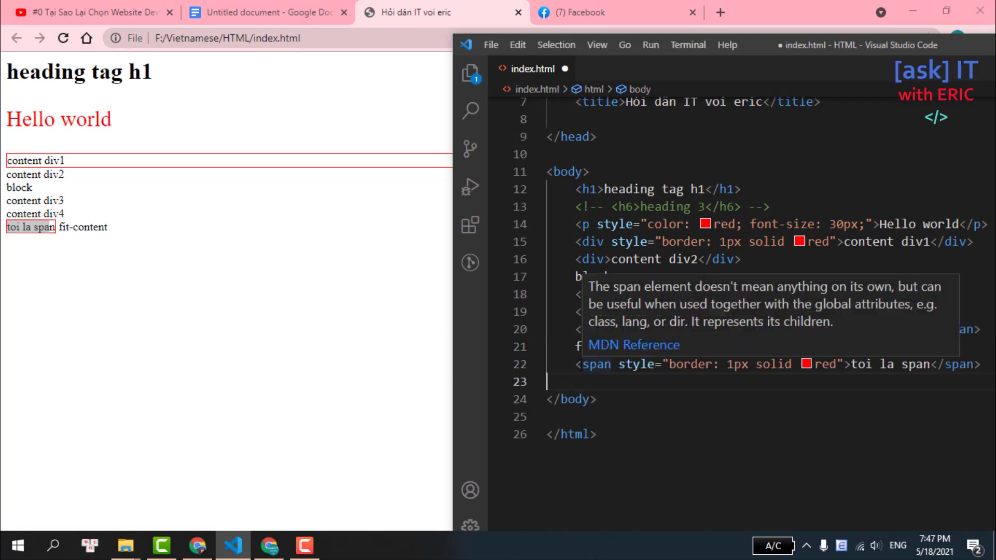
{"action": "left_click", "coordinate": [933, 364]}
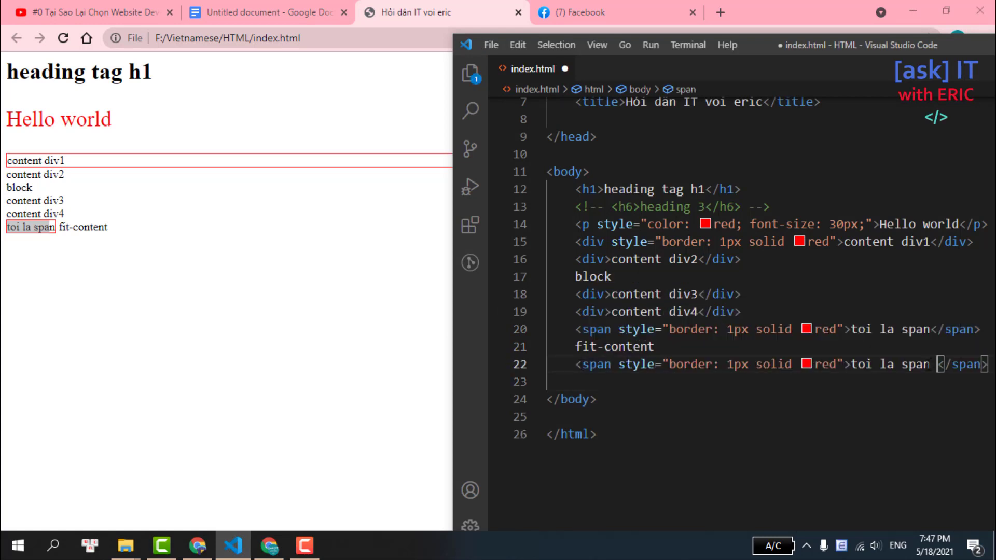
{"action": "type", "text": "2"}
- Save index.html and reload Chrome so the second span appears after fit-content
{"action": "left_click_drag", "start_coordinate": [677, 350], "coordinate": [575, 346]}
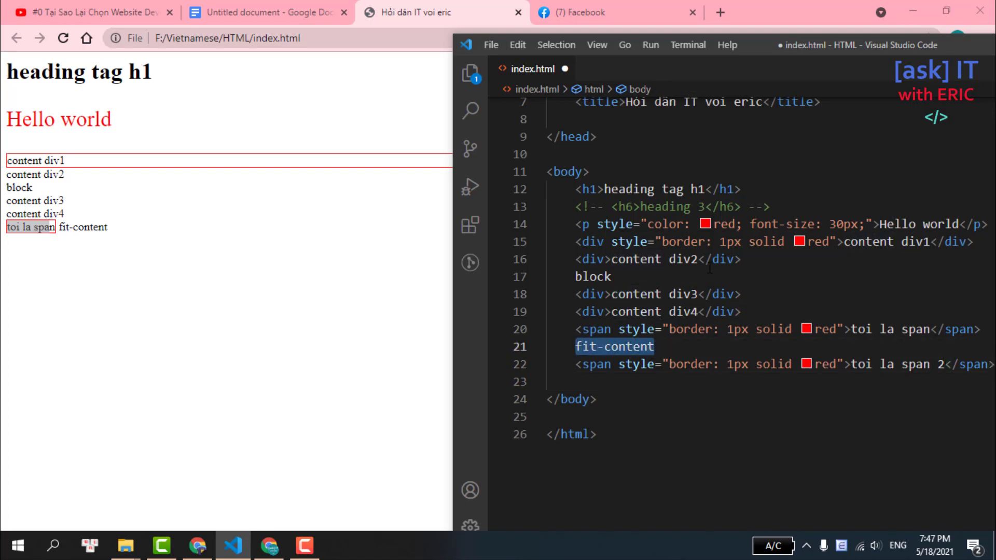
{"action": "left_click", "coordinate": [727, 259]}
{"action": "key", "text": "ctrl+s"}
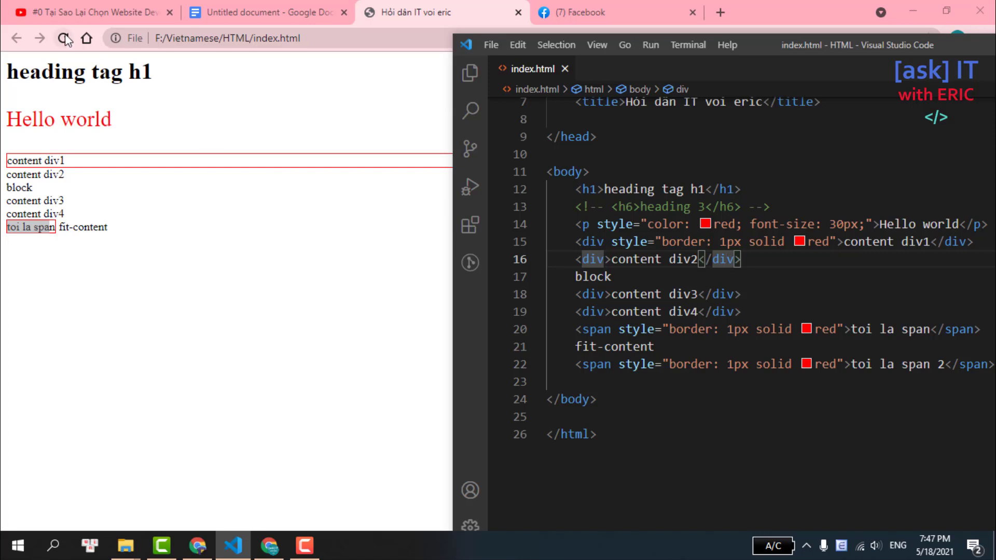
{"action": "left_click", "coordinate": [63, 38]}
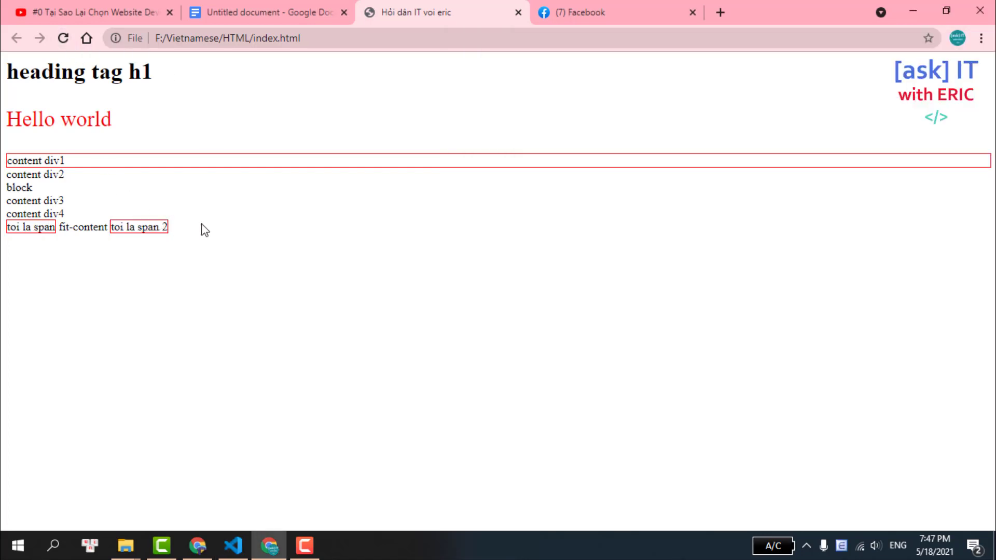
- Highlight the inline spans line and the 'content div2' block text to compare them, then return to the notes
{"action": "left_click_drag", "start_coordinate": [201, 223], "coordinate": [2, 229]}
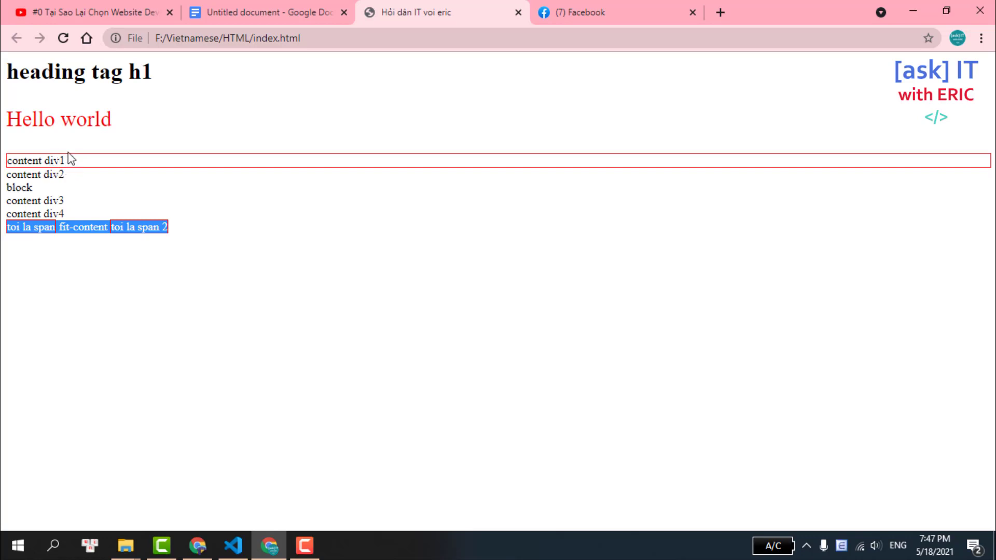
{"action": "left_click_drag", "start_coordinate": [86, 179], "coordinate": [4, 176]}
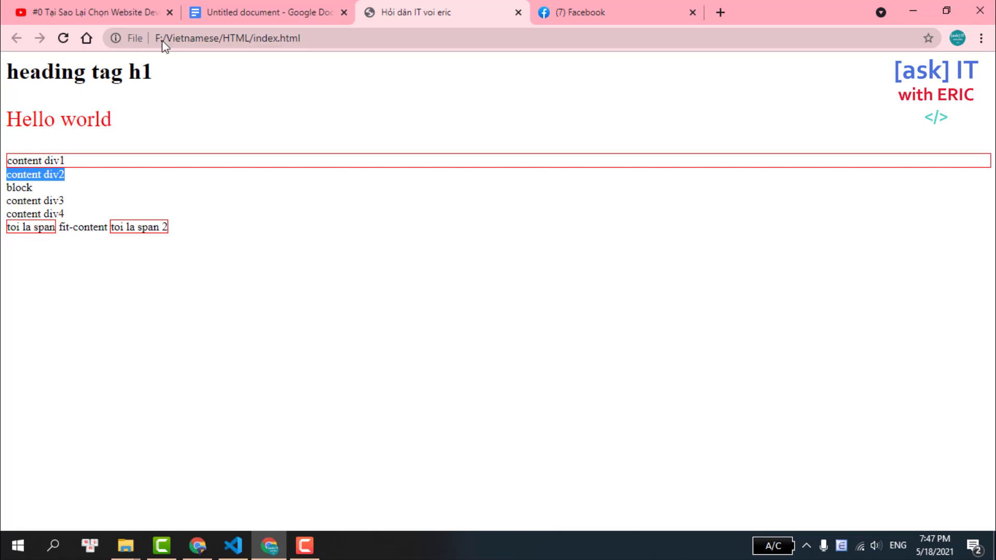
{"action": "left_click", "coordinate": [228, 13]}
- Append 'anchor' to the <a> entry, fixing the misspelling, then copy the word into a new tab
{"action": "scroll", "coordinate": [368, 194], "scroll_direction": "down", "scroll_amount": 1}
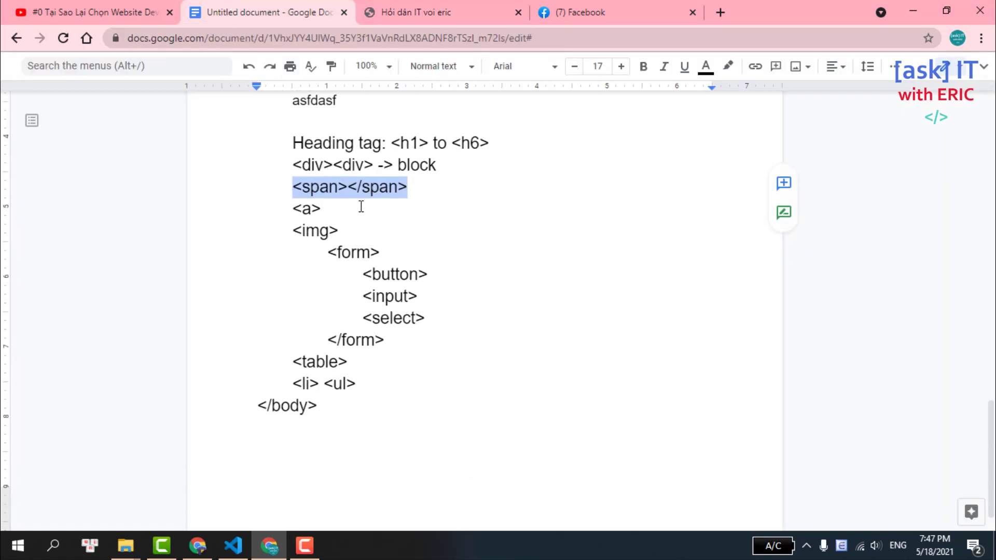
{"action": "left_click_drag", "start_coordinate": [322, 209], "coordinate": [294, 206]}
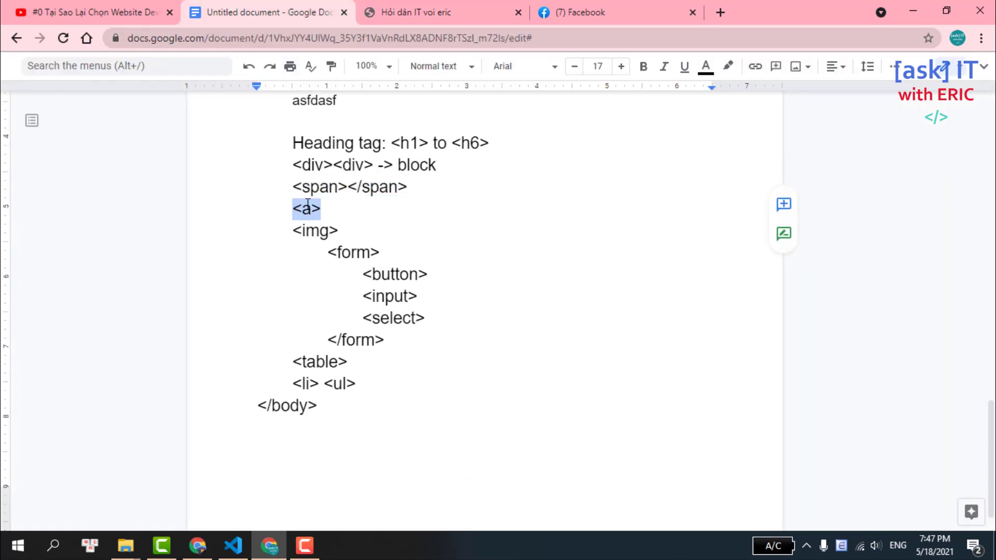
{"action": "left_click", "coordinate": [337, 210]}
{"action": "type", "text": "ang"}
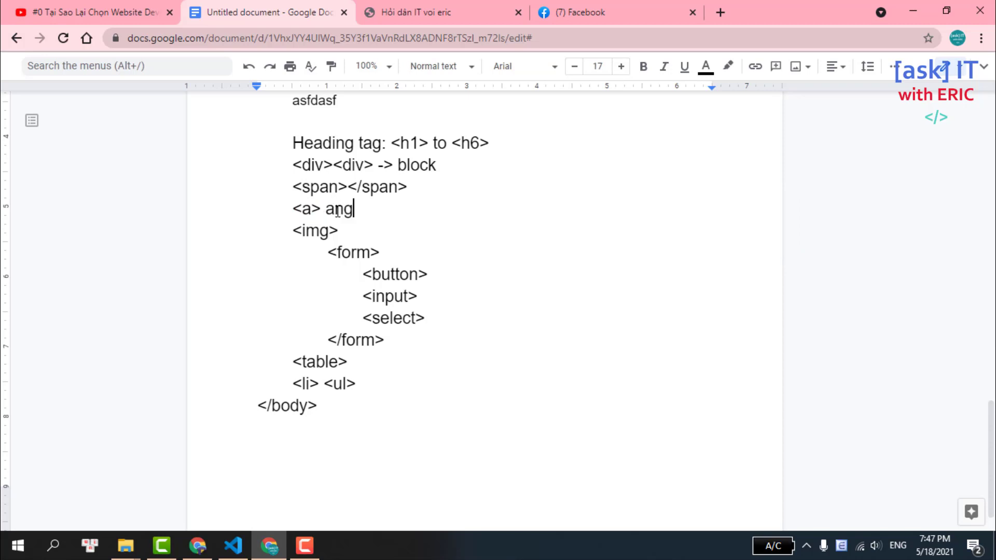
{"action": "type", "text": "chor"}
{"action": "left_click", "coordinate": [353, 209]}
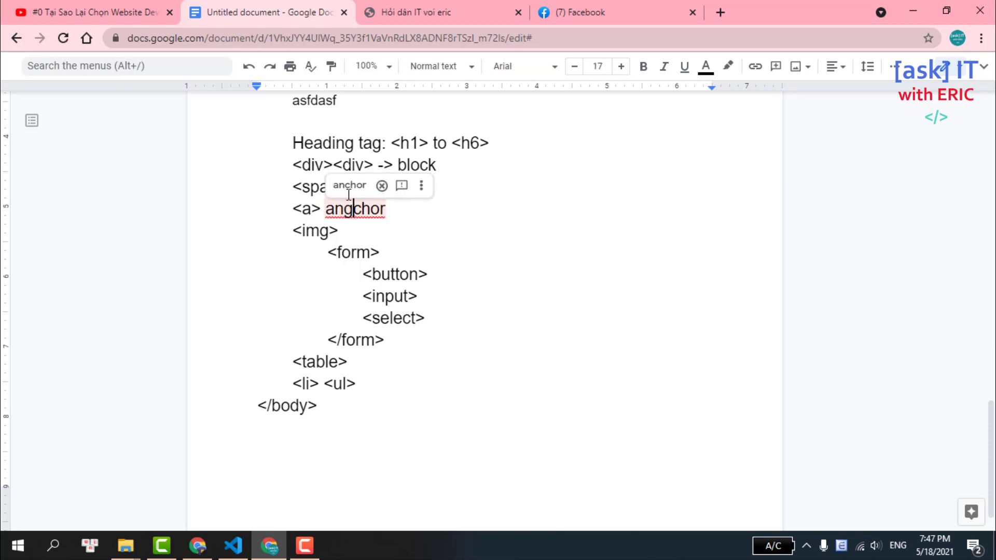
{"action": "left_click", "coordinate": [349, 188]}
{"action": "left_click_drag", "start_coordinate": [378, 209], "coordinate": [330, 207]}
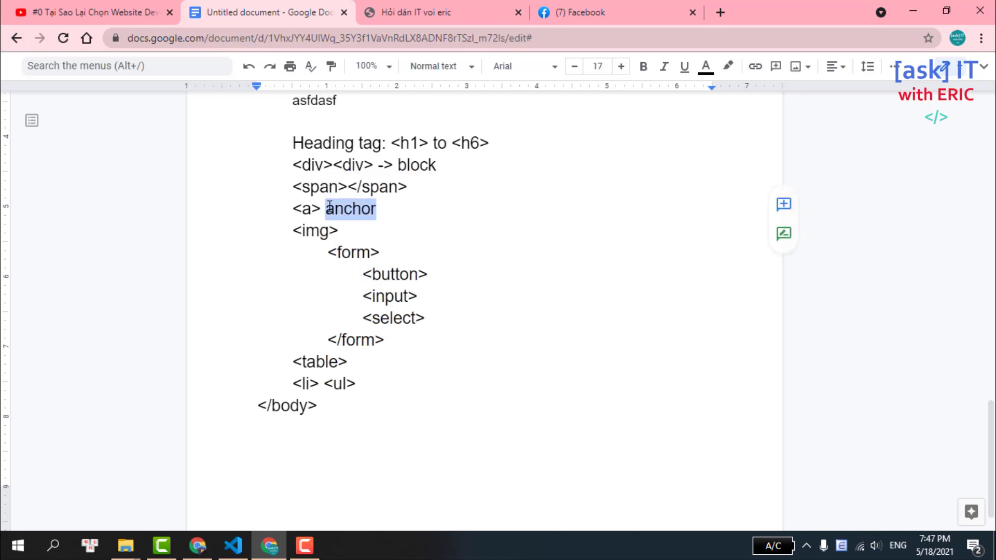
{"action": "left_click", "coordinate": [719, 12]}
- Search Google for 'anchor', view the image results, and go back to the notes
{"action": "type", "text": "anchor"}
{"action": "key", "text": "Return"}
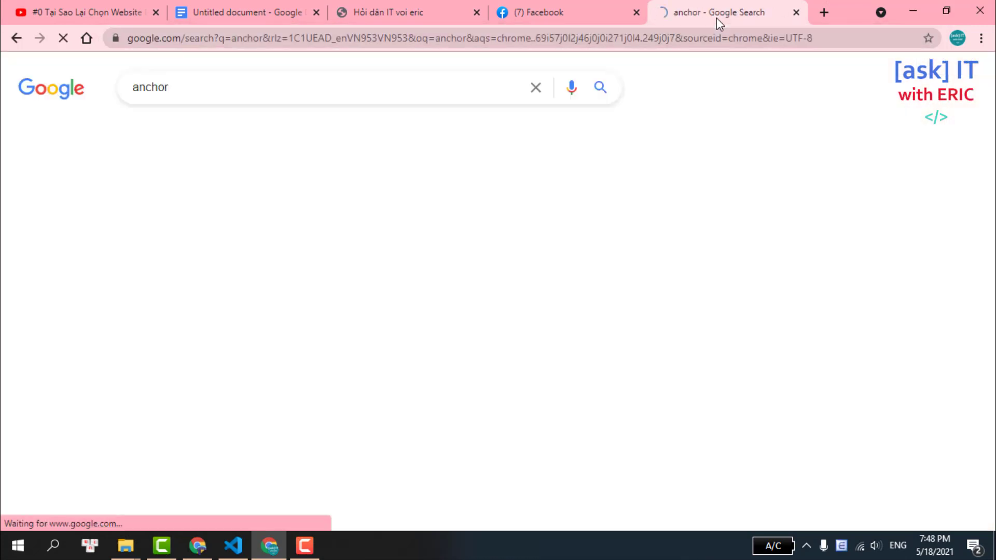
{"action": "left_click", "coordinate": [207, 132]}
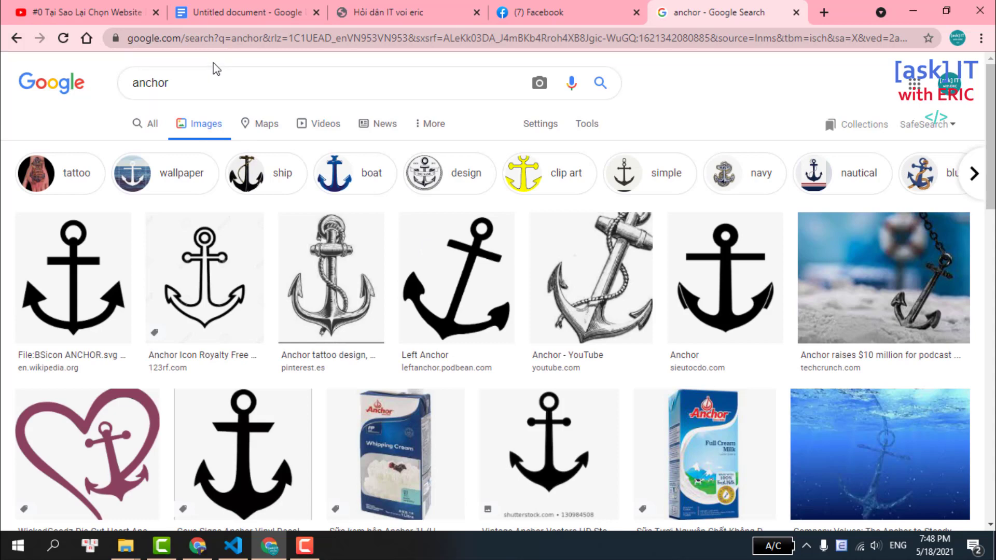
{"action": "left_click", "coordinate": [253, 9]}
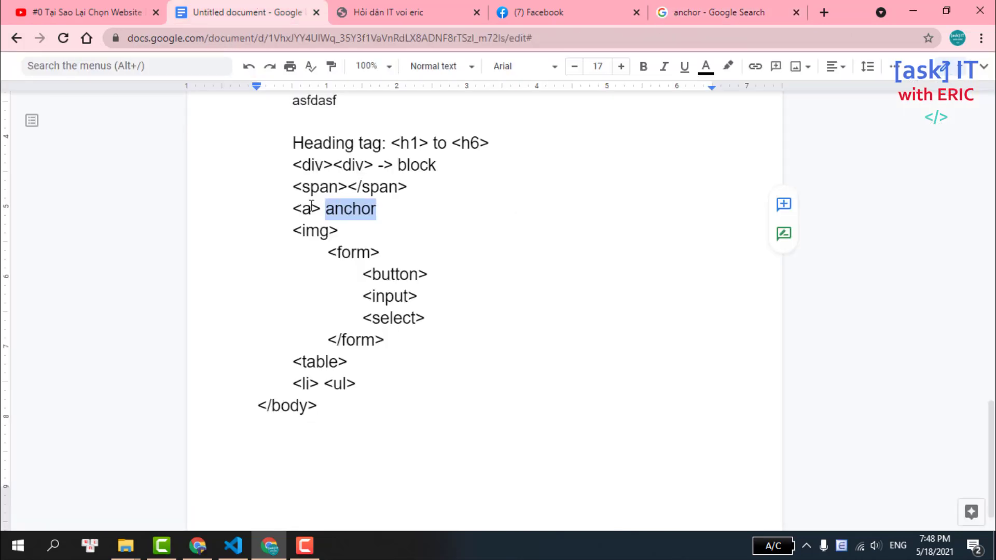
- Add an indented <a> element on line 23 containing the text 'Toi la tag a'
{"action": "left_click", "coordinate": [238, 551]}
{"action": "scroll", "coordinate": [588, 312], "scroll_direction": "down", "scroll_amount": 2}
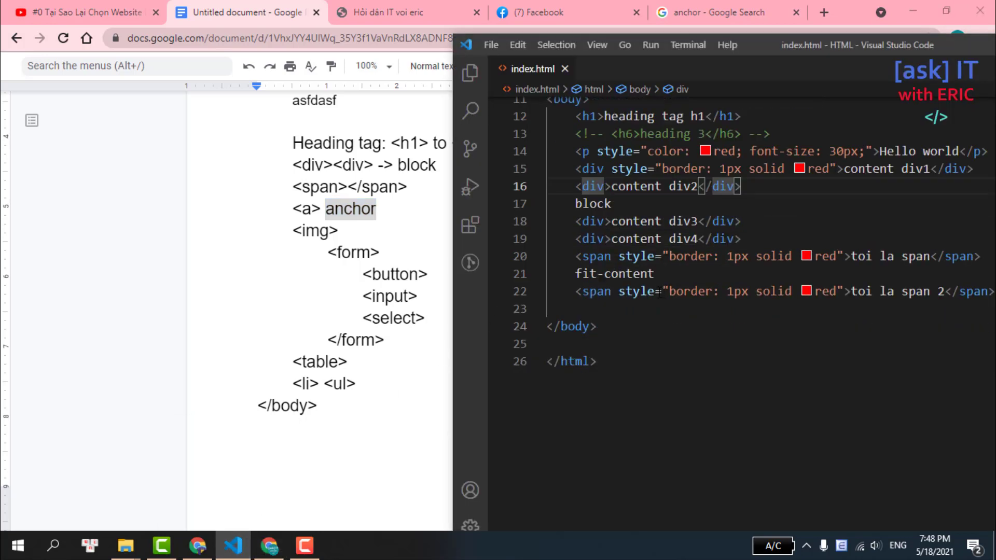
{"action": "left_click", "coordinate": [588, 312]}
{"action": "key", "text": "Tab"}
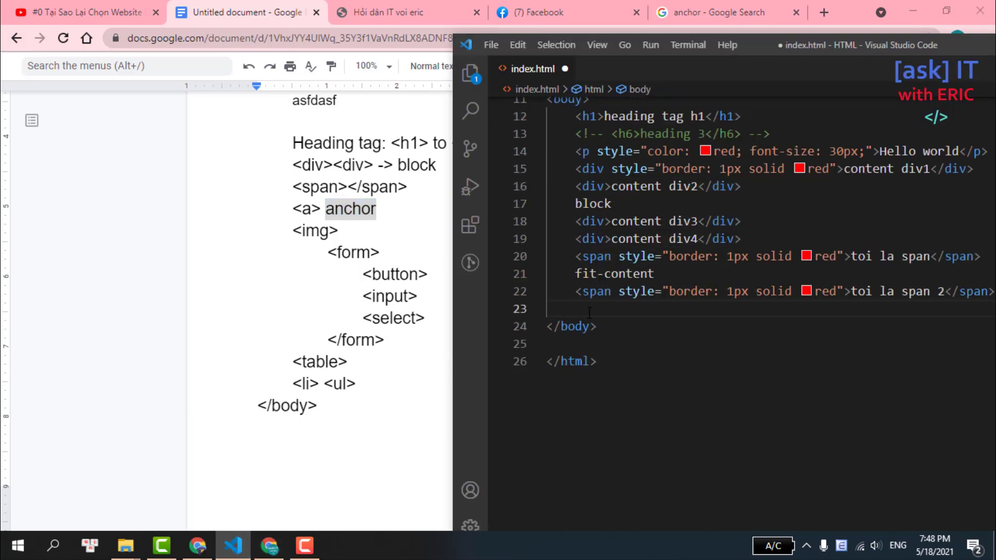
{"action": "type", "text": "a"}
{"action": "key", "text": "Return"}
{"action": "type", "text": "Toi"}
{"action": "type", "text": " laf"}
{"action": "key", "text": "BackSpace"}
{"action": "type", "text": "tag a</a>"}
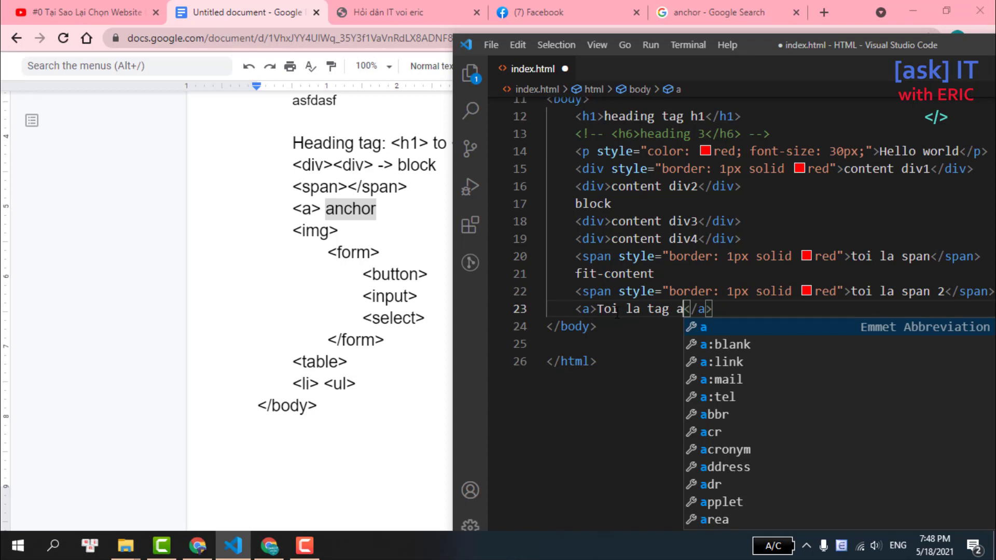
- Give the link's opening tag an empty href attribute from the autocomplete suggestion
{"action": "left_click", "coordinate": [588, 309]}
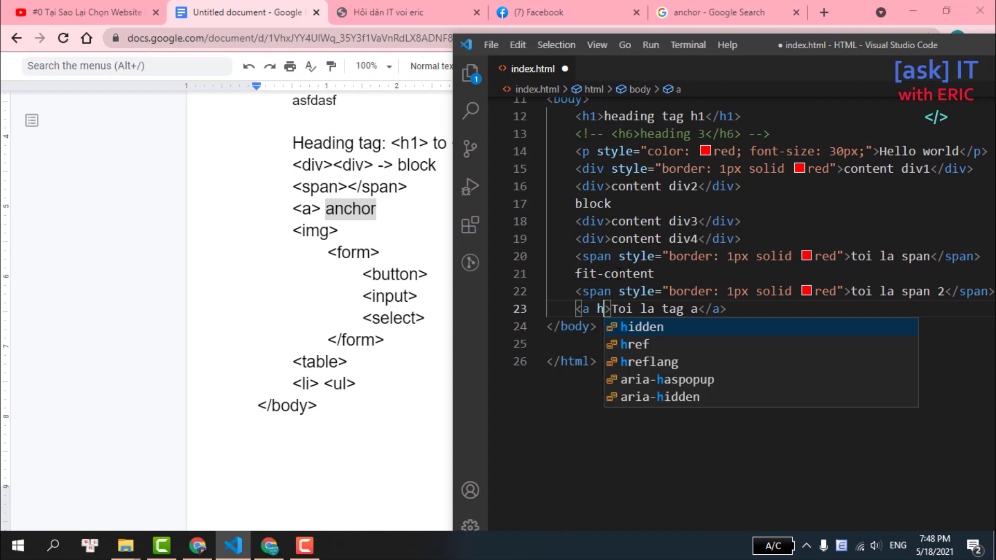
{"action": "key", "text": "Escape"}
{"action": "type", "text": "h"}
{"action": "type", "text": "ef"}
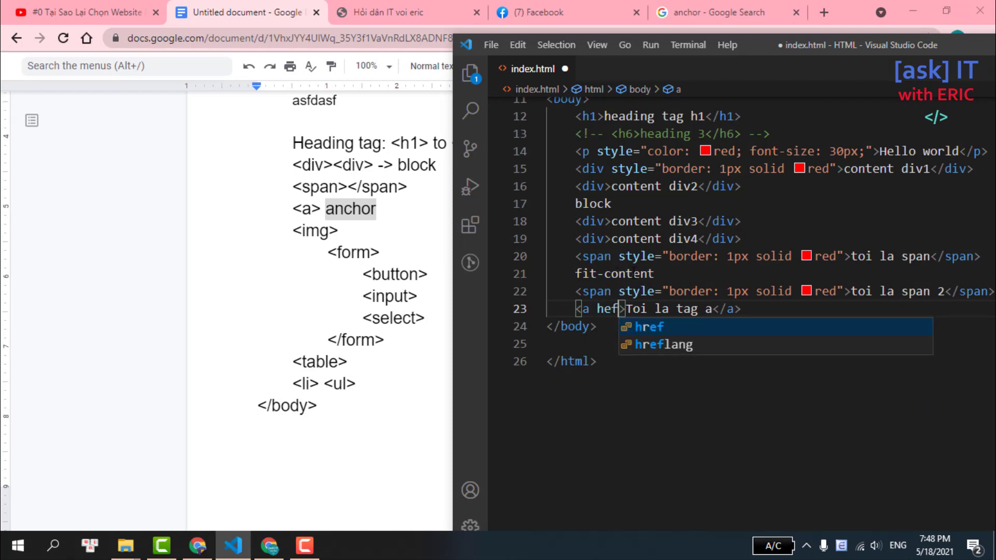
{"action": "left_click", "coordinate": [657, 332]}
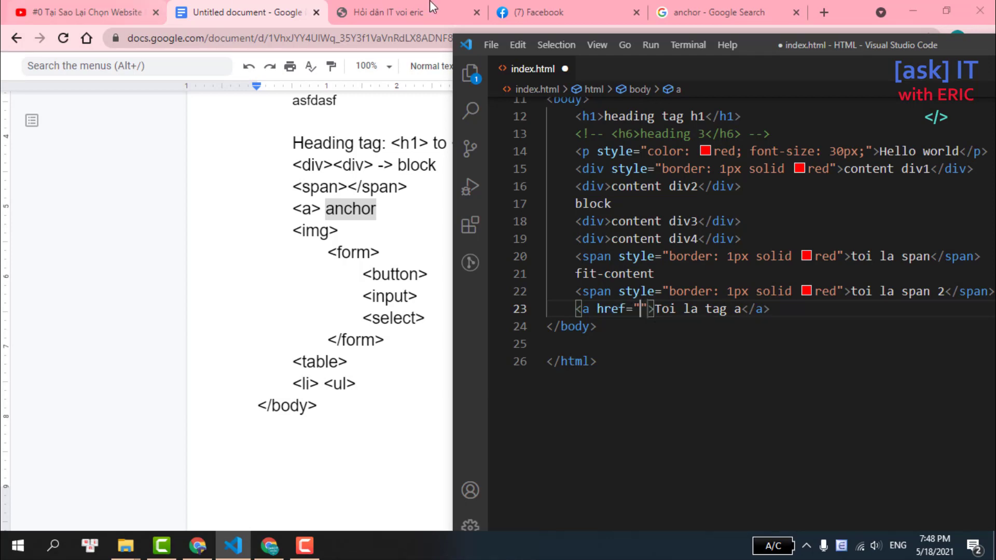
- Copy the YouTube video's URL from Chrome and paste it into the link's href
{"action": "left_click", "coordinate": [407, 6]}
{"action": "left_click", "coordinate": [78, 8]}
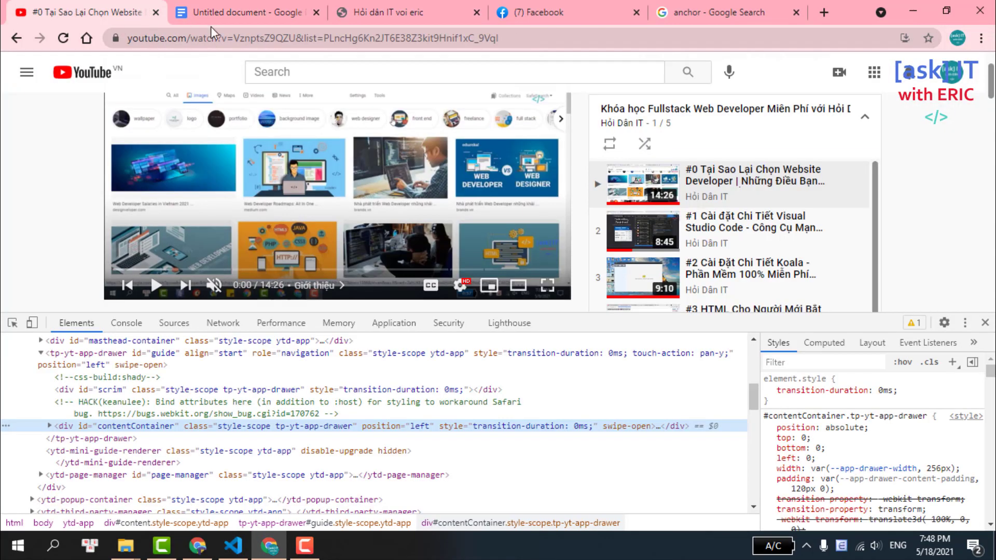
{"action": "left_click", "coordinate": [218, 38]}
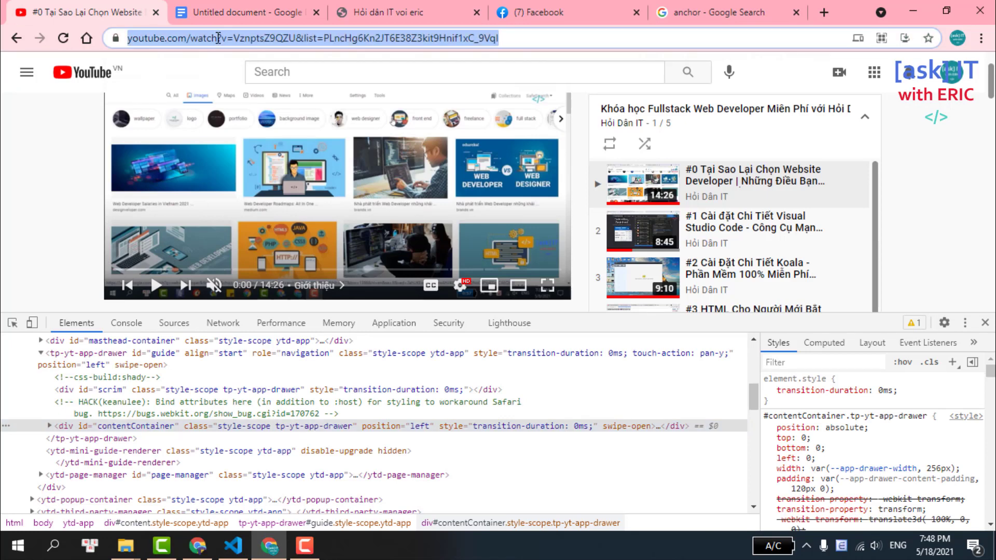
{"action": "left_click", "coordinate": [233, 545]}
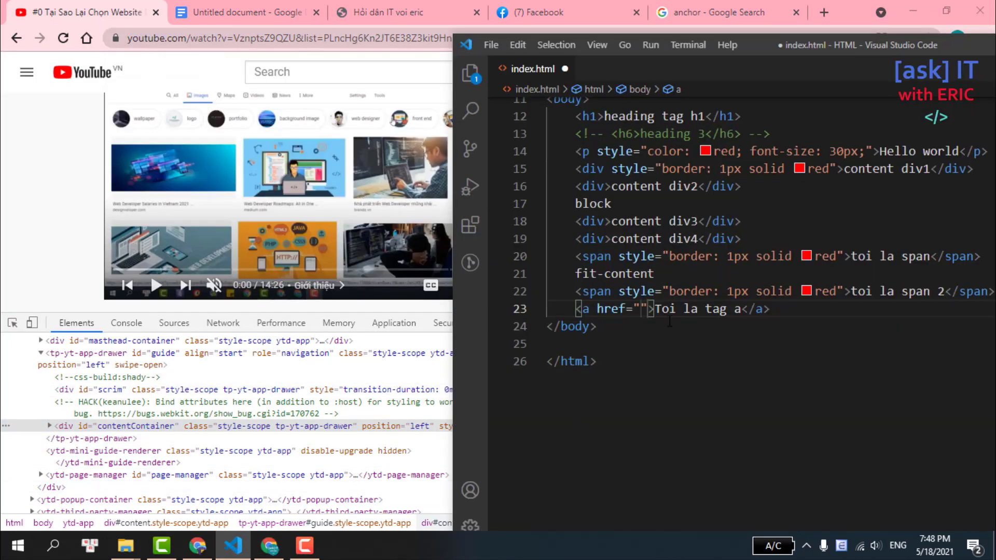
{"action": "key", "text": "ctrl+v"}
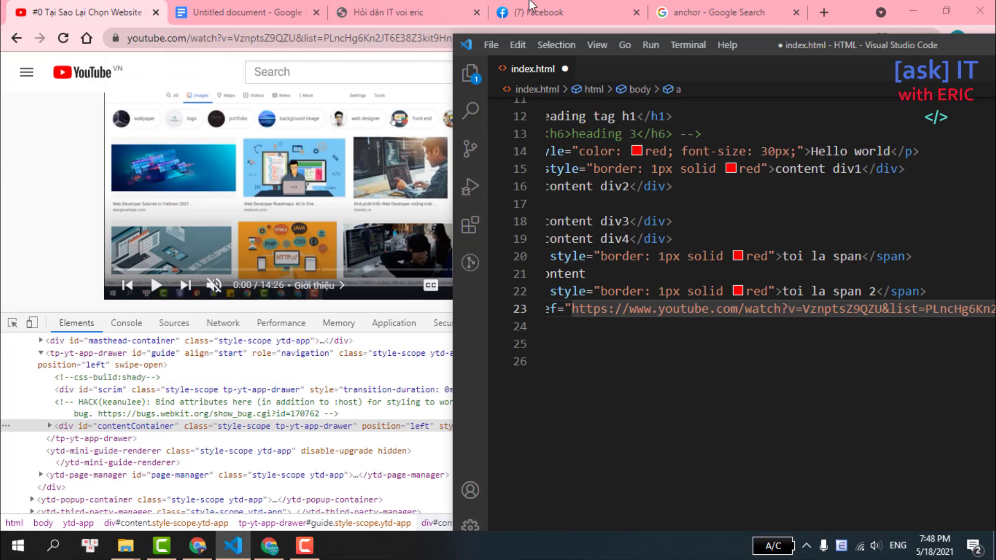
- Split the link over three lines, putting the text and closing tag on their own lines
{"action": "double_click", "coordinate": [769, 53]}
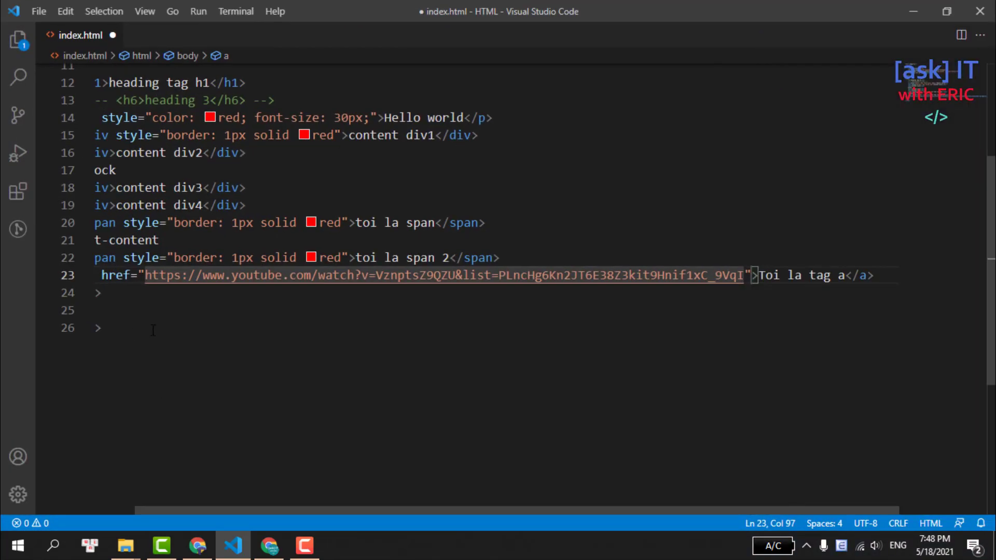
{"action": "mouse_move", "coordinate": [230, 513]}
{"action": "left_mouse_down"}
{"action": "mouse_move", "coordinate": [184, 514]}
{"action": "mouse_move", "coordinate": [229, 513]}
{"action": "left_mouse_up"}
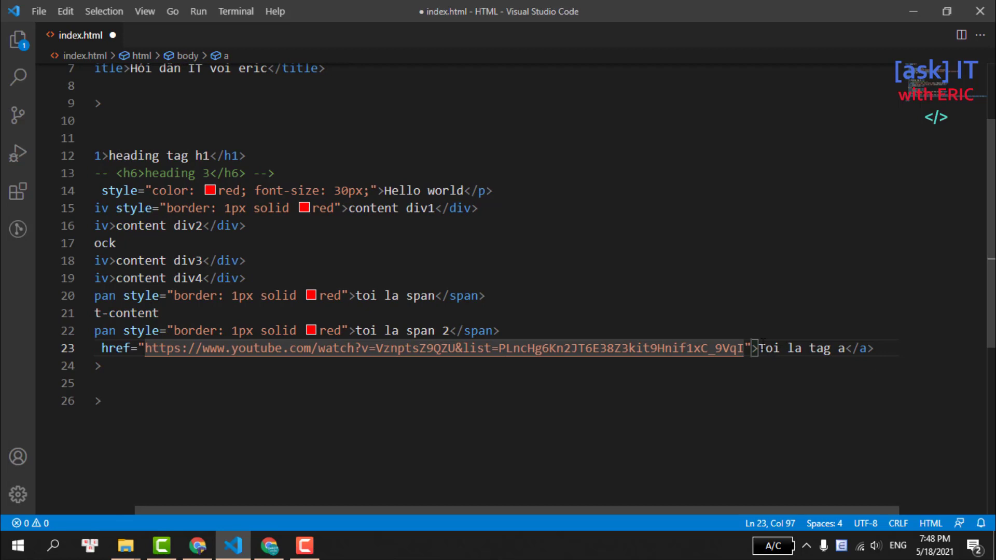
{"action": "left_click", "coordinate": [762, 341]}
{"action": "key", "text": "Return"}
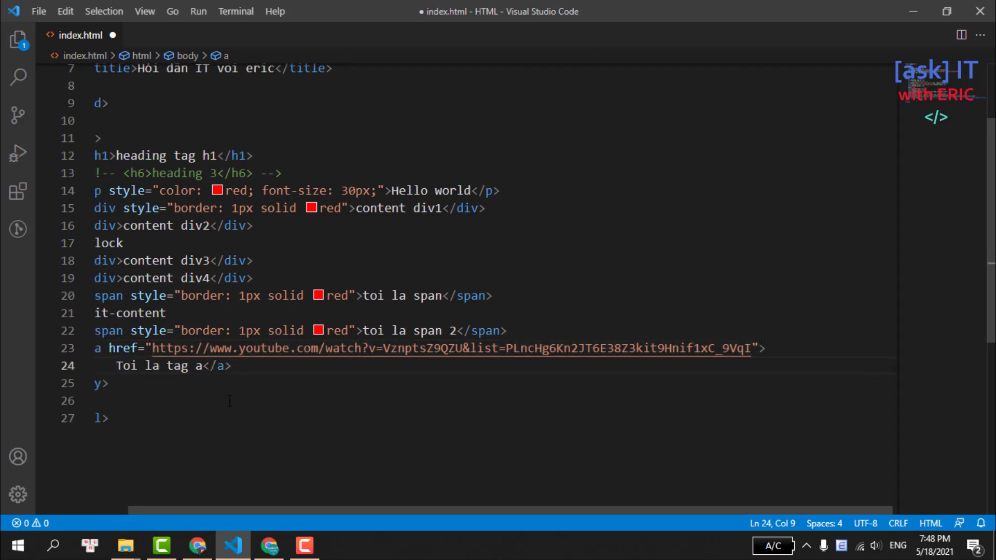
{"action": "left_click", "coordinate": [203, 365]}
{"action": "key", "text": "Return"}
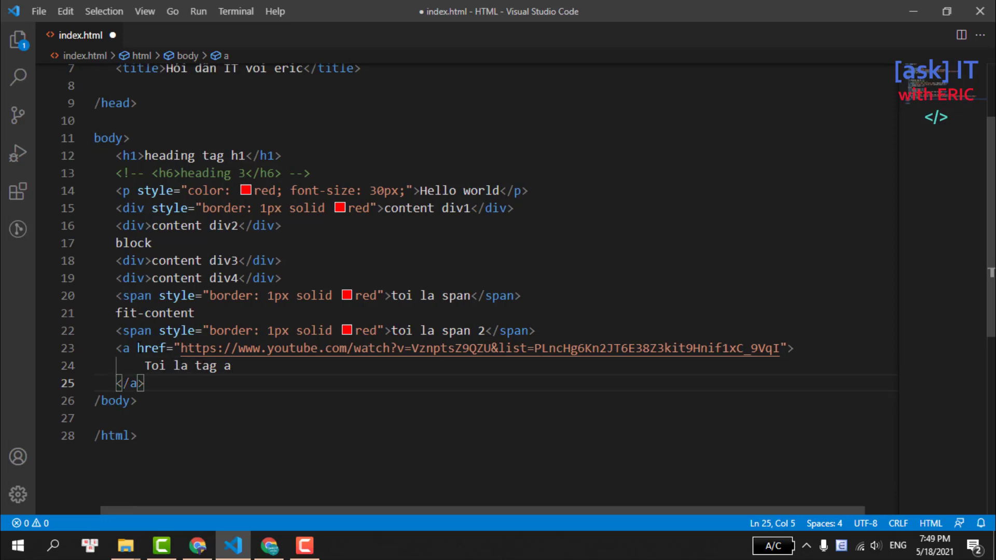
- Insert target="_blank" before the URL, remove the stray '=', and retype the href as 'hef='
{"action": "left_click", "coordinate": [138, 348]}
{"action": "type", "text": "targe"}
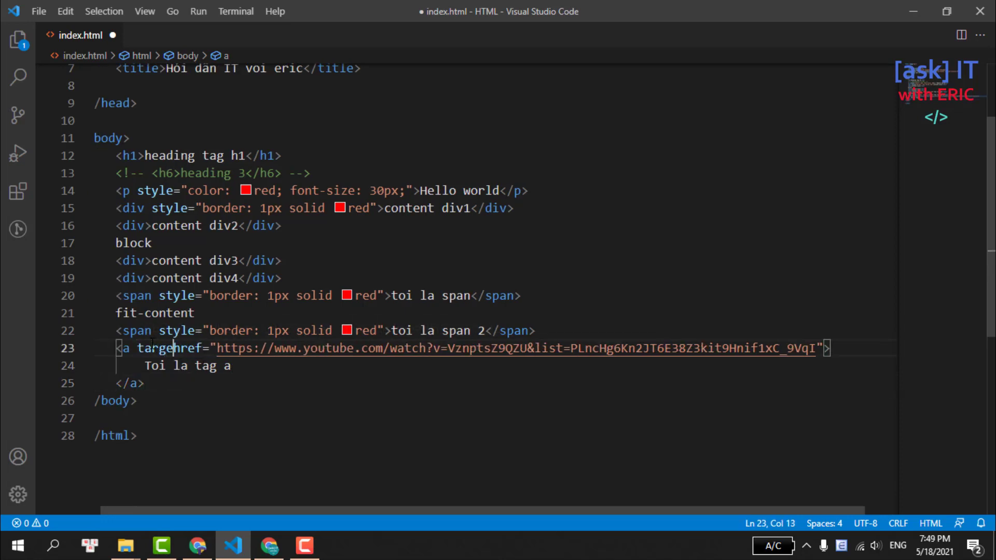
{"action": "type", "text": "t="}
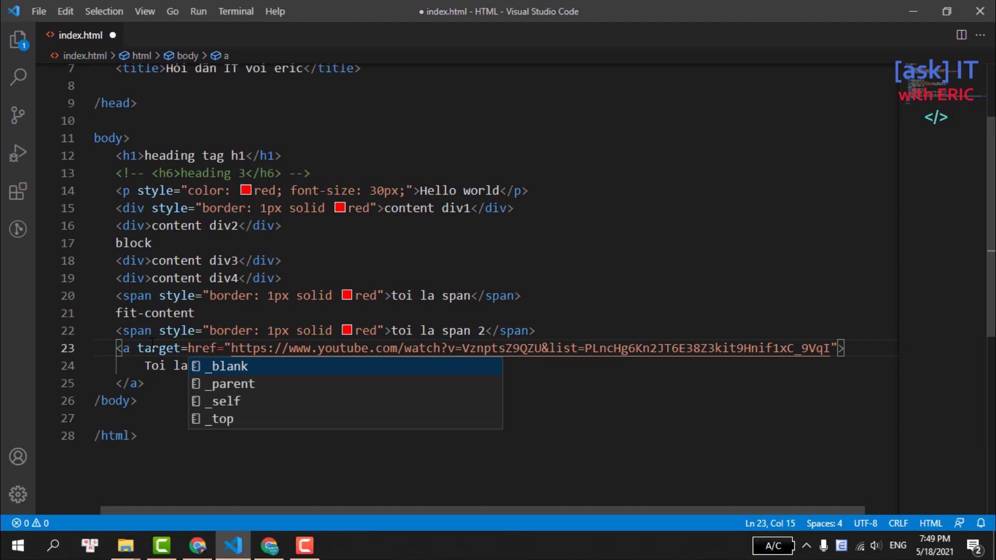
{"action": "key", "text": "Return"}
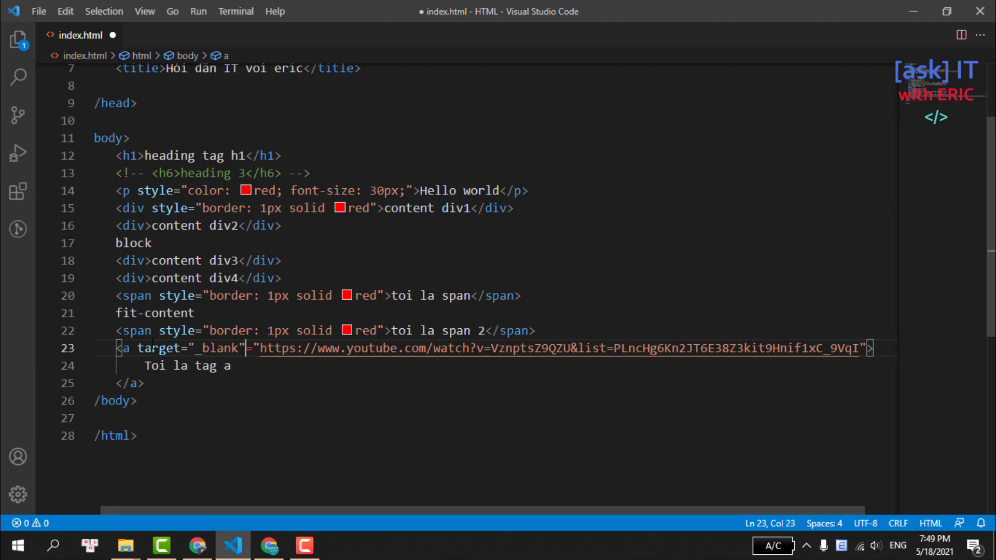
{"action": "key", "text": "Right"}
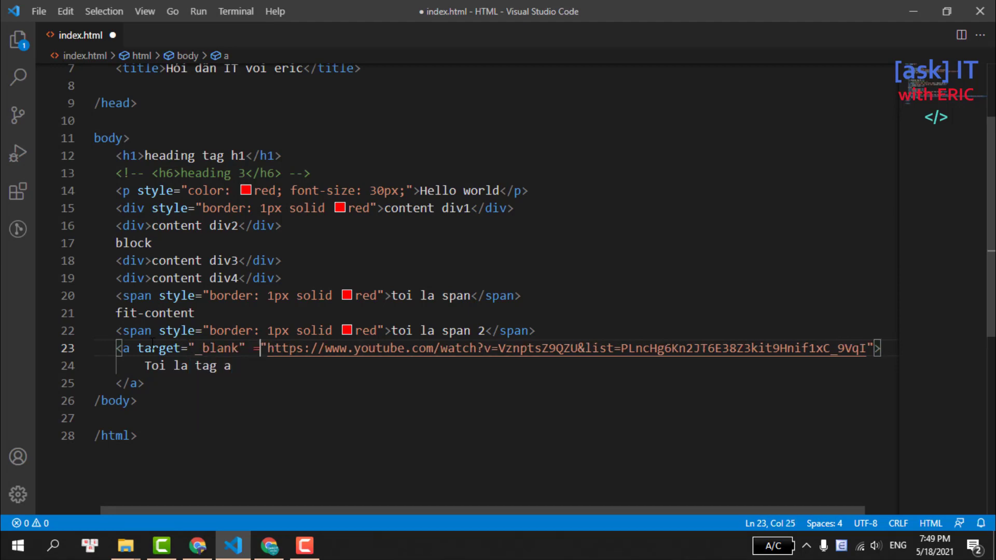
{"action": "key", "text": "BackSpace"}
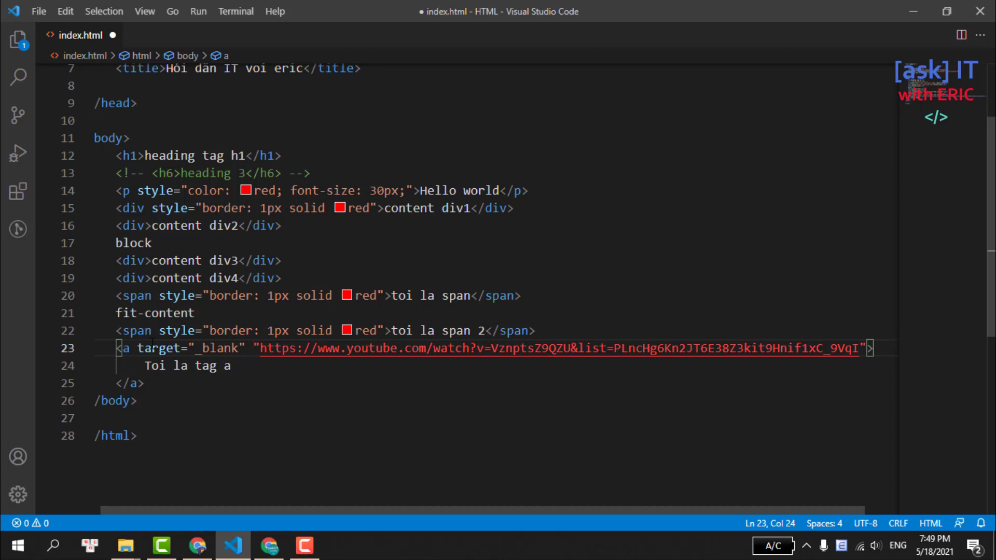
{"action": "type", "text": "hef="}
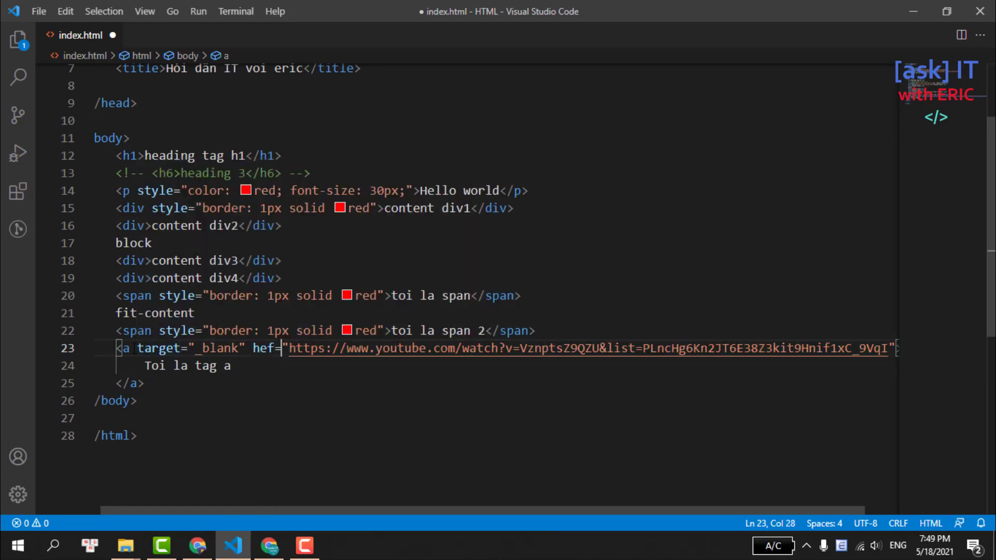
{"action": "left_click_drag", "start_coordinate": [130, 348], "coordinate": [246, 349]}
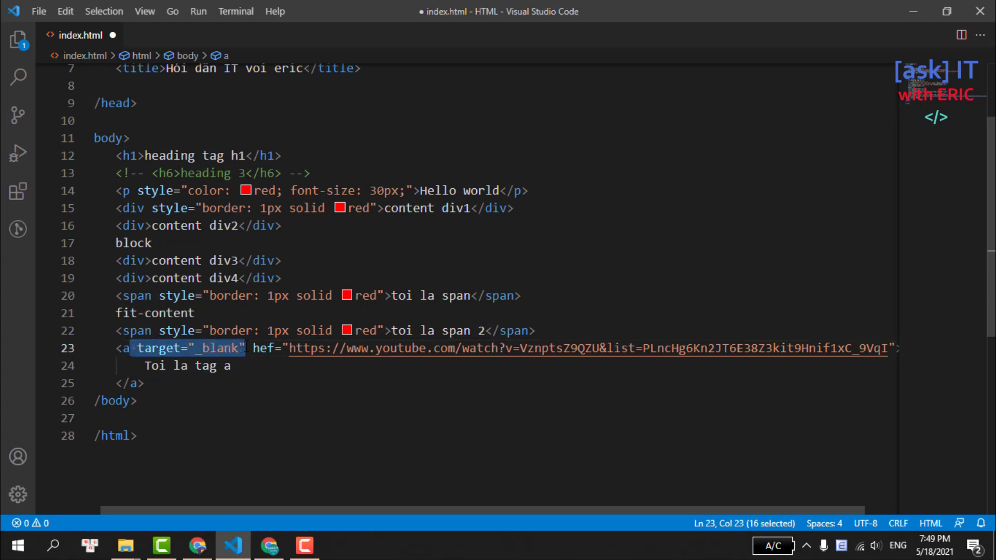
{"action": "double_click", "coordinate": [263, 348]}
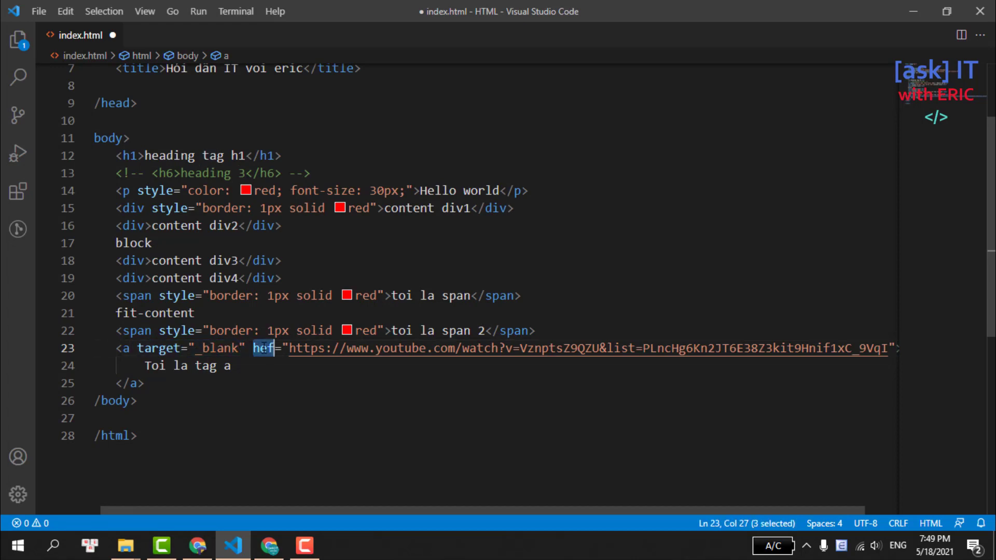
- Save index.html and look over the link's hef attribute and its text 'Toi la tag a'
{"action": "key", "text": "ctrl+s"}
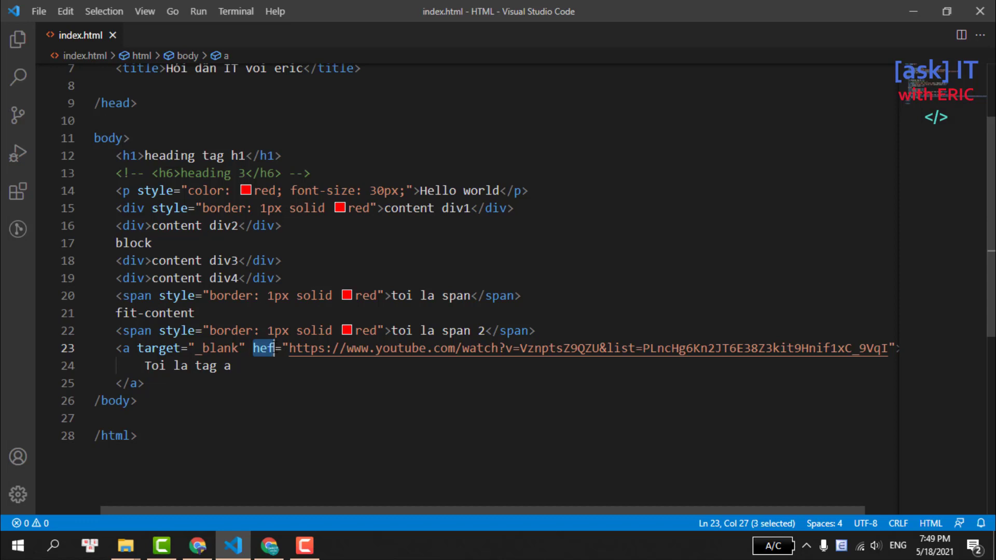
{"action": "left_click", "coordinate": [231, 366]}
{"action": "double_click", "coordinate": [264, 348]}
{"action": "left_click_drag", "start_coordinate": [139, 369], "coordinate": [247, 368]}
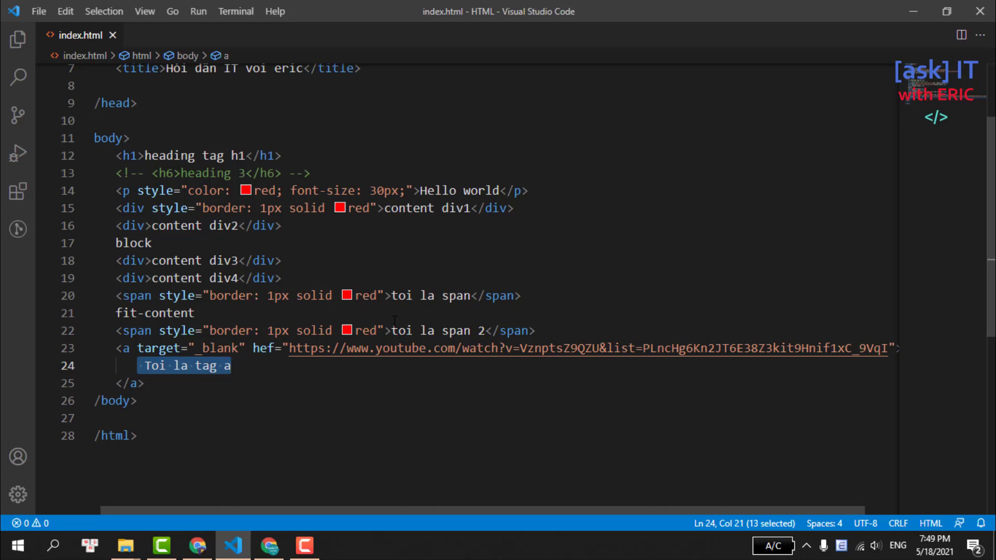
{"action": "key", "text": "Down"}
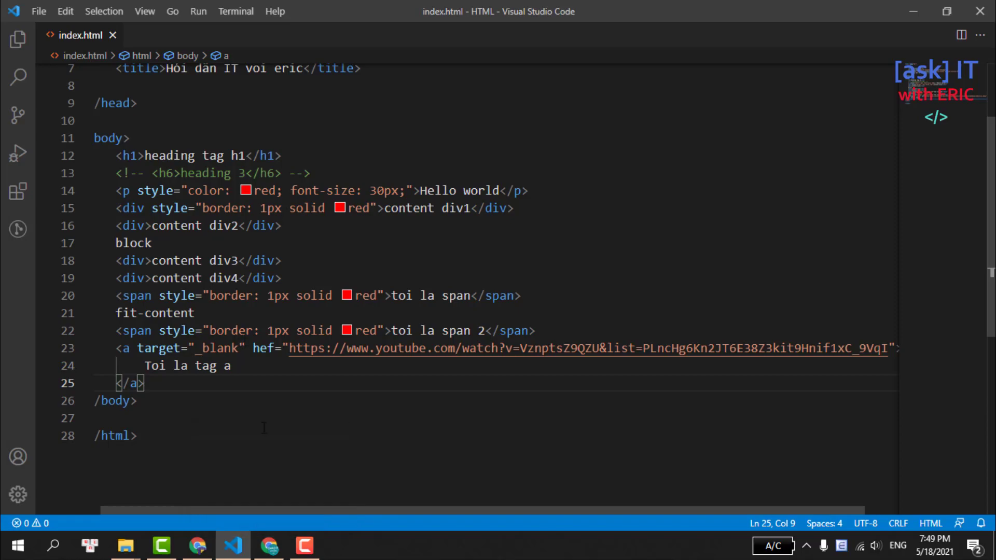
{"action": "left_click", "coordinate": [270, 545]}
- Reload index.html and inspect the link text in an enlarged DevTools panel
{"action": "left_click", "coordinate": [244, 12]}
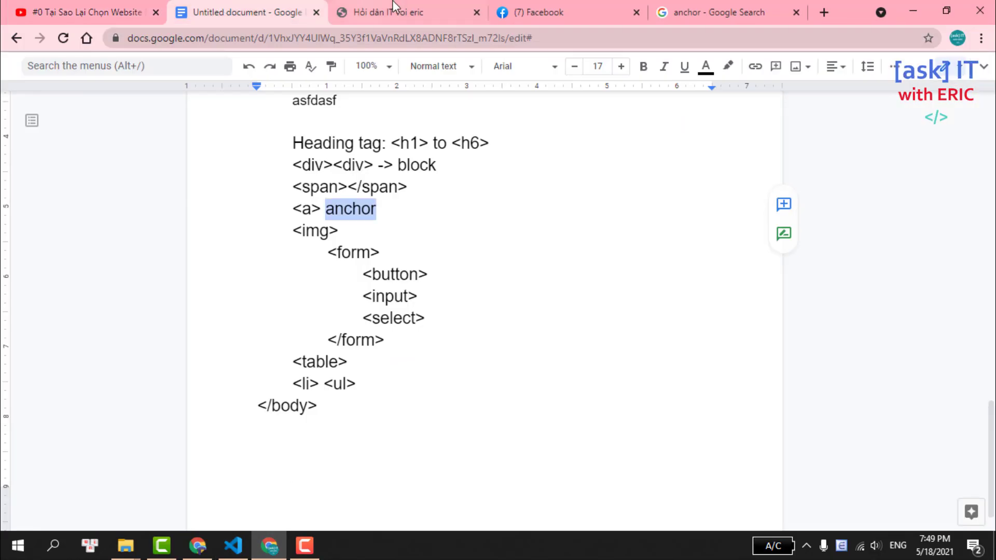
{"action": "left_click", "coordinate": [392, 8]}
{"action": "left_click", "coordinate": [63, 38]}
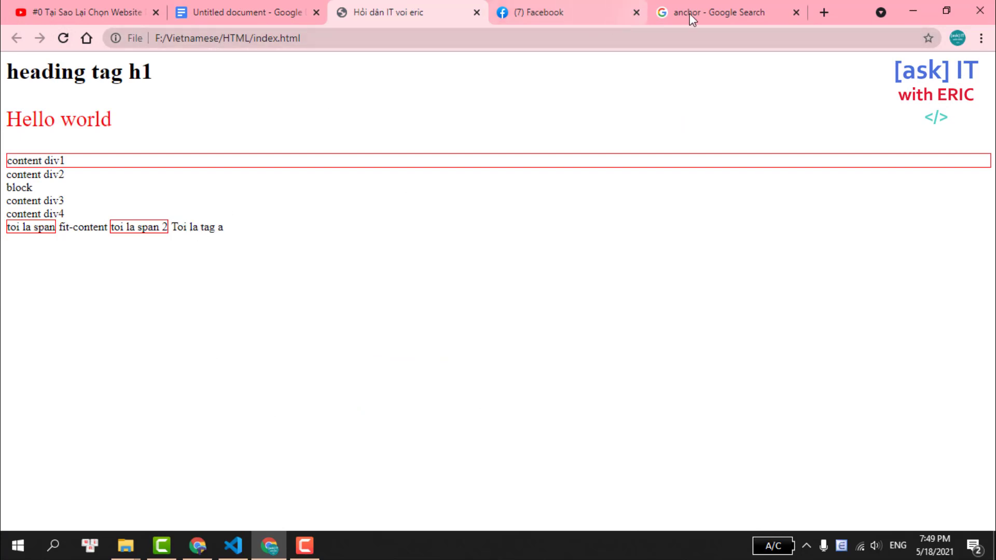
{"action": "triple_click", "coordinate": [198, 226]}
{"action": "right_click", "coordinate": [198, 226]}
{"action": "left_click", "coordinate": [224, 296]}
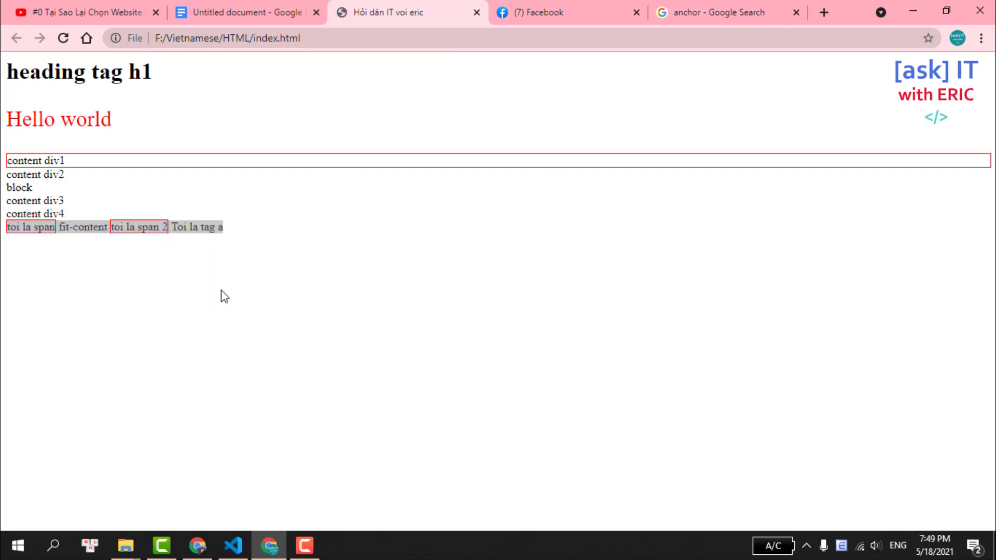
{"action": "left_click_drag", "start_coordinate": [634, 487], "coordinate": [634, 288]}
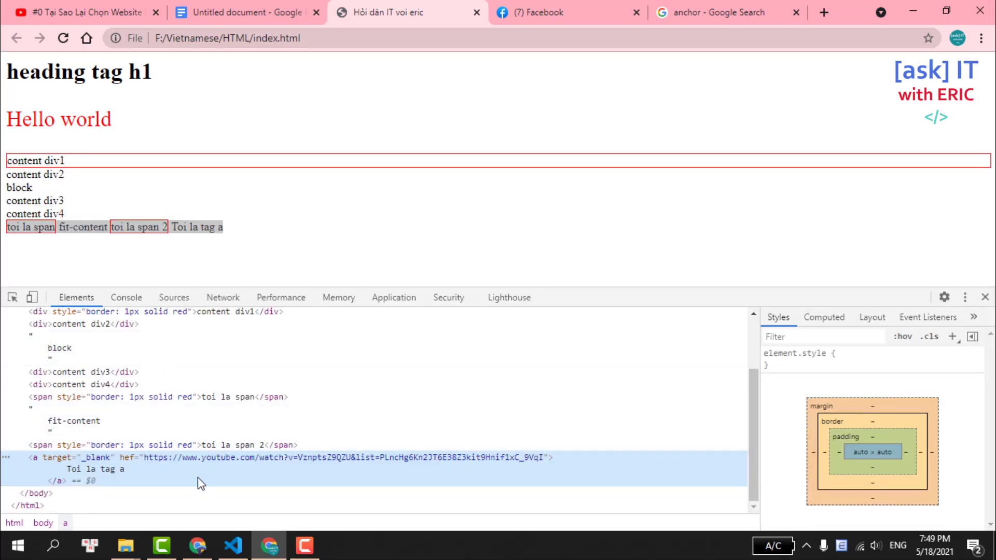
- Correct 'hef' to 'href' in VS Code, save, and reload Chrome to render the link
{"action": "left_click", "coordinate": [233, 546]}
{"action": "left_click", "coordinate": [259, 348]}
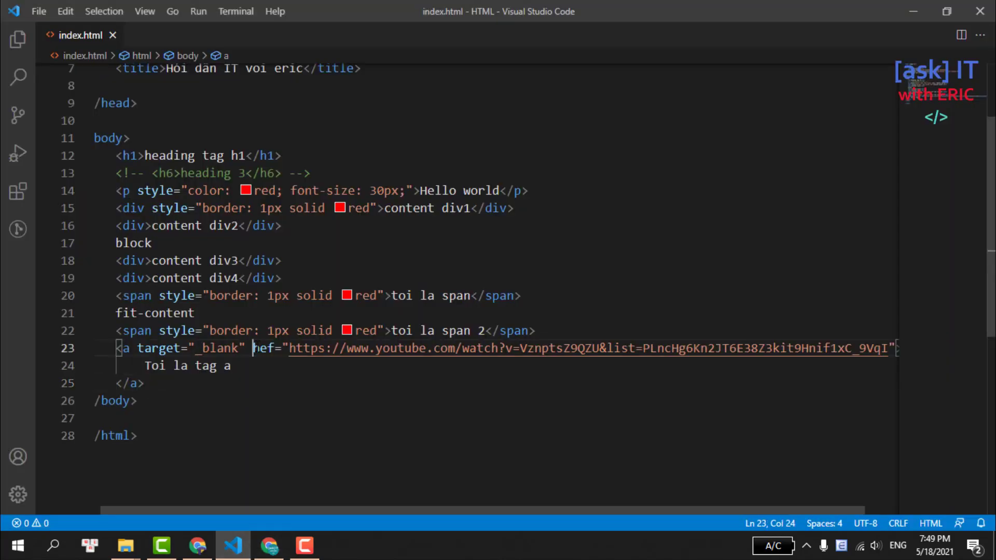
{"action": "type", "text": "r"}
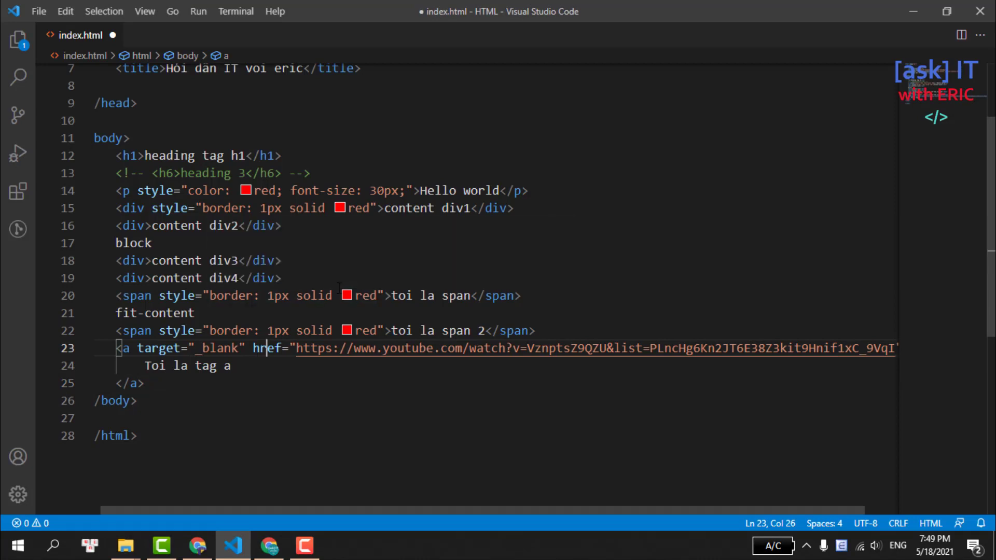
{"action": "key", "text": "ctrl+s"}
{"action": "left_click", "coordinate": [363, 173]}
{"action": "left_click", "coordinate": [917, 8]}
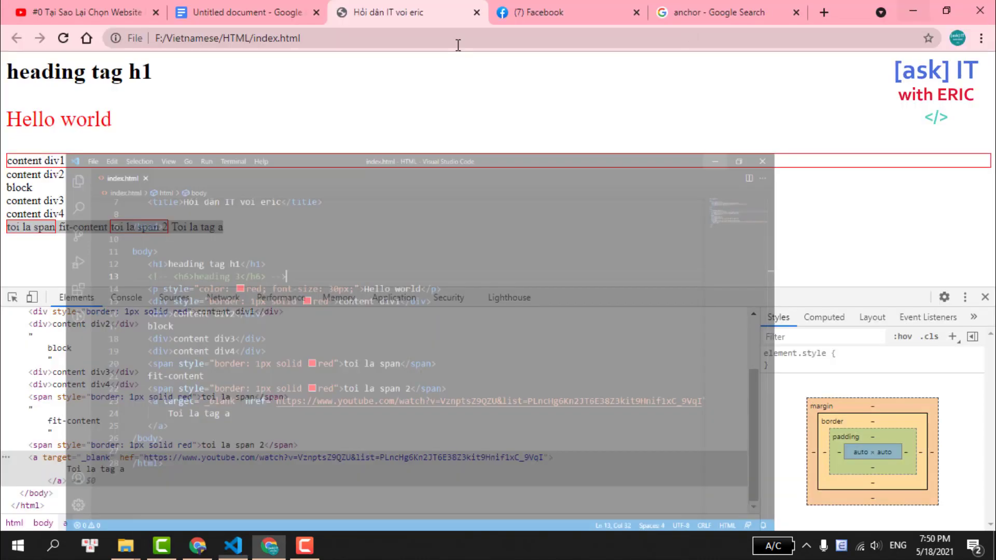
{"action": "left_click", "coordinate": [63, 38]}
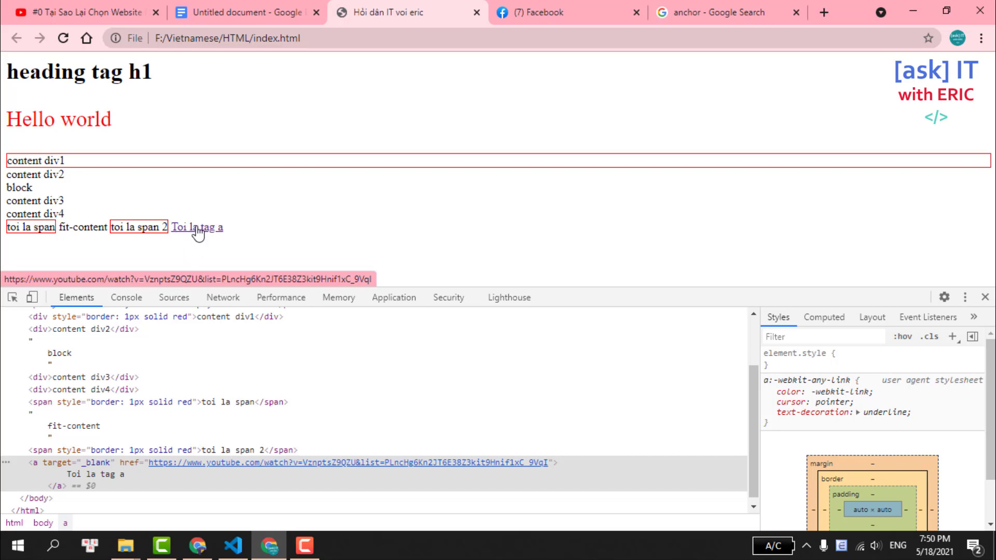
{"action": "left_click", "coordinate": [196, 228]}
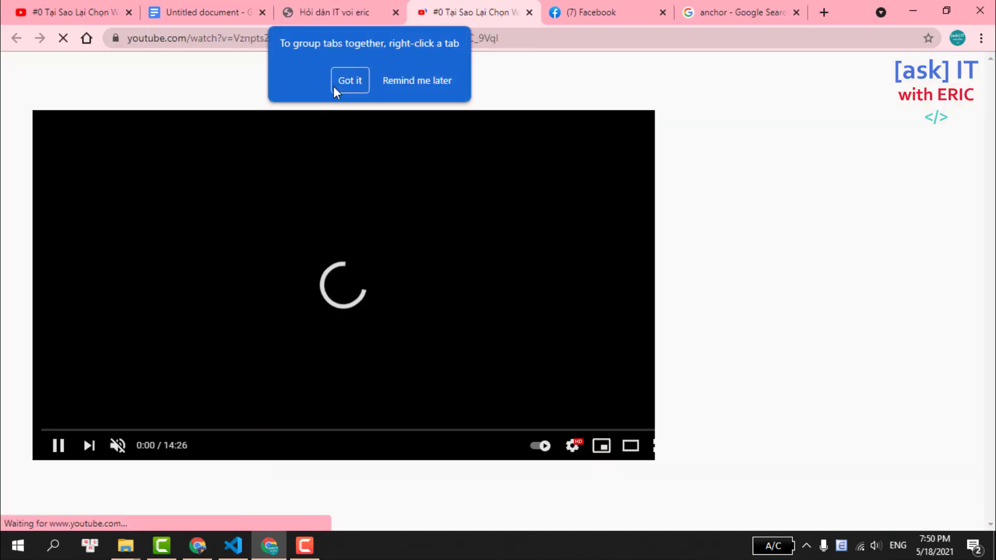
{"action": "left_click", "coordinate": [349, 86]}
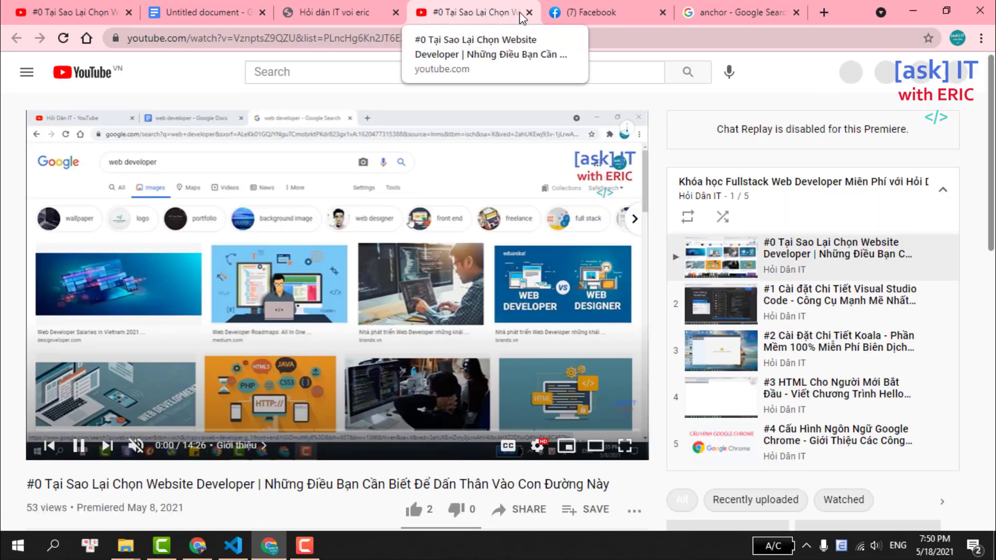
{"action": "left_click", "coordinate": [529, 12]}
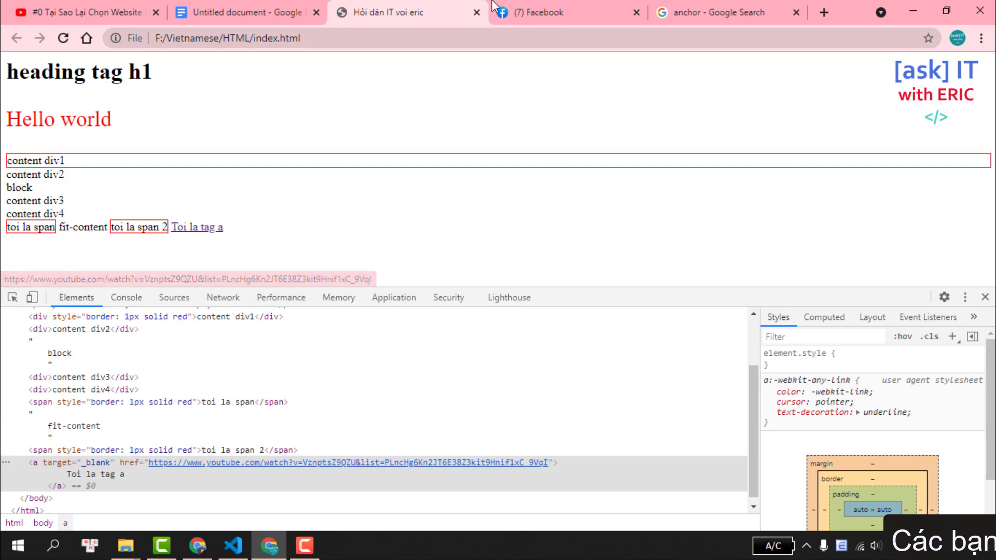
- Open the Facebook profile page, then glance at the Docs notes and index.html tabs
{"action": "left_click", "coordinate": [509, 7]}
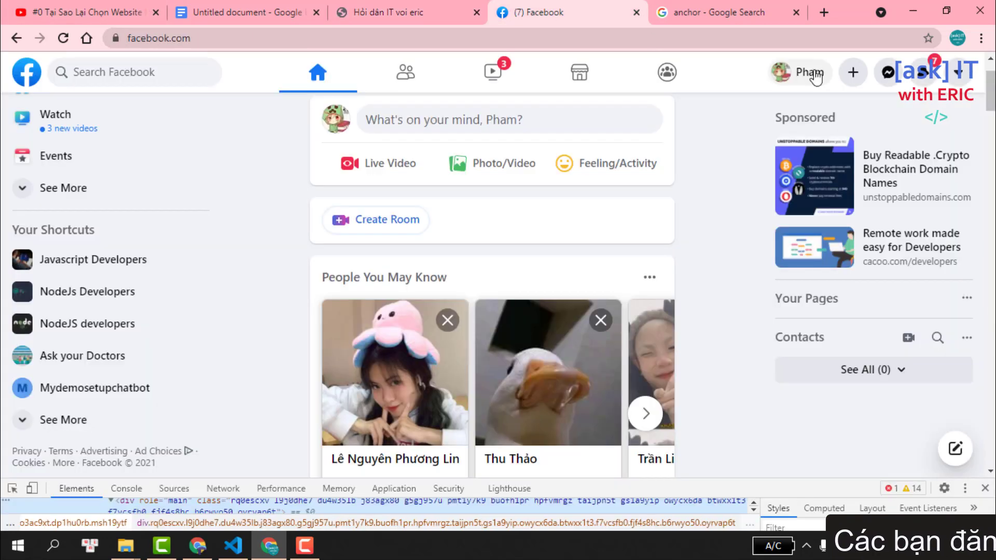
{"action": "left_click", "coordinate": [809, 73]}
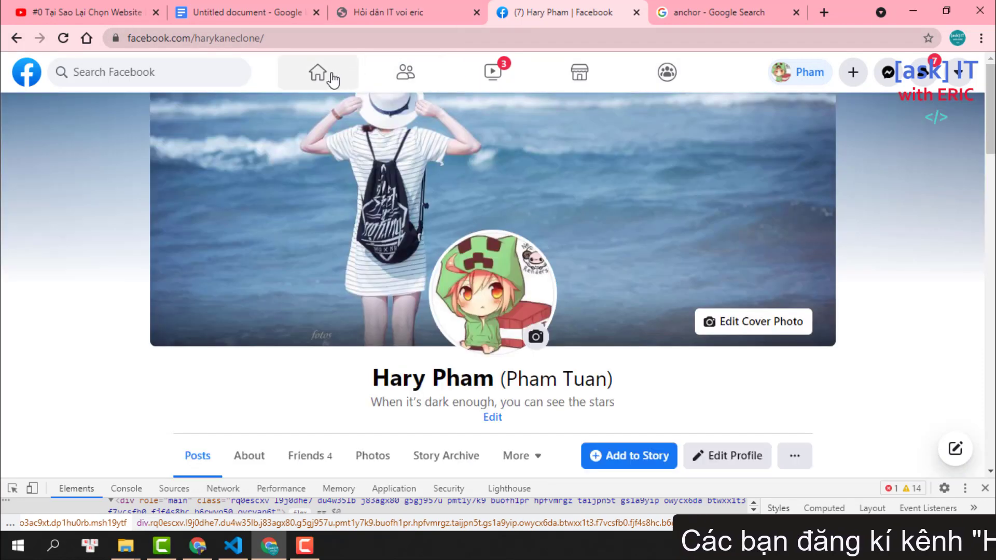
{"action": "left_click", "coordinate": [223, 1]}
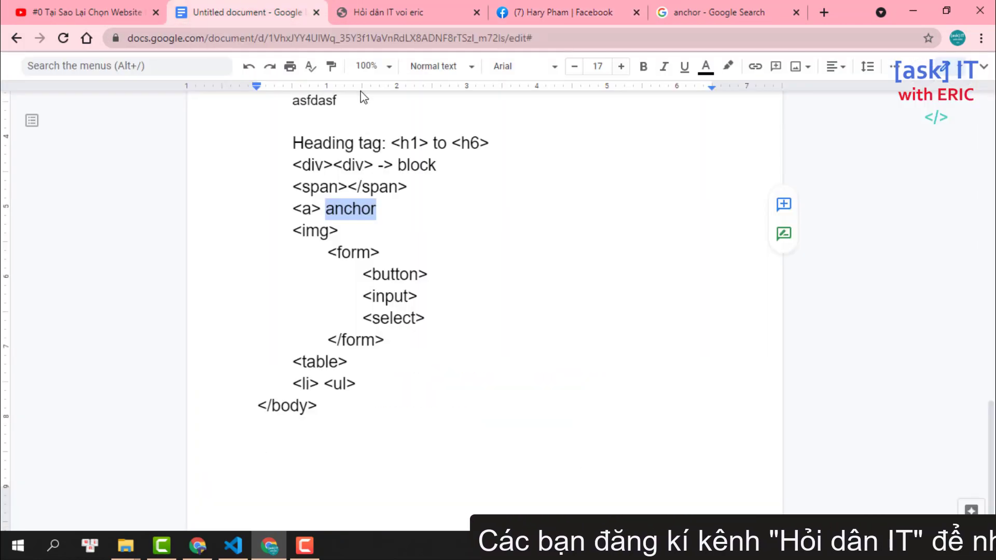
{"action": "left_click", "coordinate": [437, 5]}
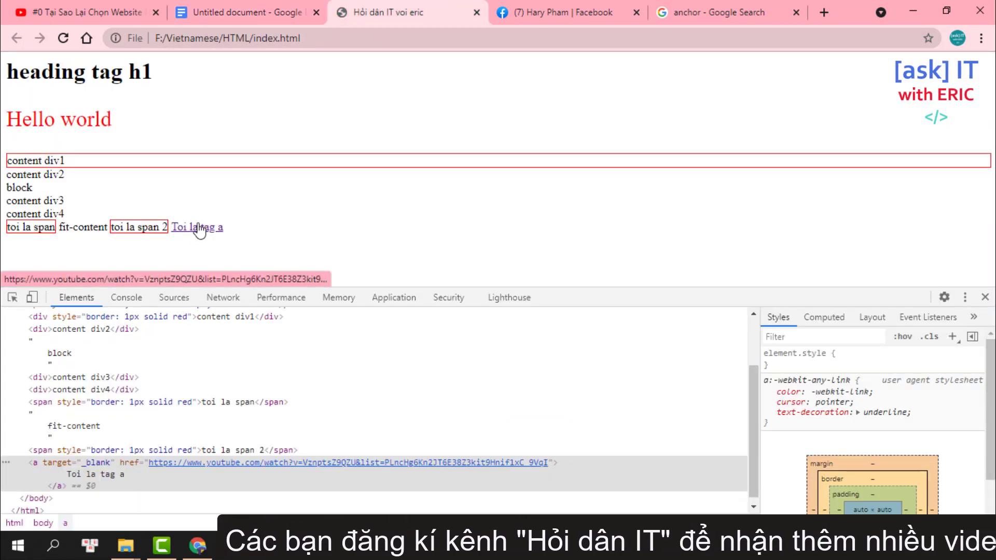
- Open the restaurant chatbot in Messenger, send the XEM CHI TIẾT reply, then return to index.html
{"action": "left_click", "coordinate": [519, 6]}
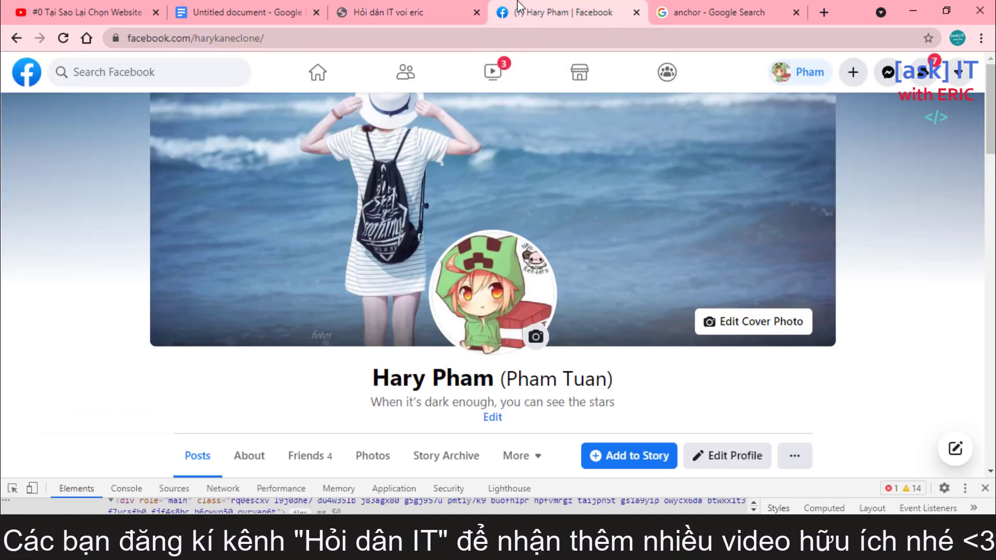
{"action": "left_click", "coordinate": [888, 72]}
{"action": "left_click", "coordinate": [850, 184]}
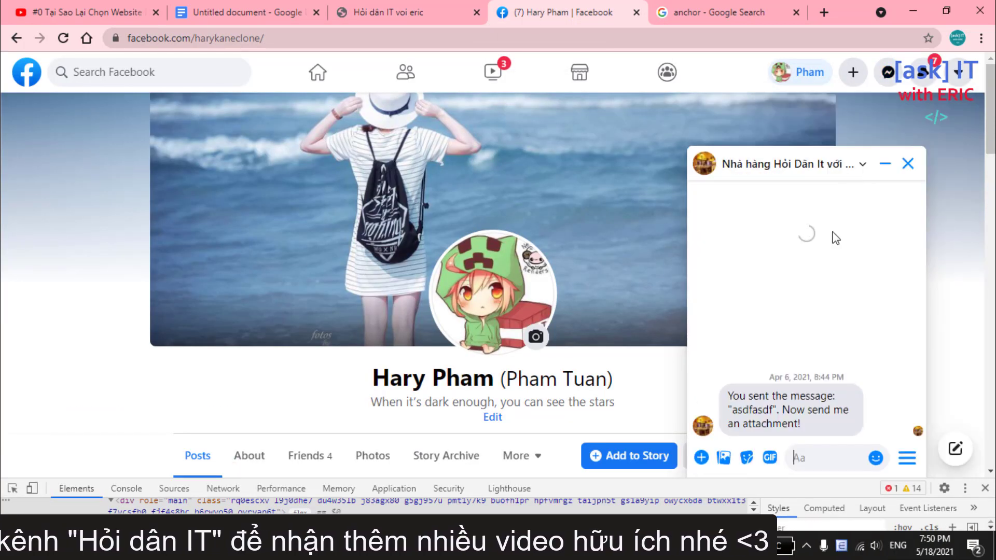
{"action": "left_click", "coordinate": [792, 285]}
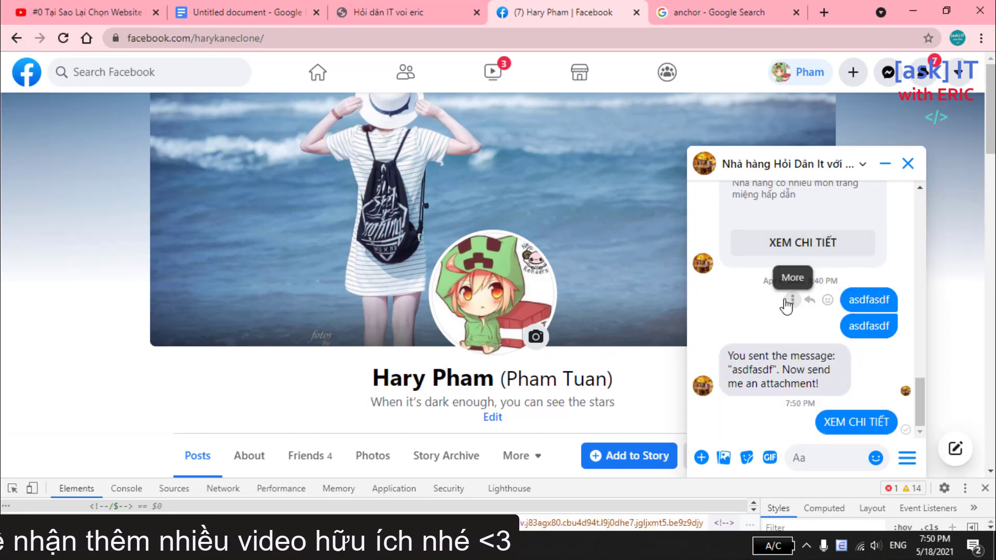
{"action": "scroll", "coordinate": [787, 306], "scroll_direction": "up", "scroll_amount": 3}
{"action": "scroll", "coordinate": [787, 306], "scroll_direction": "up", "scroll_amount": 3}
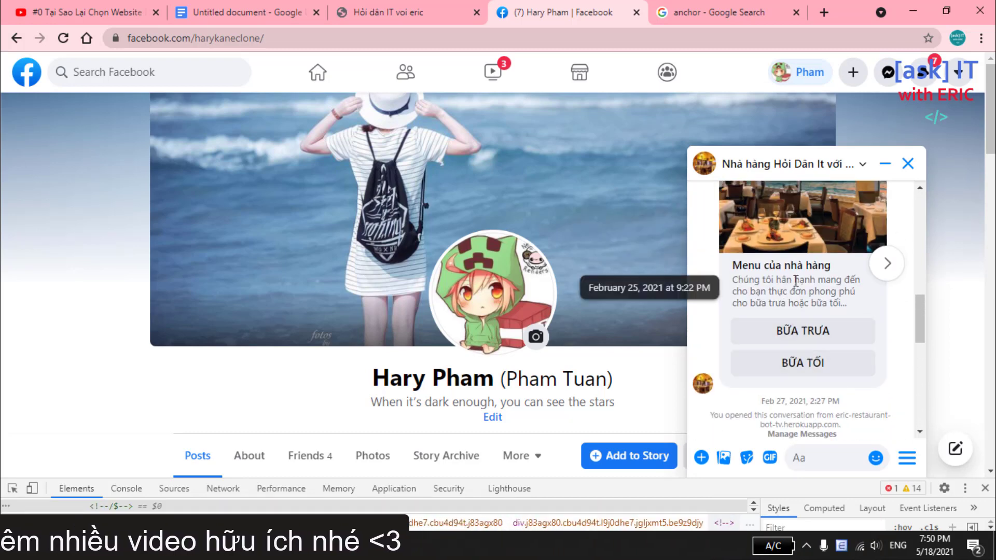
{"action": "scroll", "coordinate": [798, 285], "scroll_direction": "down", "scroll_amount": 3}
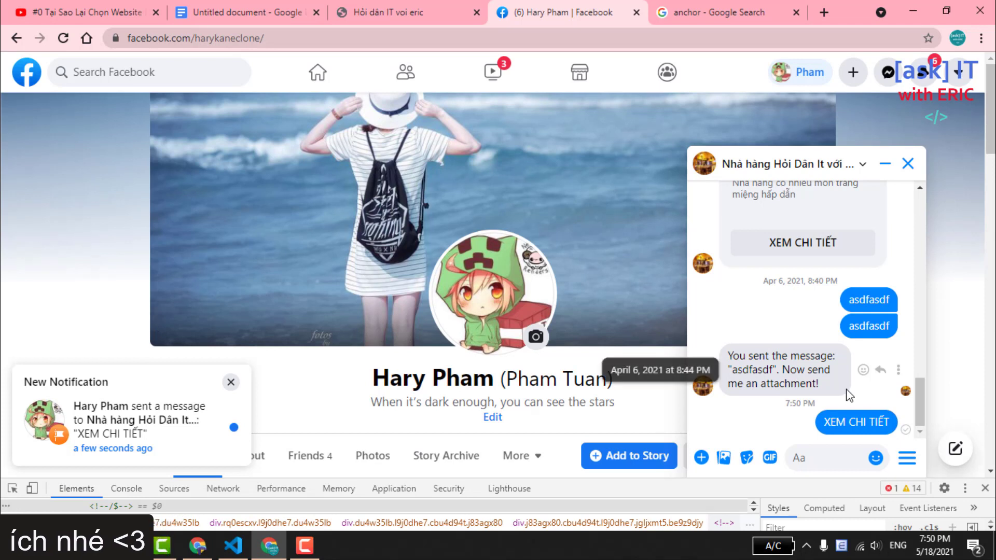
{"action": "mouse_move", "coordinate": [869, 300]}
{"action": "mouse_move", "coordinate": [785, 369]}
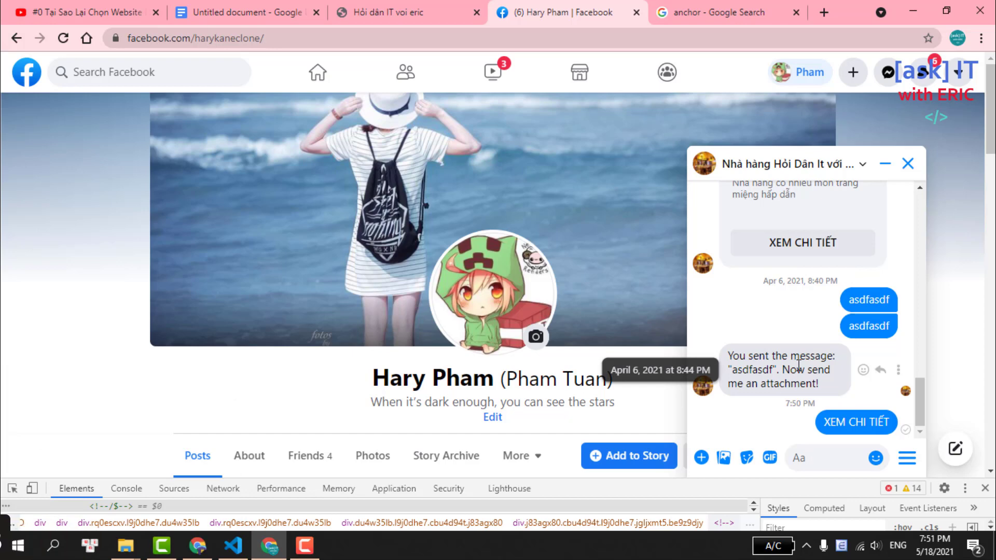
{"action": "left_click", "coordinate": [358, 12]}
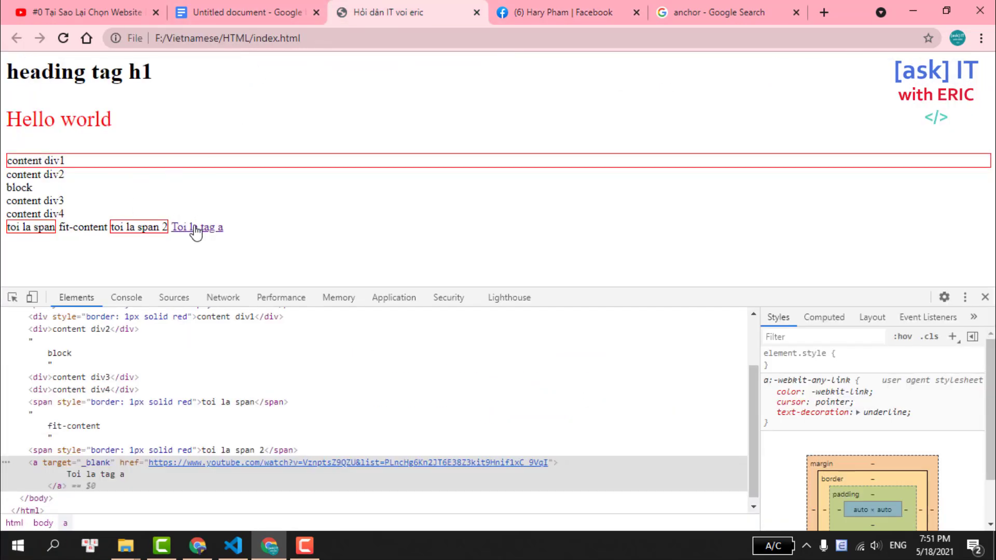
- Replace the link's target value _blank with _parent from the suggestion list, then return to Chrome
{"action": "left_click", "coordinate": [228, 548]}
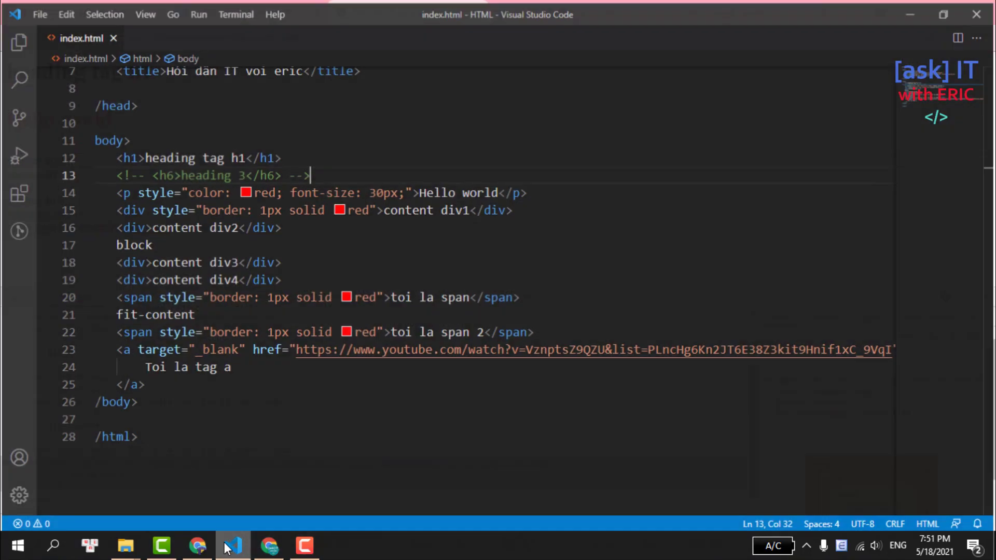
{"action": "double_click", "coordinate": [227, 347]}
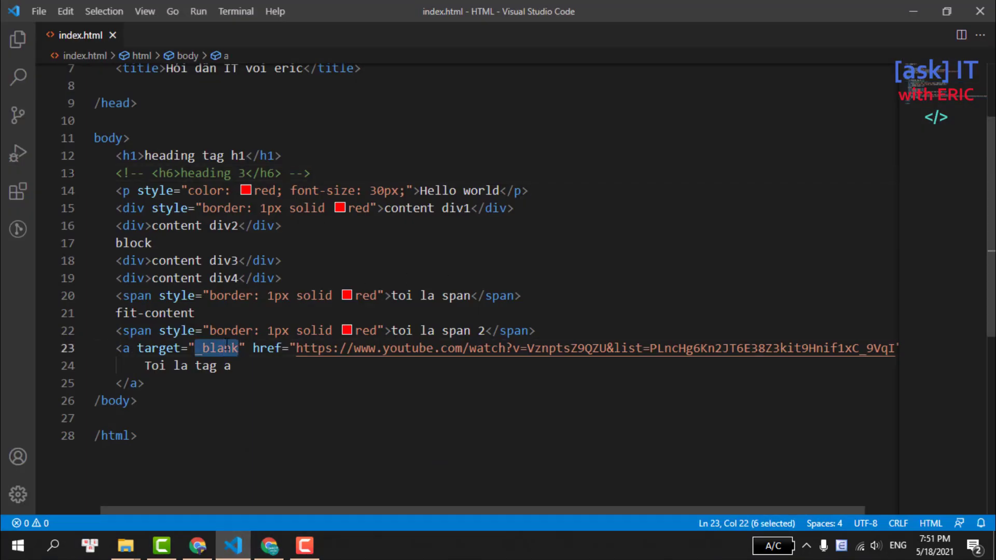
{"action": "key", "text": "BackSpace"}
{"action": "key", "text": "ctrl+space"}
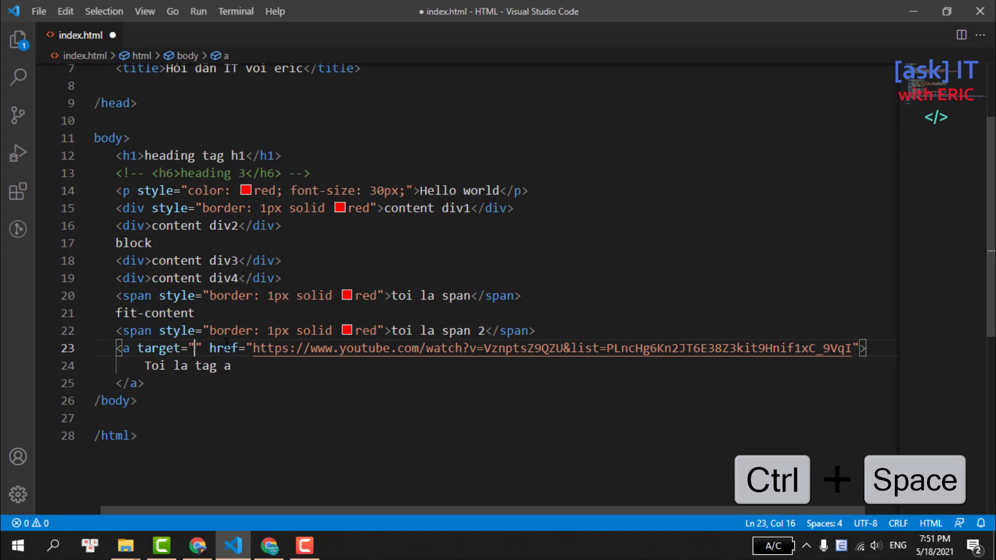
{"action": "key", "text": "ctrl+space"}
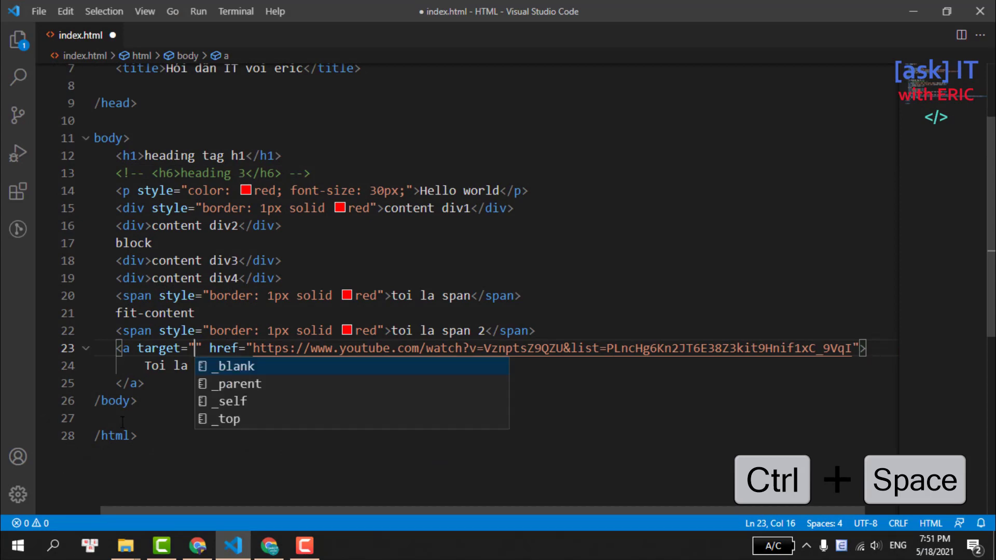
{"action": "left_click", "coordinate": [243, 390]}
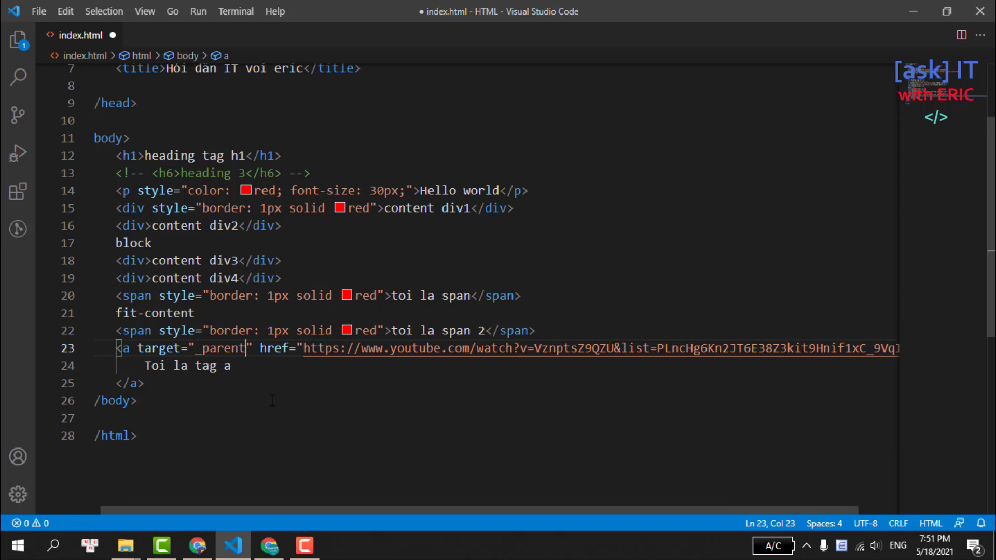
{"action": "left_click", "coordinate": [269, 546]}
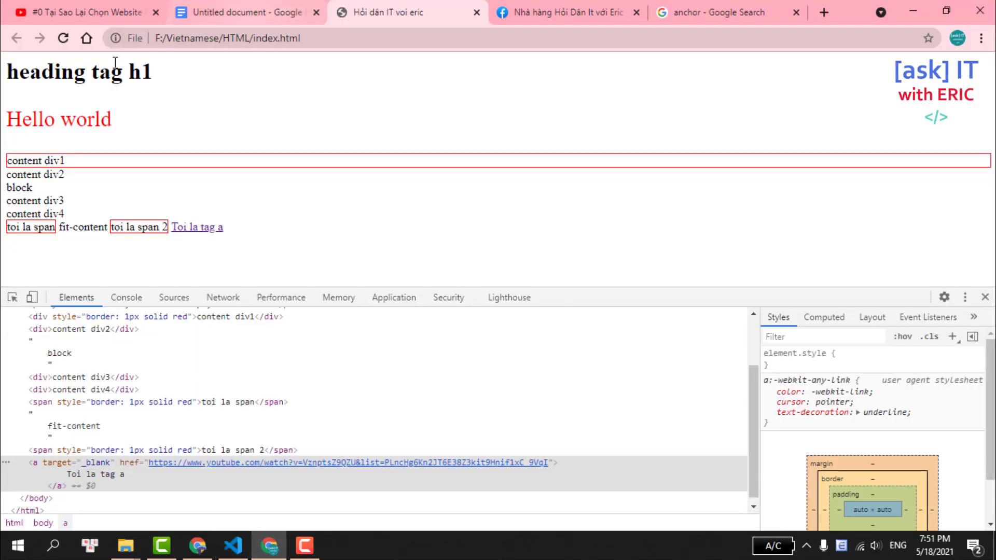
- Reload index.html, follow 'Toi la tag a' to YouTube in the same tab, then go back
{"action": "left_click", "coordinate": [63, 39]}
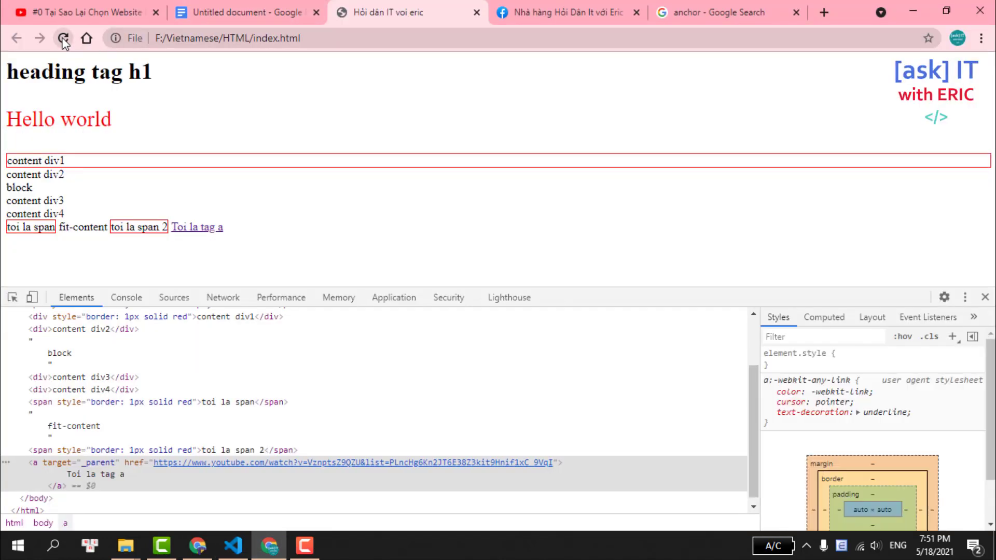
{"action": "left_click", "coordinate": [203, 232]}
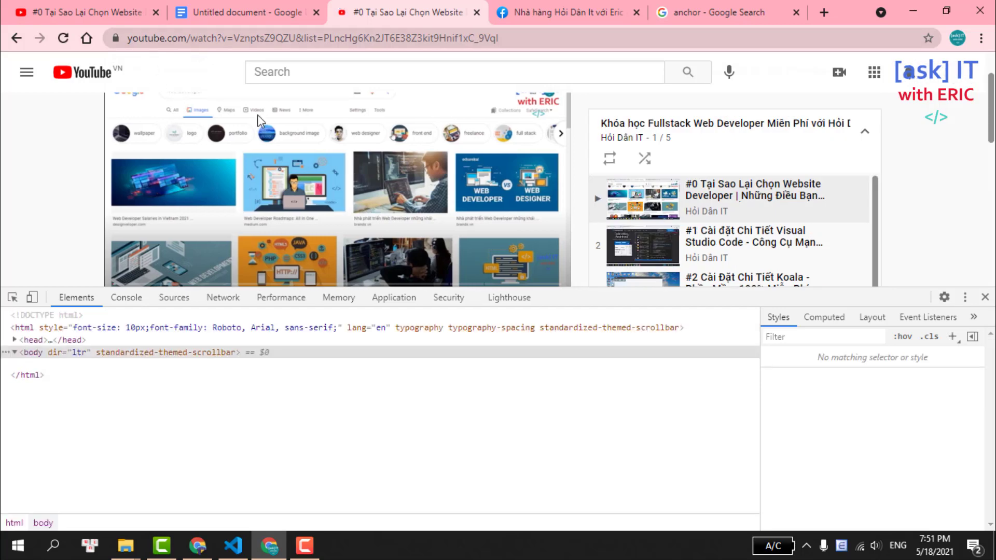
{"action": "left_click", "coordinate": [17, 38]}
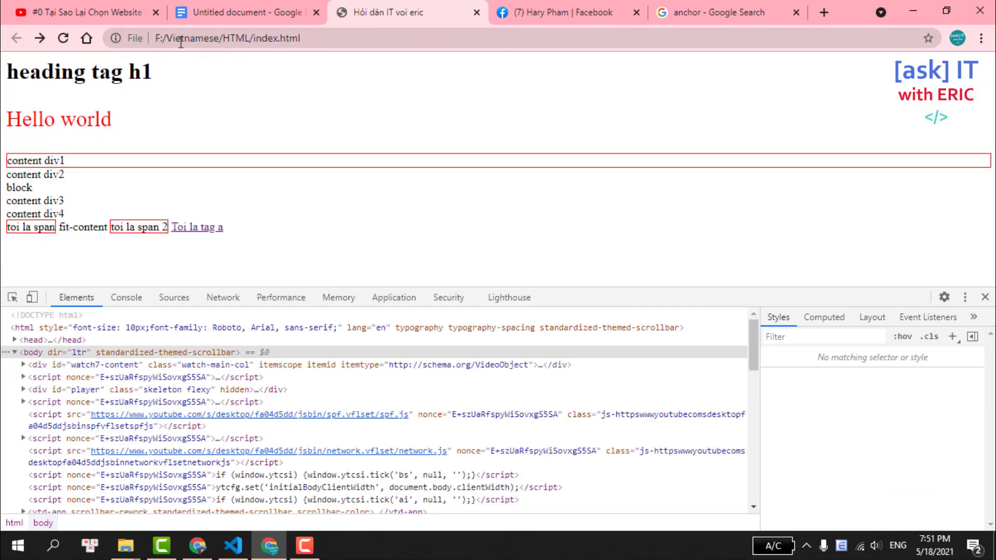
{"action": "left_click", "coordinate": [332, 42]}
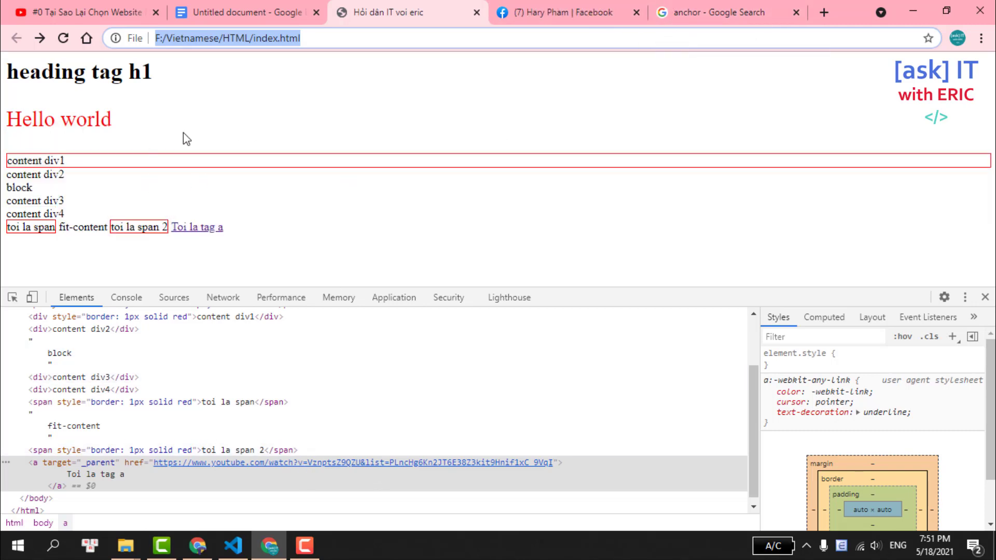
- On Facebook, page the chatbot carousel to its last card and open the ĐẶT BÀN booking form
{"action": "left_click", "coordinate": [580, 7]}
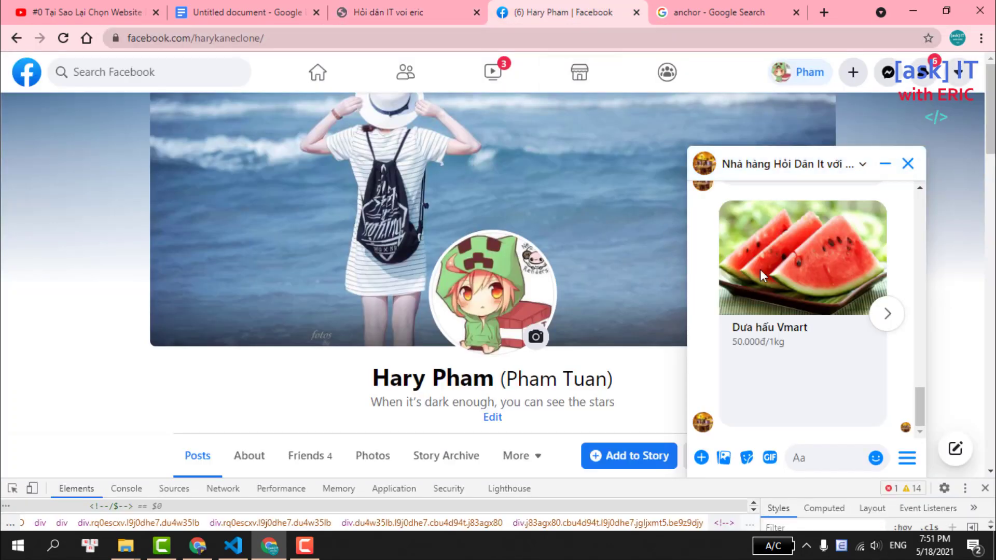
{"action": "left_click", "coordinate": [895, 315]}
{"action": "left_click", "coordinate": [894, 315]}
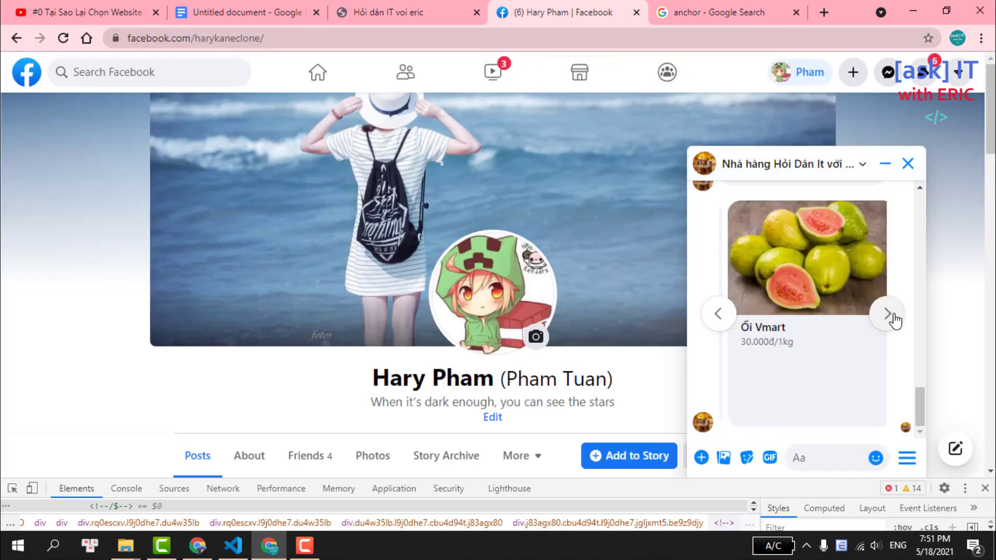
{"action": "left_click", "coordinate": [895, 315]}
{"action": "left_click", "coordinate": [809, 403]}
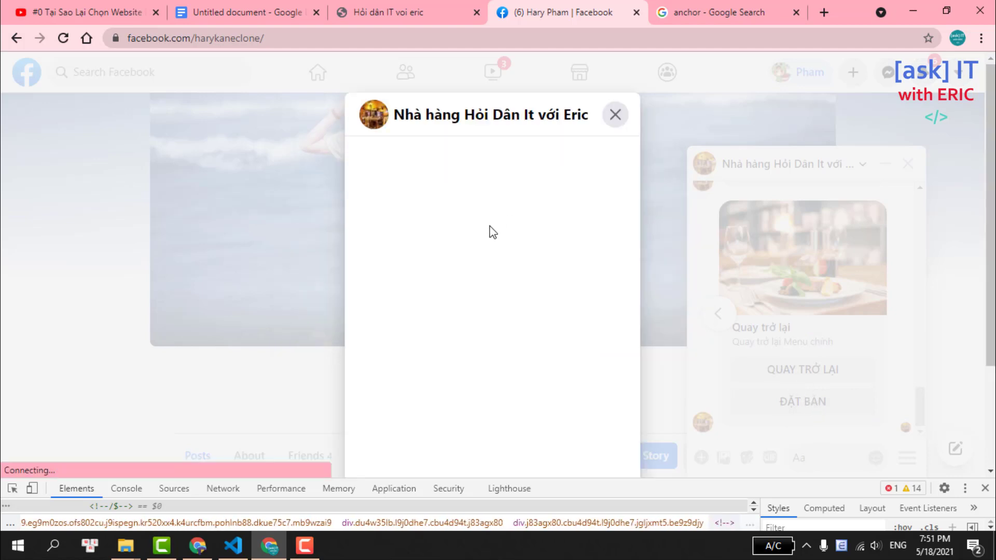
- Close DevTools and confirm the Hỏi Dân IT footer link opens YouTube in a new tab
{"action": "left_click", "coordinate": [986, 488]}
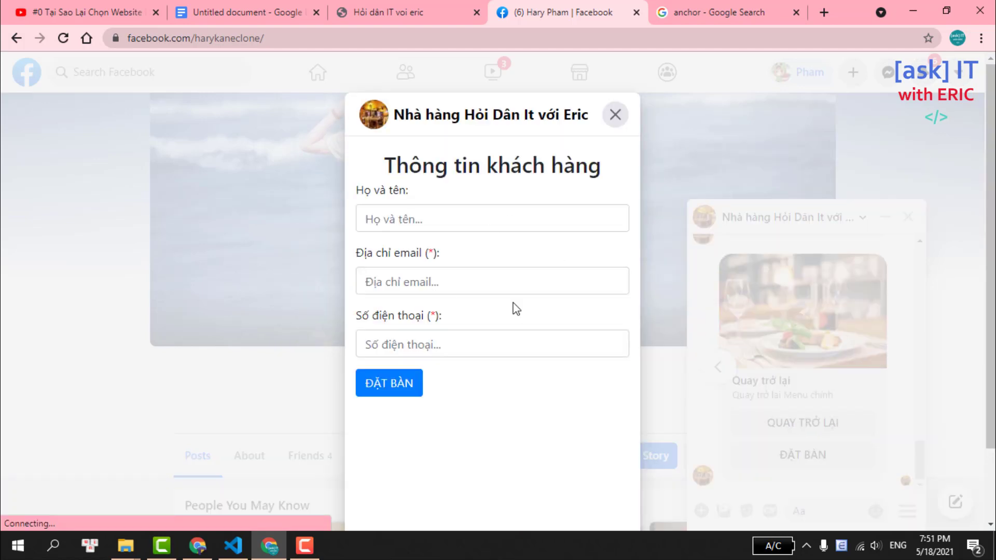
{"action": "scroll", "coordinate": [488, 296], "scroll_direction": "down", "scroll_amount": 2}
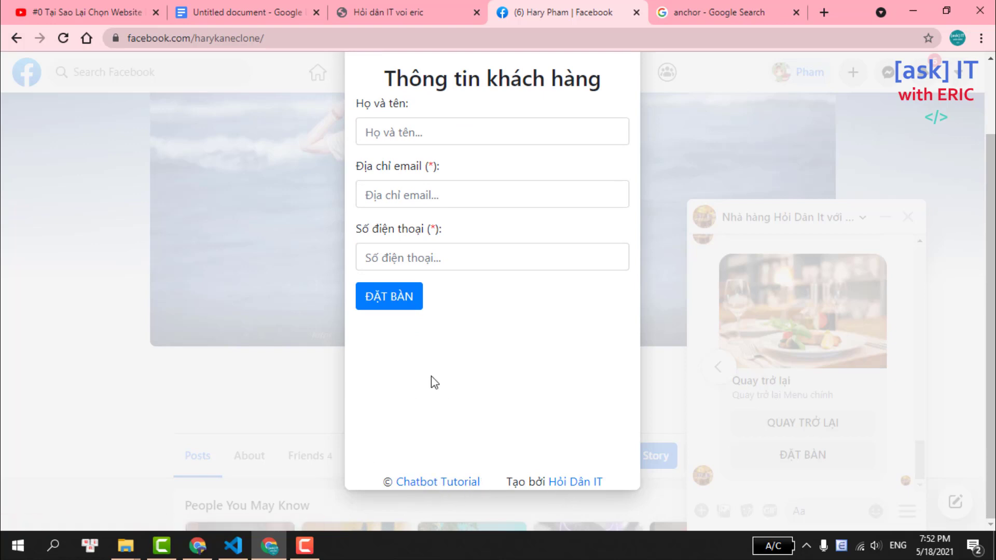
{"action": "left_click", "coordinate": [570, 485]}
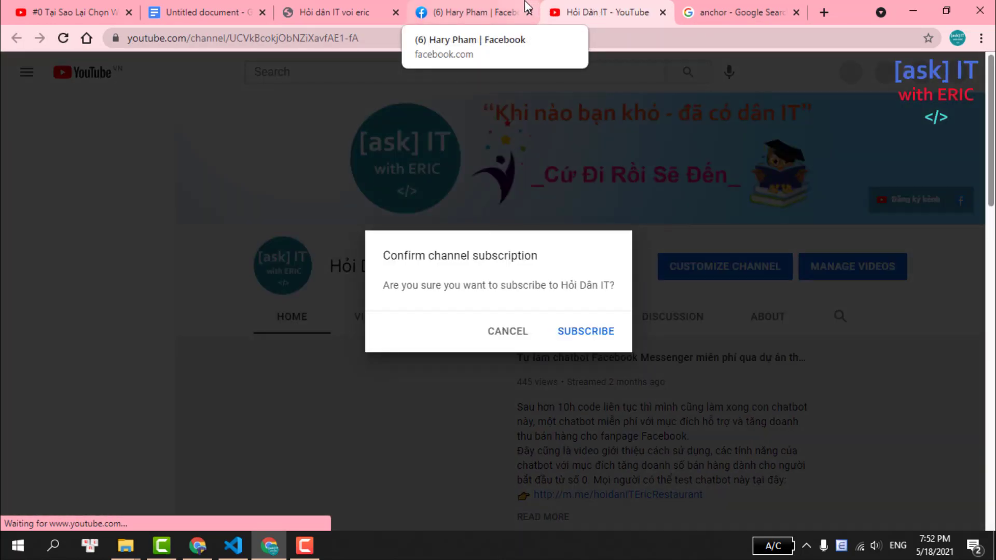
{"action": "left_click", "coordinate": [525, 8]}
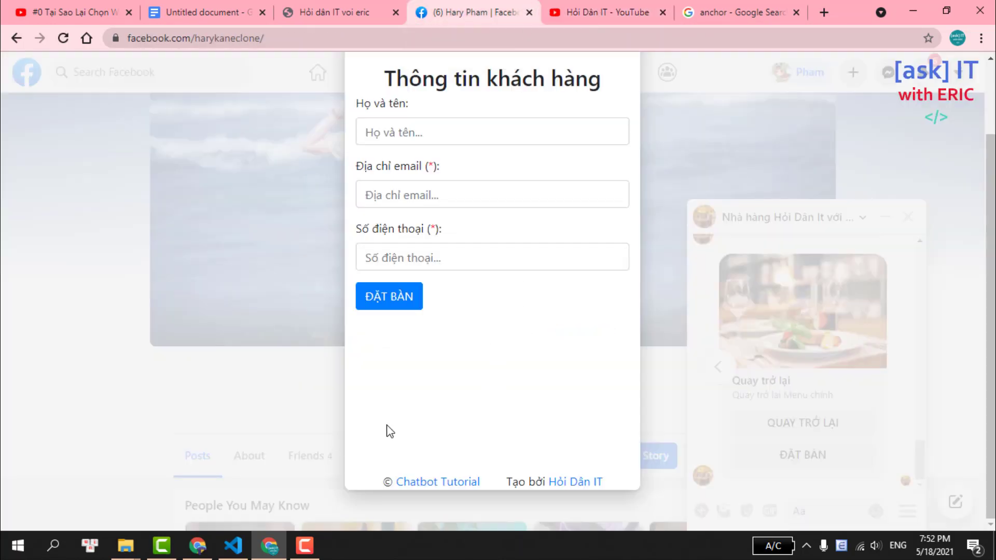
- Inspect the Chatbot Tutorial link's markup and the form's container element
{"action": "right_click", "coordinate": [466, 481]}
{"action": "left_click", "coordinate": [490, 467]}
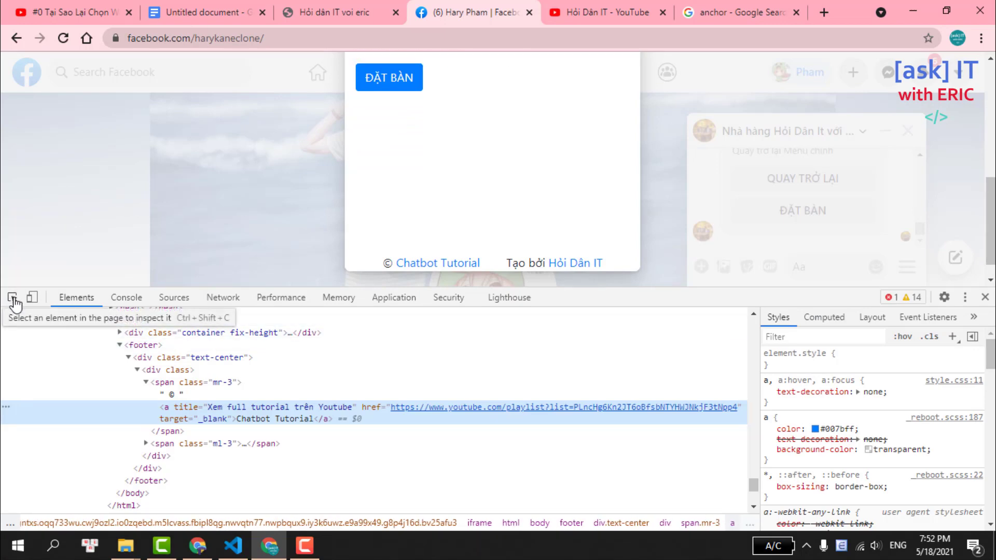
{"action": "left_click", "coordinate": [15, 300]}
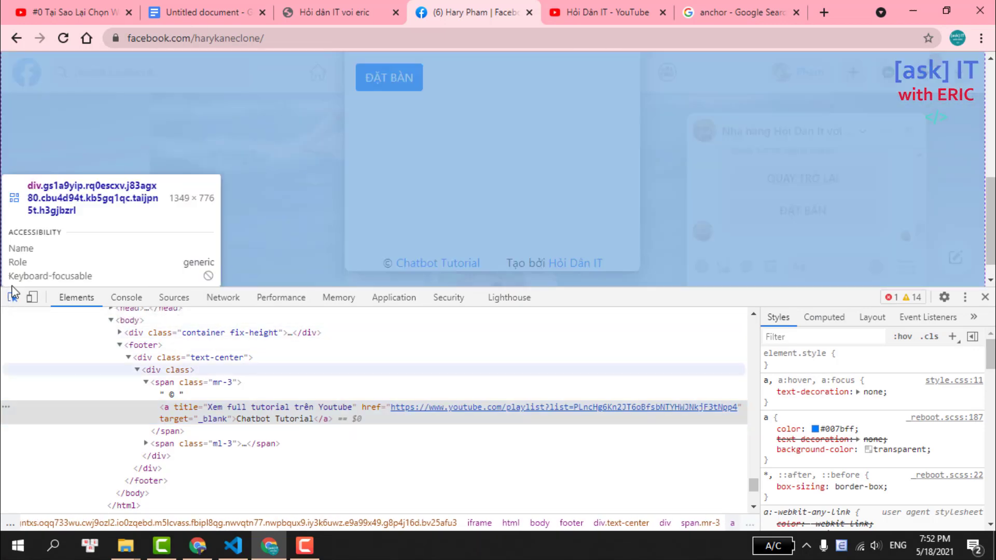
{"action": "left_click", "coordinate": [12, 294]}
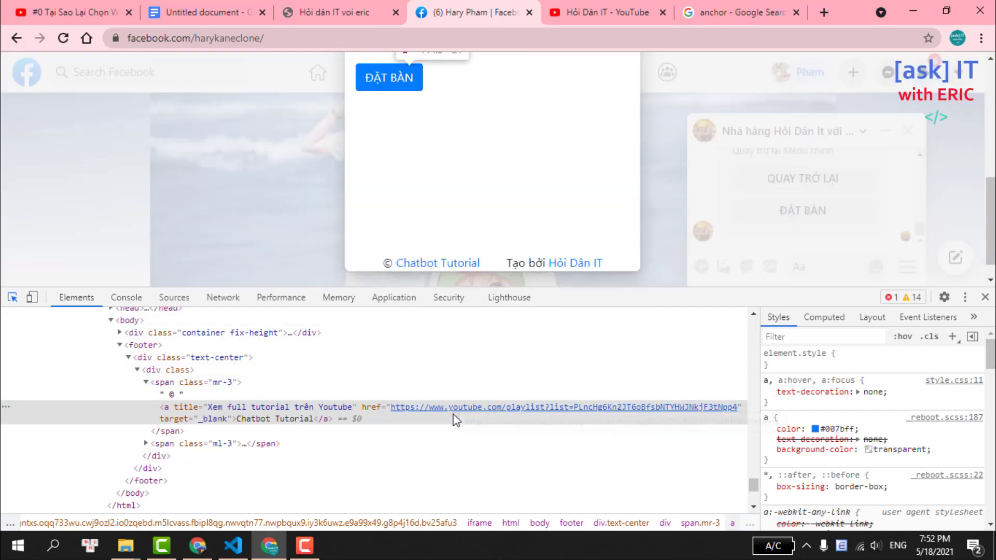
{"action": "left_click", "coordinate": [188, 332]}
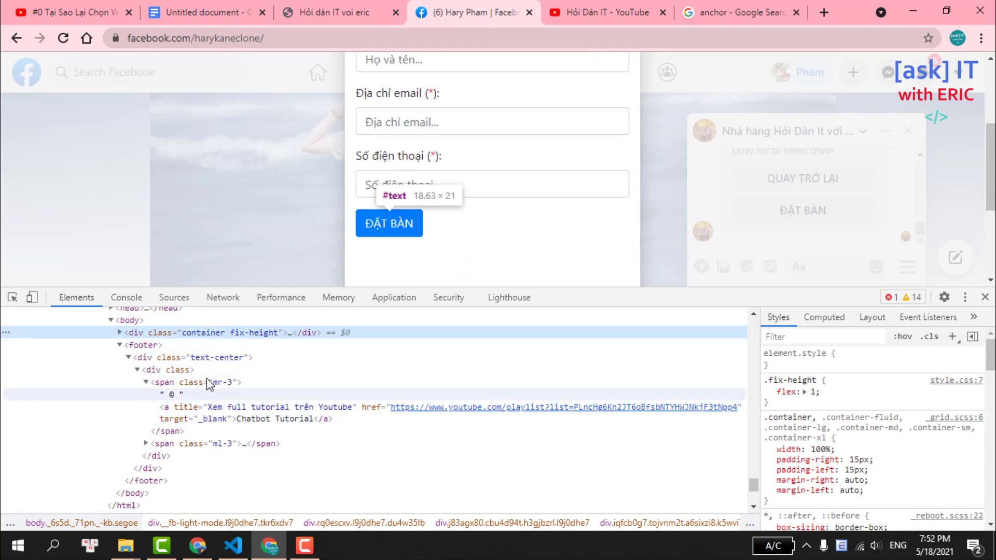
{"action": "scroll", "coordinate": [212, 373], "scroll_direction": "down", "scroll_amount": 3}
{"action": "scroll", "coordinate": [429, 176], "scroll_direction": "down", "scroll_amount": 2}
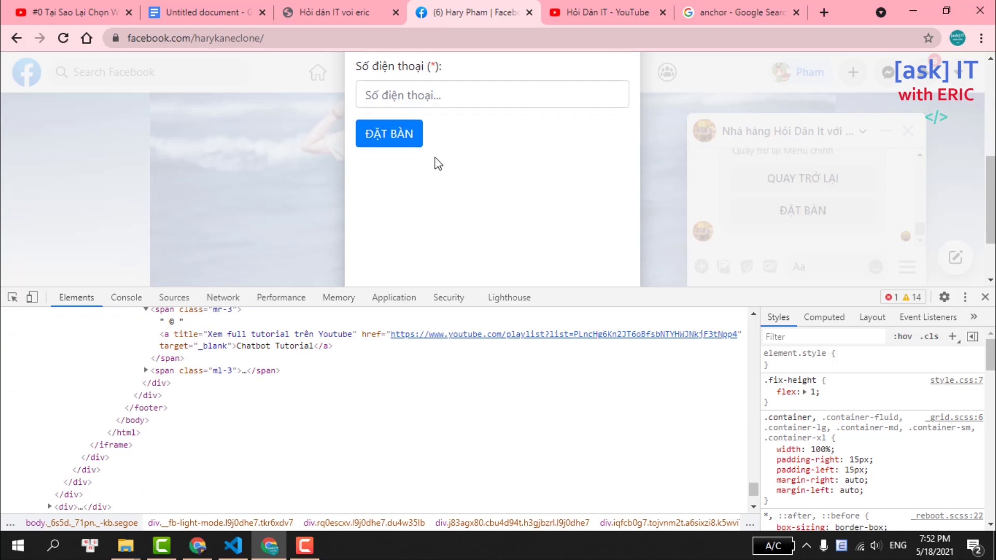
{"action": "scroll", "coordinate": [437, 161], "scroll_direction": "down", "scroll_amount": 1}
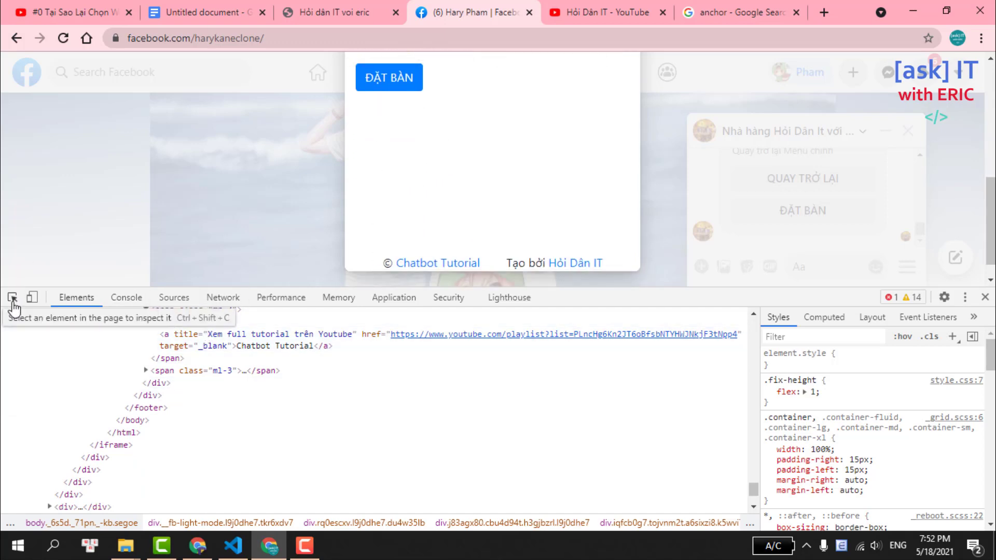
- Close DevTools and inspect the ĐẶT BÀN button's markup instead
{"action": "left_click", "coordinate": [13, 297]}
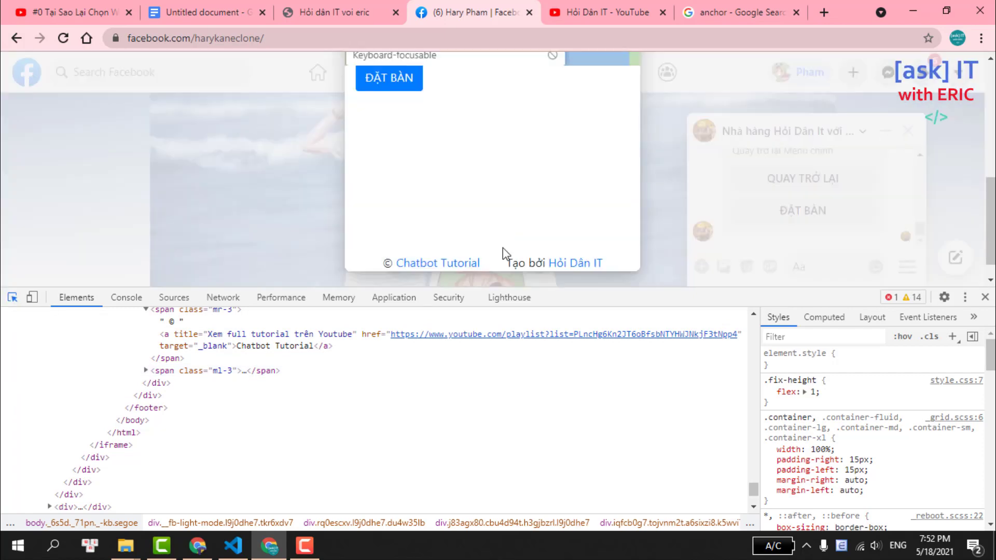
{"action": "left_click", "coordinate": [985, 298]}
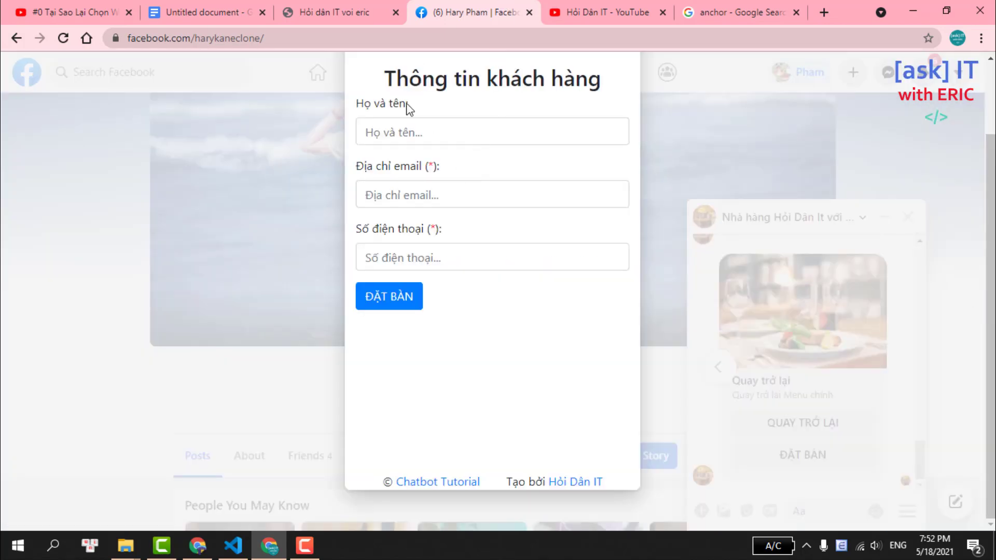
{"action": "right_click", "coordinate": [396, 302]}
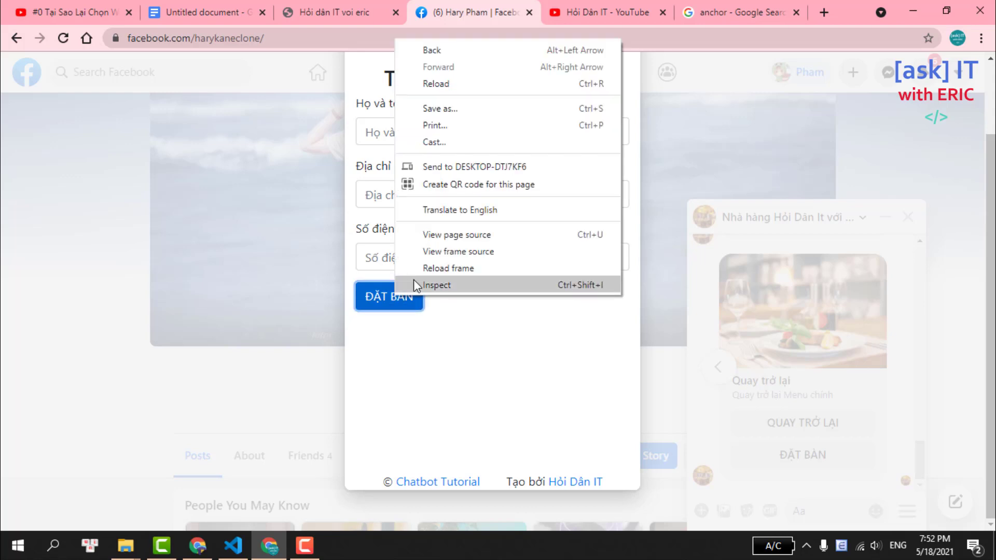
{"action": "left_click", "coordinate": [415, 282]}
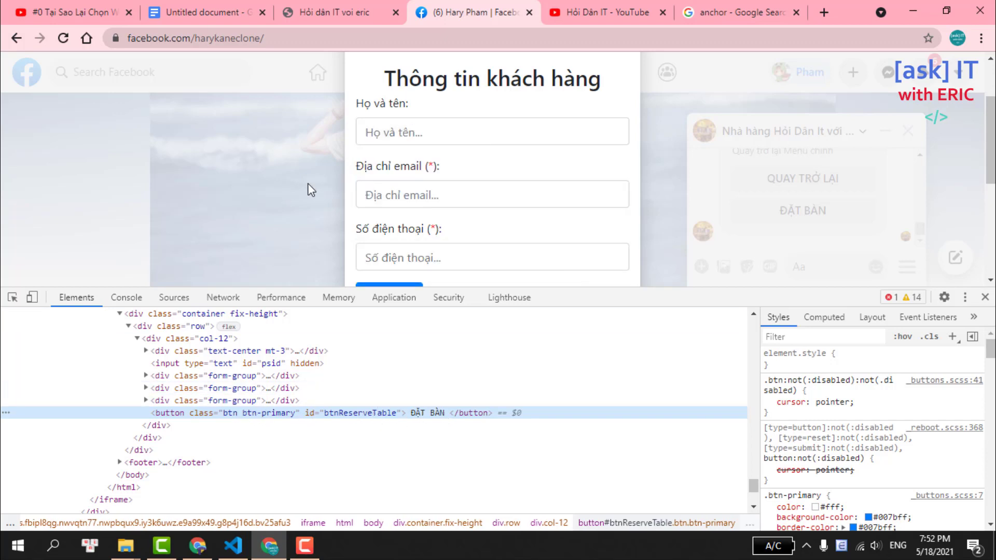
{"action": "scroll", "coordinate": [353, 114], "scroll_direction": "down", "scroll_amount": 4}
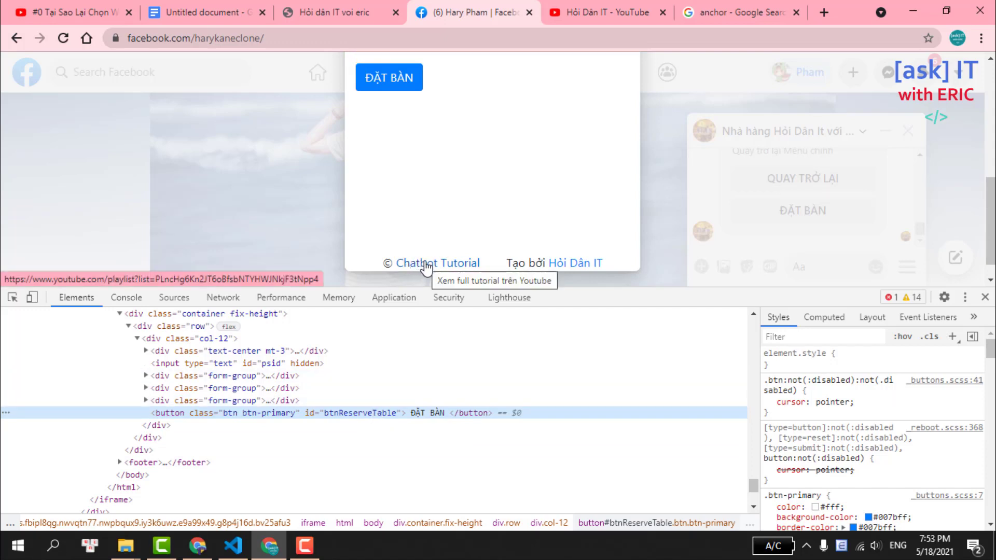
- Inspect the Chatbot Tutorial link again and follow it to the Chatbot 101 YouTube playlist
{"action": "right_click", "coordinate": [427, 267]}
{"action": "left_click", "coordinate": [472, 414]}
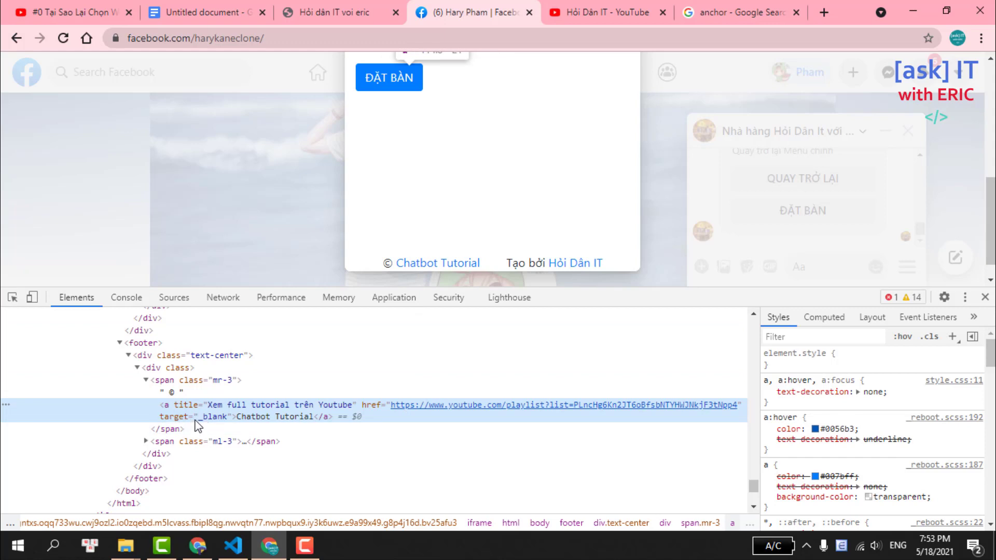
{"action": "left_click", "coordinate": [426, 265]}
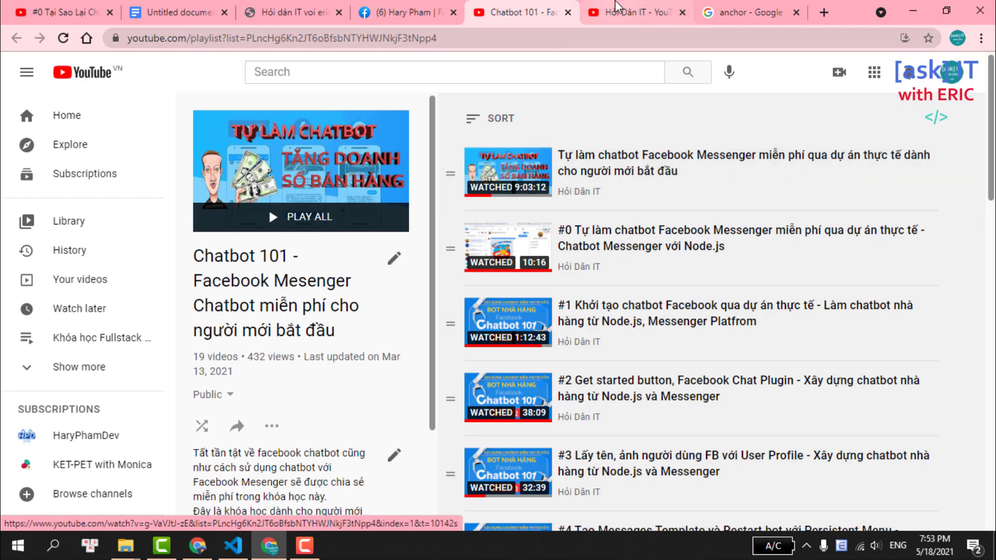
- Highlight the <img> entry in the Google Docs tag notes, then return to index.html in VS Code
{"action": "left_click", "coordinate": [171, 12]}
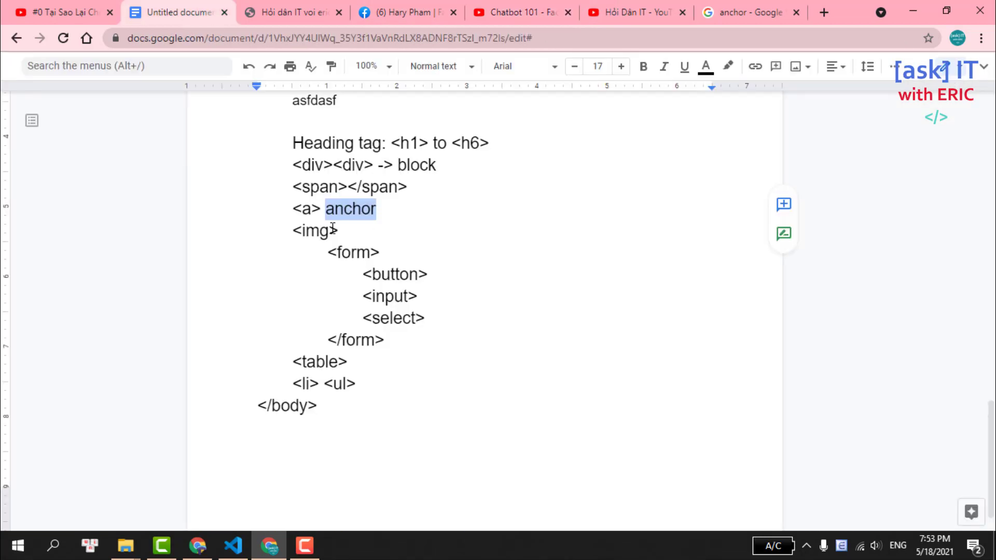
{"action": "left_click_drag", "start_coordinate": [287, 229], "coordinate": [345, 228]}
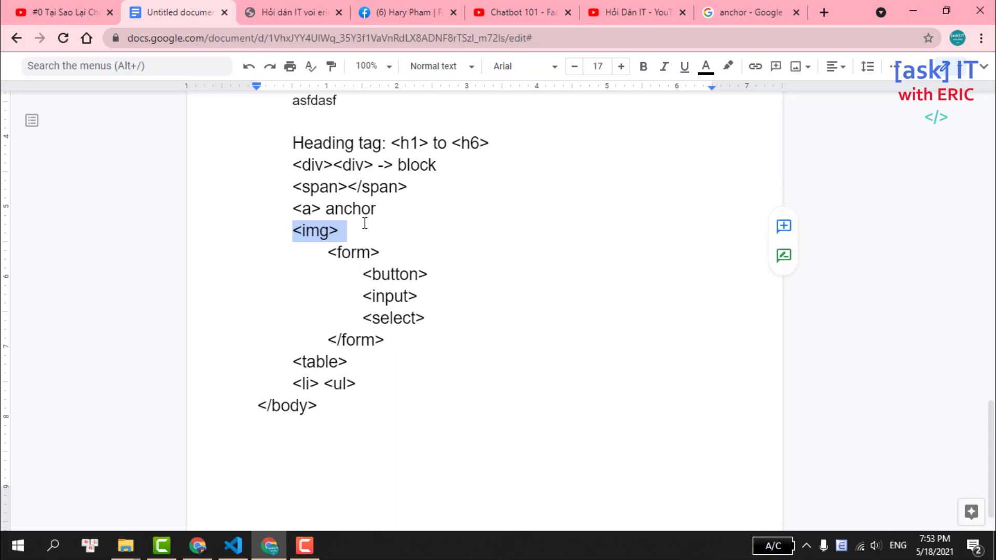
{"action": "left_click", "coordinate": [233, 546]}
- Add a self-closing <img /> tag on a new line after the closing </a>
{"action": "left_click", "coordinate": [157, 385]}
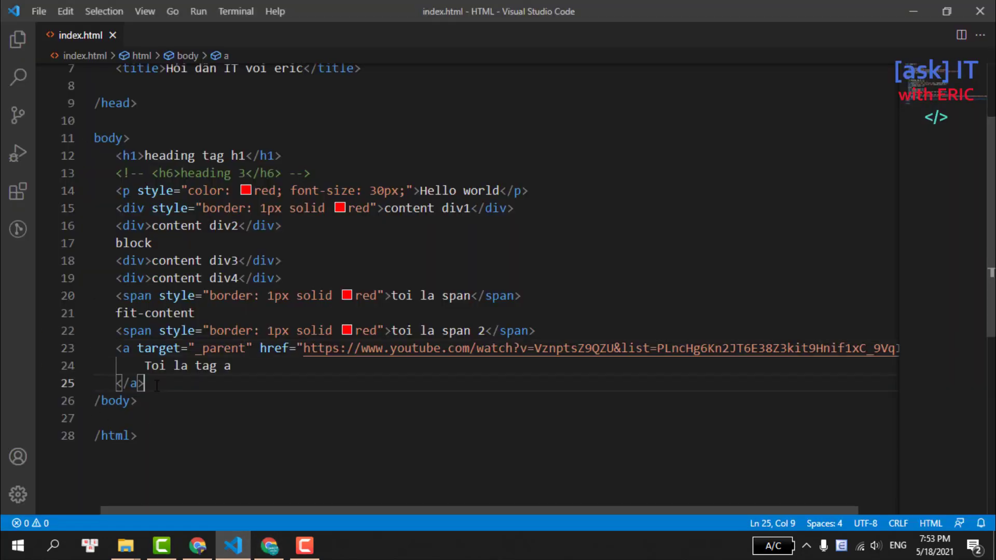
{"action": "key", "text": "Return"}
{"action": "type", "text": "<i"}
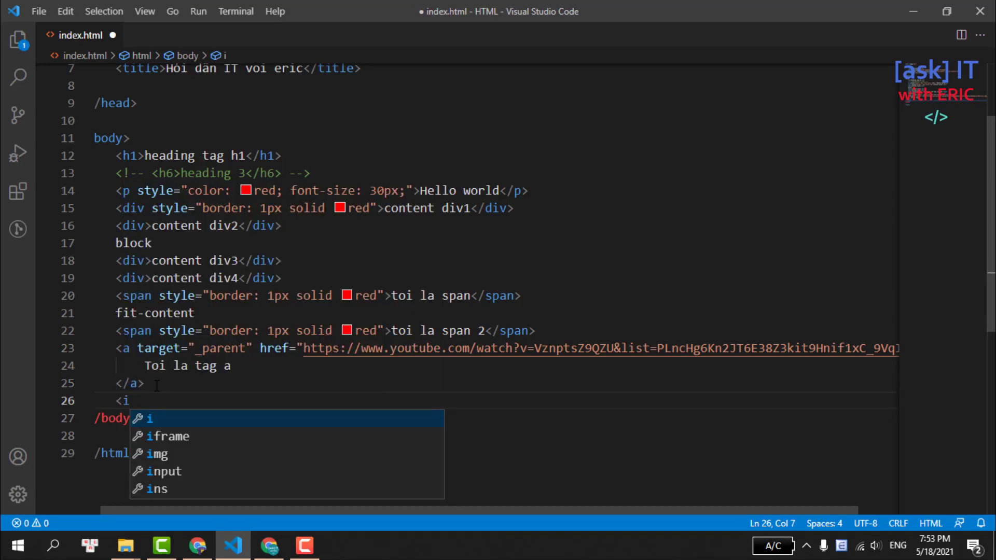
{"action": "type", "text": "mg>"}
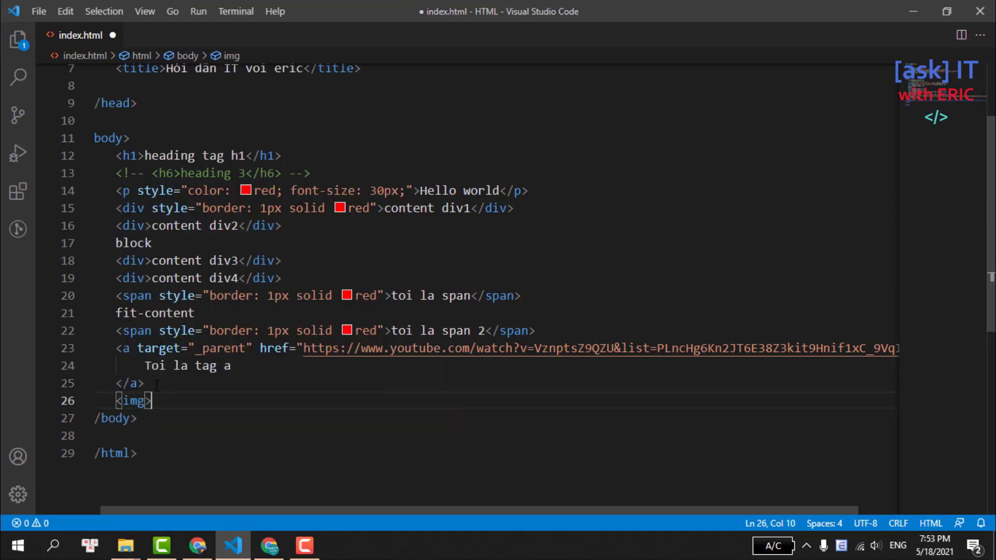
{"action": "key", "text": "Left"}
{"action": "type", "text": "/"}
- Write a paired <img></img> version on the next line for comparison
{"action": "left_click_drag", "start_coordinate": [117, 401], "coordinate": [167, 401]}
{"action": "left_click", "coordinate": [182, 401]}
{"action": "key", "text": "Return"}
{"action": "type", "text": "<img"}
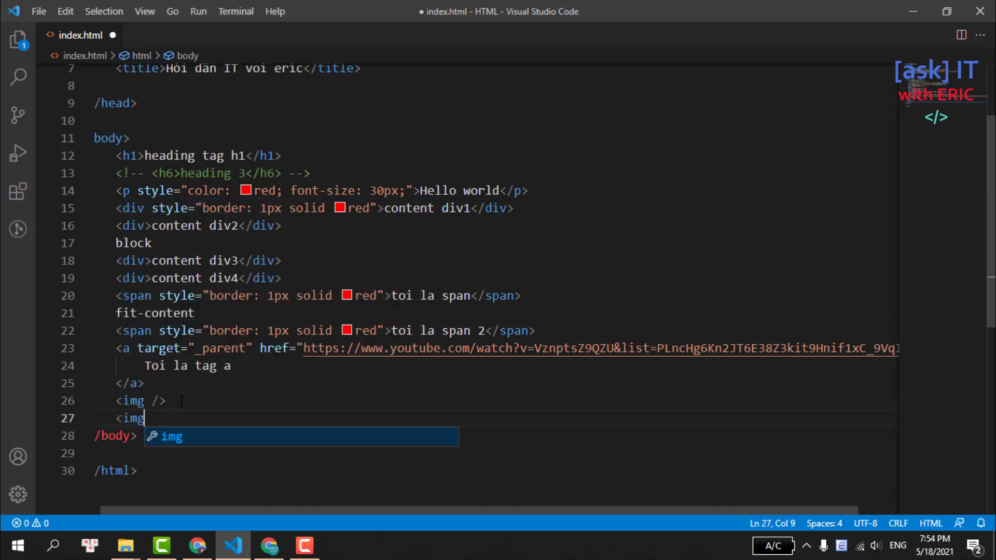
{"action": "type", "text": "></body>i"}
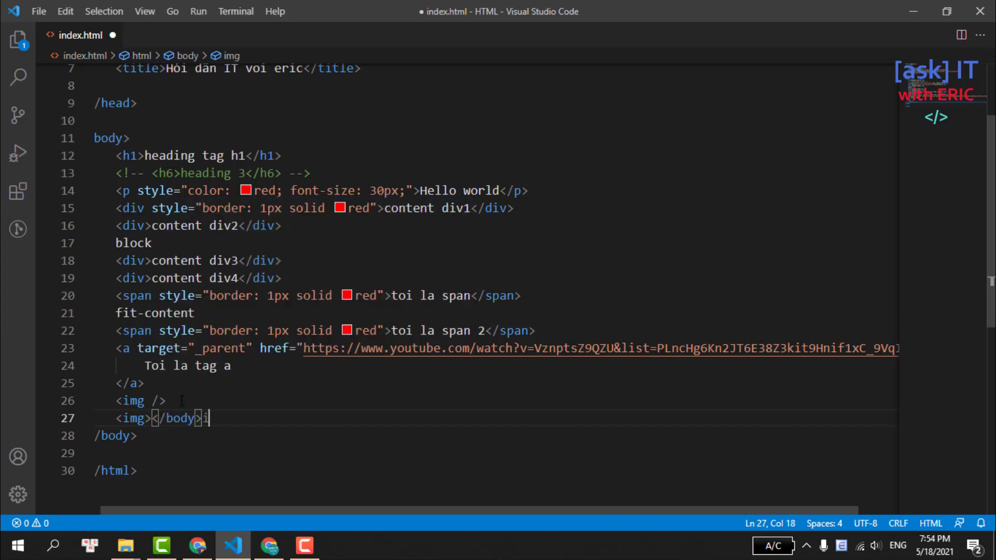
{"action": "key", "text": "BackSpace"}
{"action": "key", "text": "BackSpace"}
{"action": "key", "text": "BackSpace"}
{"action": "key", "text": "BackSpace"}
{"action": "key", "text": "BackSpace"}
{"action": "key", "text": "BackSpace"}
{"action": "type", "text": "im"}
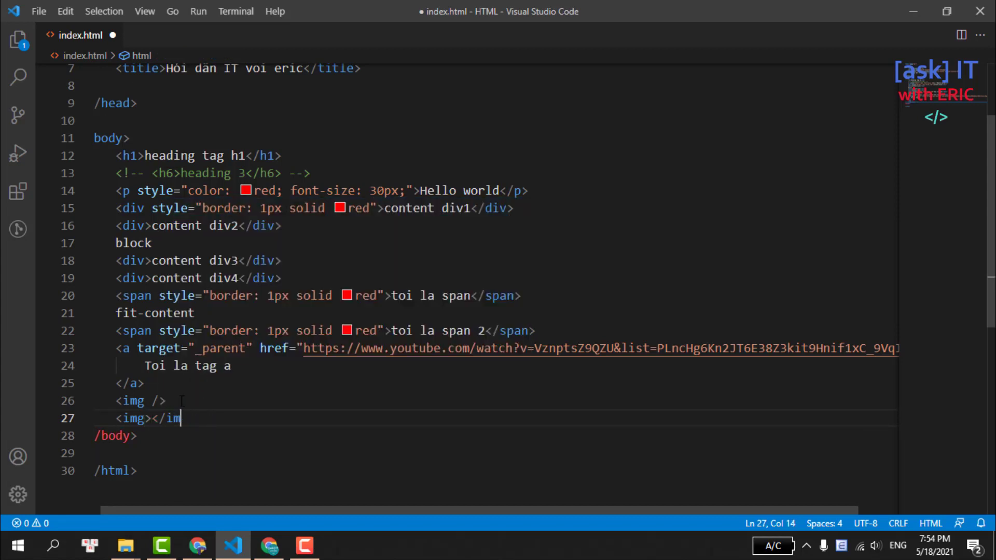
{"action": "type", "text": "g>"}
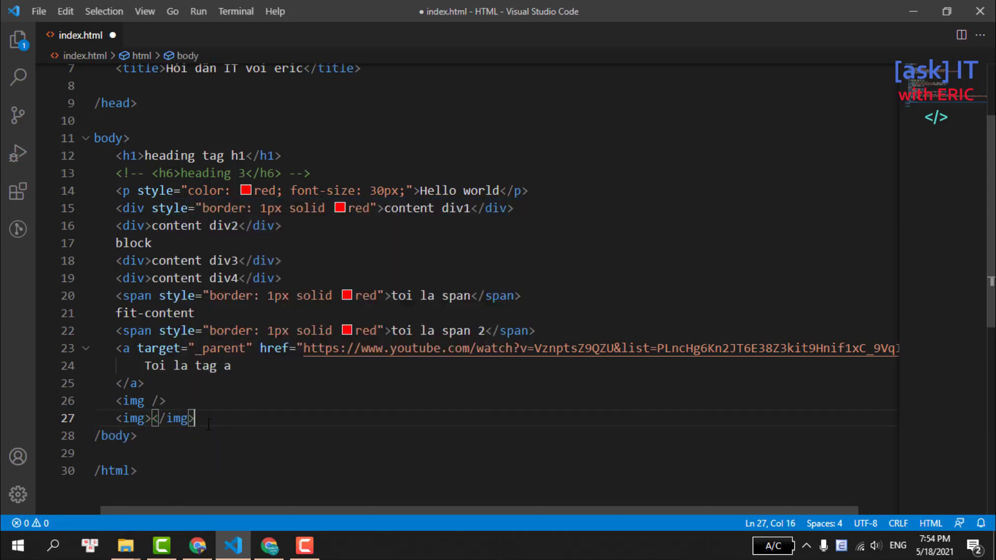
- Add an <input/> example, then delete both the <img></img> and <input/> lines
{"action": "triple_click", "coordinate": [193, 426]}
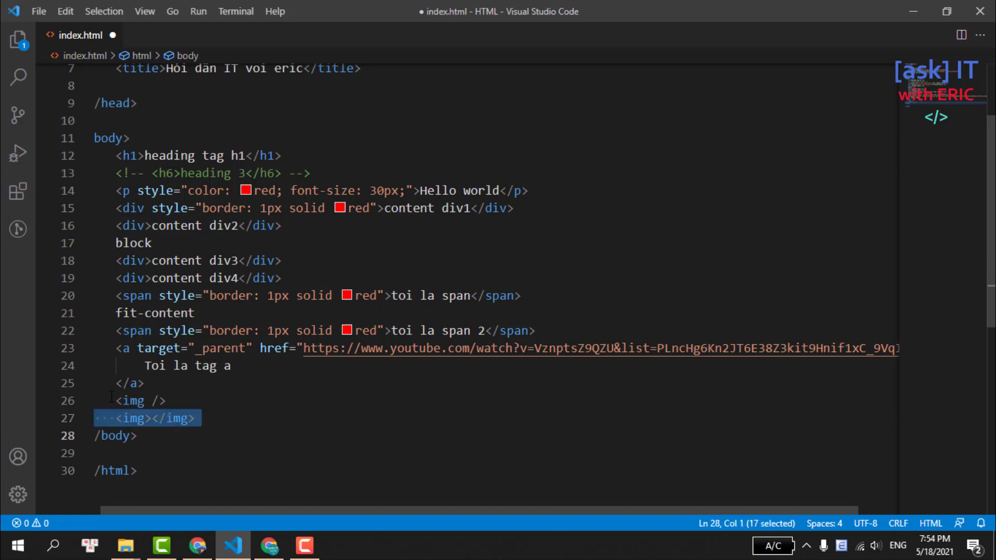
{"action": "left_click", "coordinate": [187, 404]}
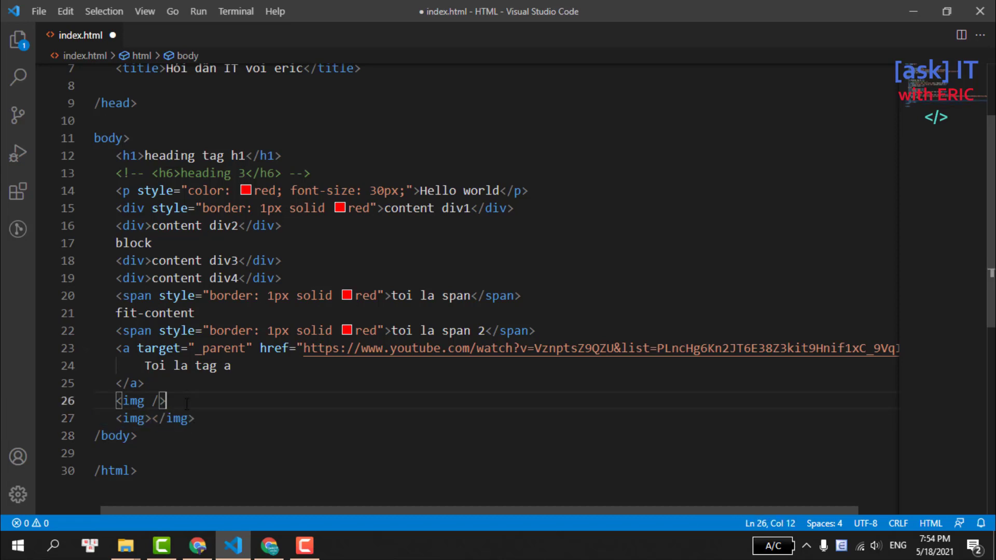
{"action": "key", "text": "Return"}
{"action": "type", "text": "<in"}
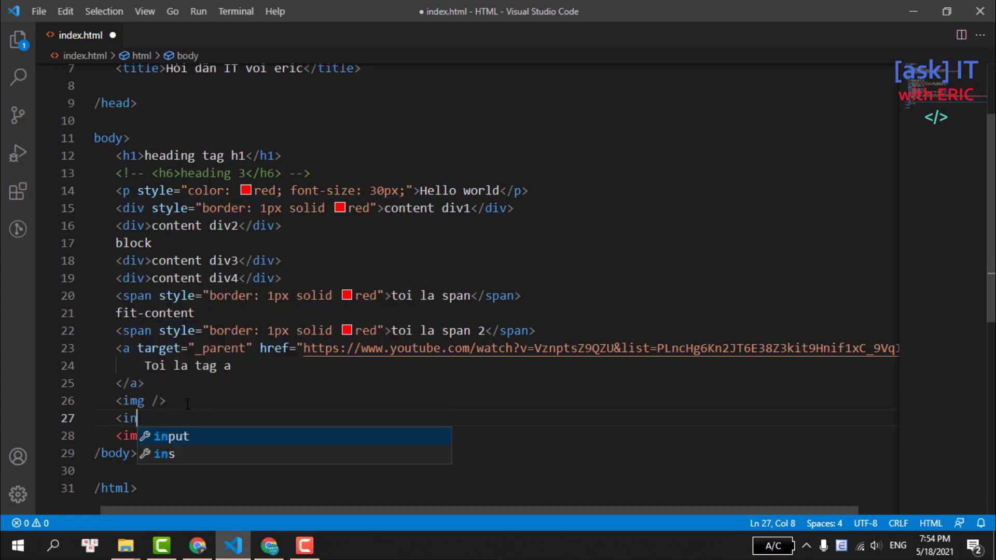
{"action": "type", "text": "put/>"}
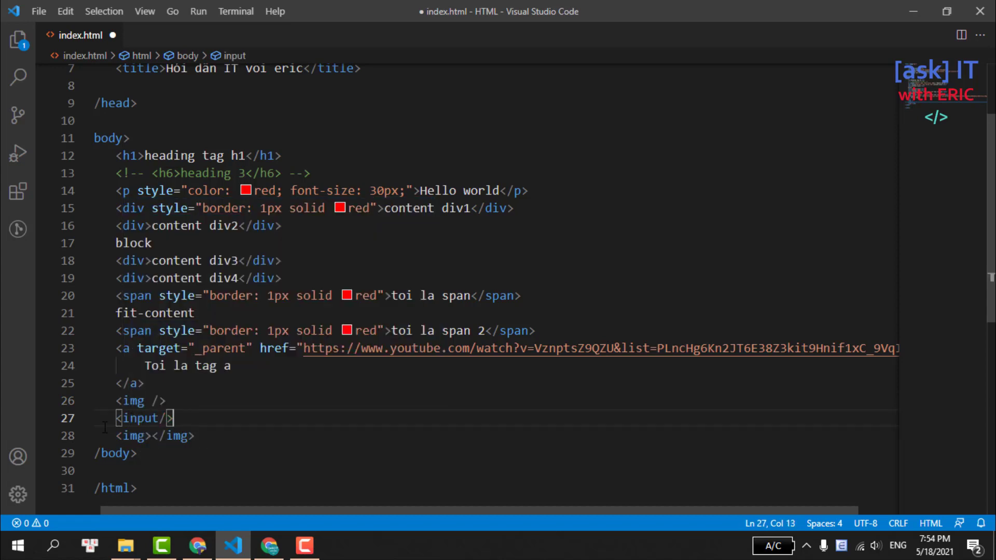
{"action": "left_click_drag", "start_coordinate": [105, 433], "coordinate": [220, 437]}
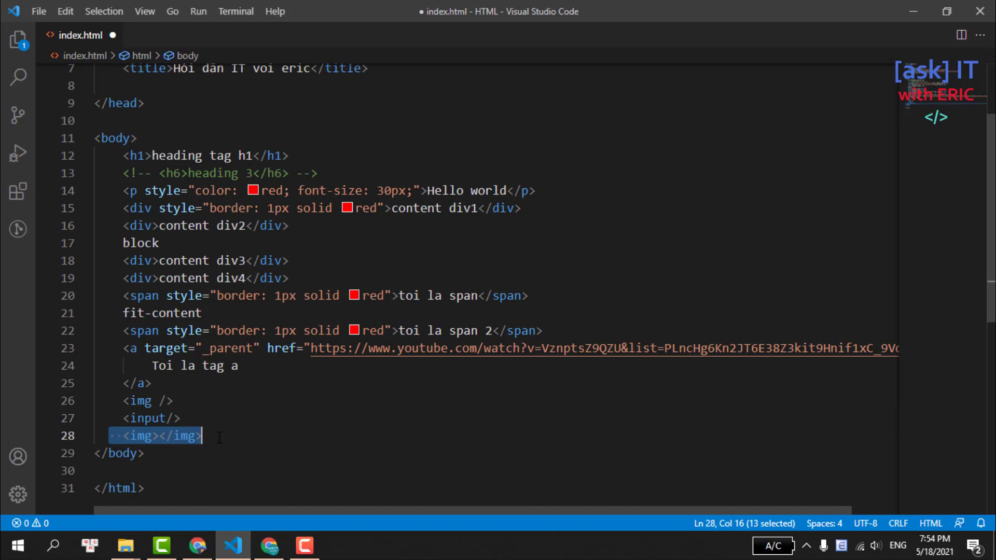
{"action": "key", "text": "BackSpace"}
{"action": "triple_click", "coordinate": [172, 419]}
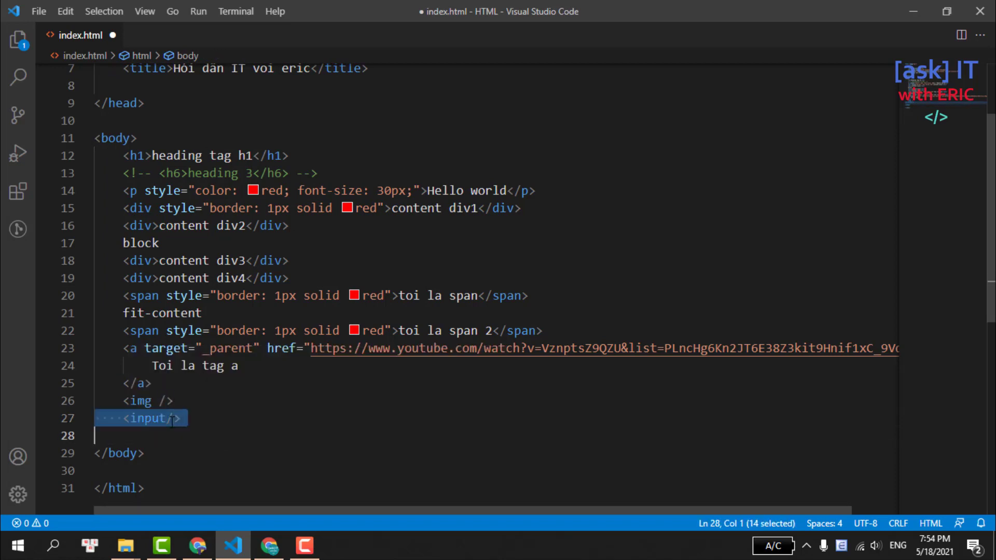
{"action": "key", "text": "BackSpace"}
- Insert an empty src="" attribute into the img tag via autocomplete, removing a stray 'source' word
{"action": "left_click", "coordinate": [159, 401]}
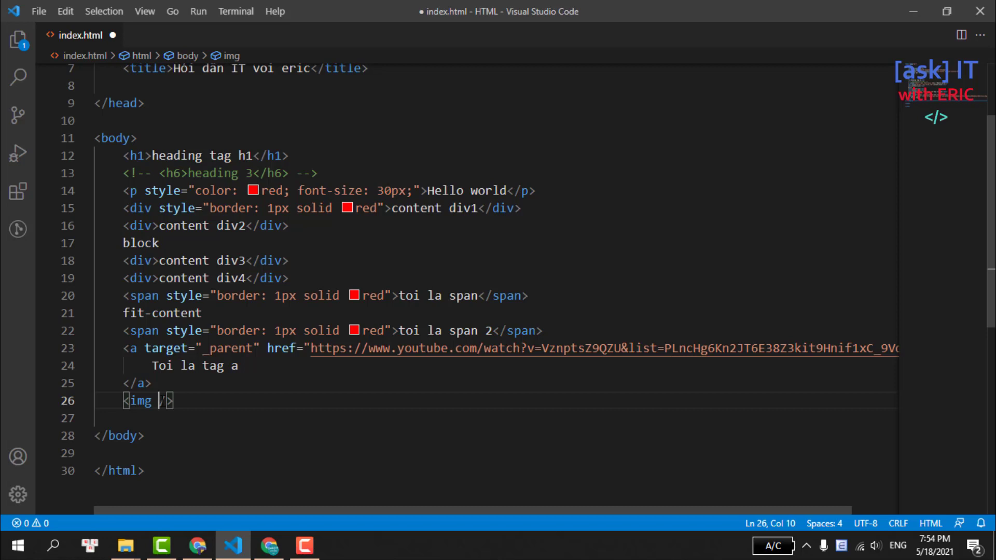
{"action": "type", "text": "sr"}
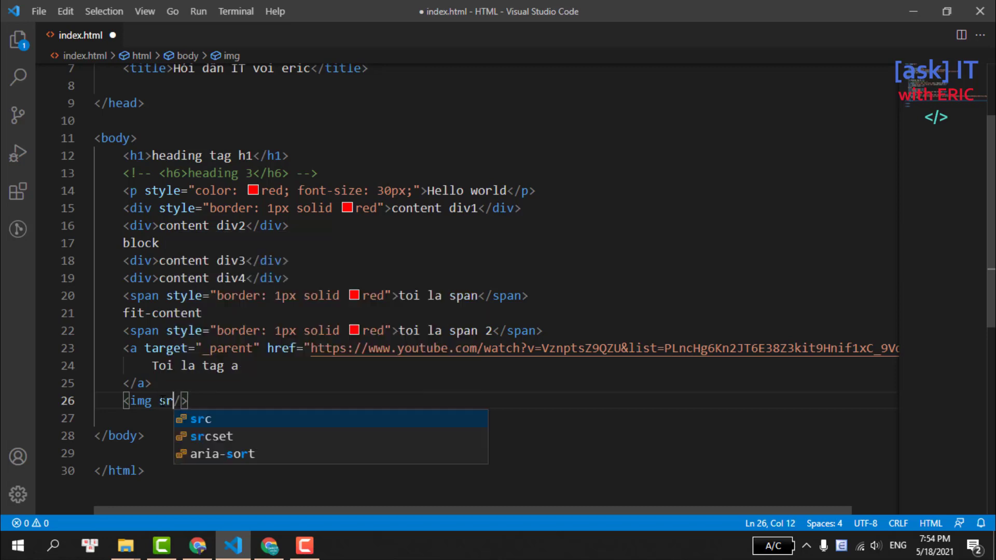
{"action": "type", "text": "c"}
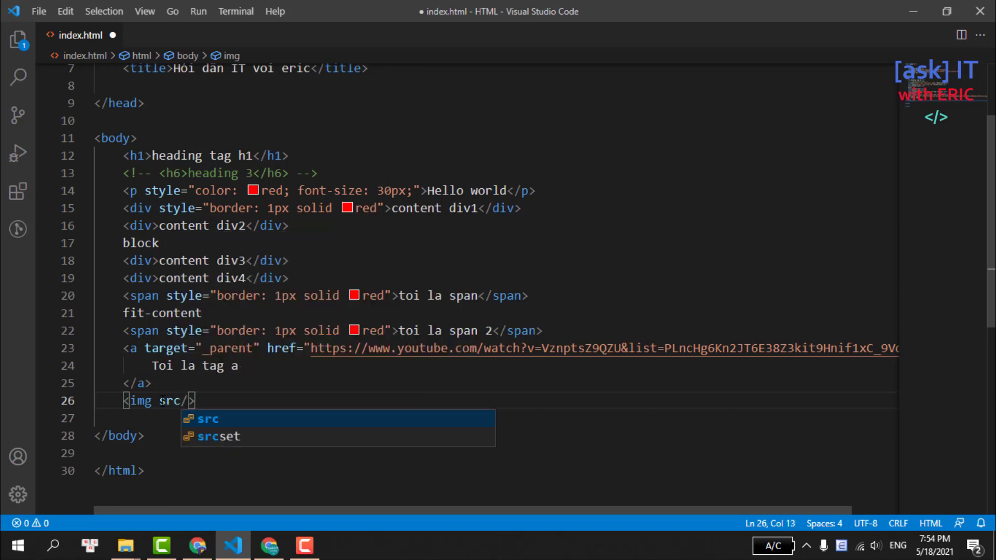
{"action": "key", "text": "Return"}
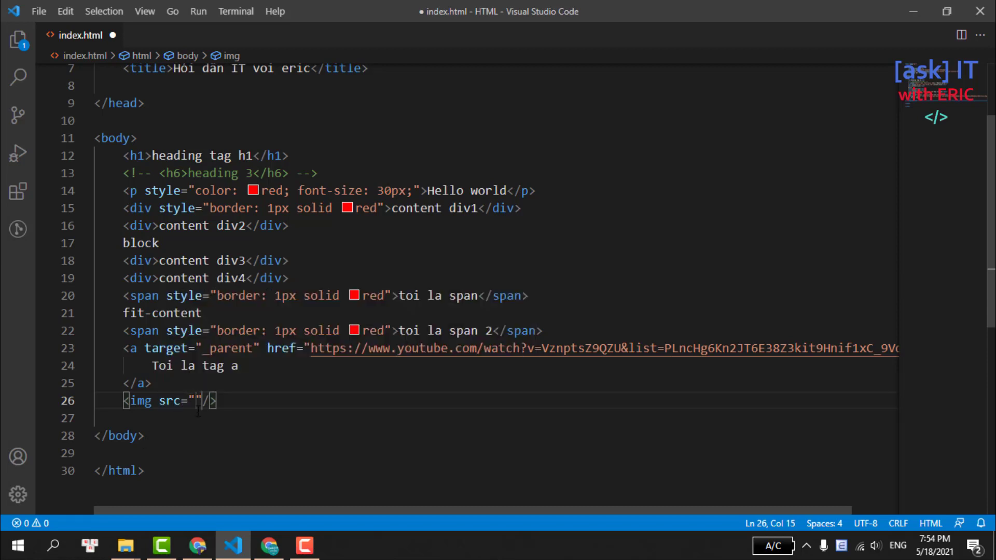
{"action": "left_click_drag", "start_coordinate": [123, 401], "coordinate": [216, 401]}
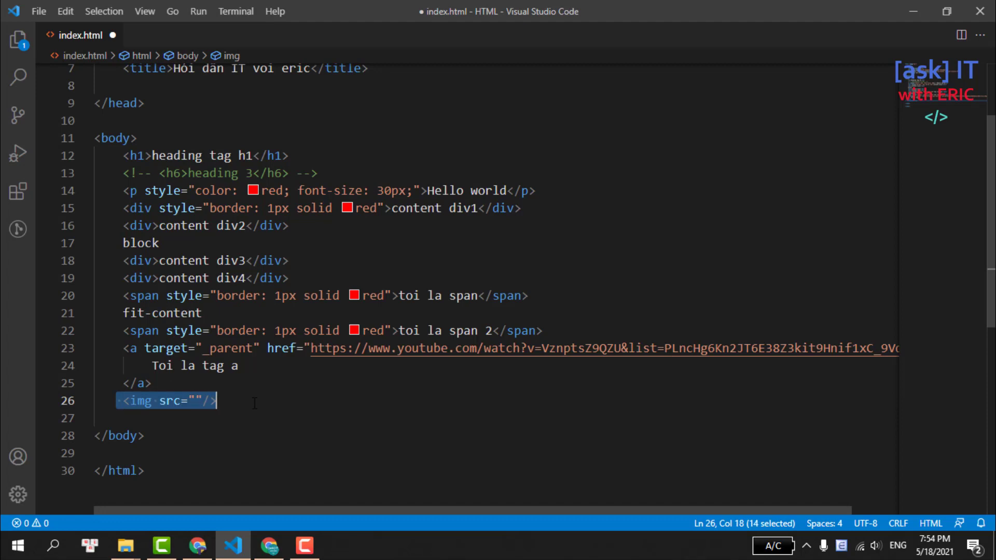
{"action": "left_click", "coordinate": [239, 405]}
{"action": "type", "text": "source"}
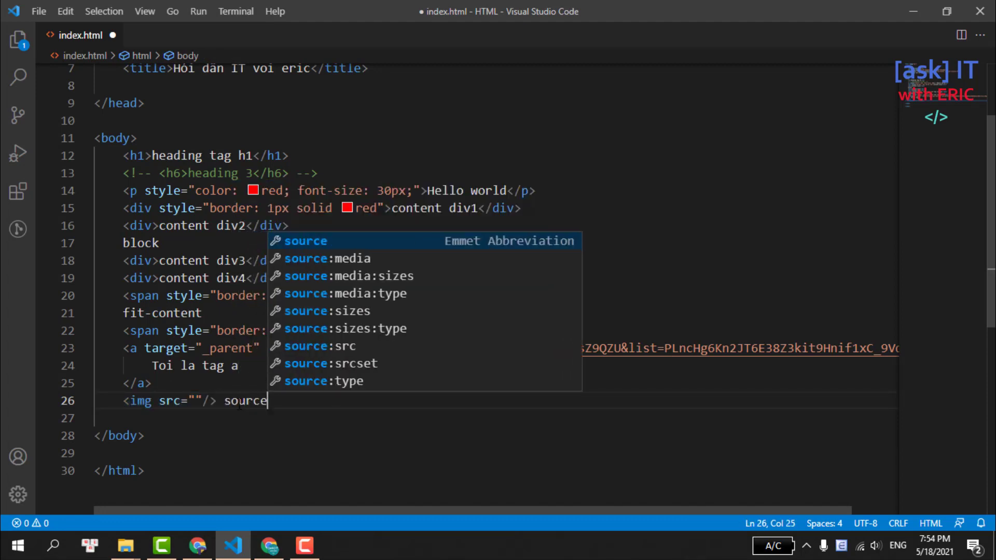
{"action": "double_click", "coordinate": [231, 401]}
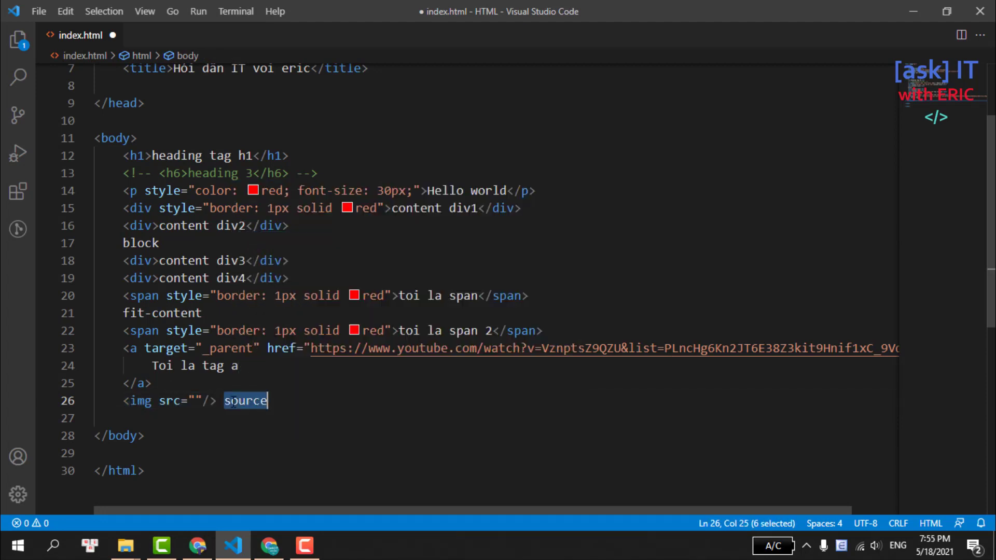
{"action": "key", "text": "BackSpace"}
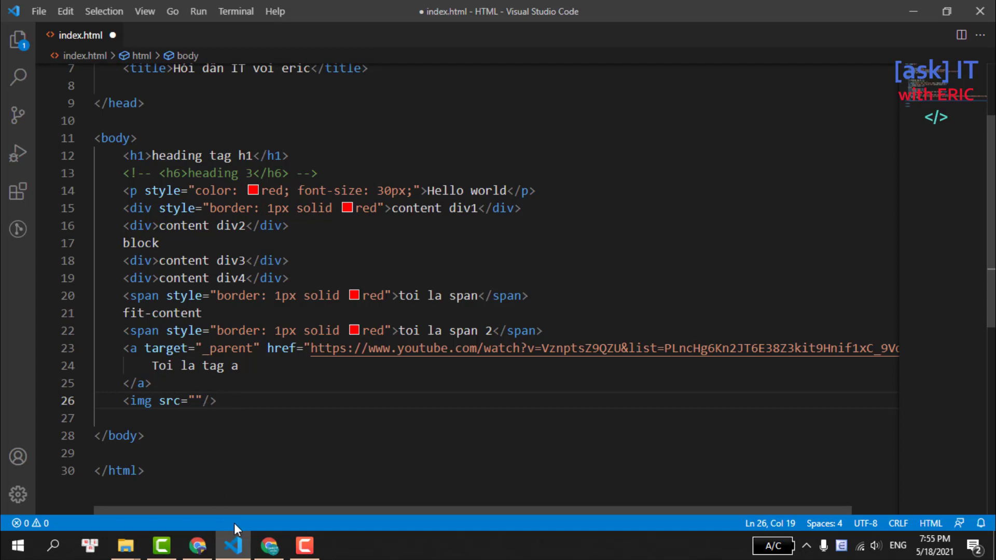
- Copy the TechCrunch rusty anchor photo's link and load it in an incognito window
{"action": "left_click", "coordinate": [270, 545]}
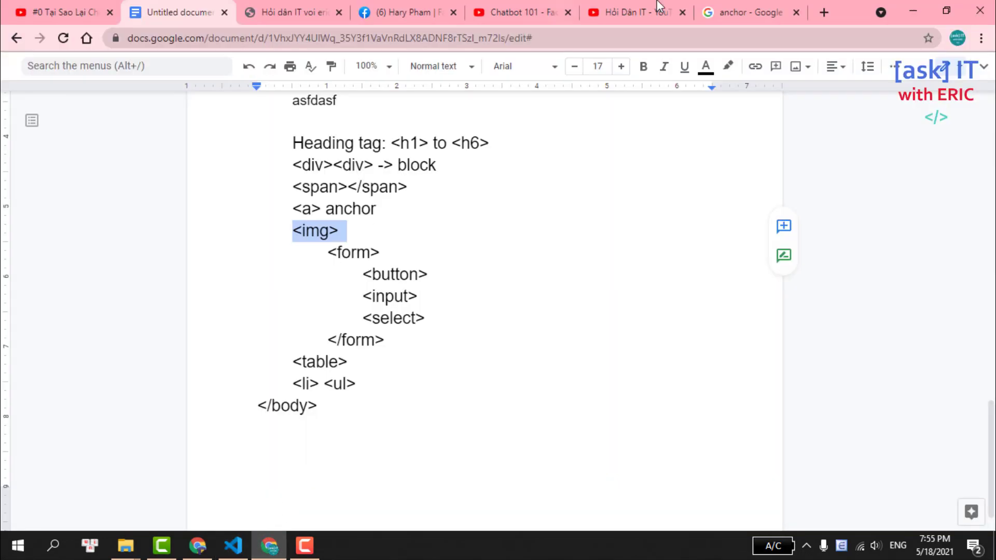
{"action": "left_click", "coordinate": [751, 8]}
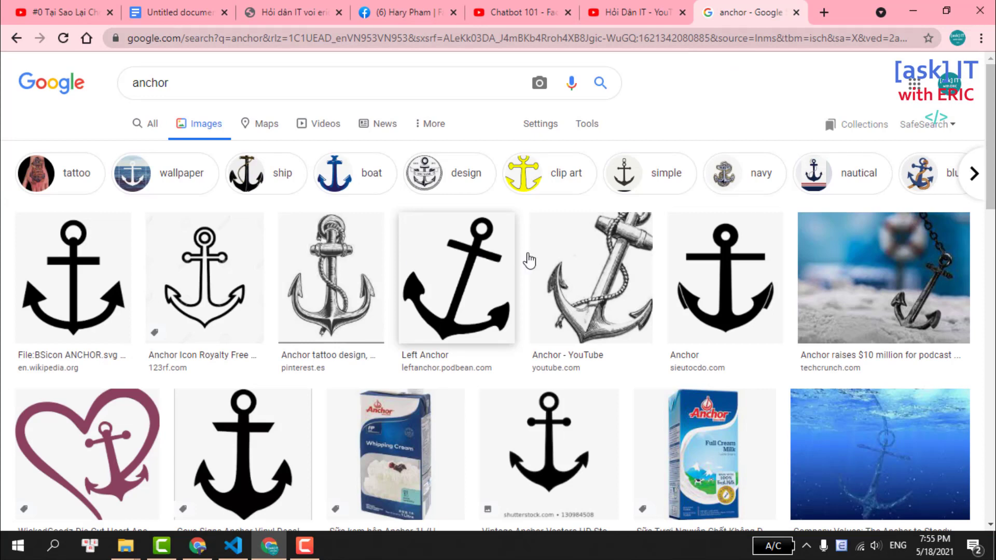
{"action": "right_click", "coordinate": [846, 255]}
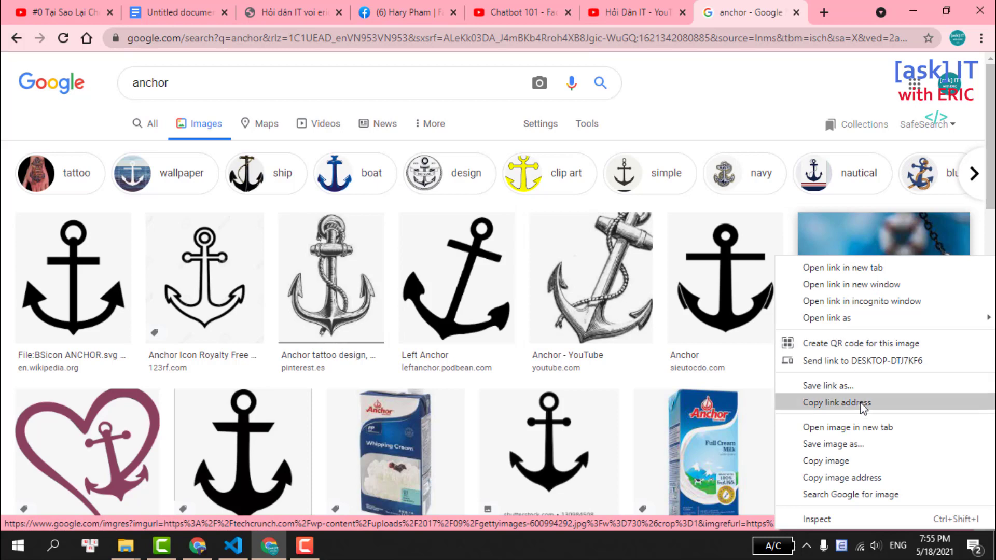
{"action": "left_click", "coordinate": [863, 408]}
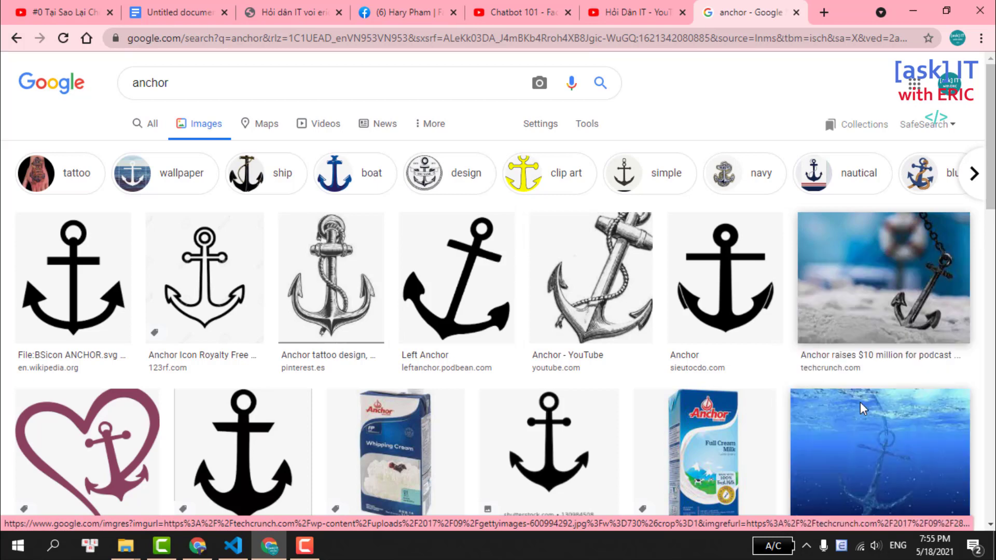
{"action": "key", "text": "ctrl+shift+n"}
{"action": "key", "text": "ctrl+v"}
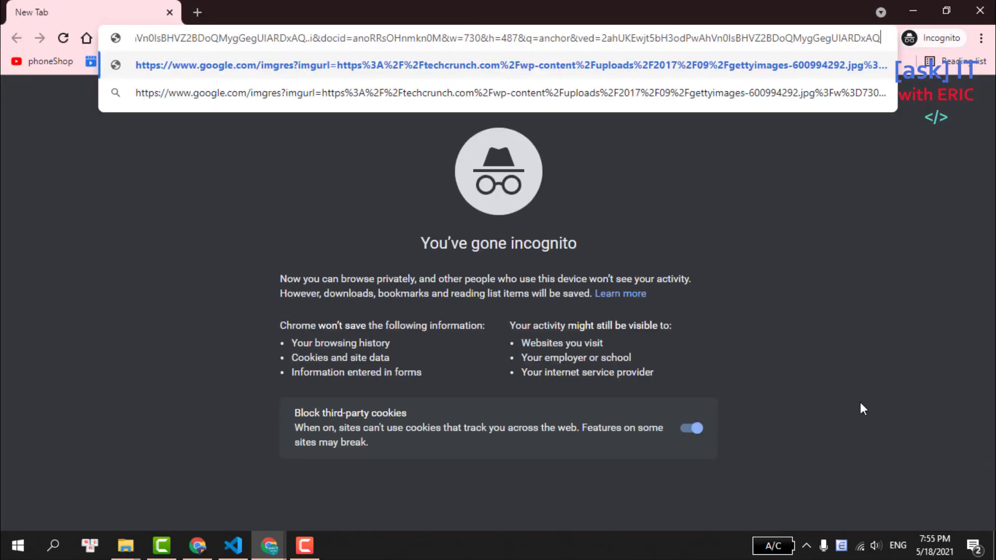
{"action": "key", "text": "Return"}
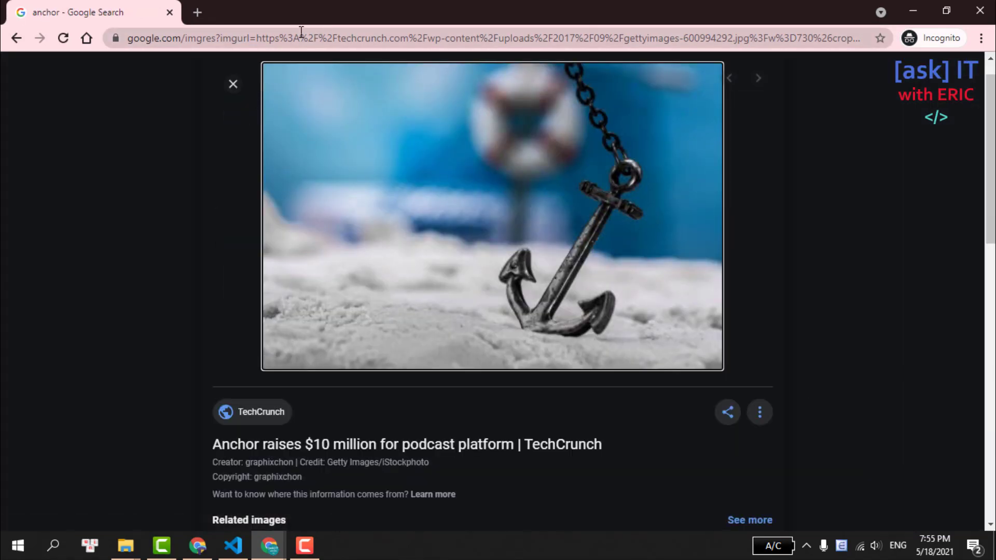
- Close the enlarged image and preview the Can Stock Photo 3d steel anchor result
{"action": "scroll", "coordinate": [493, 215], "scroll_direction": "down", "scroll_amount": 1}
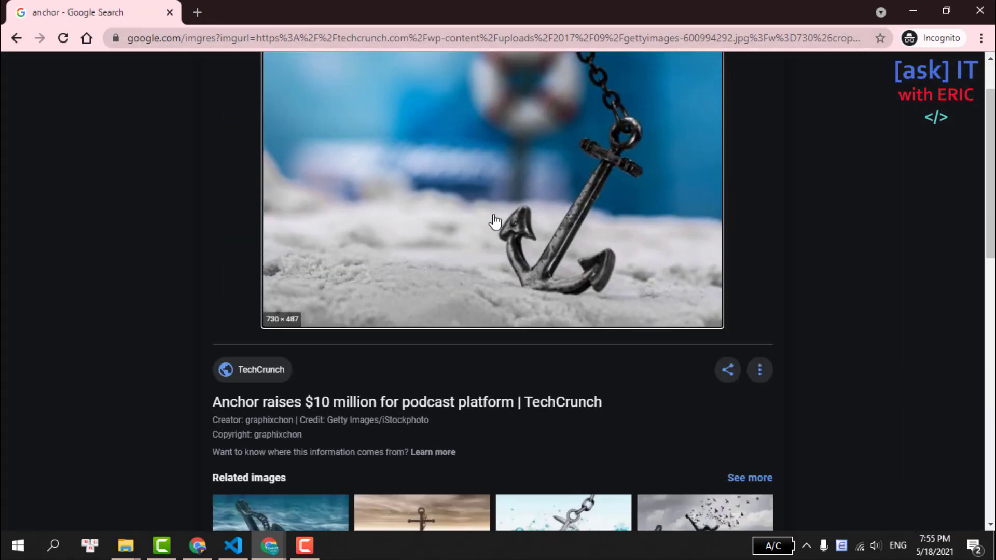
{"action": "scroll", "coordinate": [494, 208], "scroll_direction": "up", "scroll_amount": 1}
{"action": "scroll", "coordinate": [493, 204], "scroll_direction": "up", "scroll_amount": 1}
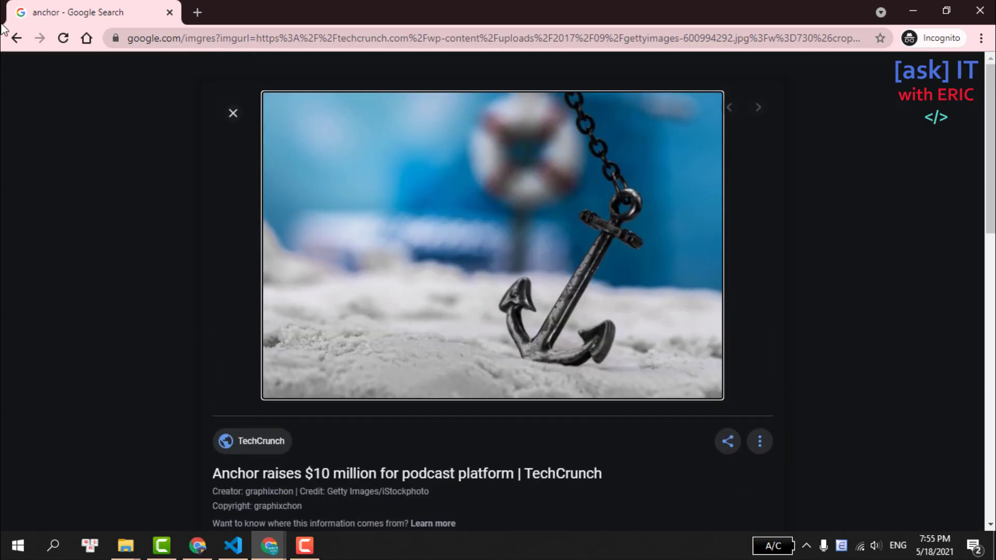
{"action": "left_click", "coordinate": [233, 115]}
{"action": "left_click", "coordinate": [897, 277]}
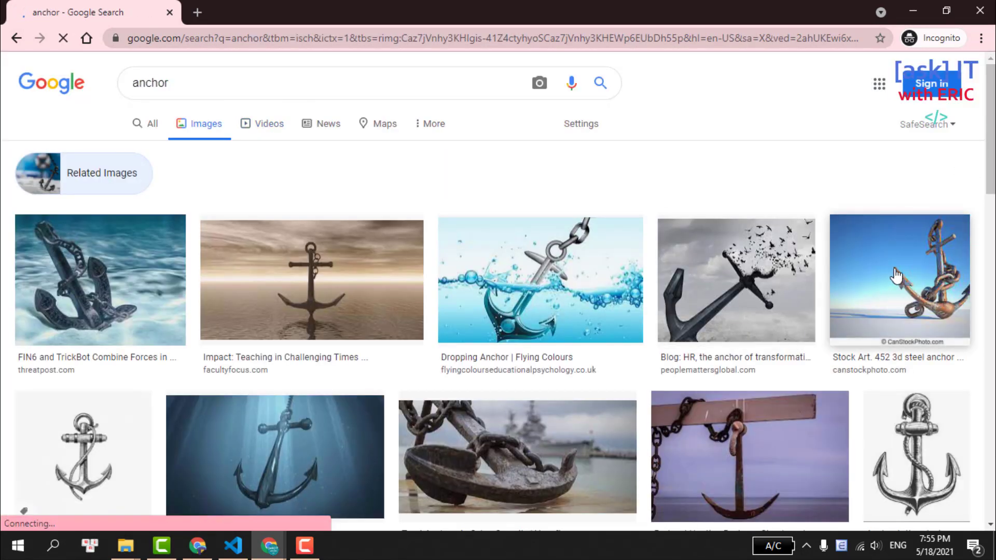
- Open the Can Stock Rusty Anchor detail page from the result's copied link and inspect its image
{"action": "left_click", "coordinate": [777, 169]}
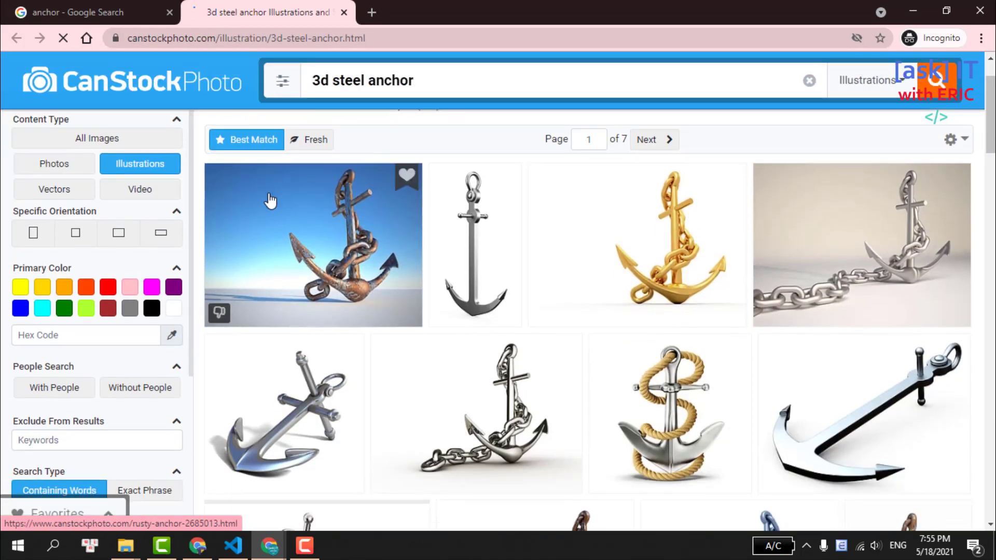
{"action": "right_click", "coordinate": [270, 200]}
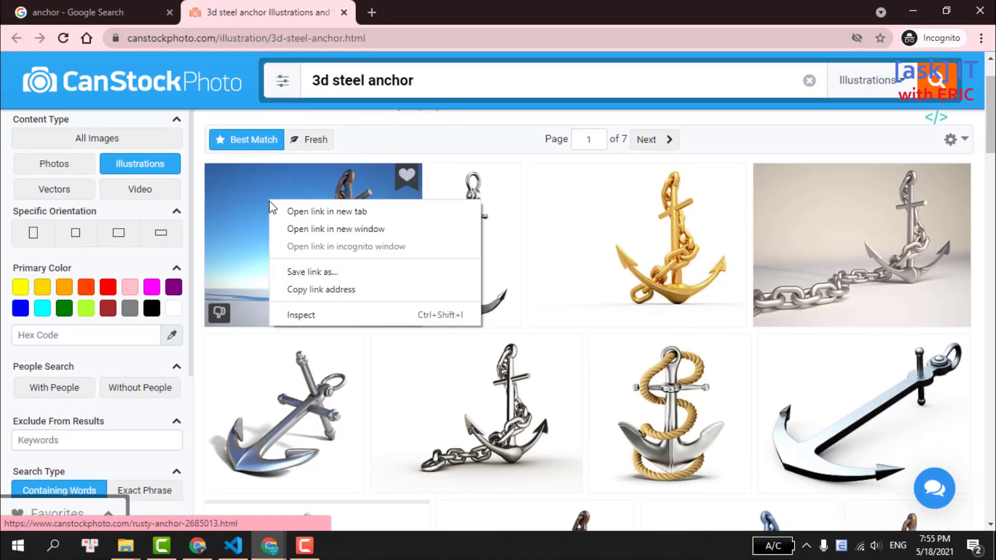
{"action": "left_click", "coordinate": [325, 289]}
{"action": "left_click", "coordinate": [73, 12]}
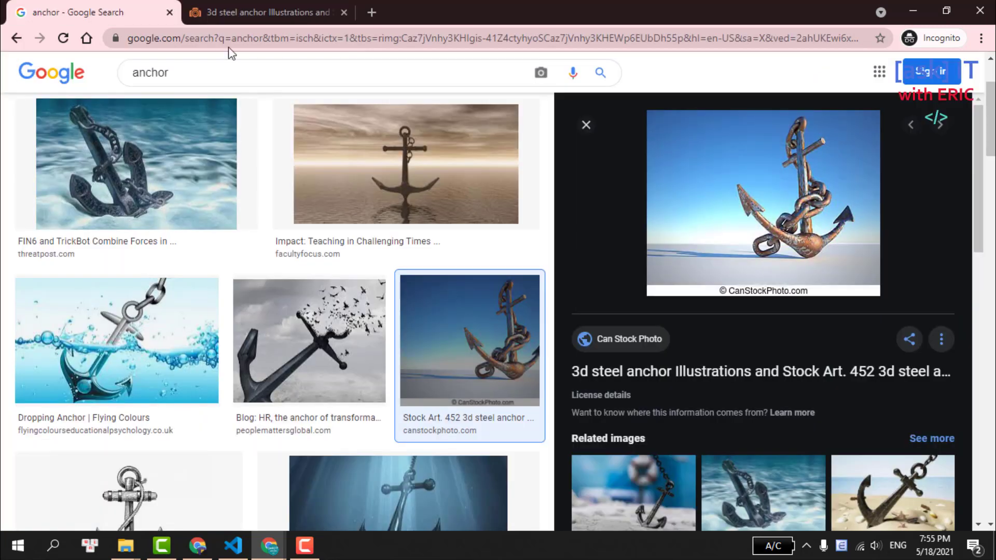
{"action": "left_click", "coordinate": [245, 41]}
{"action": "key", "text": "ctrl+v"}
{"action": "key", "text": "Return"}
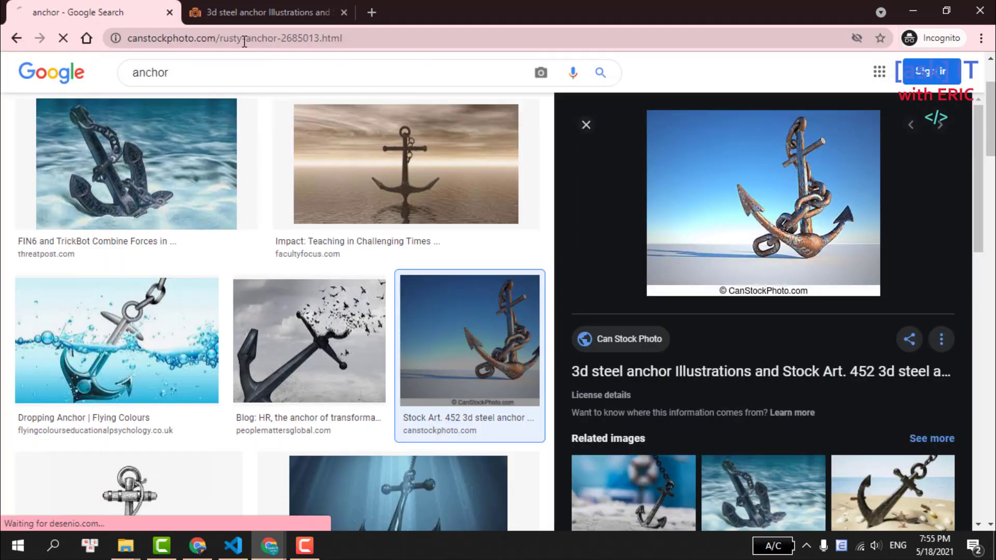
{"action": "scroll", "coordinate": [292, 158], "scroll_direction": "down", "scroll_amount": 3}
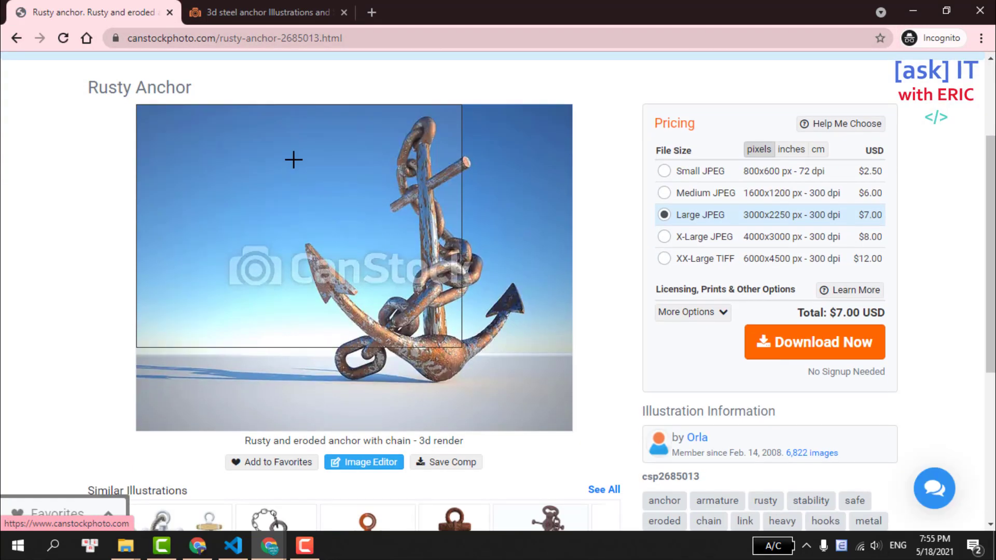
{"action": "right_click", "coordinate": [293, 161]}
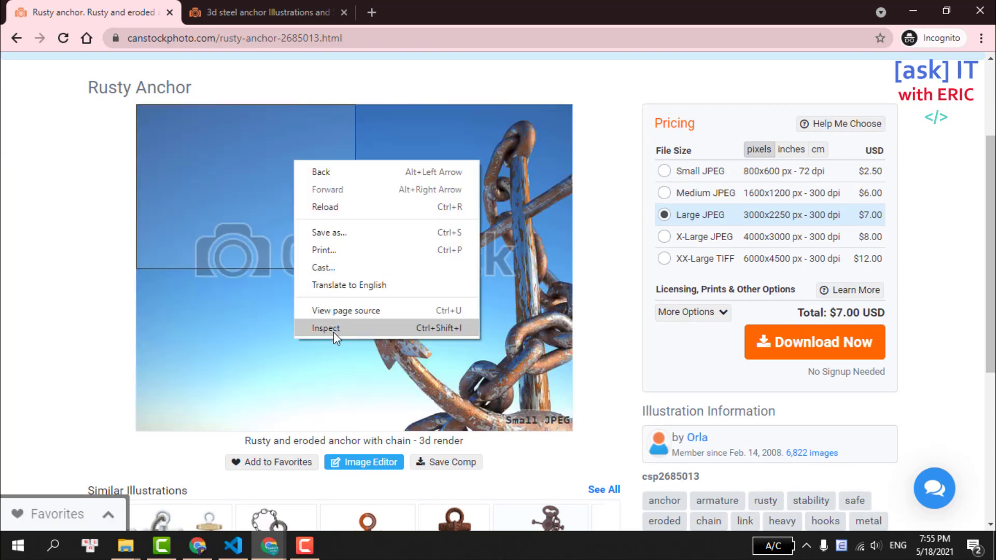
{"action": "left_click", "coordinate": [325, 329]}
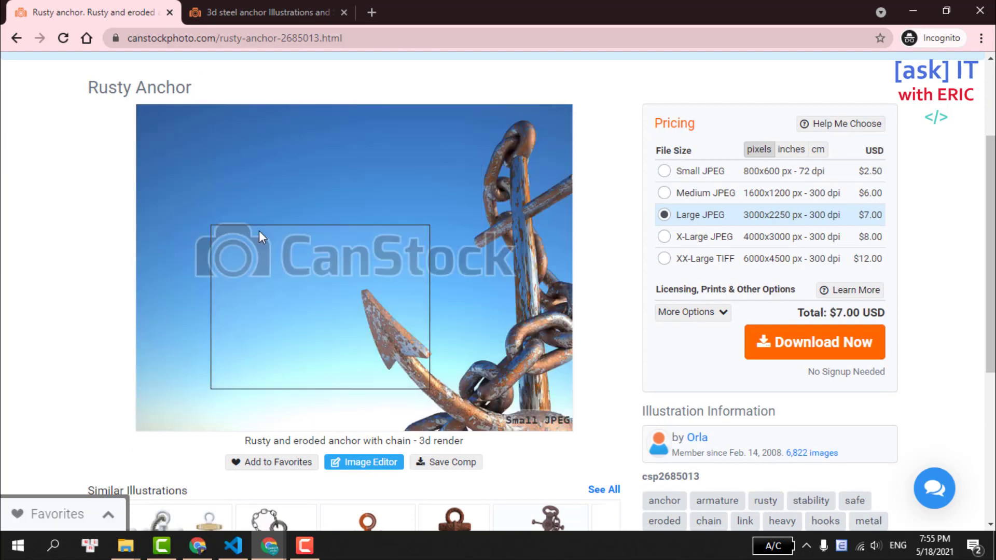
- Copy the anchor img element's source link and load the rusty anchor JPG in a new tab
{"action": "scroll", "coordinate": [363, 394], "scroll_direction": "down", "scroll_amount": 3}
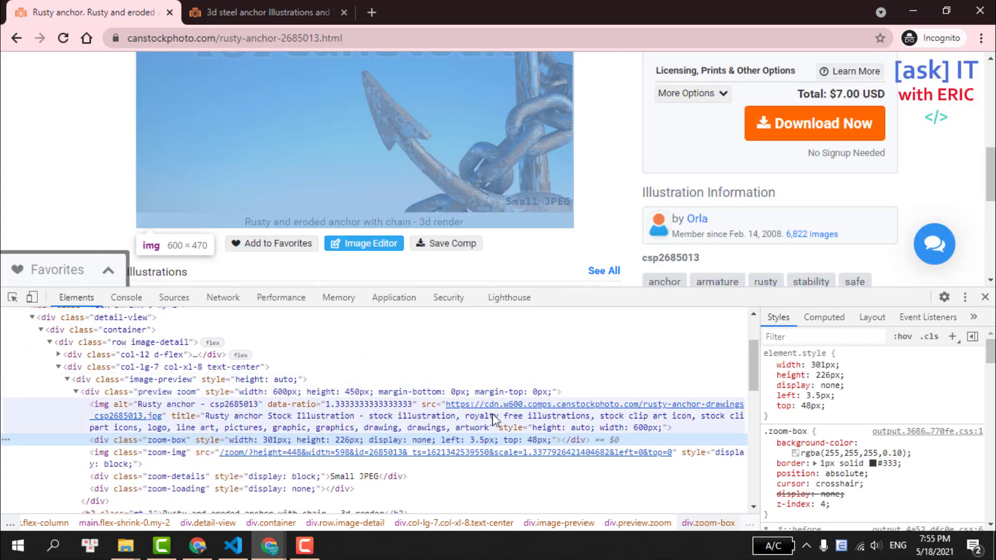
{"action": "right_click", "coordinate": [508, 411]}
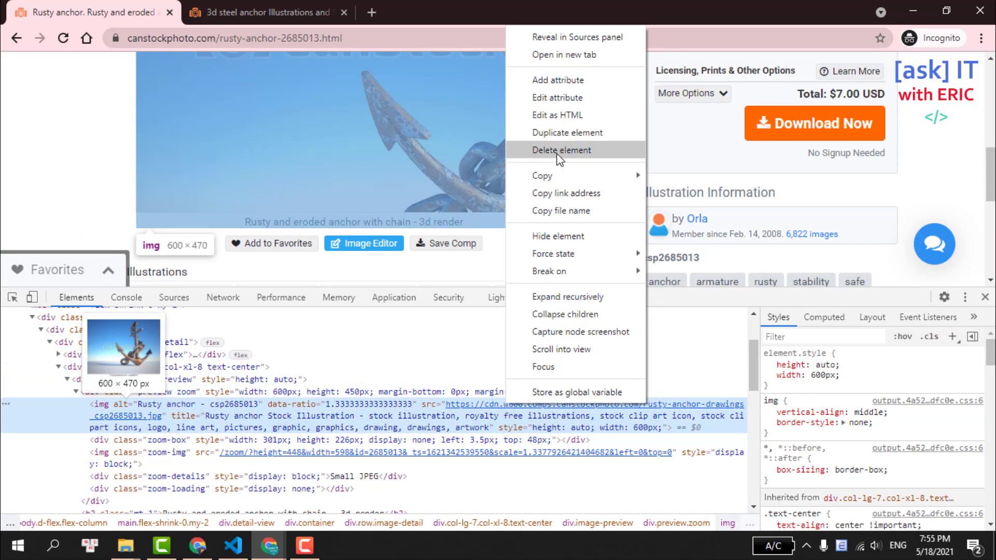
{"action": "left_click", "coordinate": [559, 192]}
{"action": "left_click", "coordinate": [375, 7]}
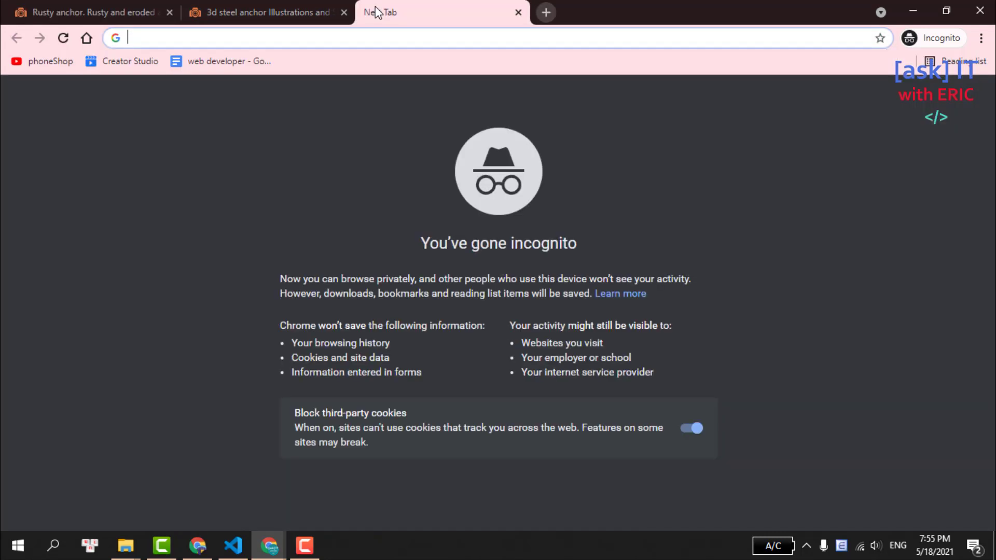
{"action": "key", "text": "ctrl+v"}
{"action": "key", "text": "Return"}
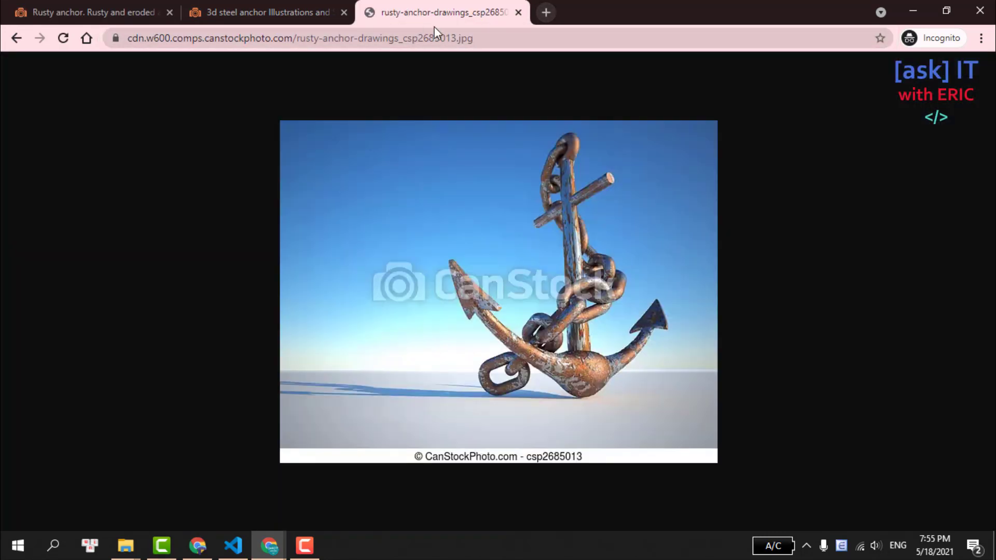
- Compare the .jpg image address with the .html address of the 3d steel anchor results page
{"action": "left_click_drag", "start_coordinate": [485, 39], "coordinate": [455, 37]}
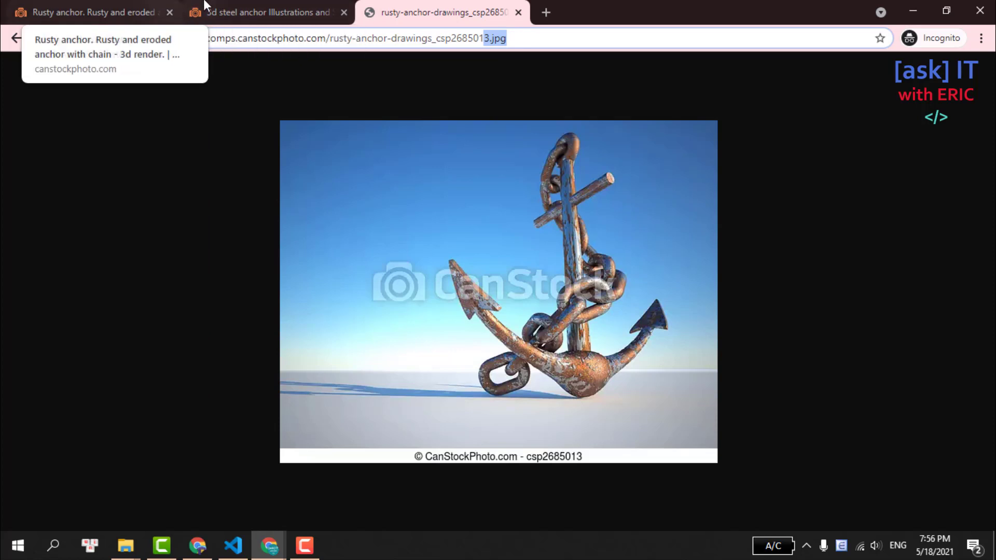
{"action": "left_click", "coordinate": [259, 12]}
{"action": "left_click", "coordinate": [343, 40]}
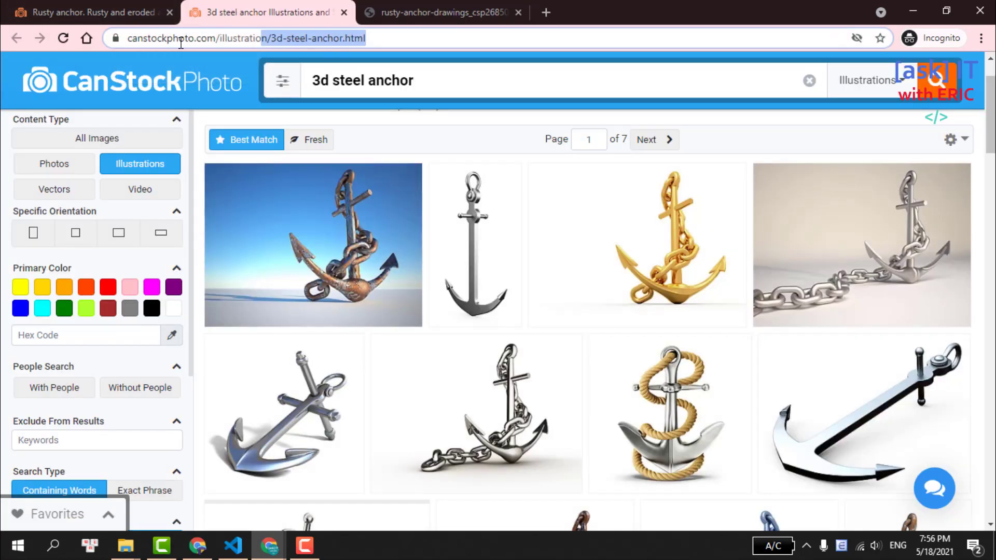
{"action": "double_click", "coordinate": [362, 41]}
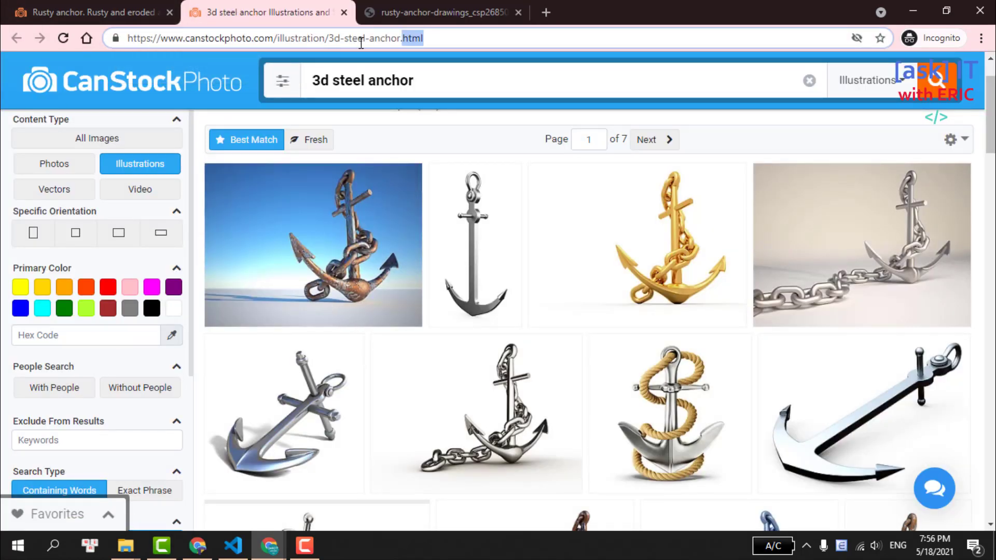
{"action": "left_click", "coordinate": [418, 12]}
{"action": "left_click", "coordinate": [399, 40]}
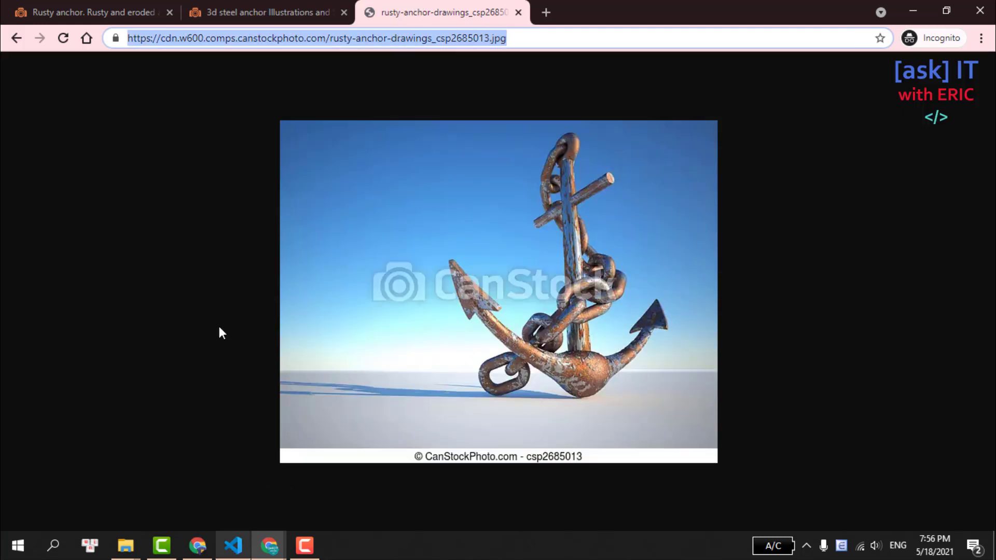
{"action": "key", "text": "ctrl+shift+Tab"}
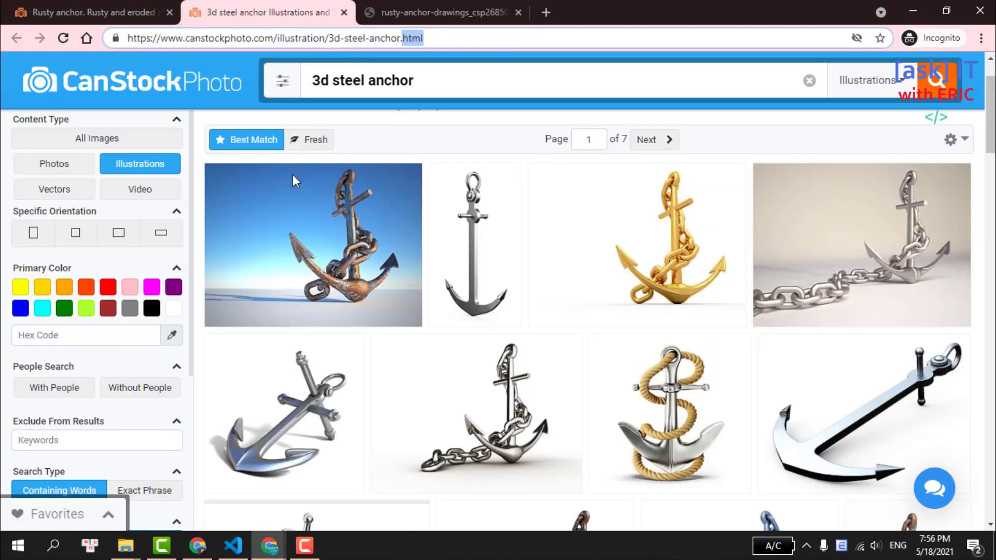
- Reload the Rusty anchor detail page and inspect its anchor image again
{"action": "left_click", "coordinate": [166, 10]}
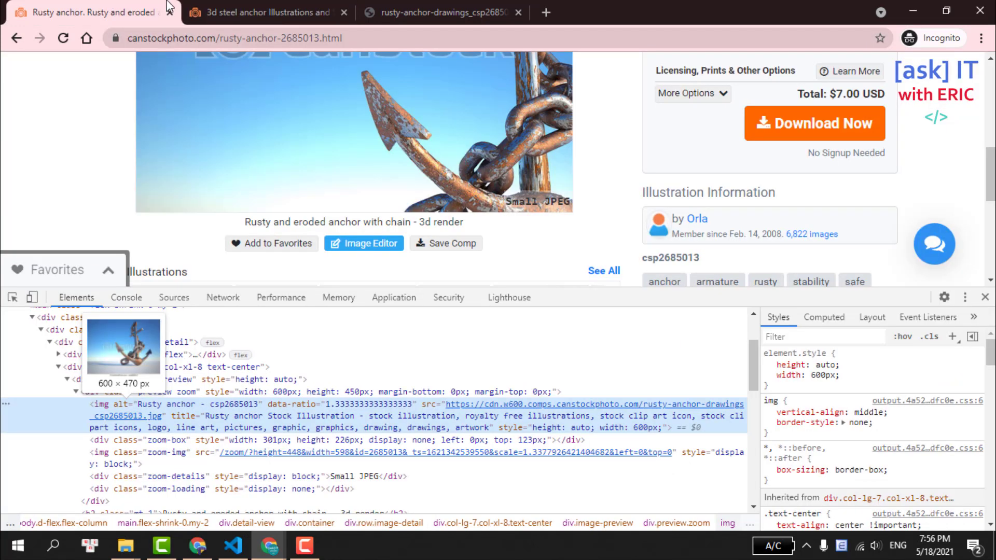
{"action": "scroll", "coordinate": [252, 96], "scroll_direction": "up", "scroll_amount": 3}
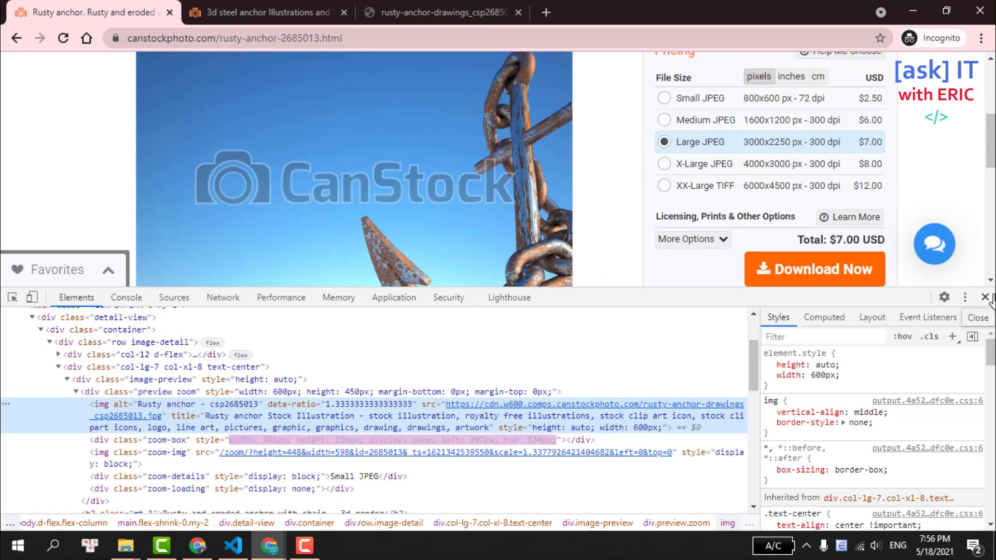
{"action": "left_click", "coordinate": [986, 297]}
{"action": "left_click", "coordinate": [63, 38]}
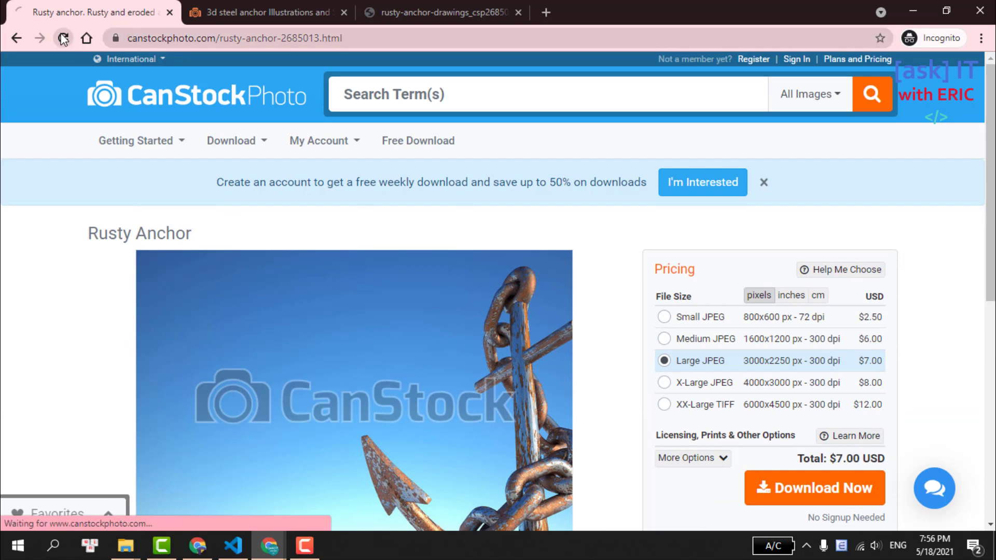
{"action": "scroll", "coordinate": [280, 166], "scroll_direction": "down", "scroll_amount": 4}
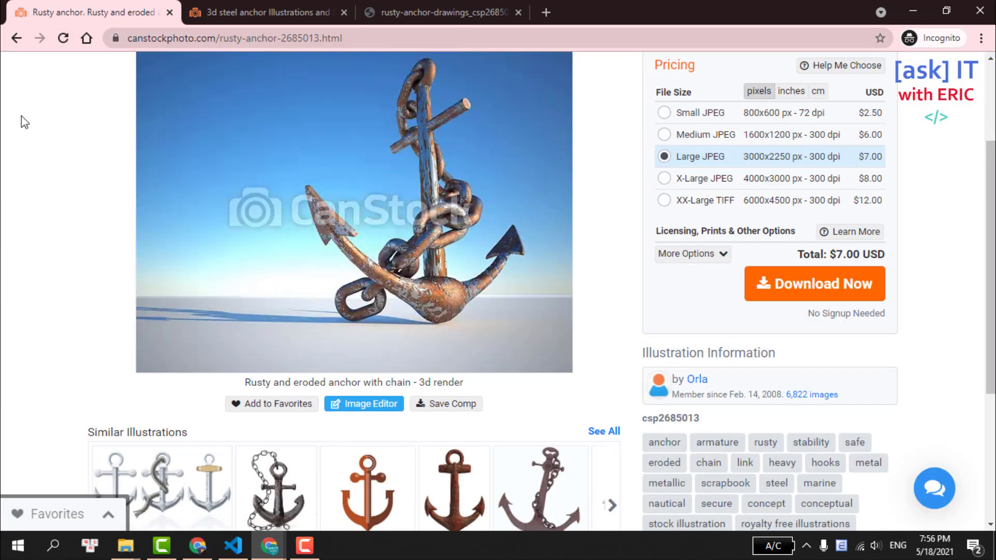
{"action": "right_click", "coordinate": [40, 107]}
{"action": "left_click", "coordinate": [72, 279]}
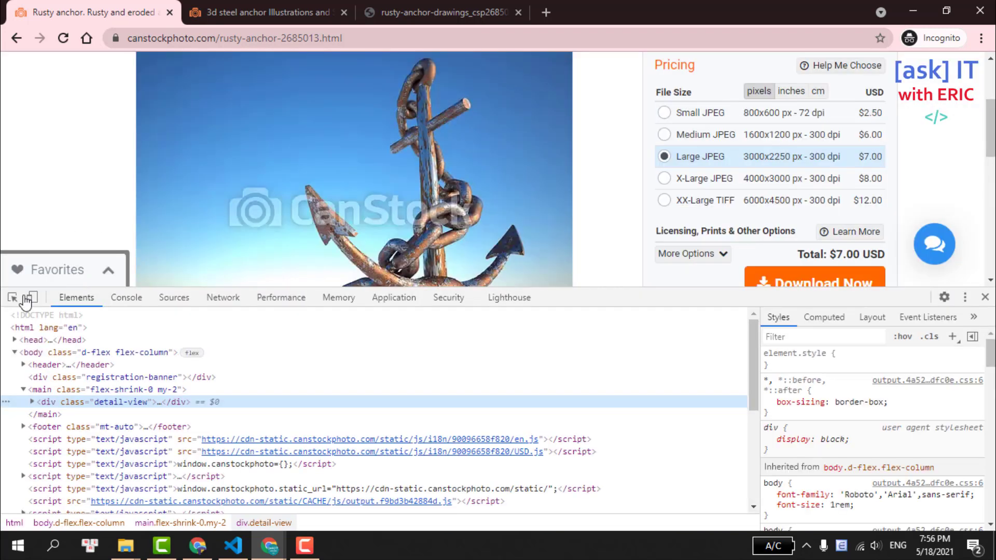
- Pick the anchor image's img element, open its rusty-anchor-drawings_csp2685013.jpg src in a new tab, and widen the element tree
{"action": "left_click", "coordinate": [13, 298]}
{"action": "left_click", "coordinate": [210, 141]}
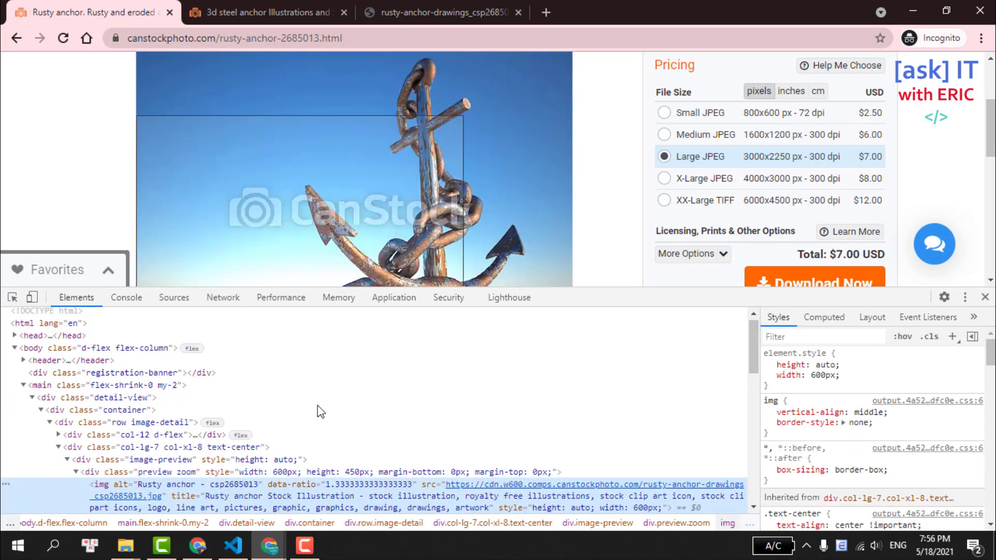
{"action": "scroll", "coordinate": [331, 428], "scroll_direction": "down", "scroll_amount": 1}
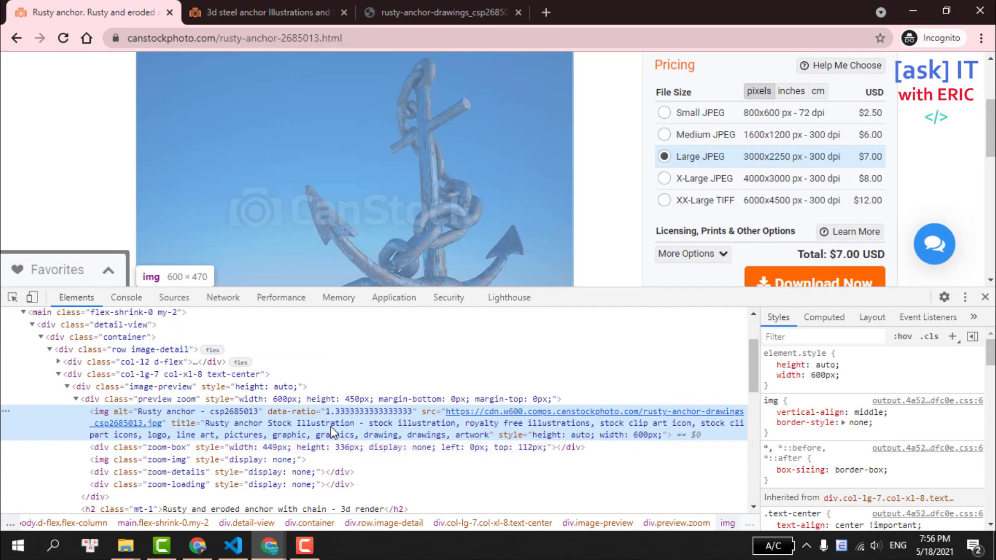
{"action": "scroll", "coordinate": [332, 416], "scroll_direction": "down", "scroll_amount": 1}
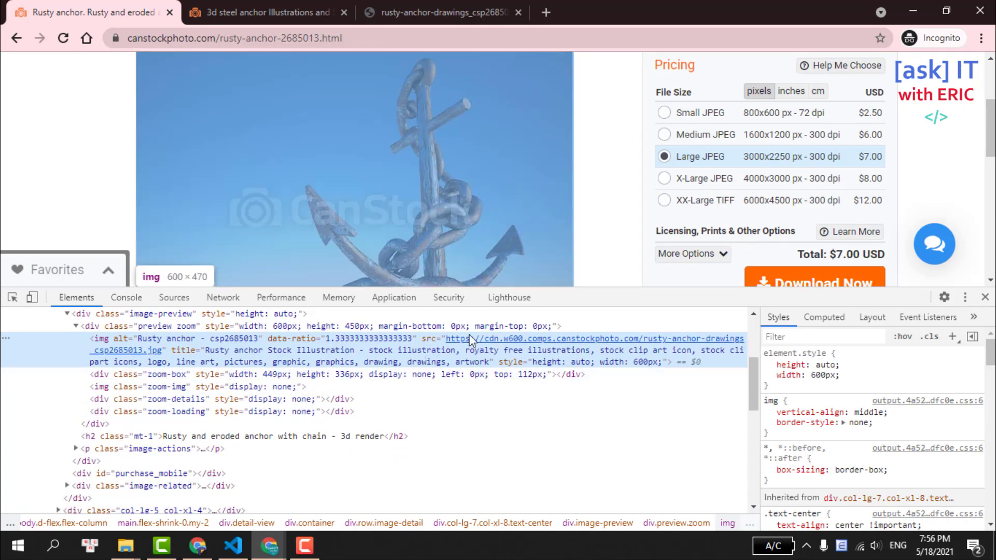
{"action": "right_click", "coordinate": [491, 341]}
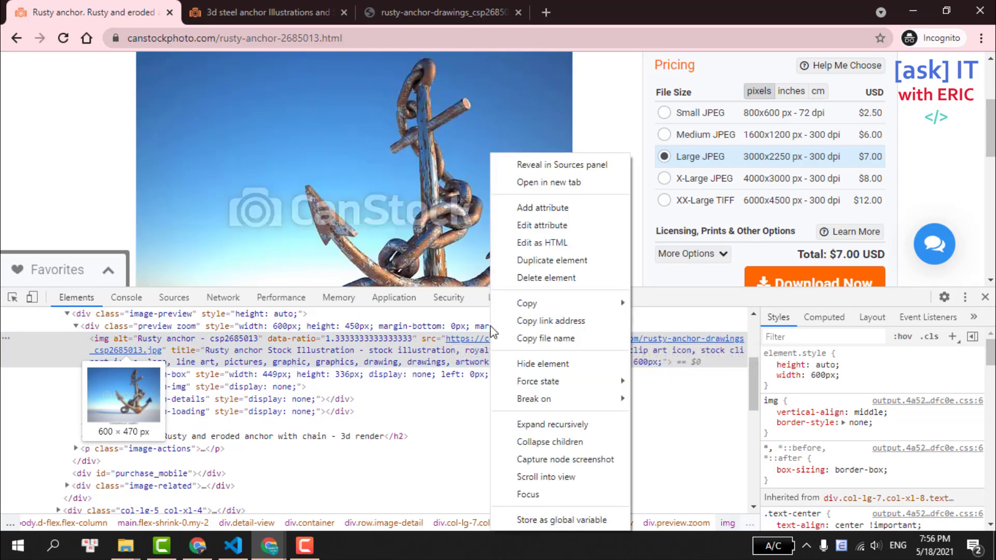
{"action": "left_click", "coordinate": [552, 182]}
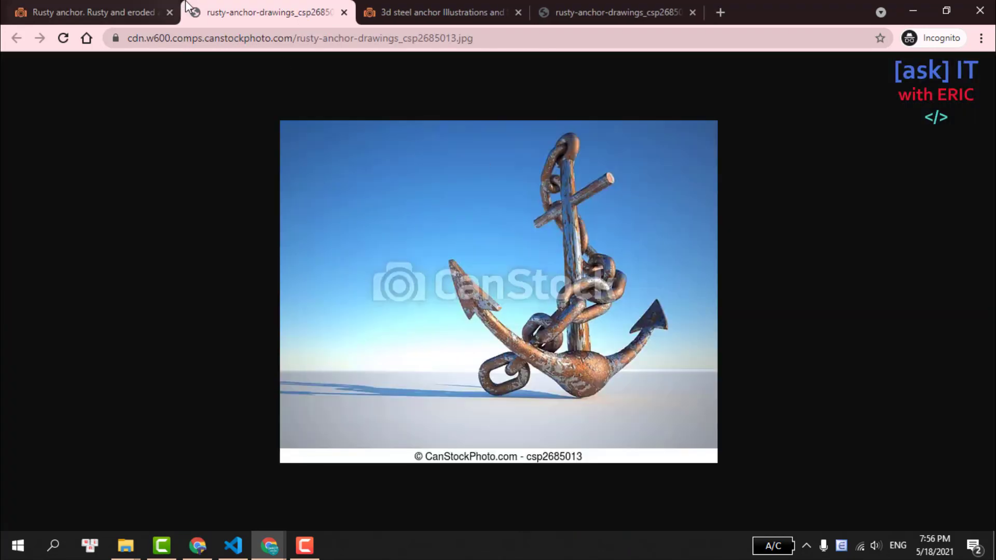
{"action": "left_click", "coordinate": [320, 36]}
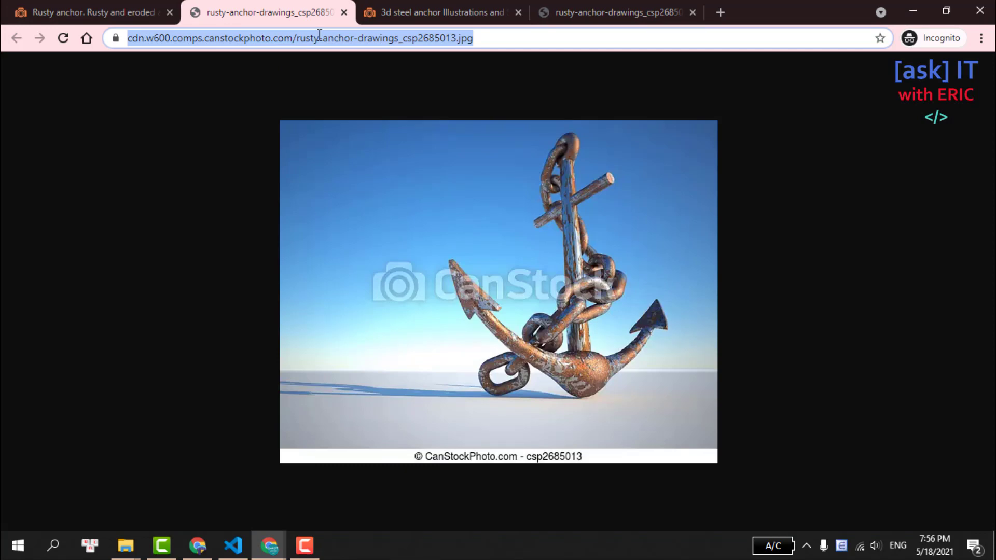
{"action": "left_click", "coordinate": [125, 12]}
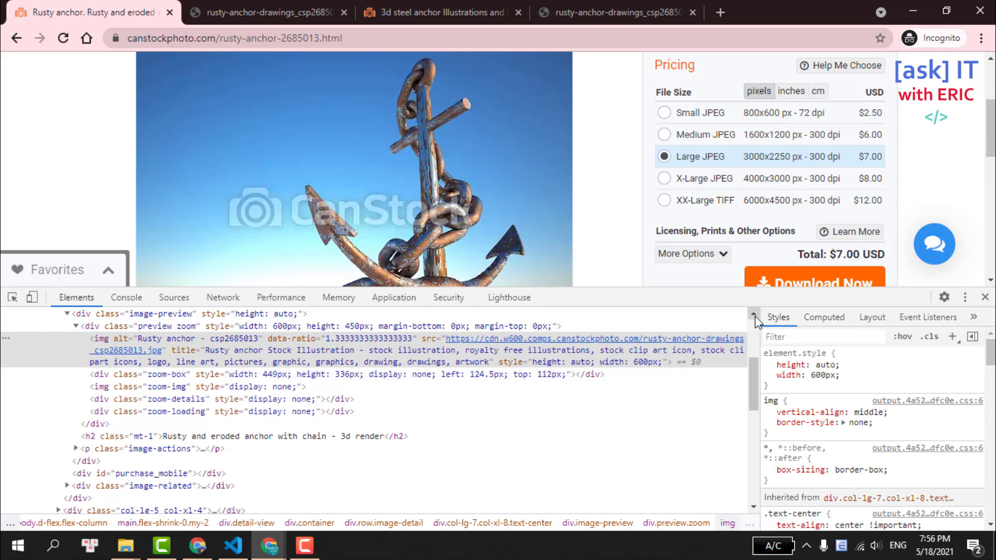
{"action": "left_click_drag", "start_coordinate": [757, 319], "coordinate": [886, 323]}
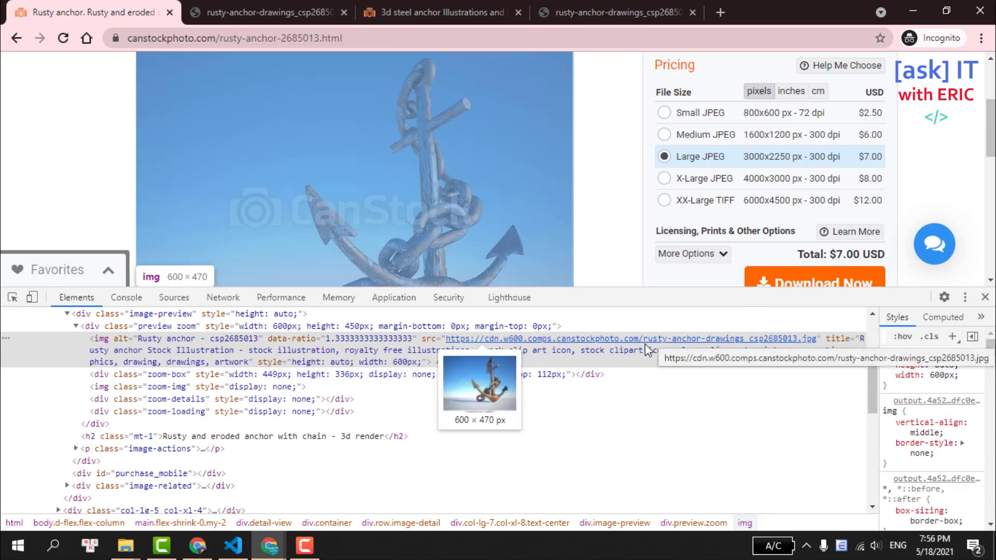
- Paste the rusty anchor image URL into the img src quotes and save index.html
{"action": "key", "text": "alt+Tab"}
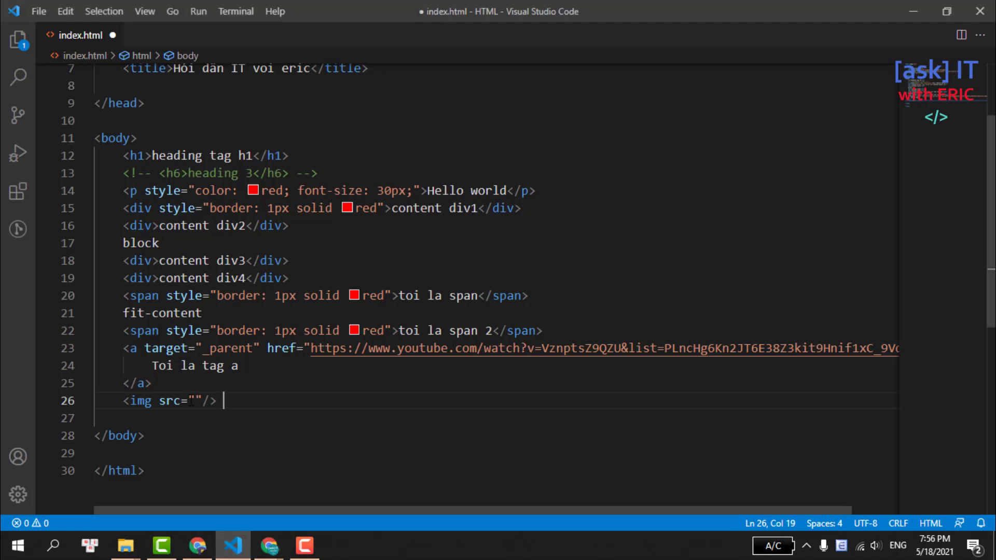
{"action": "left_click", "coordinate": [199, 401]}
{"action": "type", "text": "https://cdn.w600.comps.canstockphoto.com/rusty-anchor-drawings_csp2685013.jpg"}
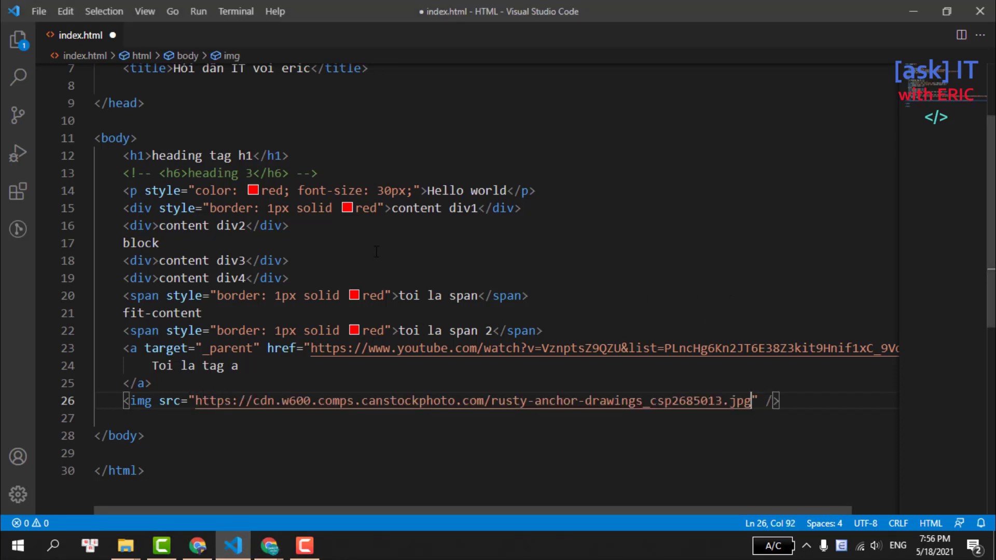
{"action": "key", "text": "ctrl+s"}
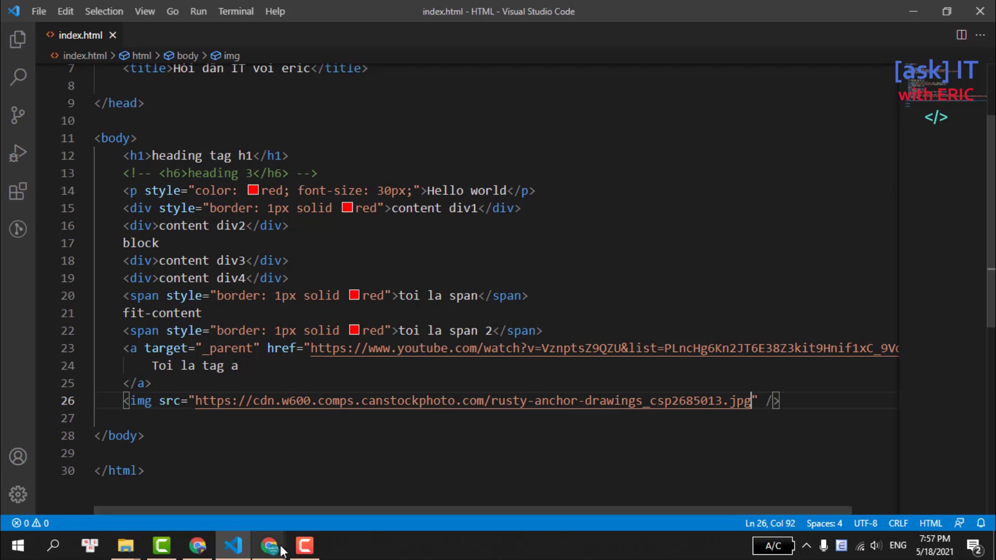
- Reload the local index.html page in Chrome to show the anchor picture, then return to VS Code
{"action": "left_click", "coordinate": [269, 545]}
{"action": "left_click", "coordinate": [189, 485]}
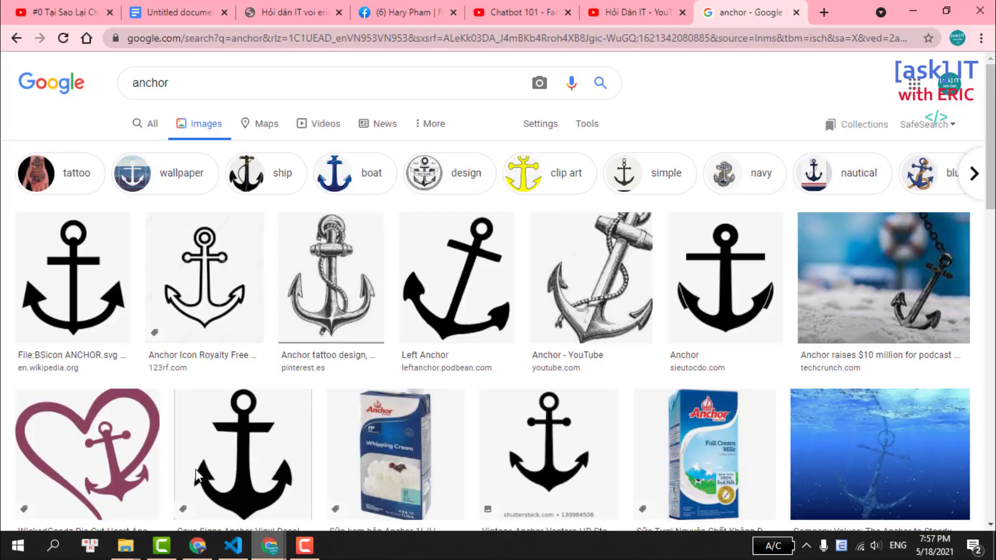
{"action": "left_click", "coordinate": [285, 7]}
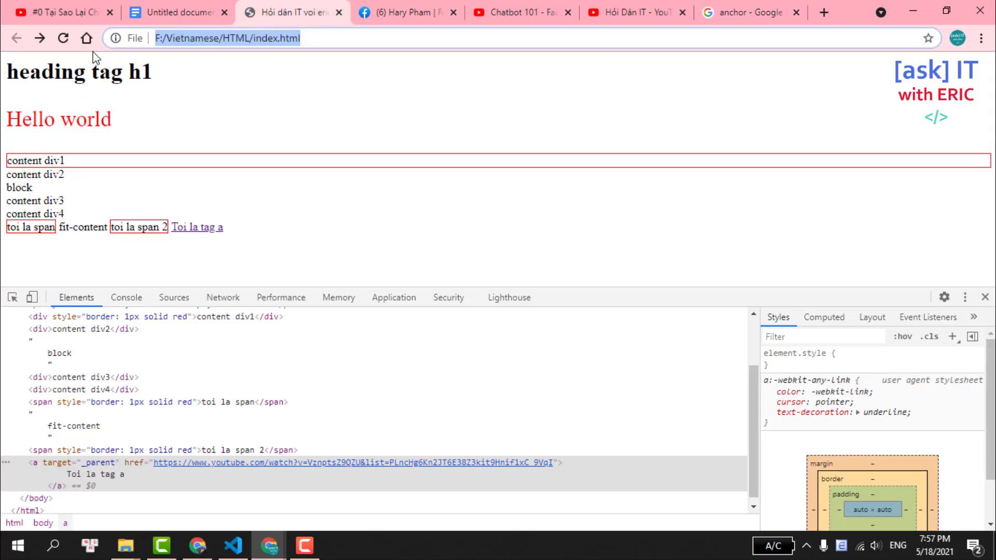
{"action": "left_click", "coordinate": [63, 38]}
{"action": "scroll", "coordinate": [295, 124], "scroll_direction": "down", "scroll_amount": 2}
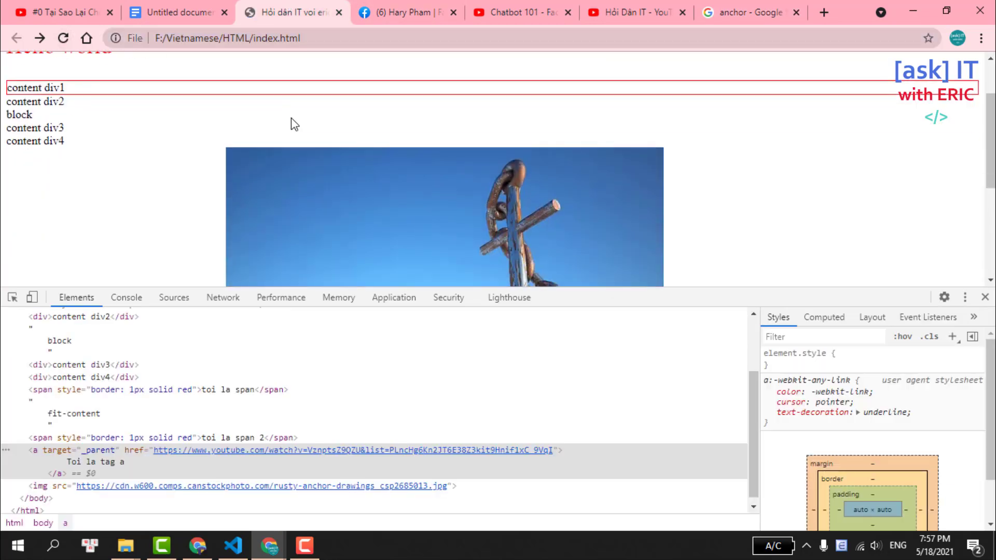
{"action": "left_click", "coordinate": [985, 297]}
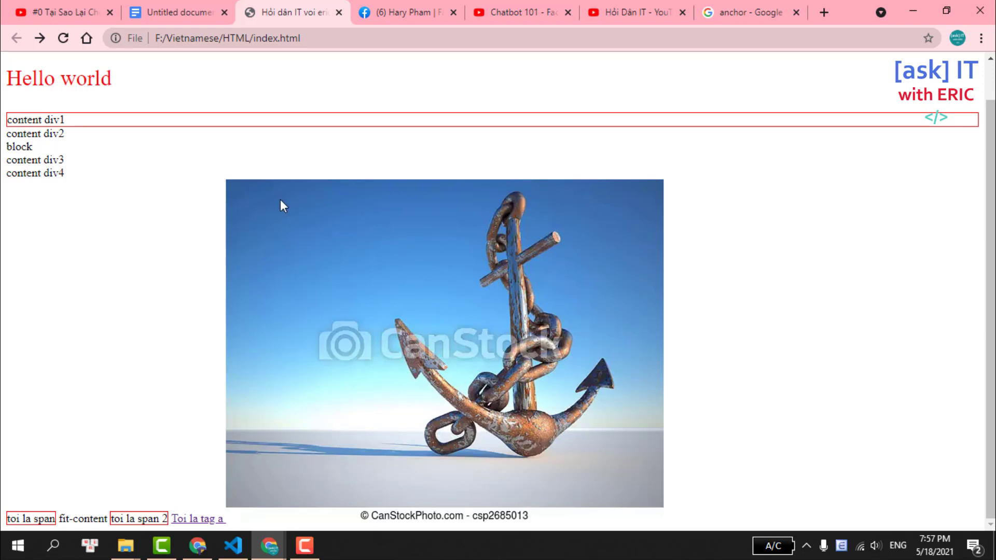
{"action": "left_click", "coordinate": [234, 545]}
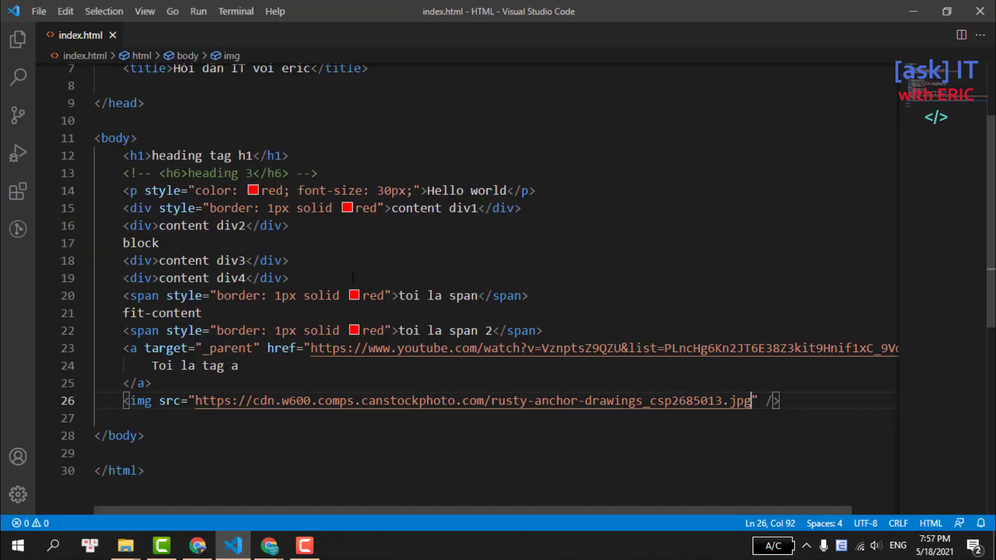
- Add height="400" and width="400" before src in the img tag, save, and minimize the editor
{"action": "left_click", "coordinate": [160, 400]}
{"action": "type", "text": "heigh"}
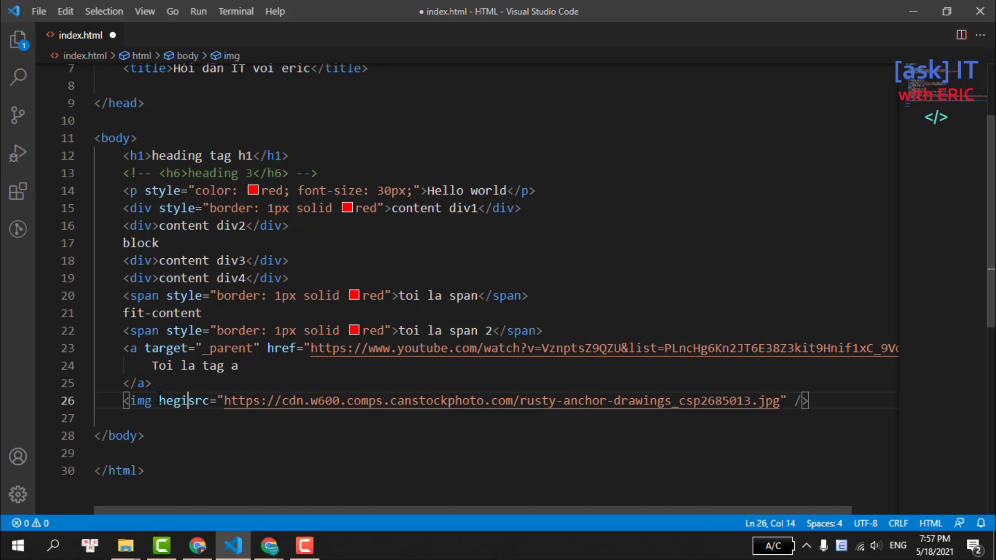
{"action": "type", "text": "t"}
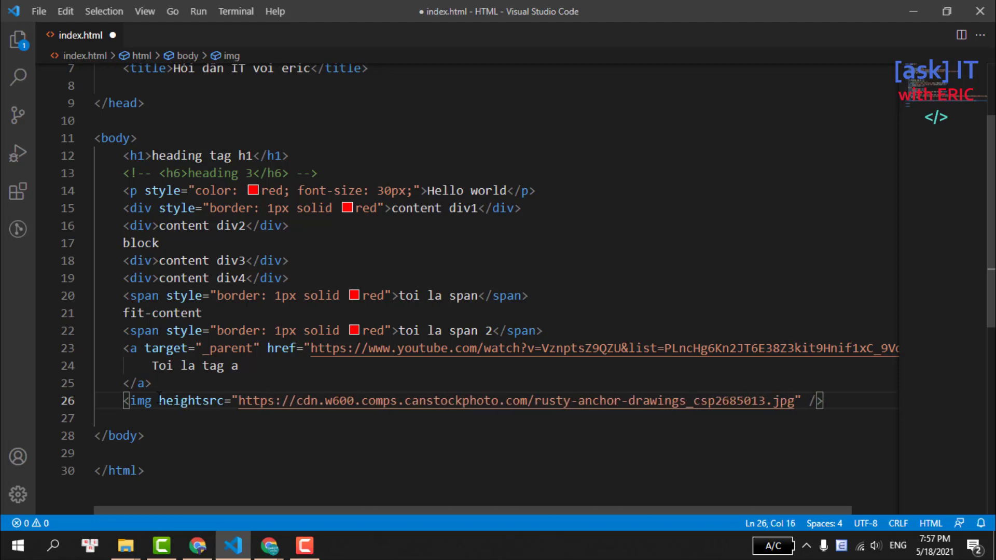
{"action": "type", "text": "=\"4"}
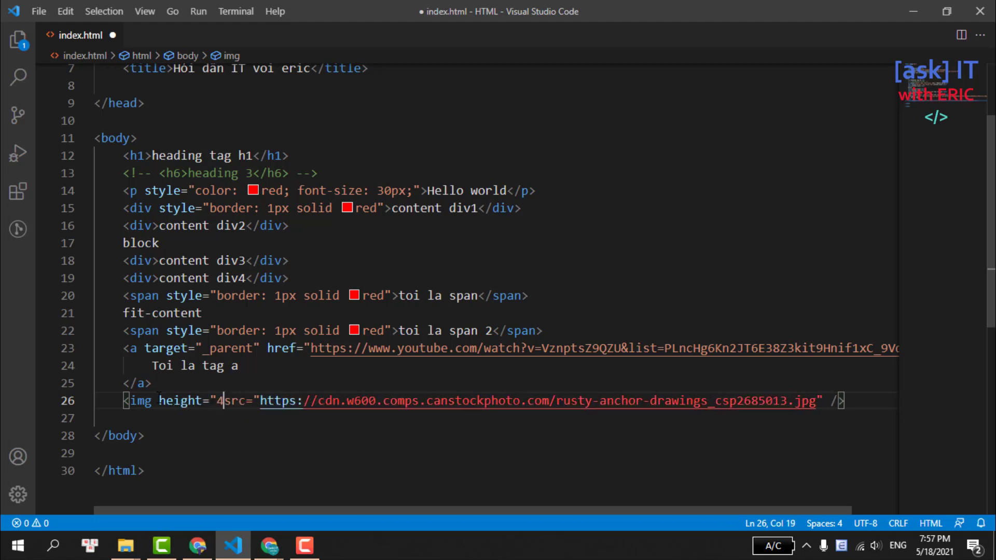
{"action": "type", "text": "00\" "}
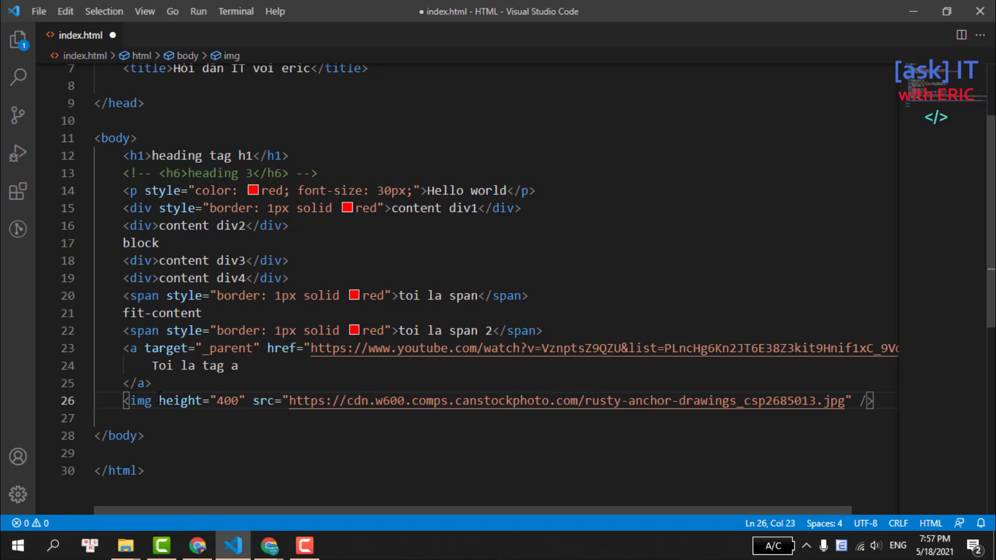
{"action": "type", "text": "width"}
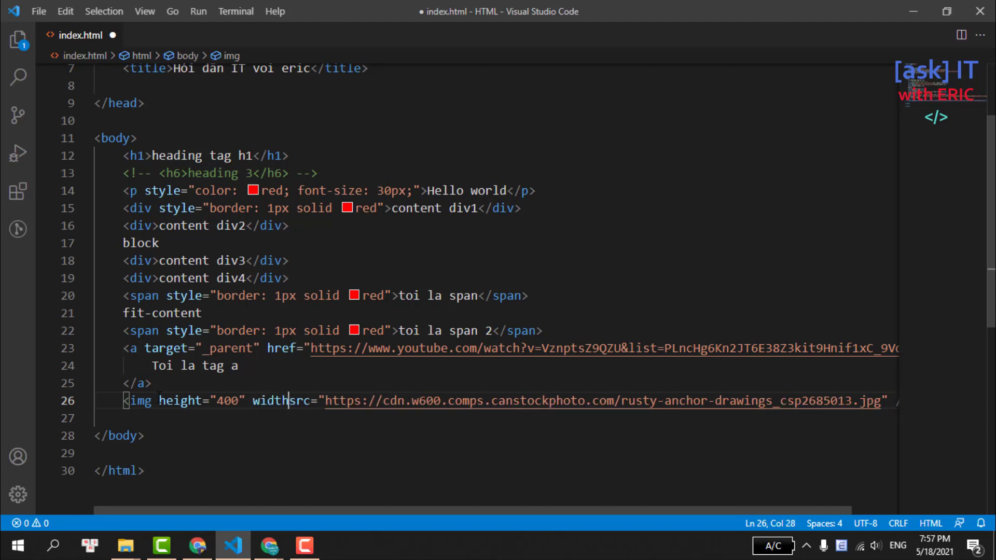
{"action": "type", "text": "-"}
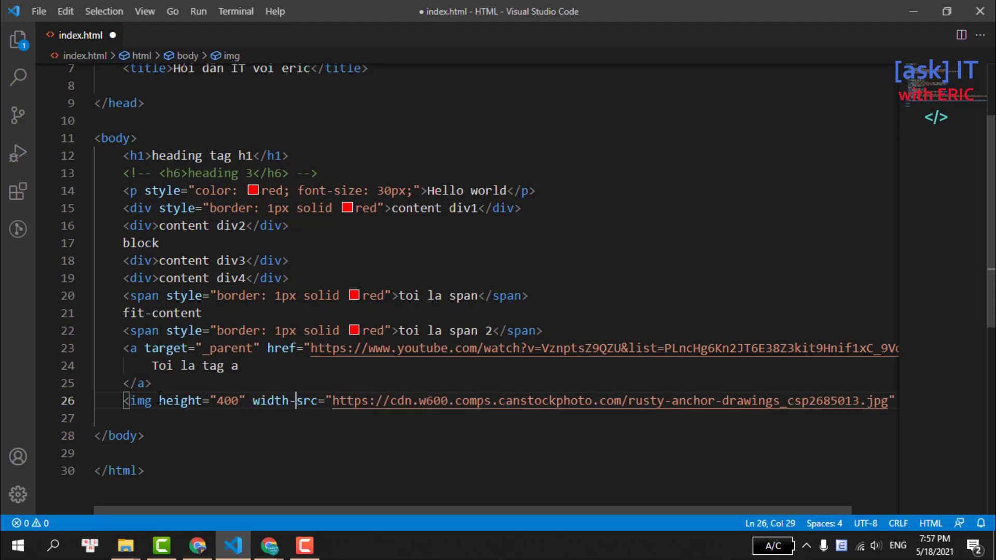
{"action": "type", "text": "\""}
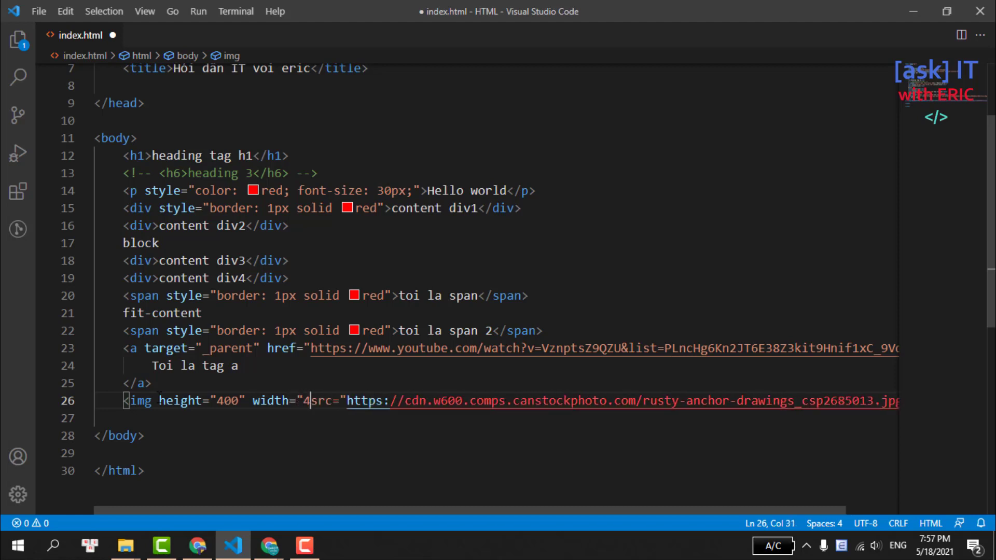
{"action": "type", "text": "400\""}
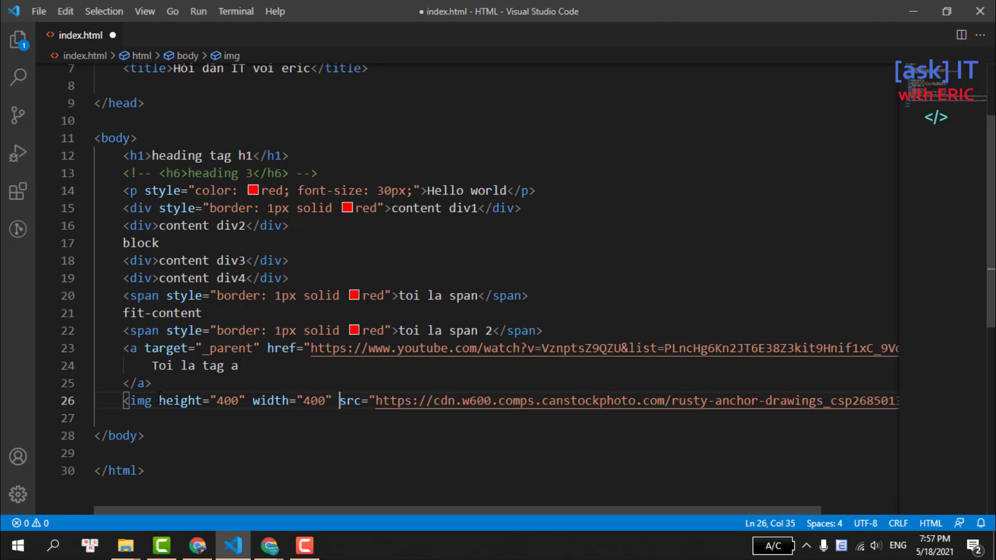
{"action": "key", "text": "ctrl+s"}
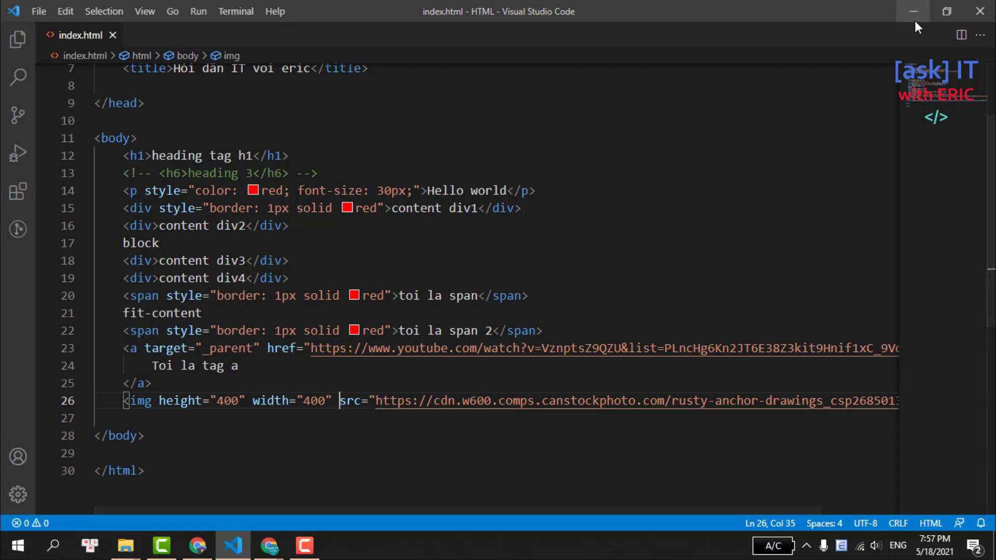
{"action": "left_click", "coordinate": [914, 20]}
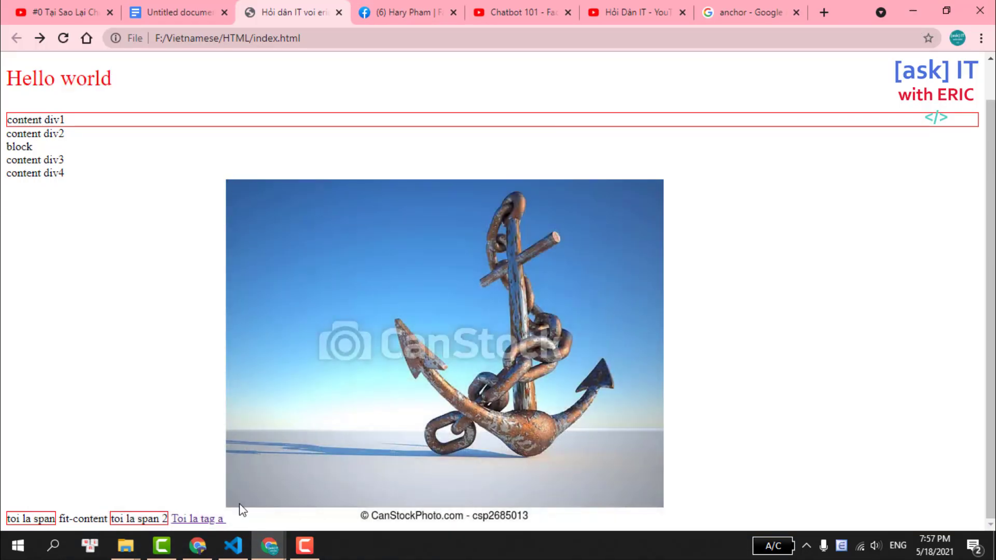
- Inspect the anchor image, reload to confirm it renders at 400×400, then return to index.html
{"action": "right_click", "coordinate": [315, 201]}
{"action": "left_click", "coordinate": [364, 306]}
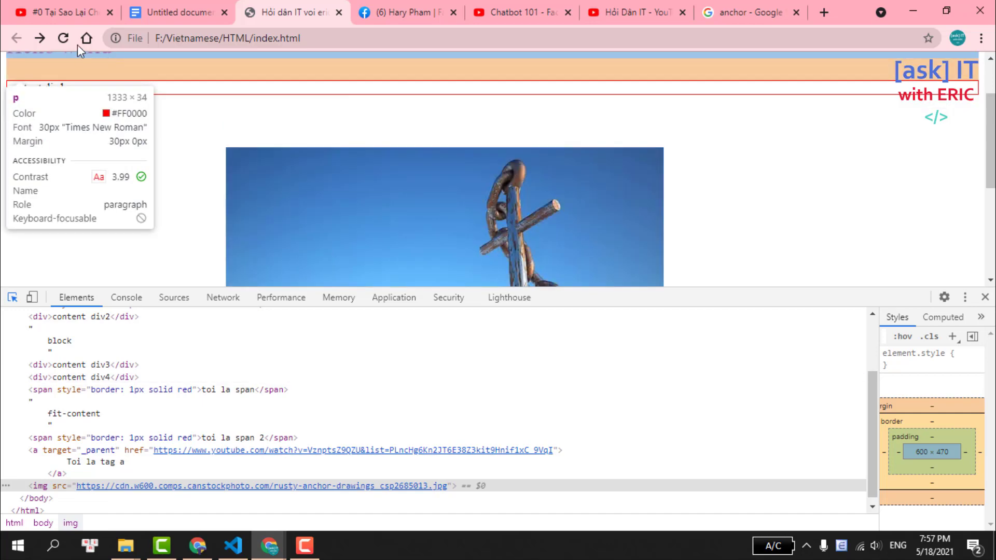
{"action": "left_click", "coordinate": [69, 39]}
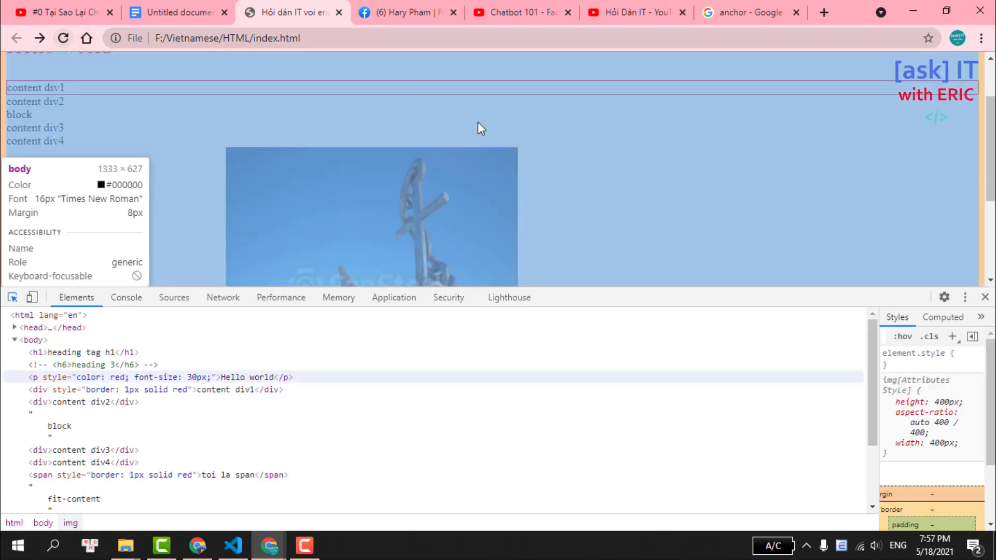
{"action": "scroll", "coordinate": [583, 149], "scroll_direction": "down", "scroll_amount": 2}
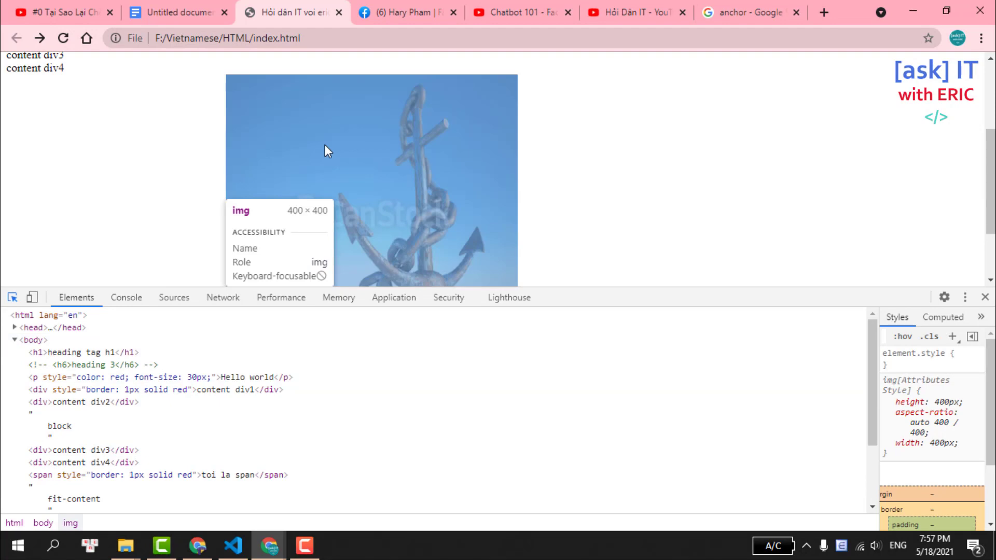
{"action": "left_click", "coordinate": [985, 297]}
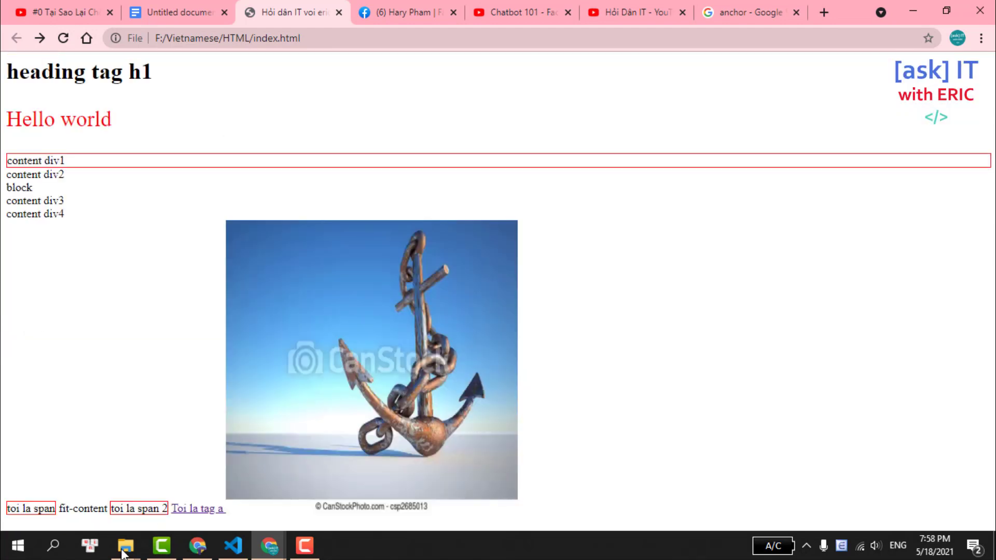
{"action": "left_click", "coordinate": [234, 545]}
{"action": "scroll", "coordinate": [173, 335], "scroll_direction": "down", "scroll_amount": 3}
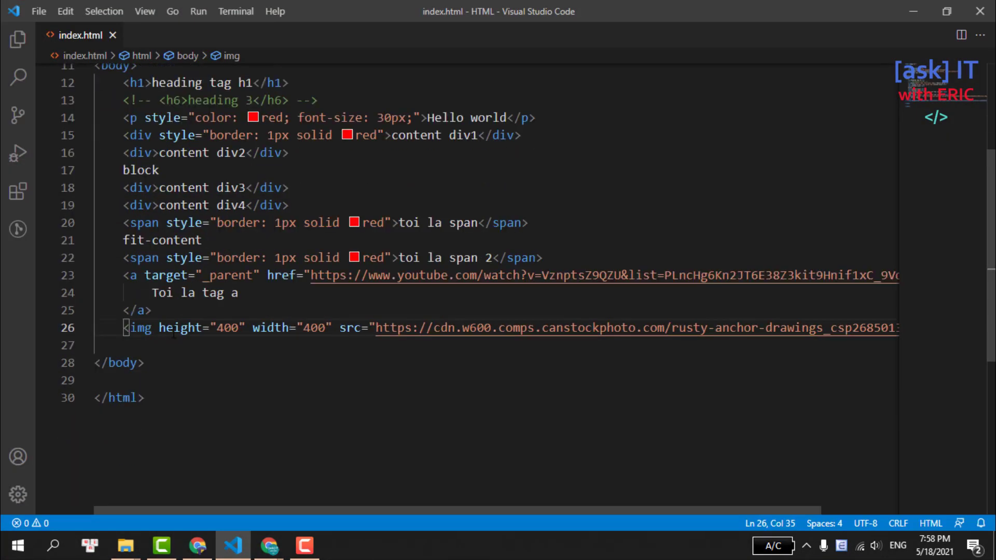
{"action": "double_click", "coordinate": [174, 332]}
{"action": "double_click", "coordinate": [270, 328]}
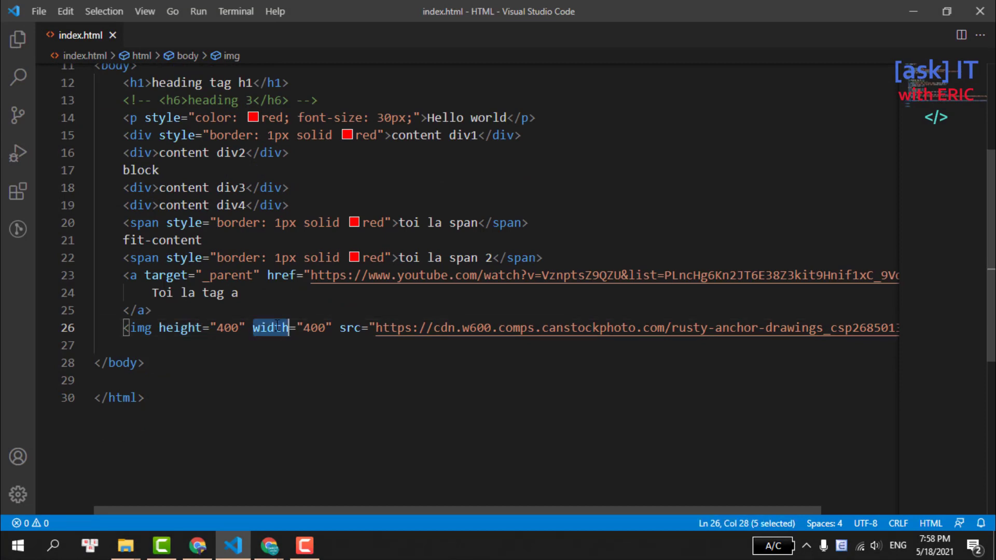
{"action": "left_click_drag", "start_coordinate": [152, 327], "coordinate": [369, 327]}
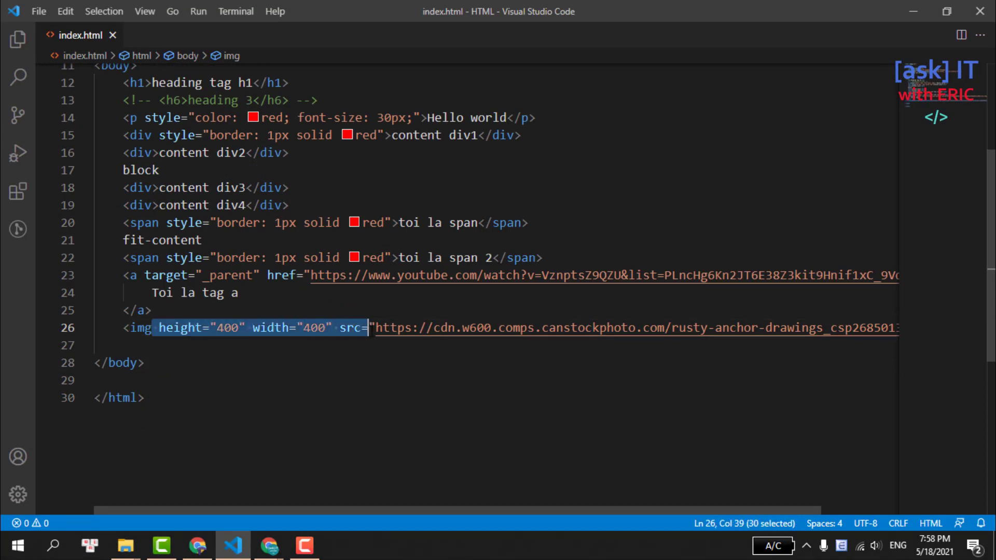
{"action": "mouse_move", "coordinate": [281, 276]}
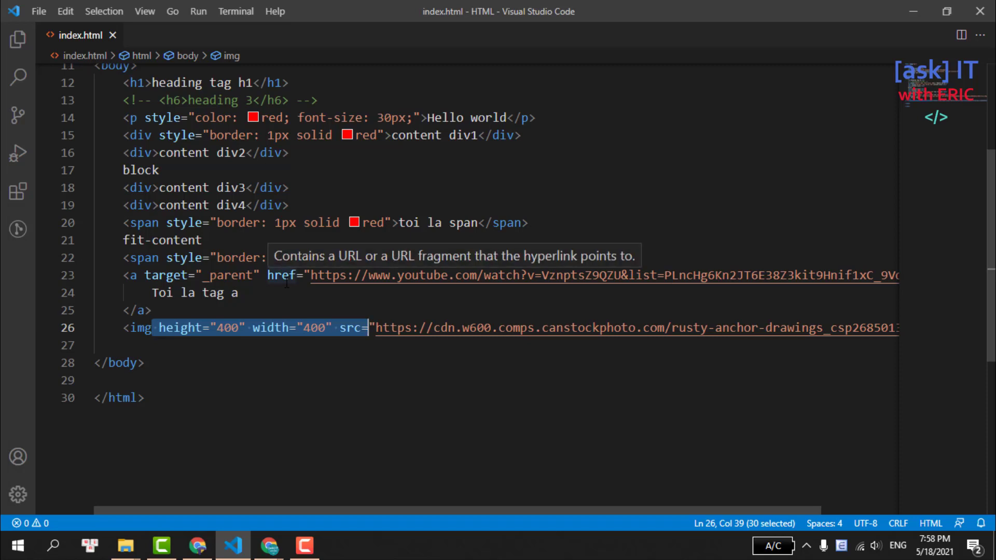
{"action": "key", "text": "Down"}
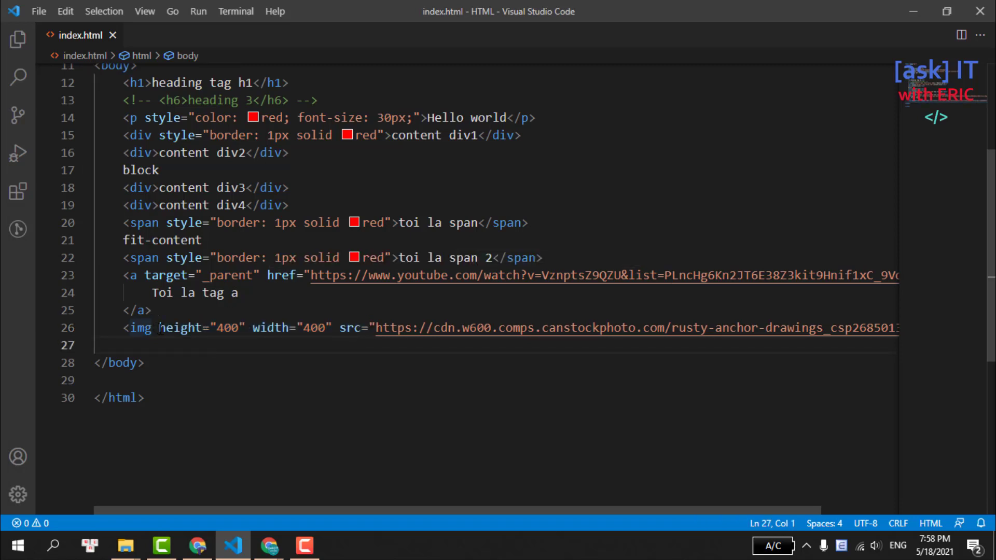
{"action": "left_click", "coordinate": [296, 327]}
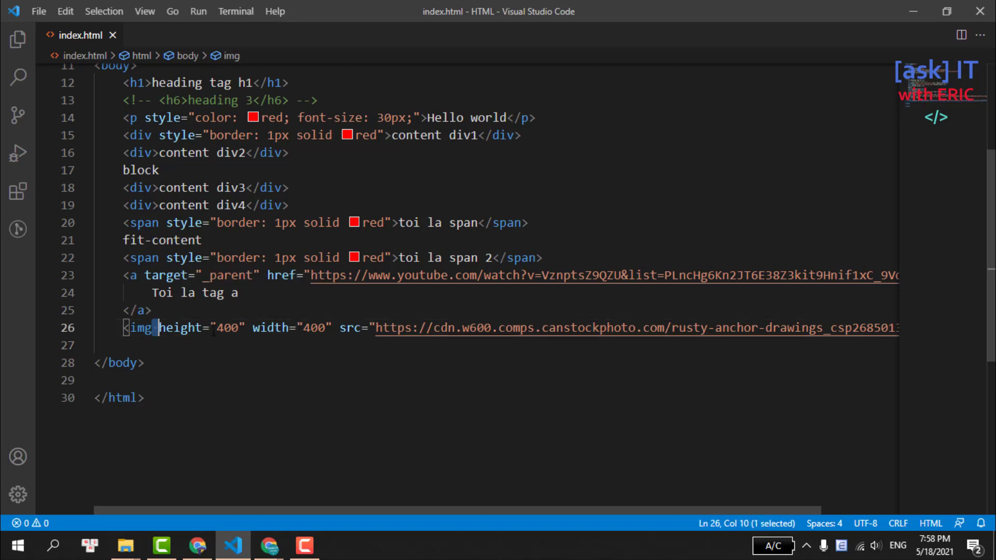
{"action": "left_click_drag", "start_coordinate": [152, 328], "coordinate": [483, 316]}
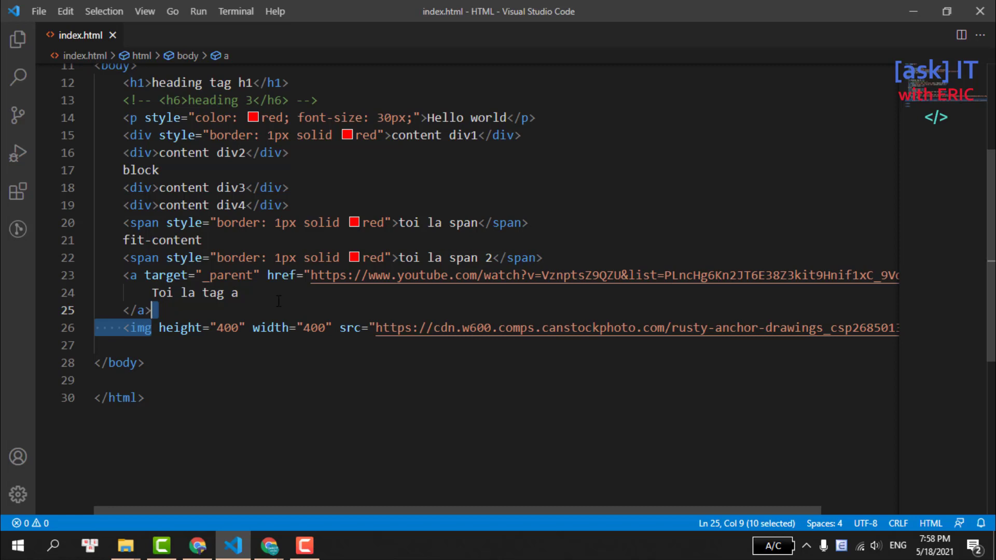
- Bring the Chrome tutorial window forward and highlight the <form> section in the Google Docs notes
{"action": "left_click", "coordinate": [197, 545]}
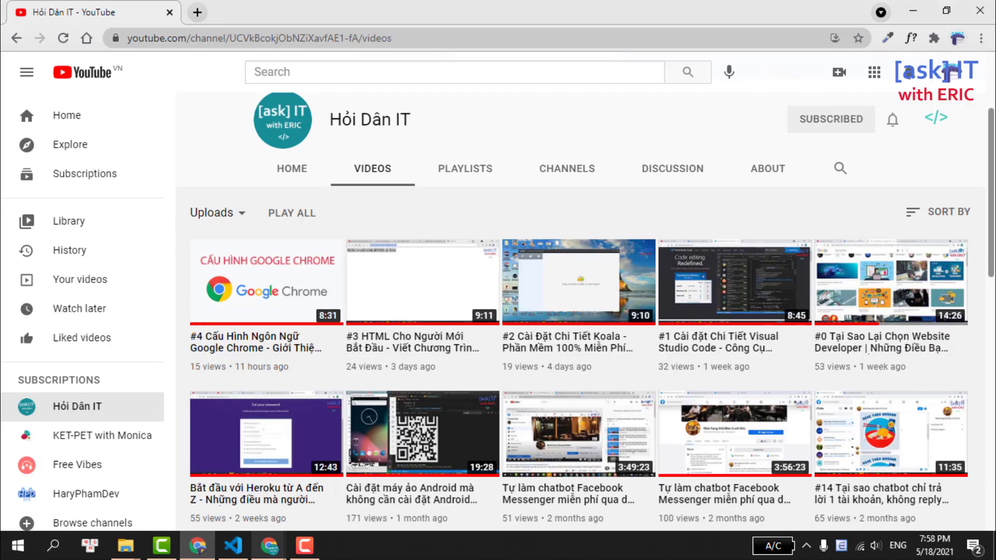
{"action": "mouse_move", "coordinate": [269, 546]}
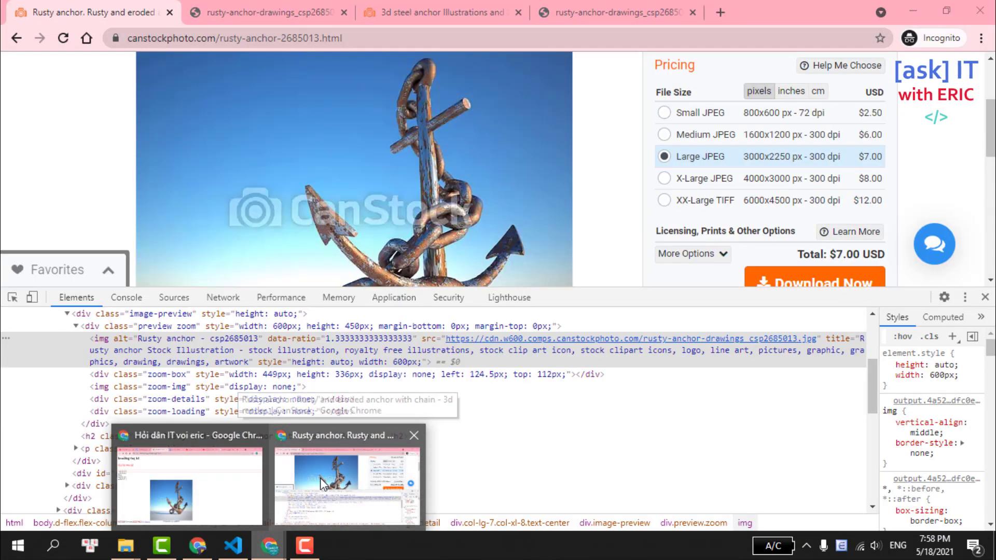
{"action": "mouse_move", "coordinate": [188, 475]}
{"action": "left_click", "coordinate": [214, 492]}
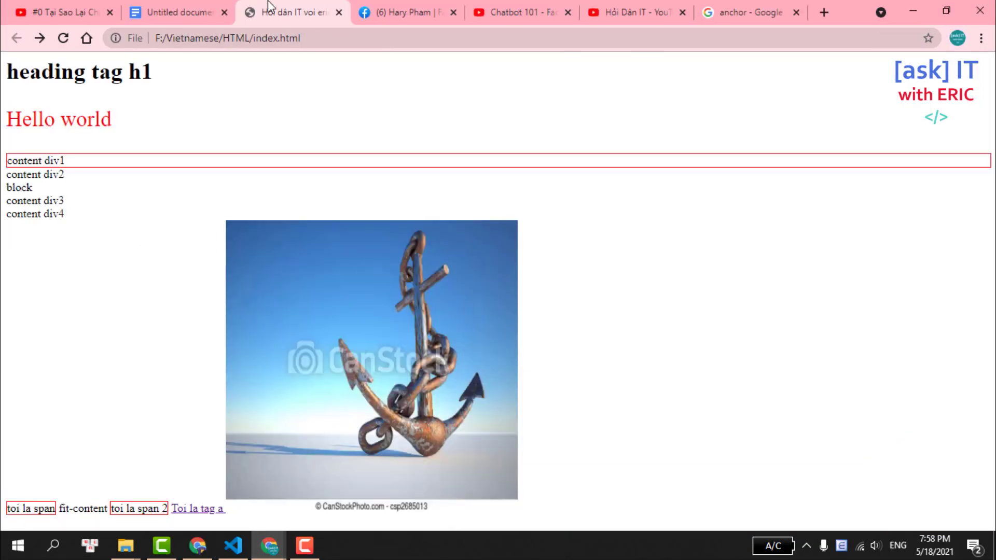
{"action": "left_click", "coordinate": [179, 11]}
{"action": "left_click_drag", "start_coordinate": [320, 247], "coordinate": [428, 336]}
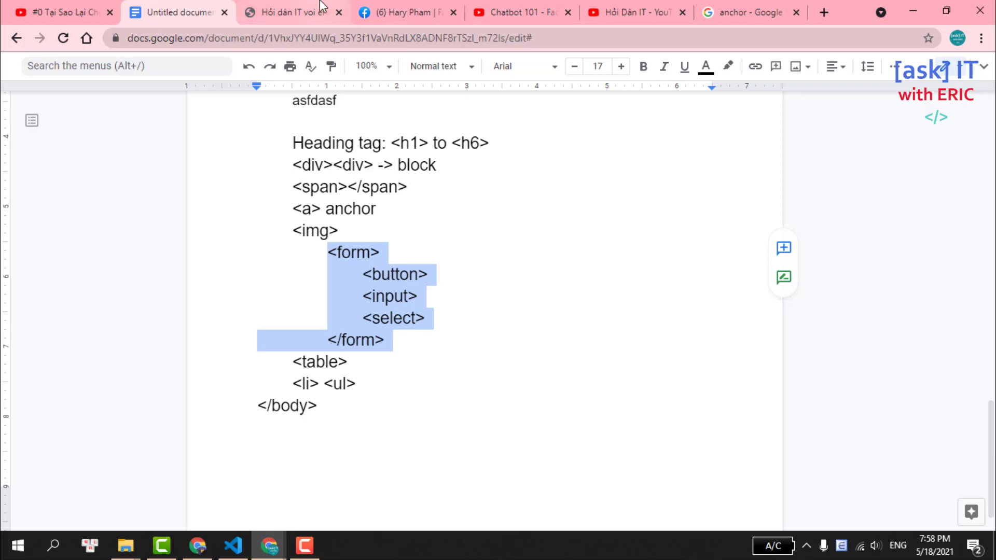
- Deselect the notes, view the local index.html page, then move to the customer-info form tab
{"action": "left_click", "coordinate": [410, 228]}
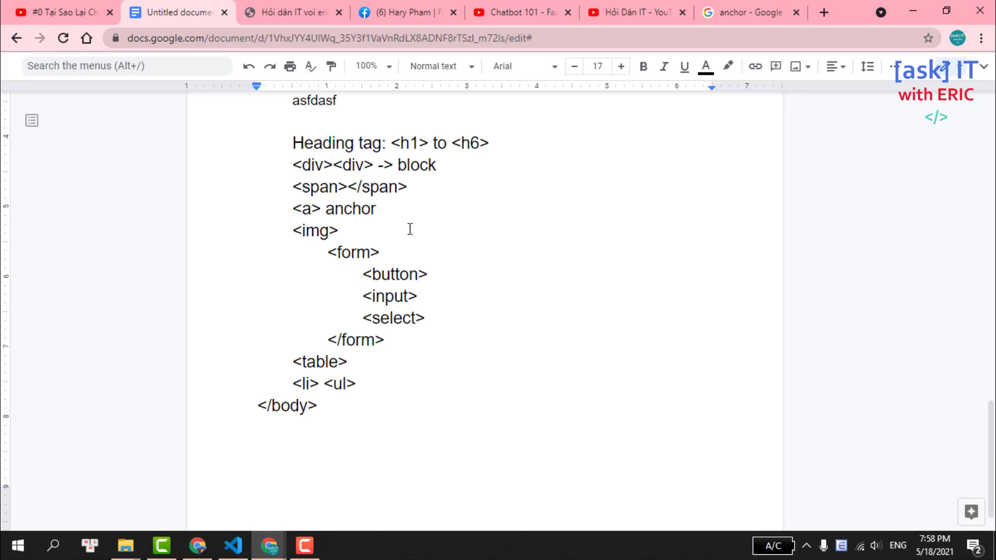
{"action": "left_click", "coordinate": [320, 16]}
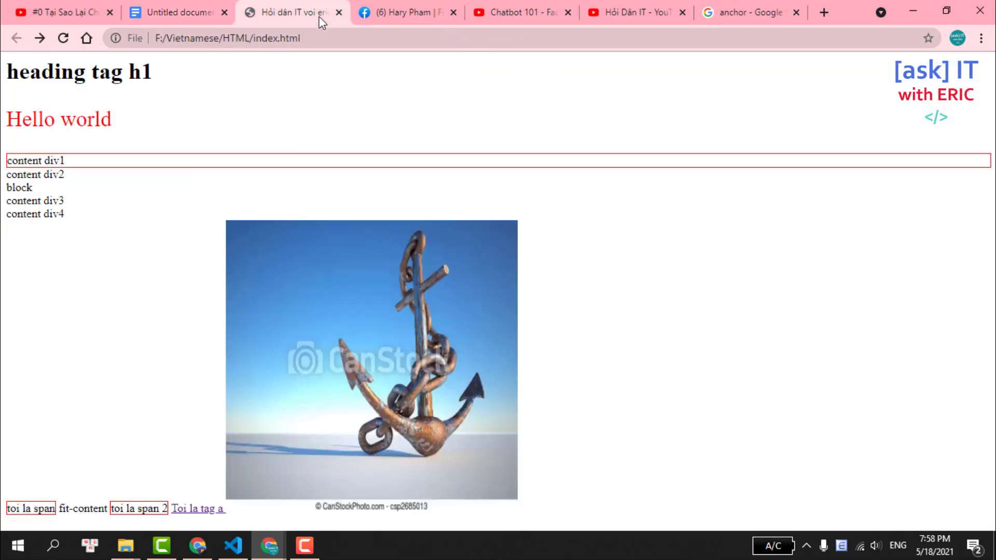
{"action": "left_click", "coordinate": [333, 37]}
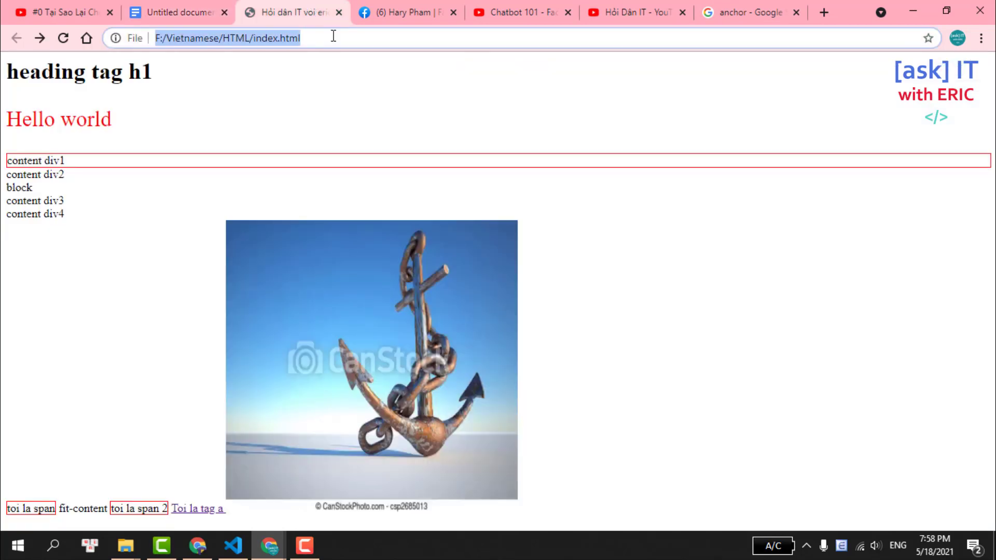
{"action": "left_click", "coordinate": [384, 13]}
- Enlarge the page area and inspect the form's first form-group div in Elements
{"action": "scroll", "coordinate": [415, 167], "scroll_direction": "up", "scroll_amount": 2}
{"action": "scroll", "coordinate": [415, 167], "scroll_direction": "up", "scroll_amount": 3}
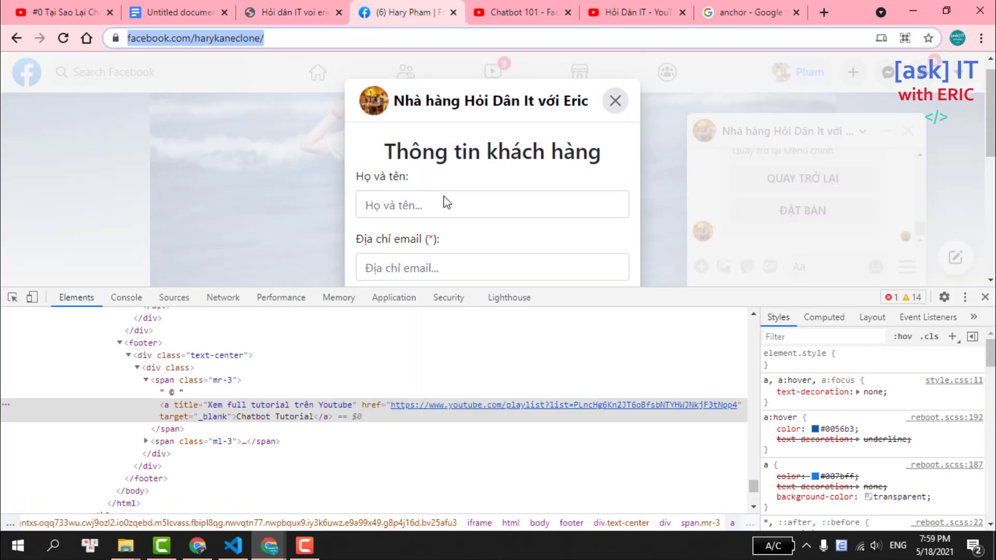
{"action": "left_click_drag", "start_coordinate": [712, 288], "coordinate": [721, 414]}
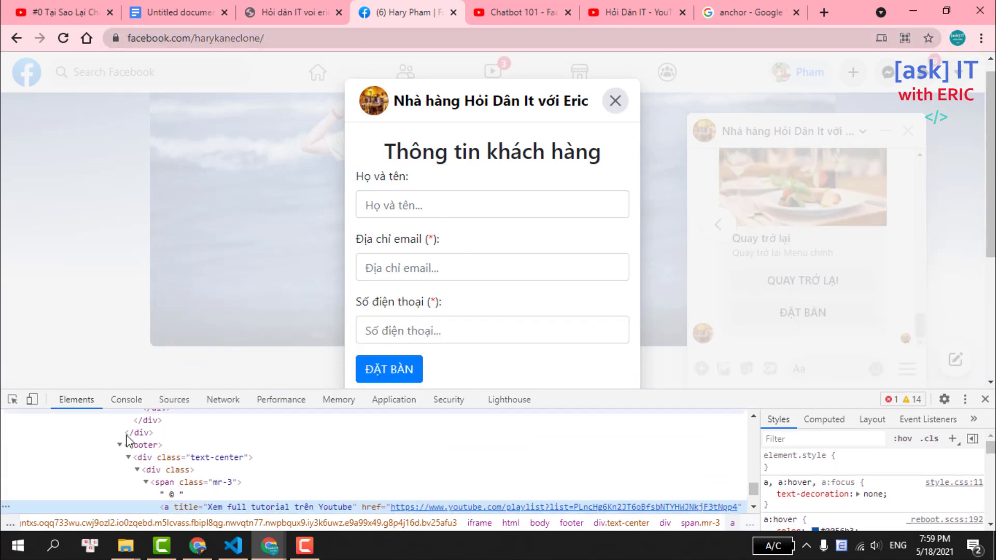
{"action": "left_click", "coordinate": [12, 400]}
{"action": "left_click", "coordinate": [388, 185]}
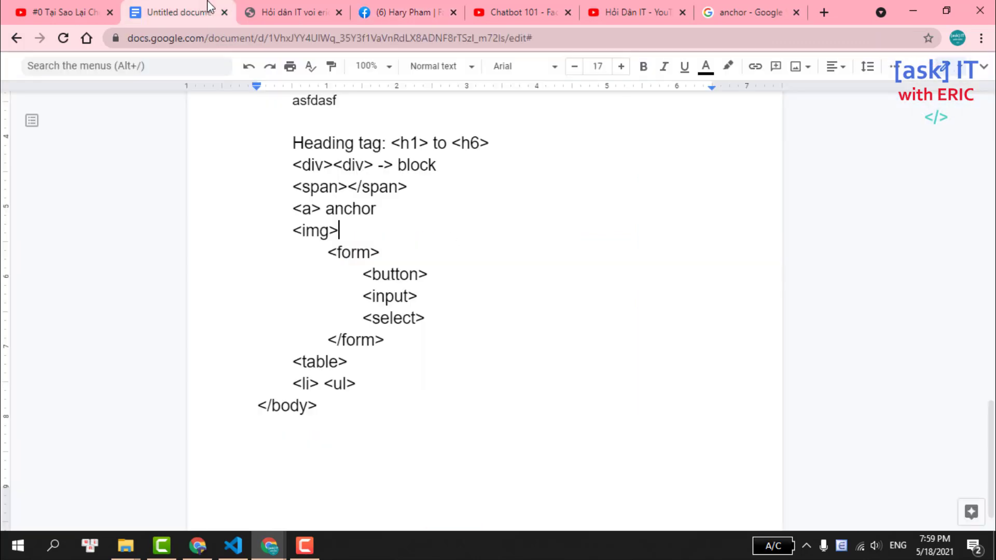
- Review the <button>, <input> and <select> lines in the notes, then return to the form page
{"action": "left_click", "coordinate": [208, 11]}
{"action": "left_click_drag", "start_coordinate": [362, 271], "coordinate": [434, 275]}
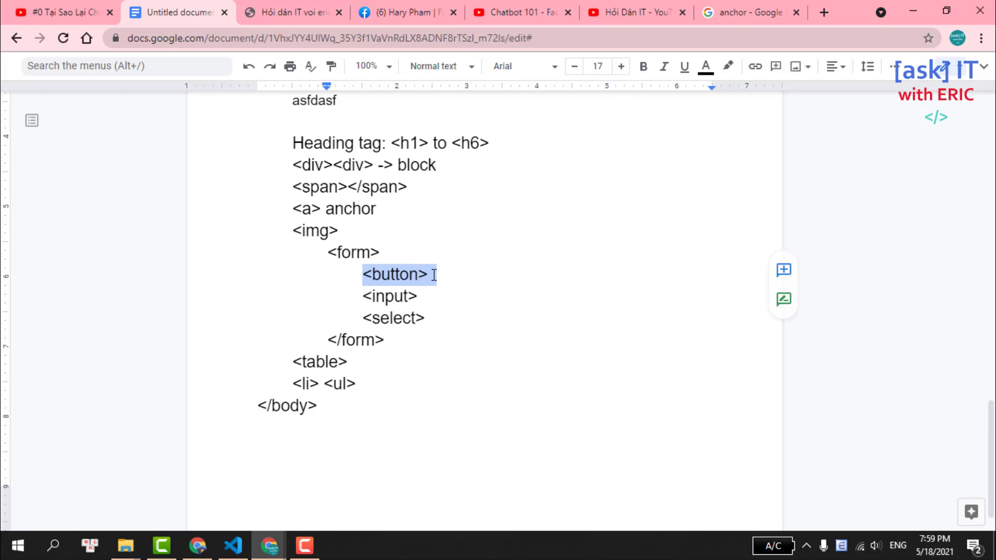
{"action": "left_click_drag", "start_coordinate": [362, 297], "coordinate": [419, 297]}
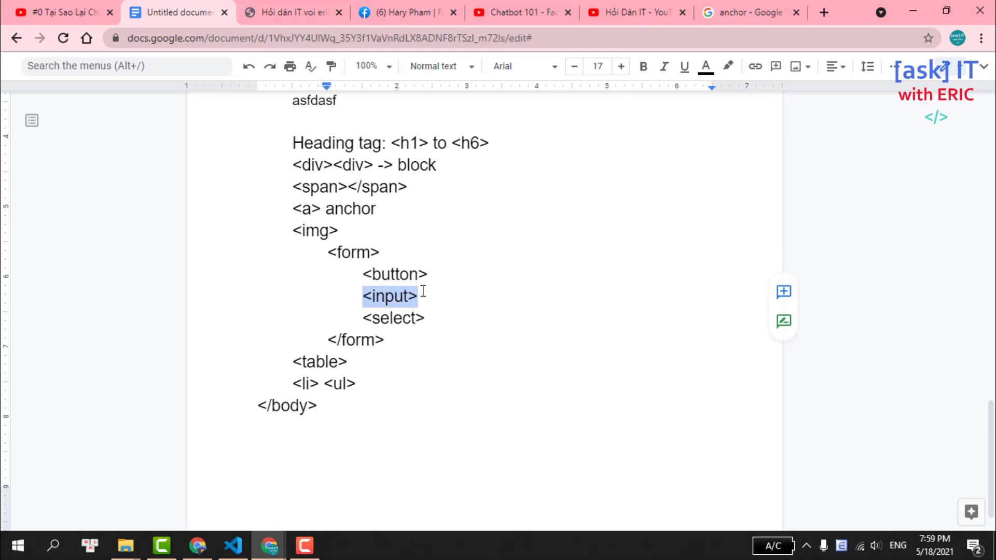
{"action": "left_click_drag", "start_coordinate": [369, 319], "coordinate": [445, 318]}
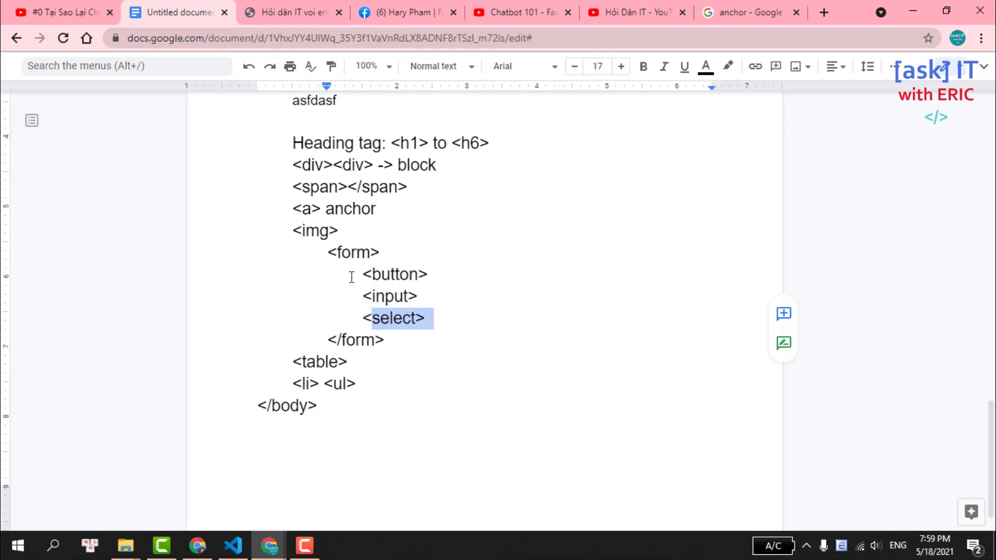
{"action": "left_click_drag", "start_coordinate": [349, 295], "coordinate": [440, 295]}
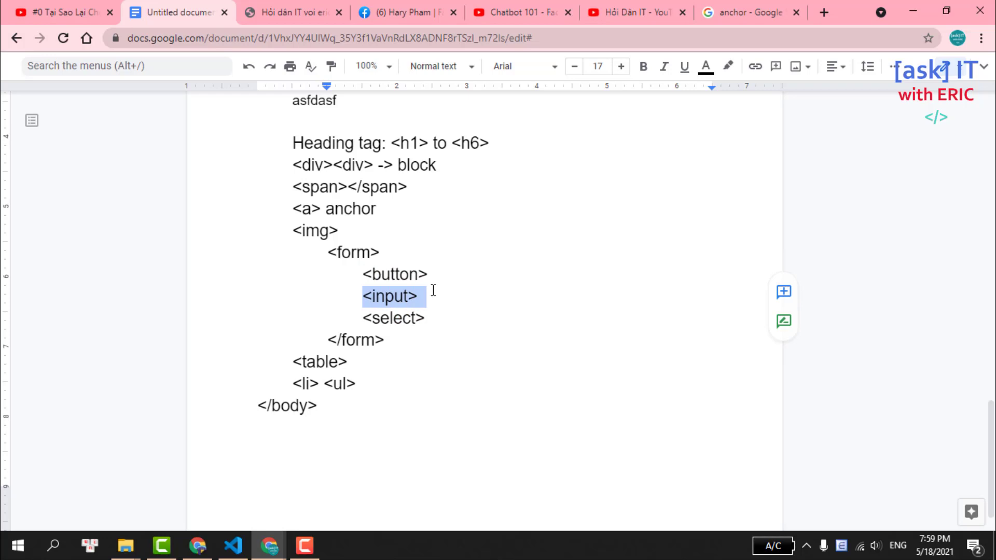
{"action": "left_click", "coordinate": [382, 7]}
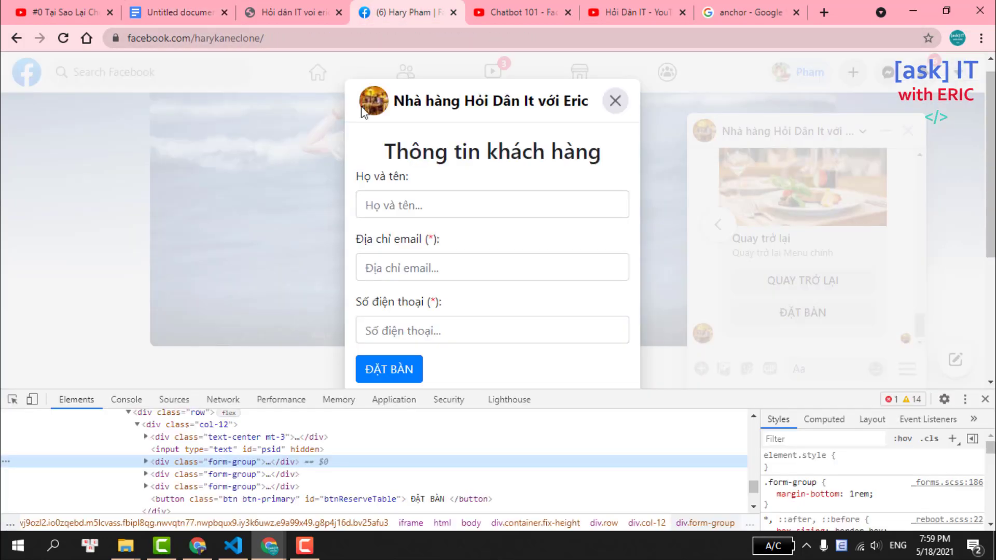
- Inspect the full name input and test typing 'asfdasdfasf' into it, then erase it
{"action": "left_click", "coordinate": [18, 399]}
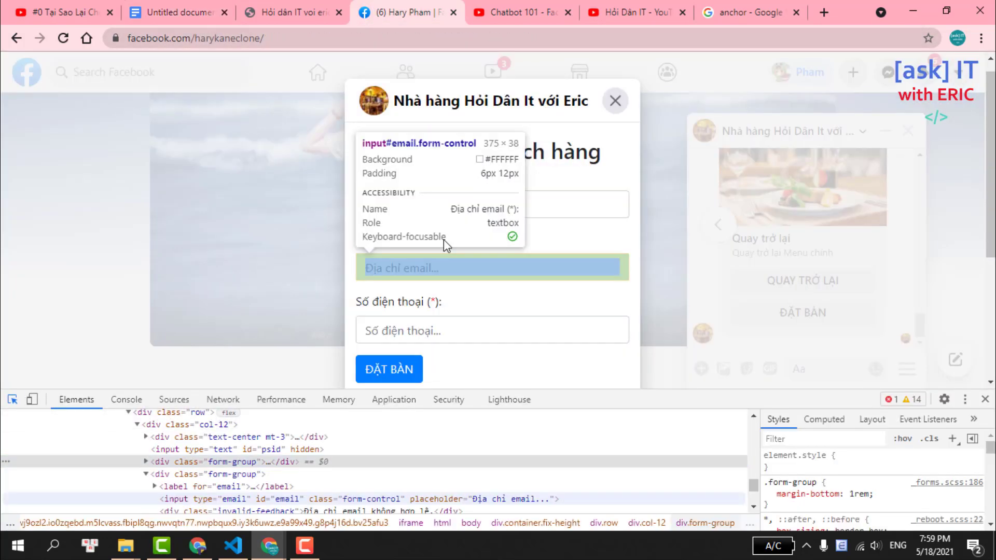
{"action": "left_click", "coordinate": [462, 207]}
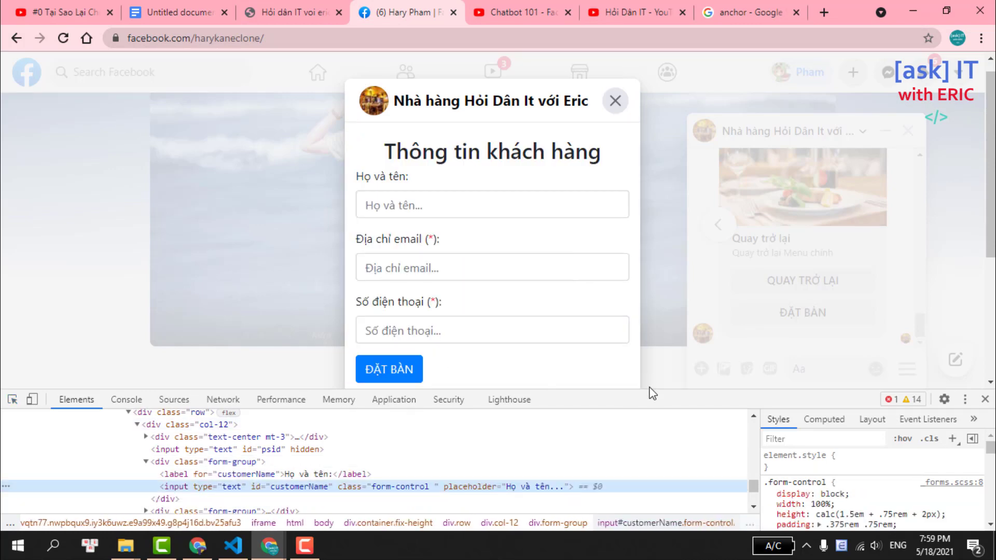
{"action": "left_click_drag", "start_coordinate": [641, 391], "coordinate": [661, 268]}
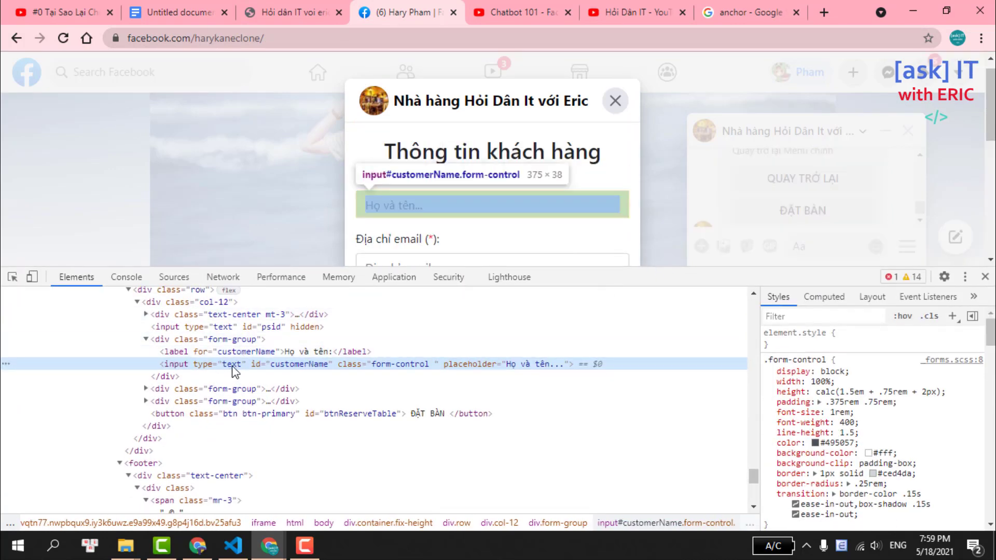
{"action": "left_click", "coordinate": [440, 210]}
{"action": "type", "text": "asfdasdfasf"}
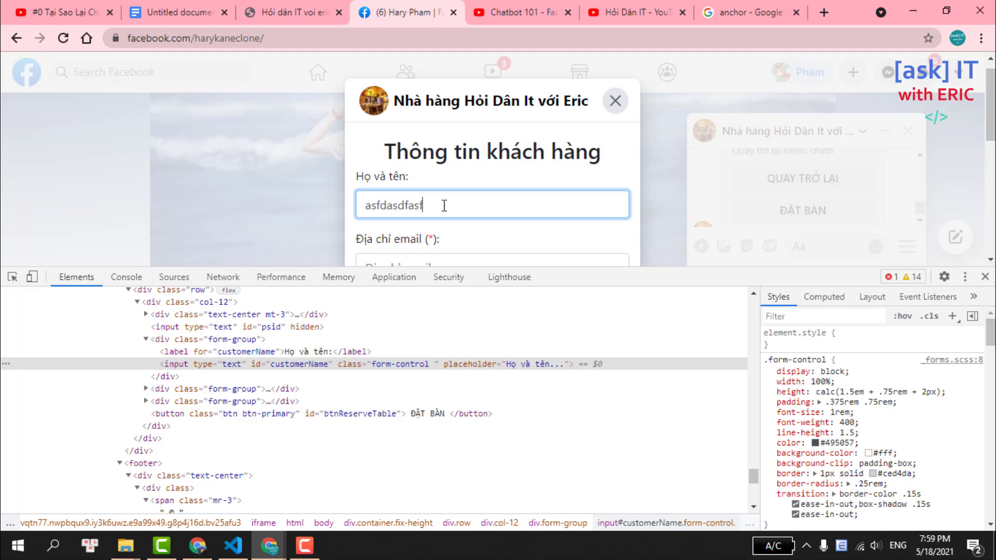
{"action": "key", "text": "BackSpace"}
{"action": "key", "text": "BackSpace"}
{"action": "key", "text": "BackSpace"}
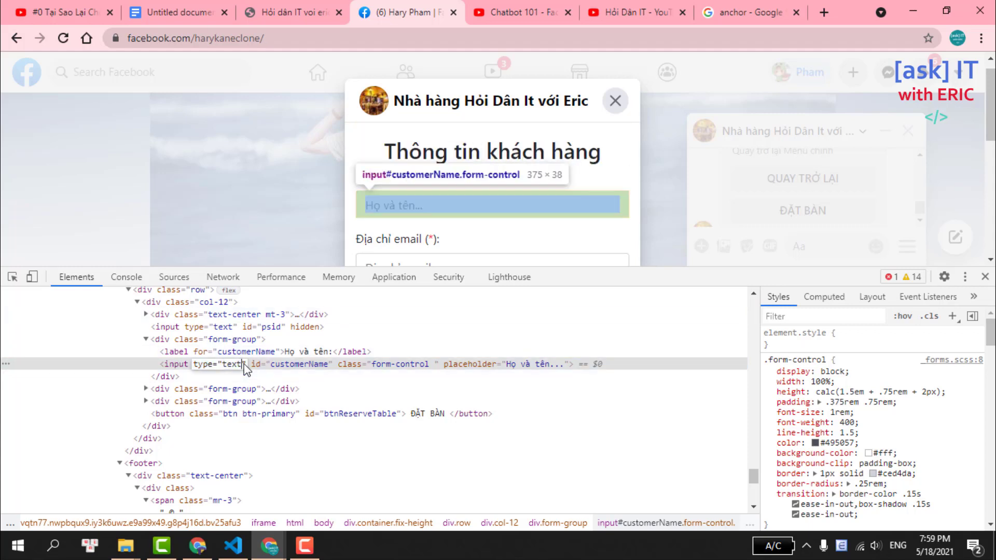
- Change the name input's type to checkbox in DevTools and toggle the resulting checkbox
{"action": "key", "text": "BackSpace"}
{"action": "key", "text": "BackSpace"}
{"action": "key", "text": "BackSpace"}
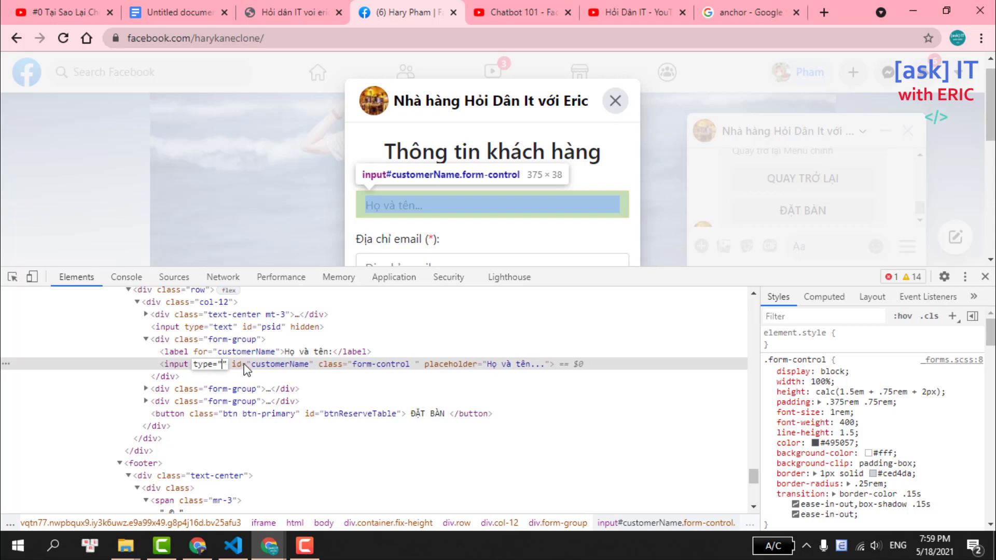
{"action": "type", "text": "checkb"}
{"action": "type", "text": "ox"}
{"action": "key", "text": "Return"}
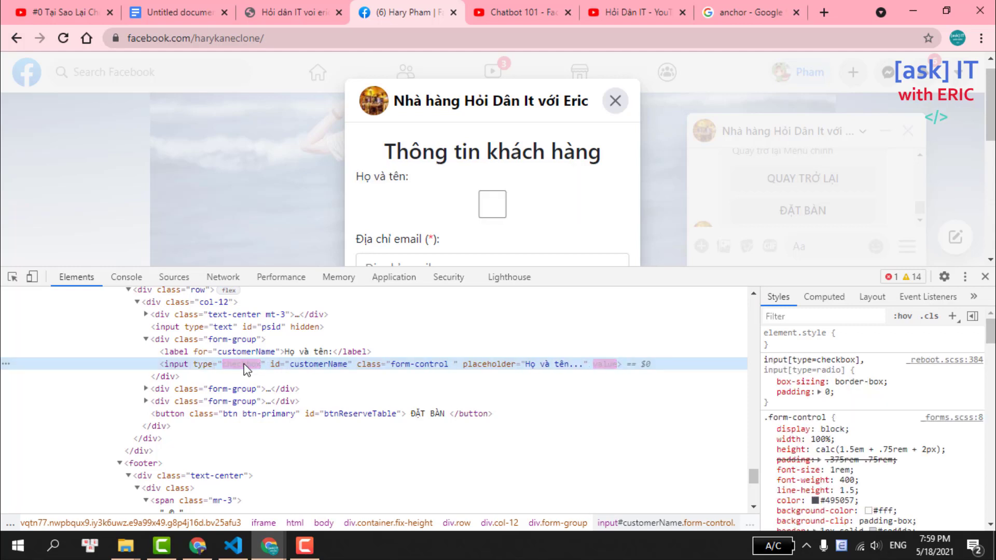
{"action": "left_click", "coordinate": [495, 217]}
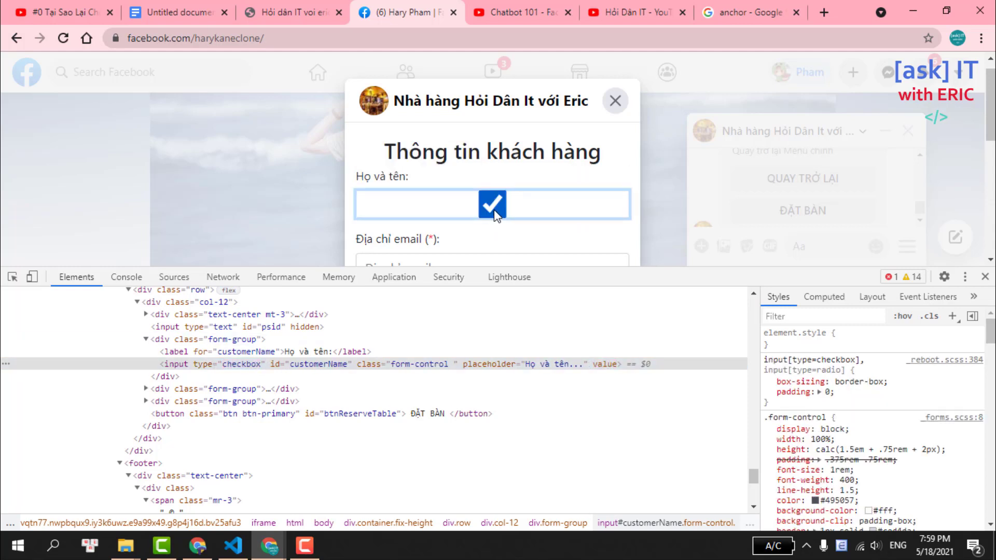
{"action": "left_click", "coordinate": [495, 212]}
{"action": "left_click", "coordinate": [494, 213]}
- Change the name input's type from checkbox to radio and select the radio button
{"action": "double_click", "coordinate": [262, 364]}
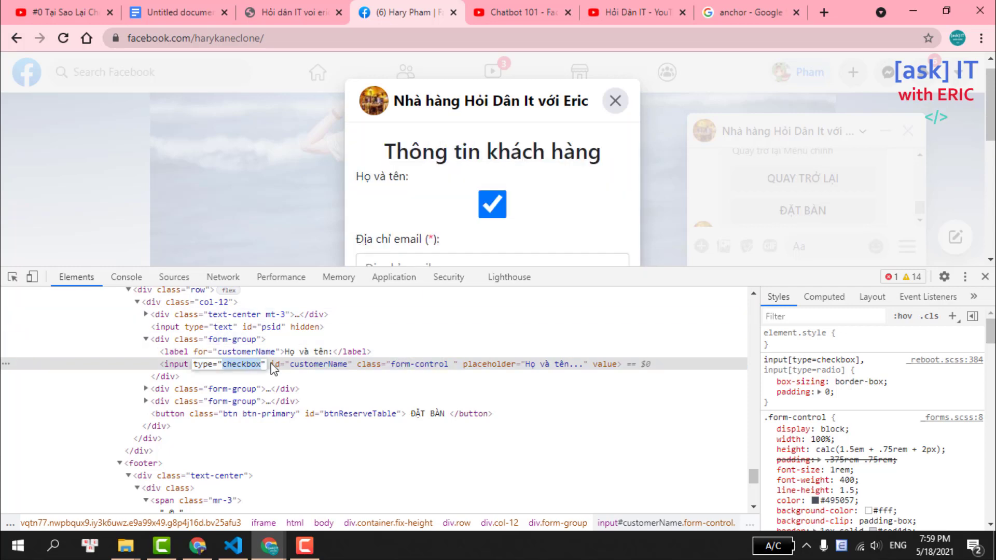
{"action": "left_click", "coordinate": [262, 364]}
{"action": "key", "text": "BackSpace"}
{"action": "key", "text": "BackSpace"}
{"action": "key", "text": "BackSpace"}
{"action": "key", "text": "BackSpace"}
{"action": "key", "text": "BackSpace"}
{"action": "key", "text": "BackSpace"}
{"action": "type", "text": "read"}
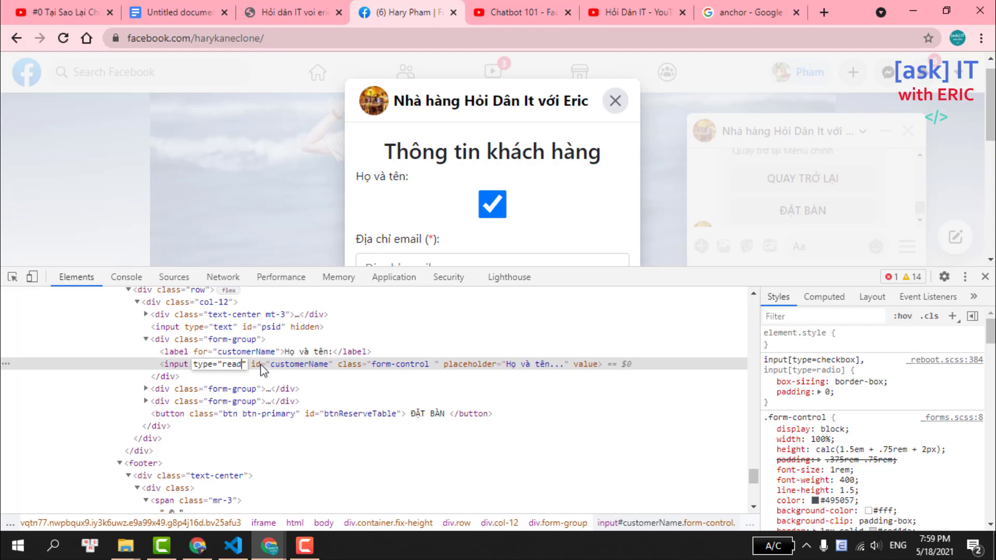
{"action": "key", "text": "BackSpace"}
{"action": "key", "text": "BackSpace"}
{"action": "key", "text": "BackSpace"}
{"action": "type", "text": "adio"}
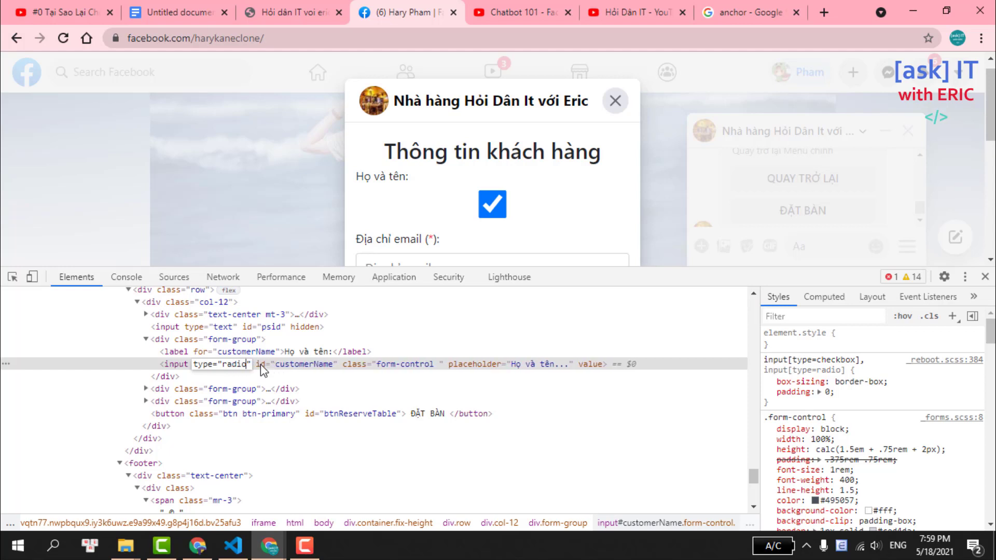
{"action": "key", "text": "Return"}
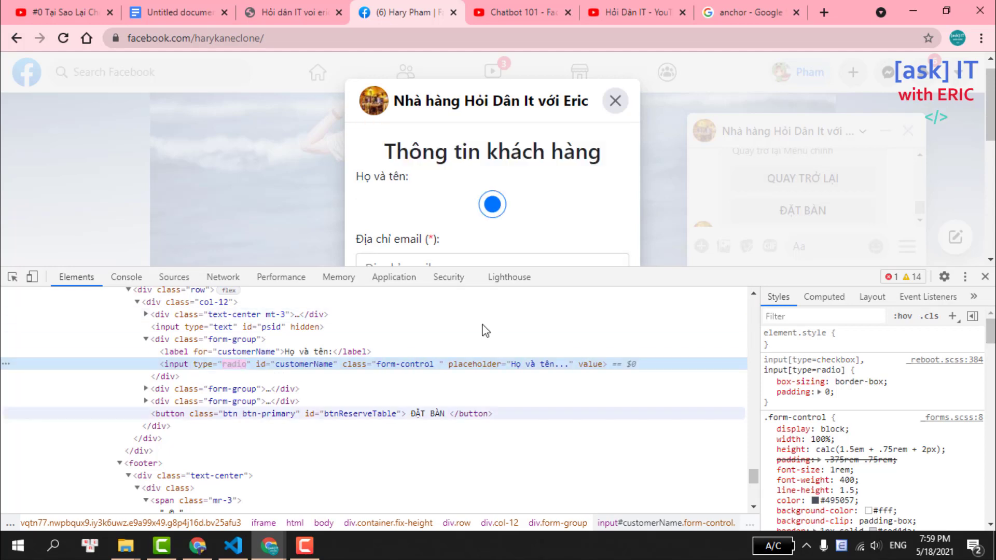
{"action": "left_click", "coordinate": [500, 208]}
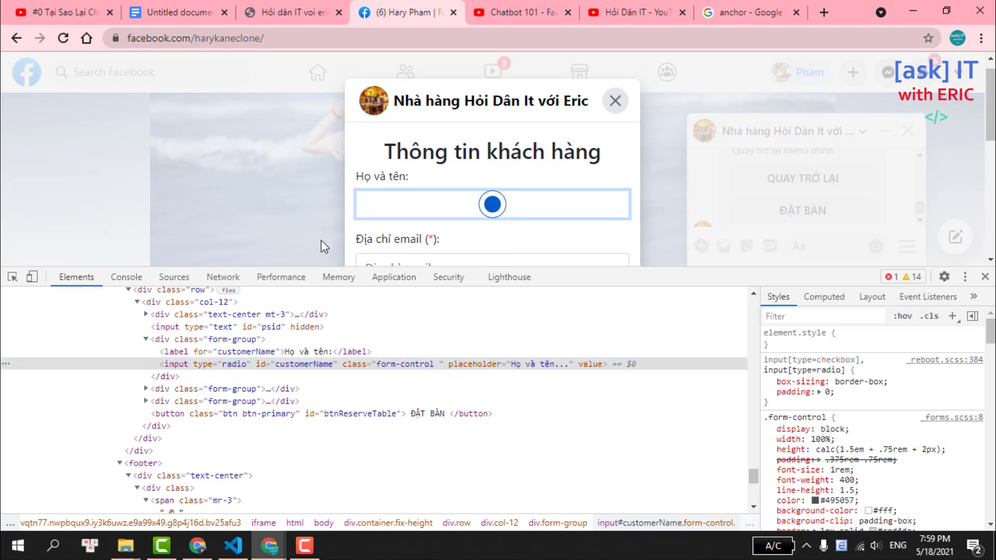
- Type 'asfasfdasf' in the email field and inspect the ĐẶT BÀN button's element
{"action": "scroll", "coordinate": [440, 75], "scroll_direction": "down", "scroll_amount": 3}
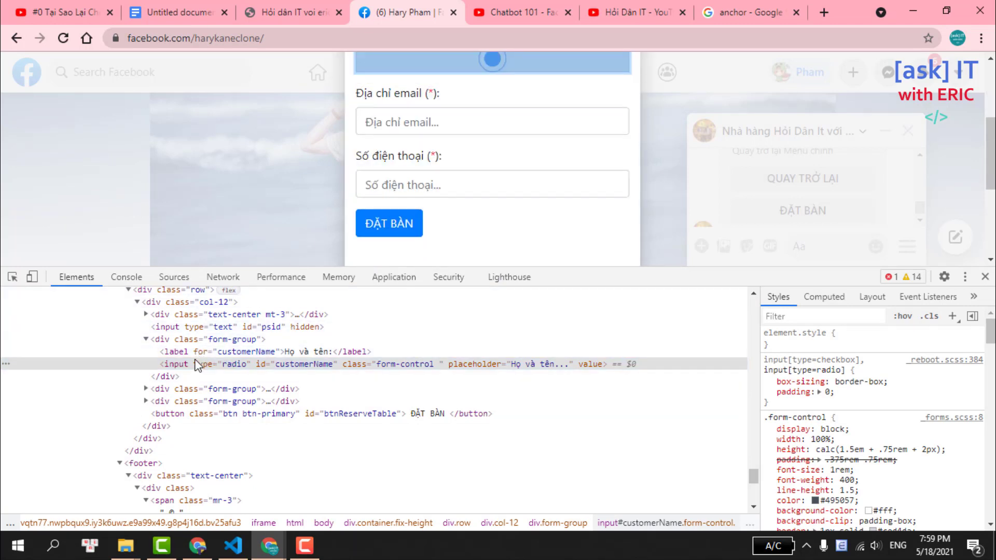
{"action": "left_click", "coordinate": [401, 125]}
{"action": "type", "text": "asfasfd"}
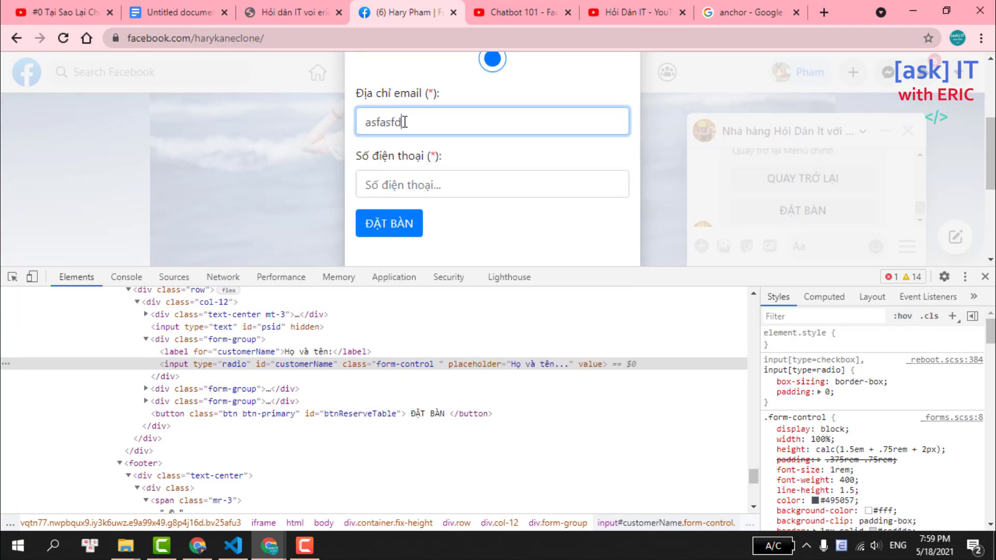
{"action": "type", "text": "asf"}
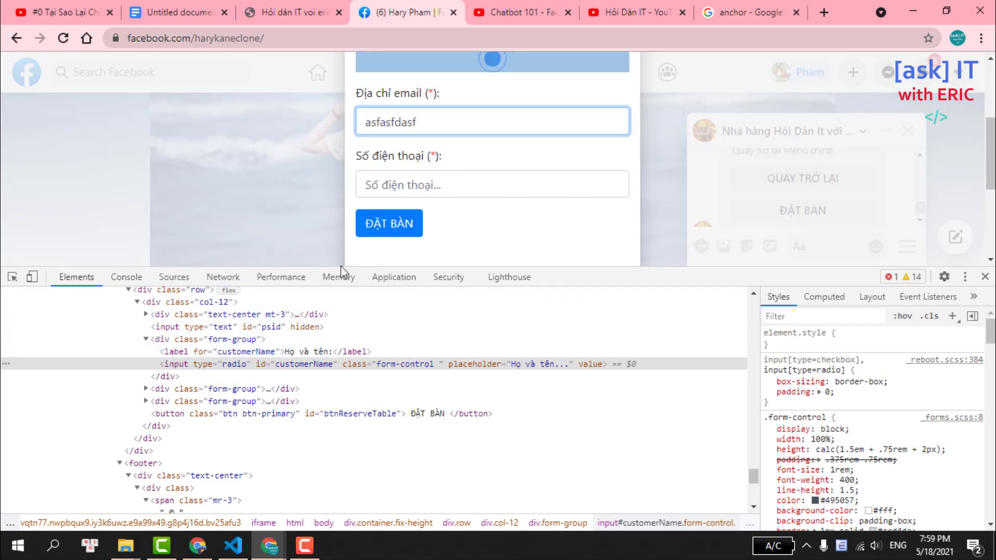
{"action": "left_click", "coordinate": [12, 277]}
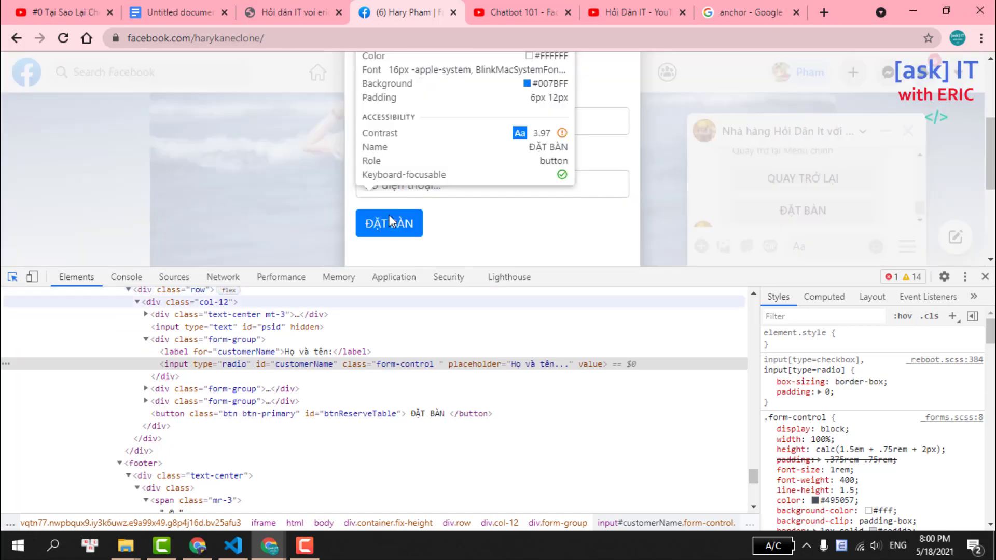
{"action": "left_click", "coordinate": [389, 217]}
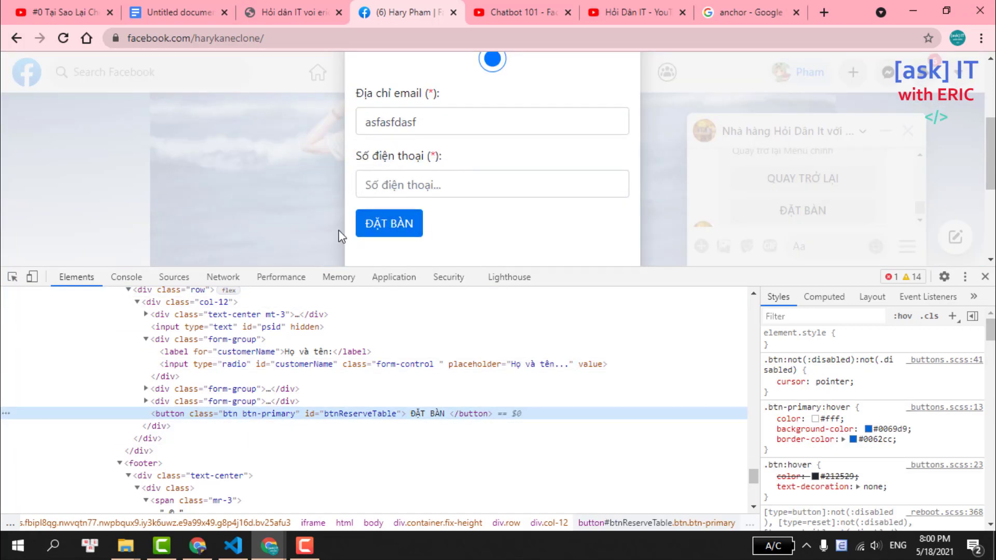
{"action": "left_click", "coordinate": [230, 7]}
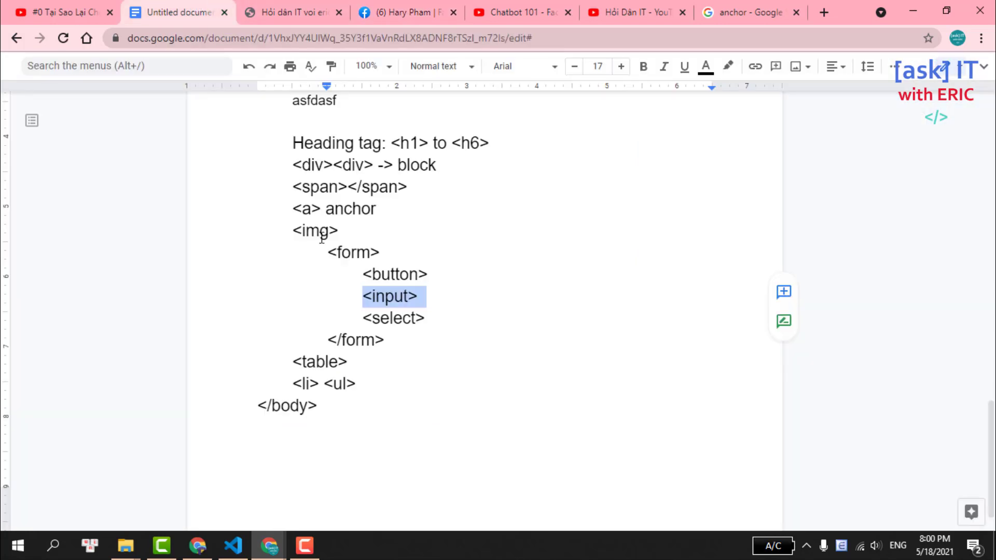
- Add action="/link-server" method="POST" to the <form> line in the notes
{"action": "left_click_drag", "start_coordinate": [329, 253], "coordinate": [387, 253]}
{"action": "left_click", "coordinate": [373, 252]}
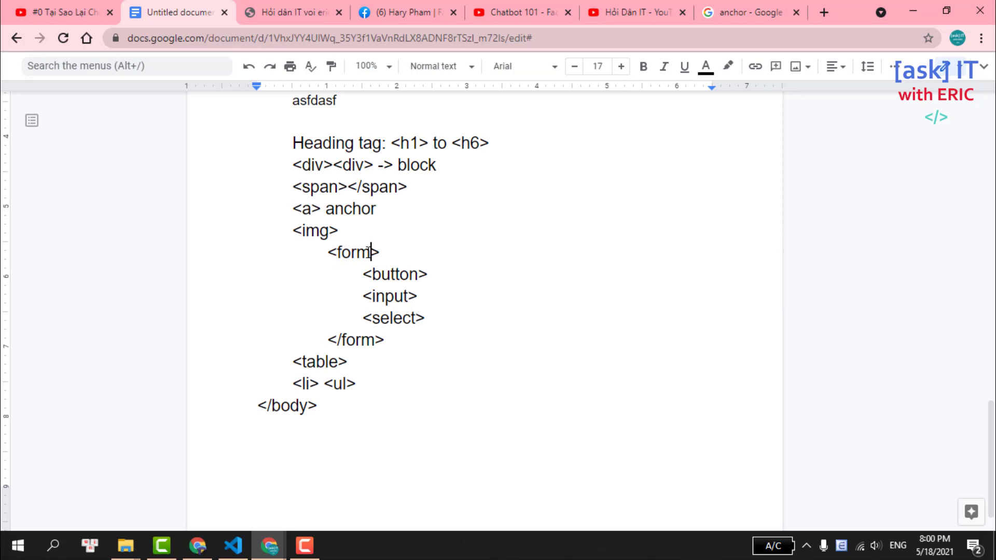
{"action": "type", "text": "a"}
{"action": "type", "text": "ctio"}
{"action": "type", "text": "n=\""}
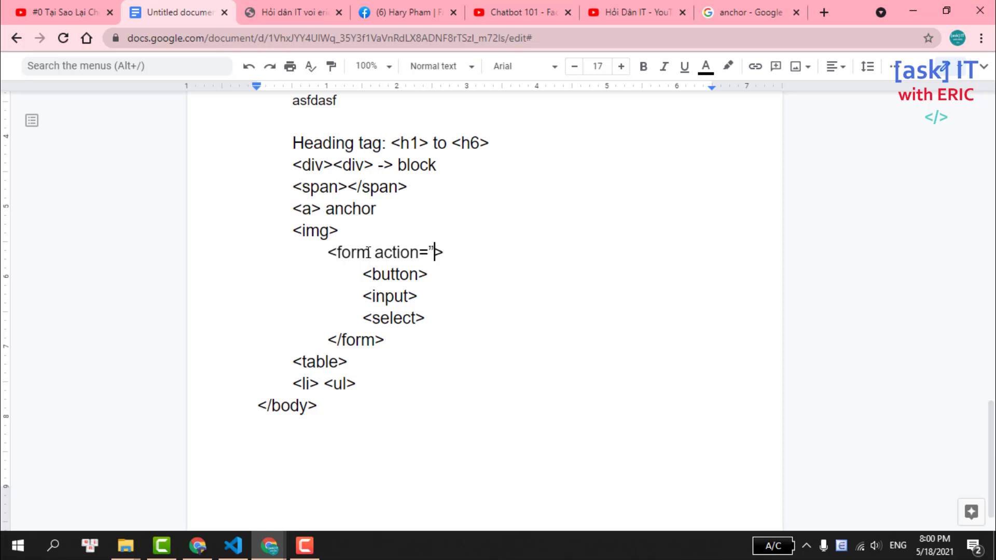
{"action": "type", "text": "/li"}
{"action": "type", "text": "nk-server"}
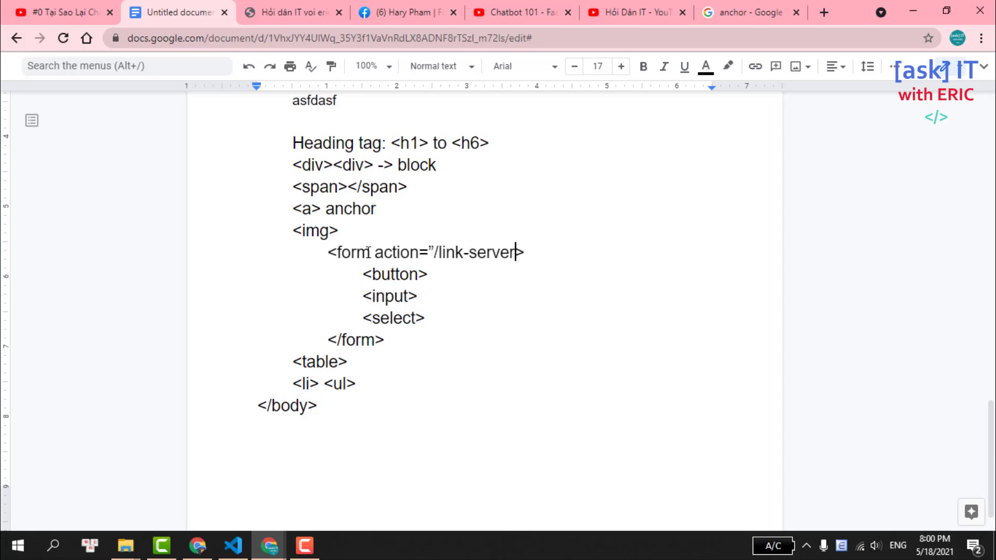
{"action": "type", "text": "\" me"}
{"action": "type", "text": "thod"}
{"action": "type", "text": "=\""}
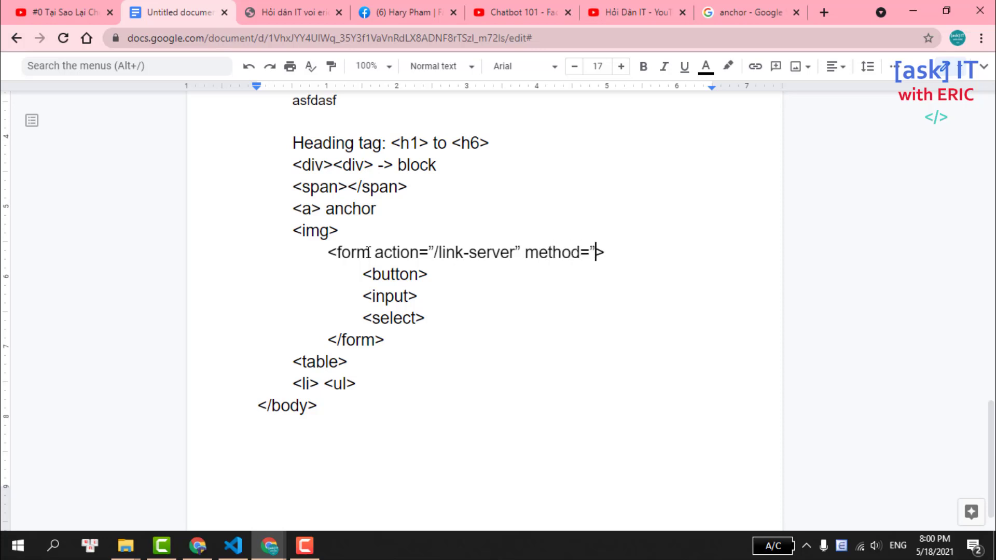
{"action": "type", "text": "P"}
{"action": "type", "text": "OST"}
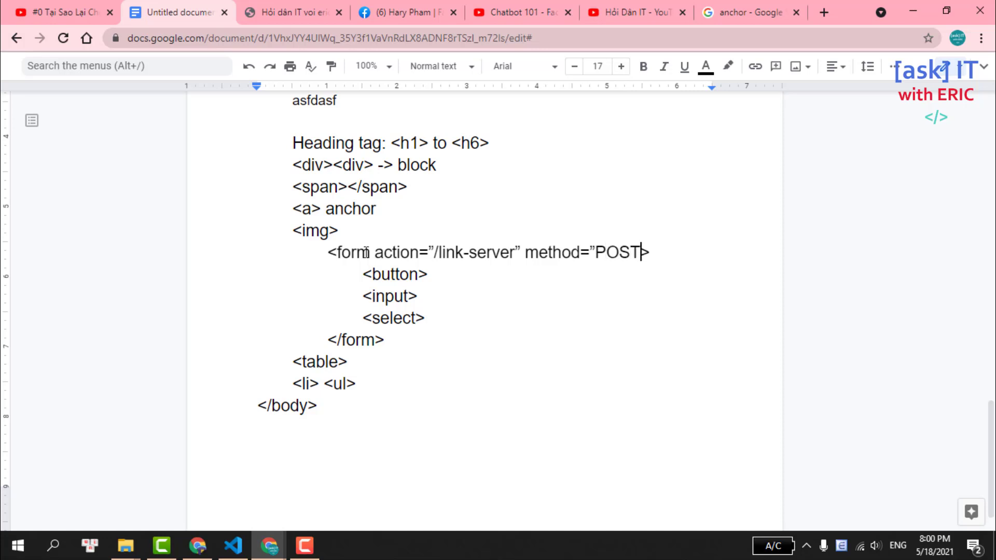
{"action": "left_click_drag", "start_coordinate": [329, 253], "coordinate": [673, 245]}
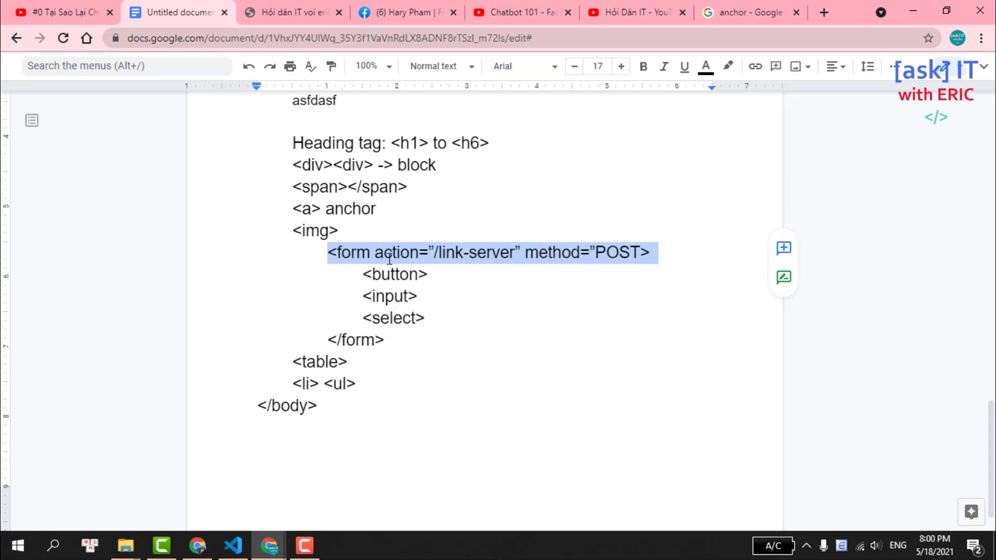
{"action": "scroll", "coordinate": [390, 258], "scroll_direction": "down", "scroll_amount": 1}
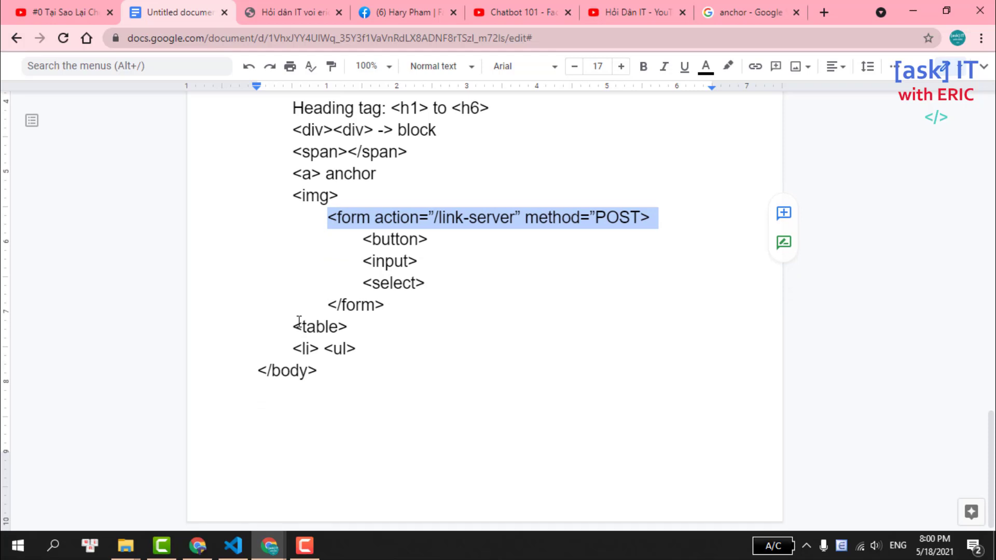
{"action": "left_click", "coordinate": [630, 10]}
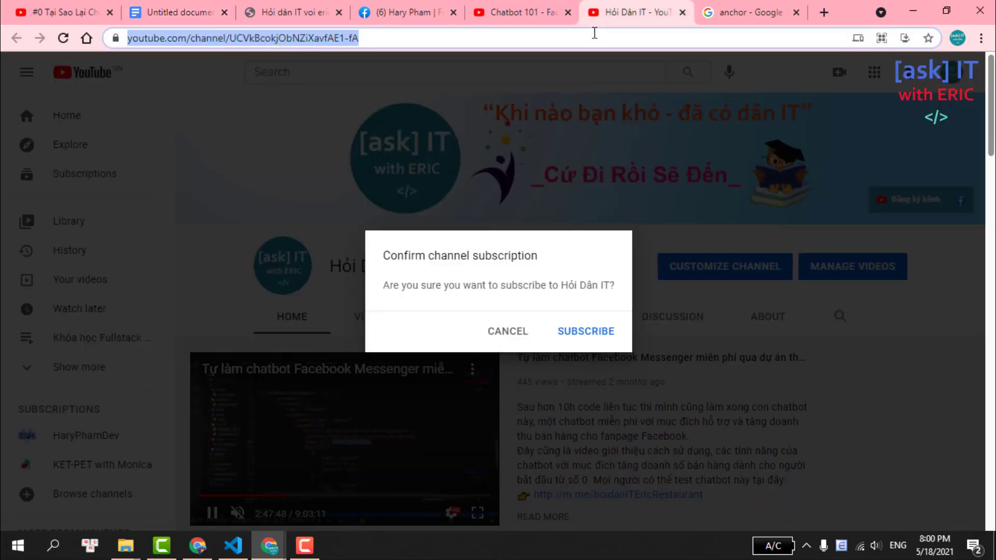
- Search 'html table' and open the W3Schools HTML Tables example in the Tryit Editor
{"action": "type", "text": "html table"}
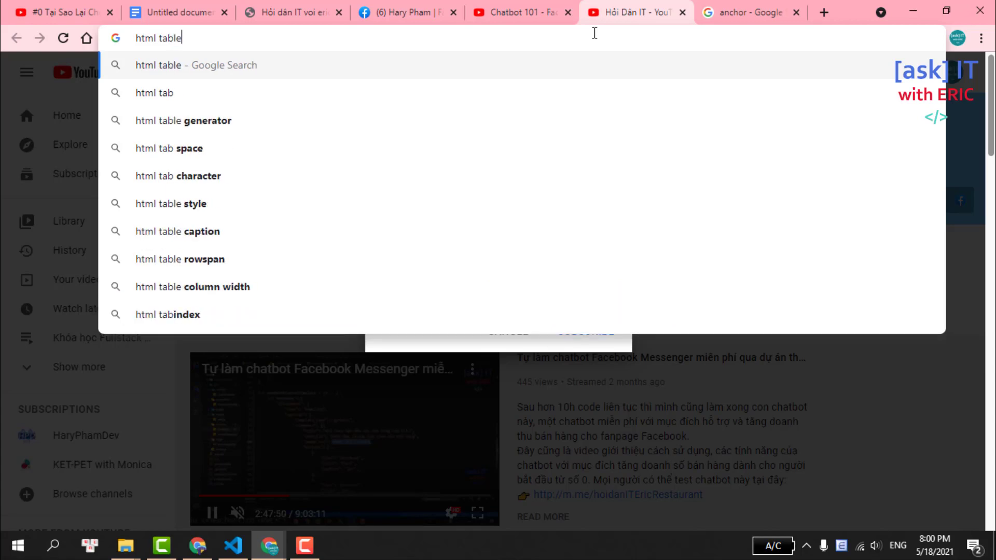
{"action": "key", "text": "Return"}
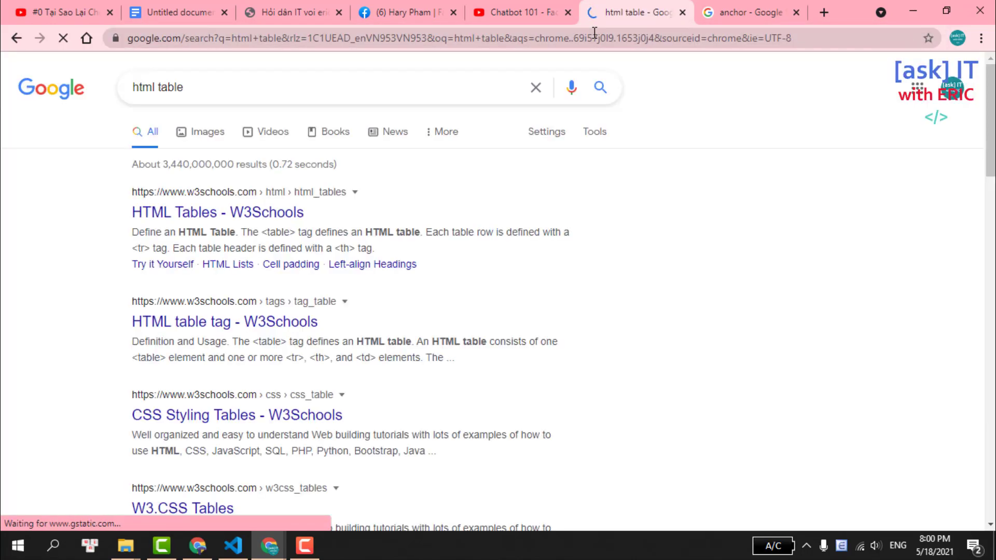
{"action": "left_click", "coordinate": [249, 212]}
{"action": "scroll", "coordinate": [369, 275], "scroll_direction": "down", "scroll_amount": 2}
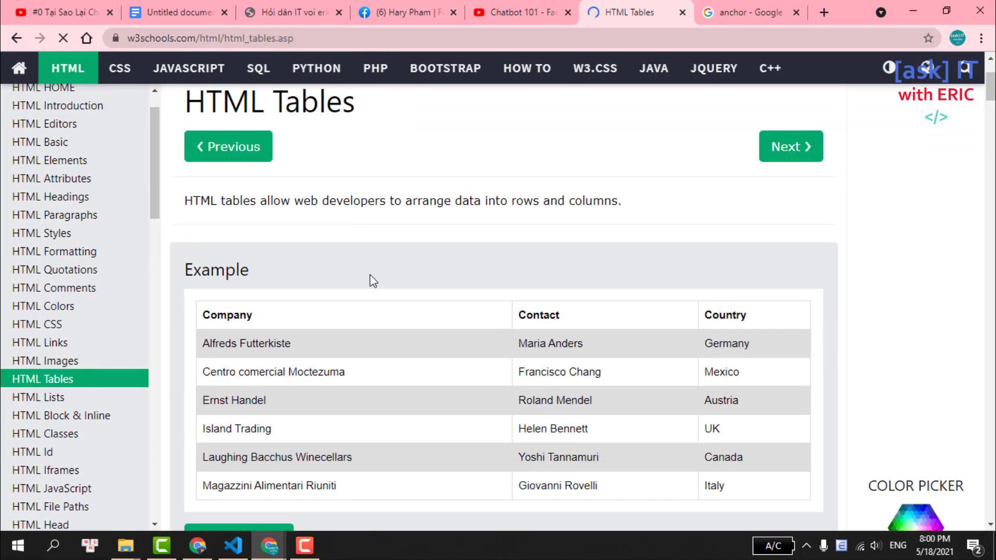
{"action": "scroll", "coordinate": [290, 311], "scroll_direction": "down", "scroll_amount": 3}
{"action": "left_click", "coordinate": [226, 394]}
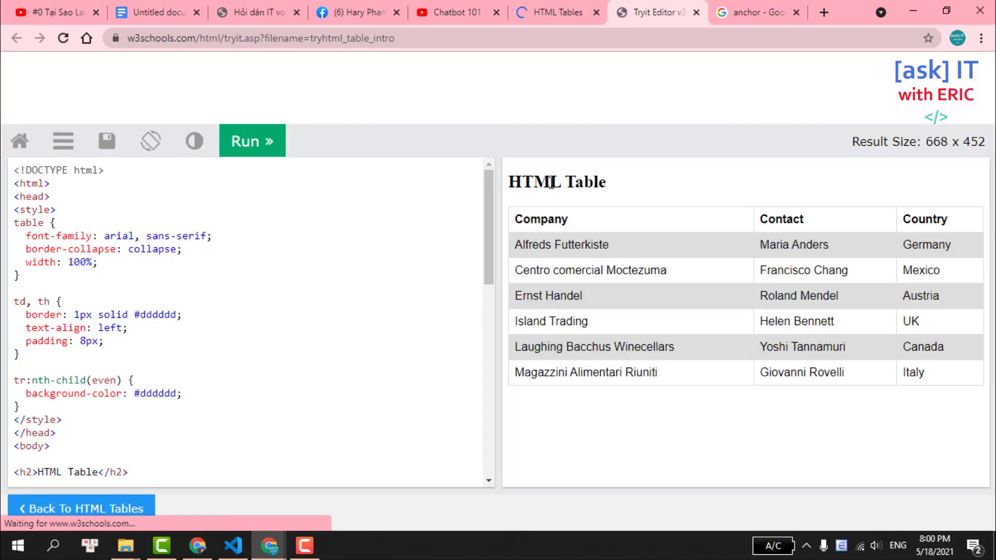
- Highlight the rendered table rows and scroll through the table's example code
{"action": "left_click_drag", "start_coordinate": [965, 374], "coordinate": [530, 219]}
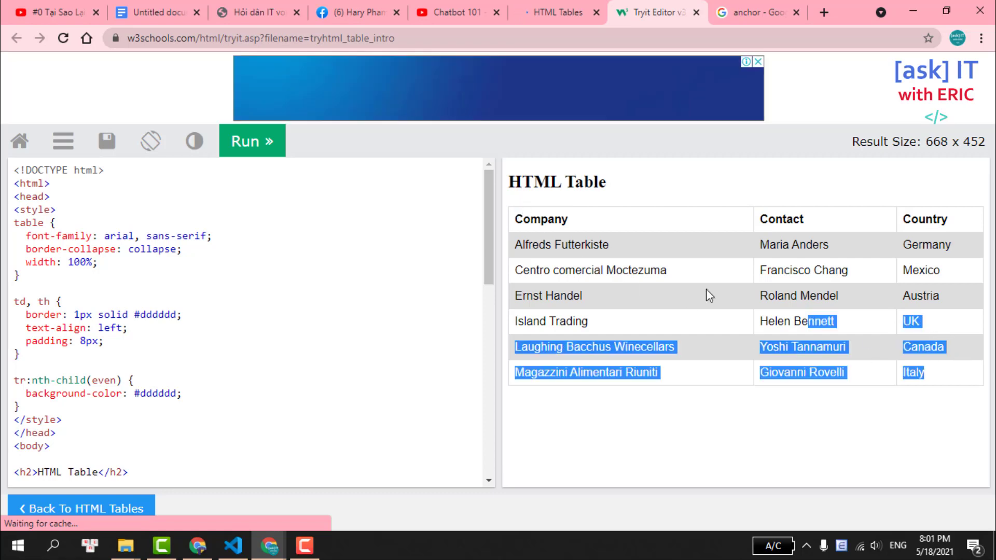
{"action": "scroll", "coordinate": [171, 303], "scroll_direction": "down", "scroll_amount": 5}
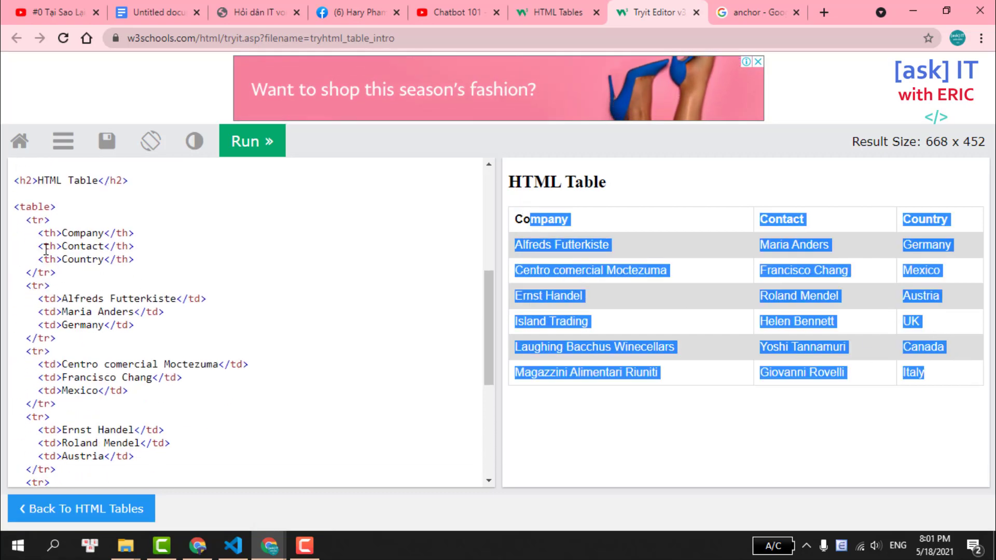
{"action": "left_click_drag", "start_coordinate": [16, 206], "coordinate": [44, 246]}
{"action": "left_click_drag", "start_coordinate": [87, 287], "coordinate": [151, 473]}
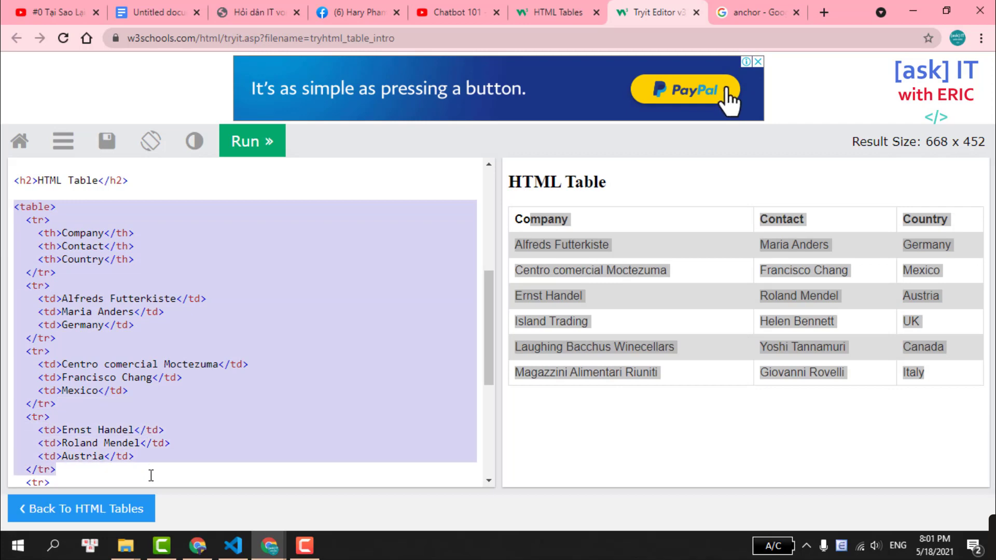
{"action": "scroll", "coordinate": [166, 391], "scroll_direction": "down", "scroll_amount": 2}
{"action": "scroll", "coordinate": [430, 352], "scroll_direction": "down", "scroll_amount": 2}
{"action": "scroll", "coordinate": [430, 352], "scroll_direction": "down", "scroll_amount": 2}
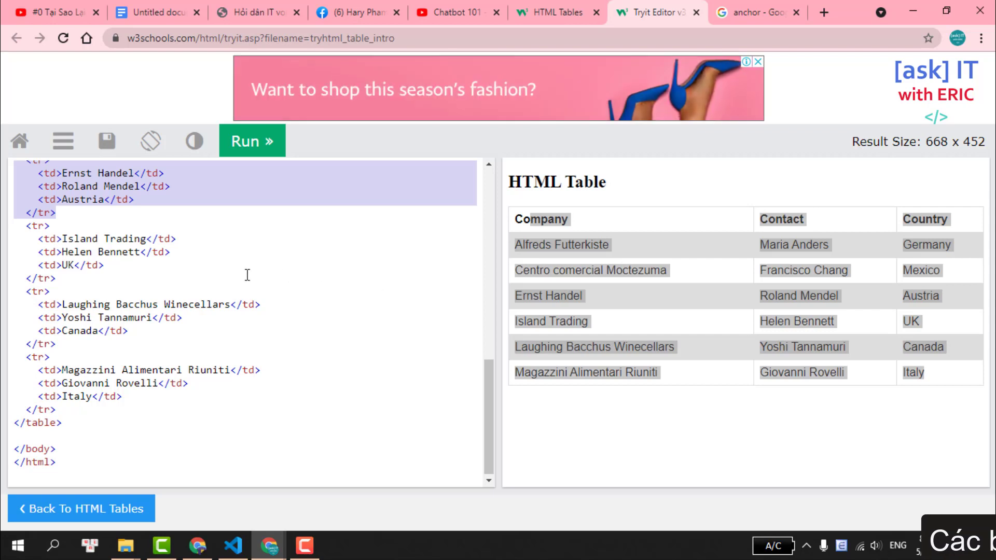
{"action": "scroll", "coordinate": [248, 275], "scroll_direction": "up", "scroll_amount": 2}
{"action": "scroll", "coordinate": [176, 280], "scroll_direction": "up", "scroll_amount": 1}
{"action": "scroll", "coordinate": [182, 276], "scroll_direction": "up", "scroll_amount": 2}
{"action": "scroll", "coordinate": [185, 276], "scroll_direction": "up", "scroll_amount": 1}
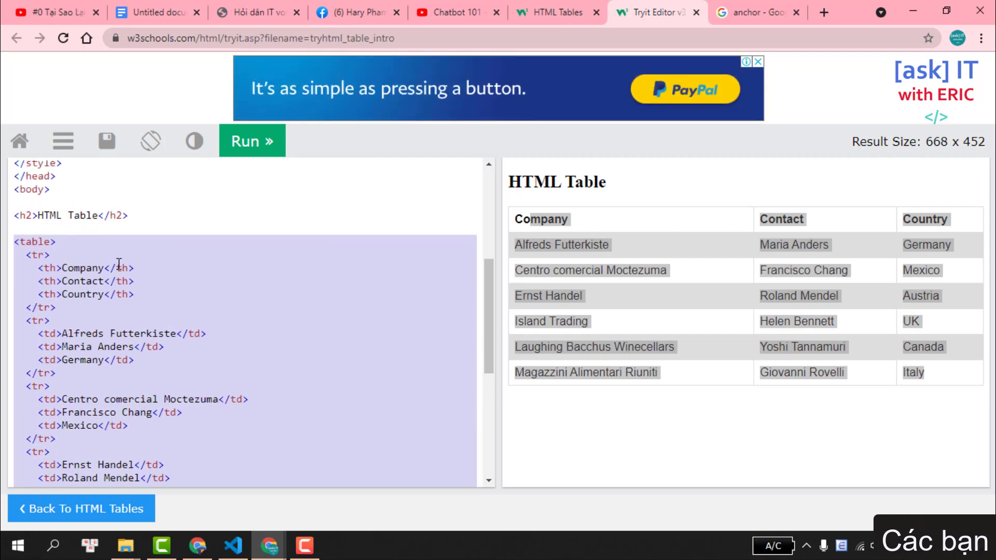
{"action": "left_click", "coordinate": [119, 264]}
- Match the <tr> and <th>Company</th> code to the Company header and Maria Anders cell
{"action": "left_click_drag", "start_coordinate": [26, 255], "coordinate": [49, 255]}
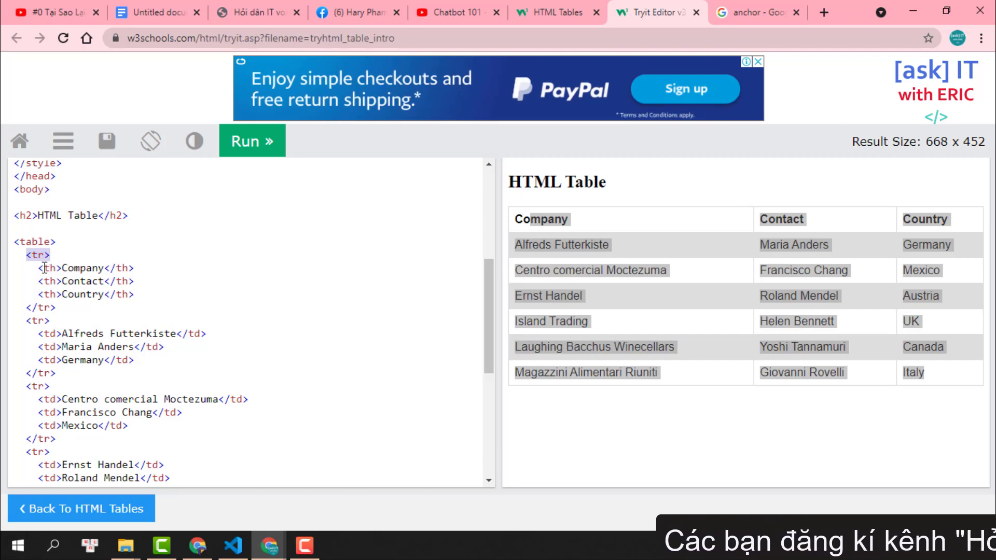
{"action": "left_click_drag", "start_coordinate": [37, 268], "coordinate": [158, 272]}
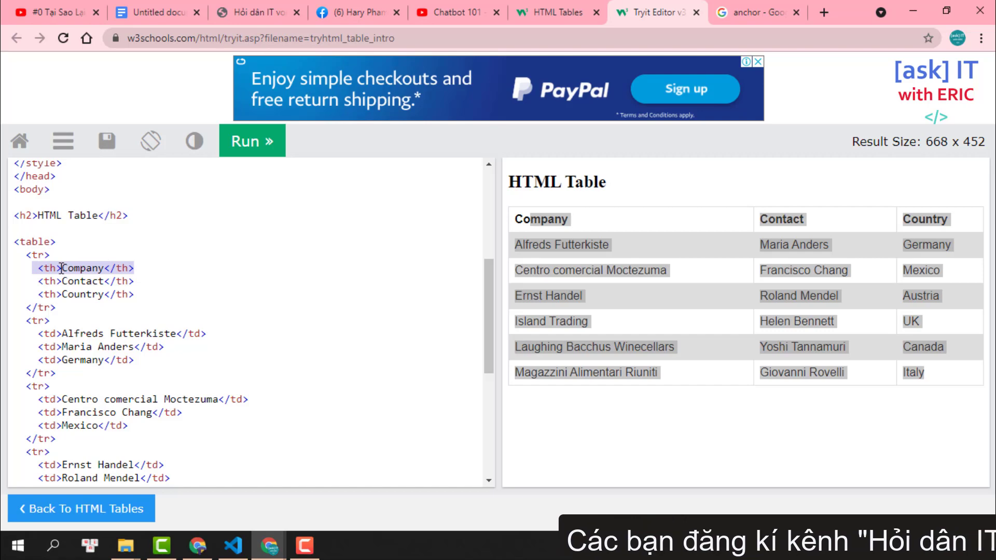
{"action": "left_click_drag", "start_coordinate": [604, 226], "coordinate": [574, 219]}
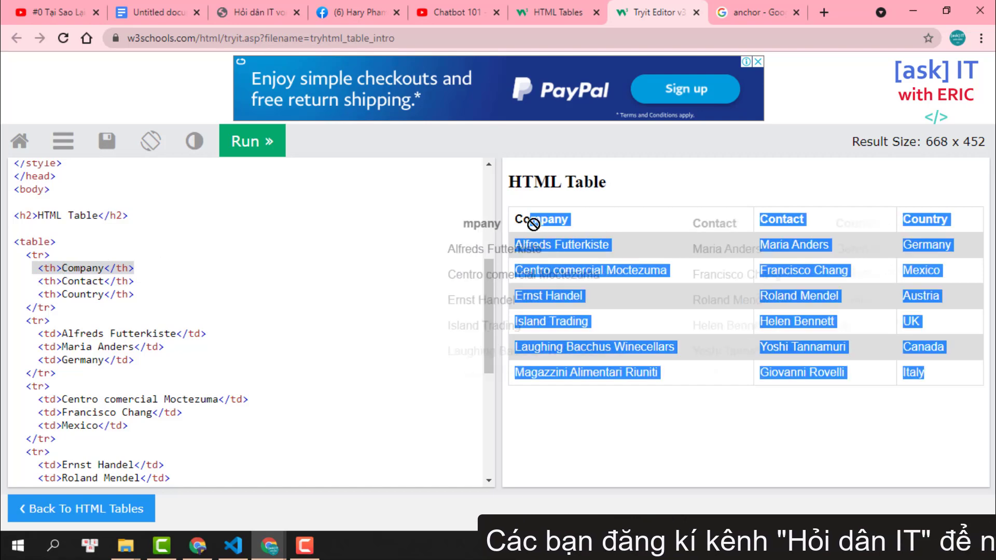
{"action": "double_click", "coordinate": [567, 220]}
{"action": "scroll", "coordinate": [47, 270], "scroll_direction": "down", "scroll_amount": 1}
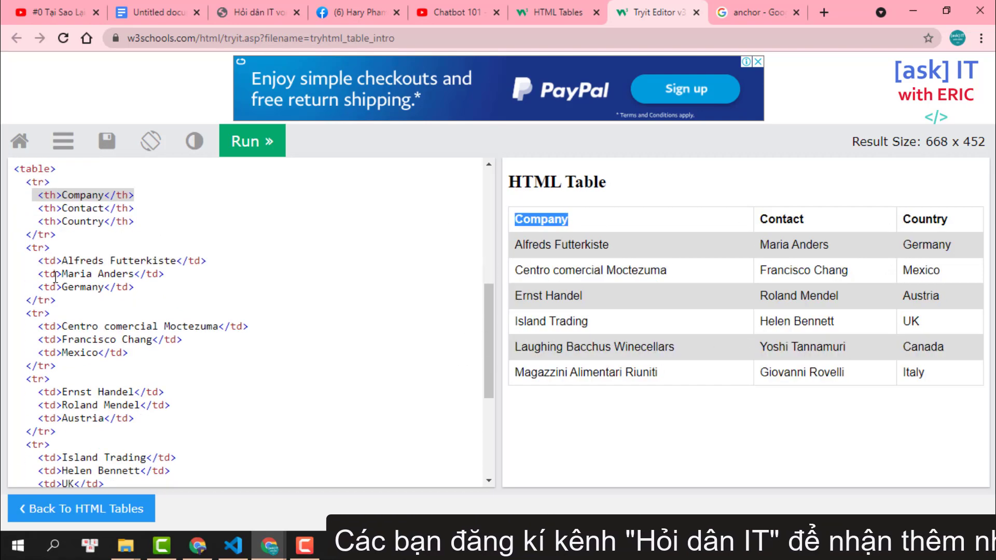
{"action": "left_click", "coordinate": [40, 260]}
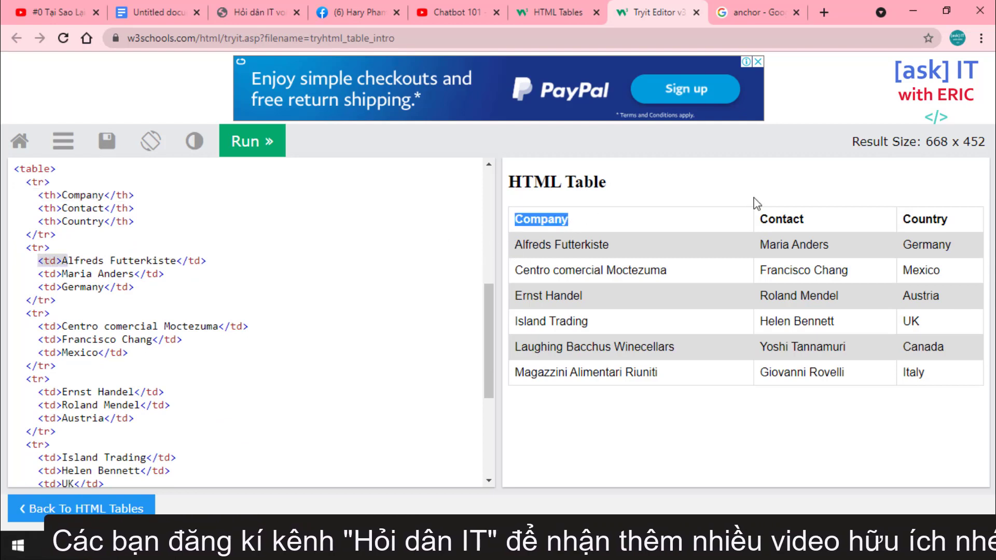
{"action": "left_click", "coordinate": [793, 220]}
{"action": "double_click", "coordinate": [793, 220]}
{"action": "triple_click", "coordinate": [813, 245]}
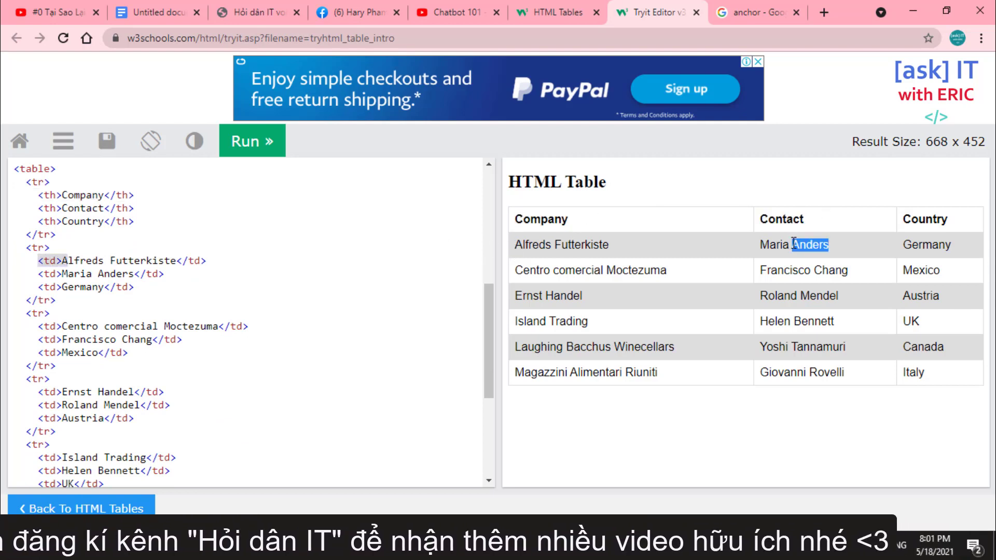
{"action": "scroll", "coordinate": [226, 348], "scroll_direction": "down", "scroll_amount": 3}
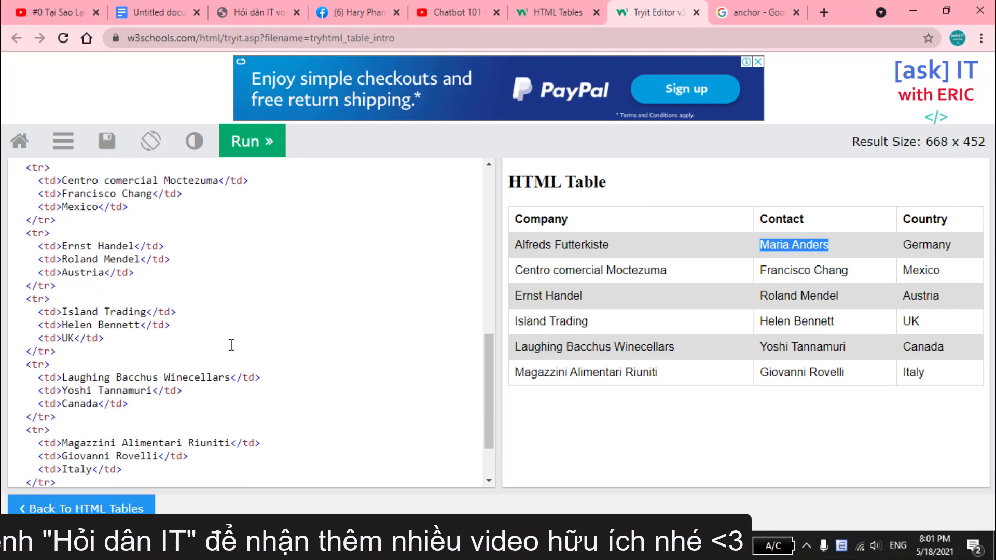
{"action": "left_click", "coordinate": [576, 36]}
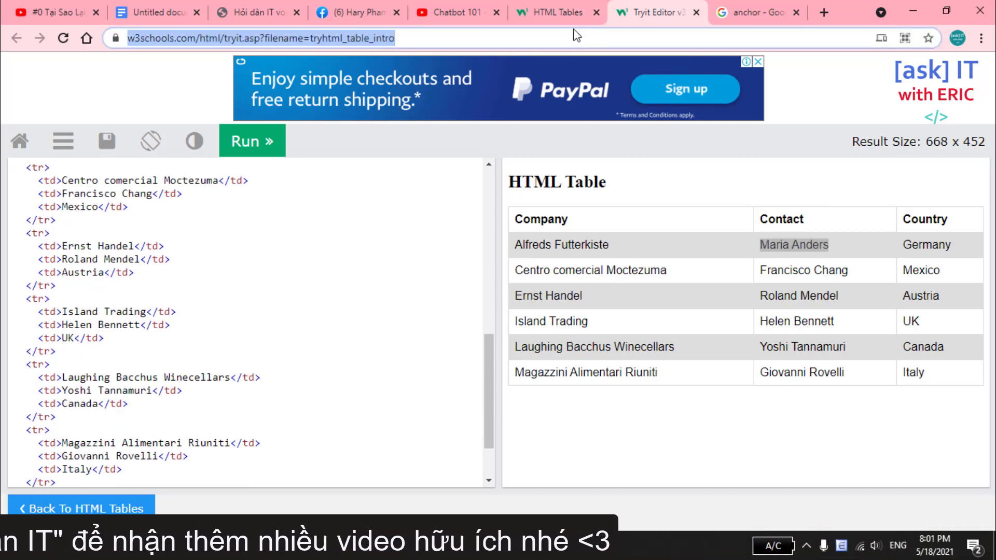
- Search 'html li' and open the W3Schools <li> Tag page's Try it Yourself example
{"action": "type", "text": "html li"}
{"action": "key", "text": "Return"}
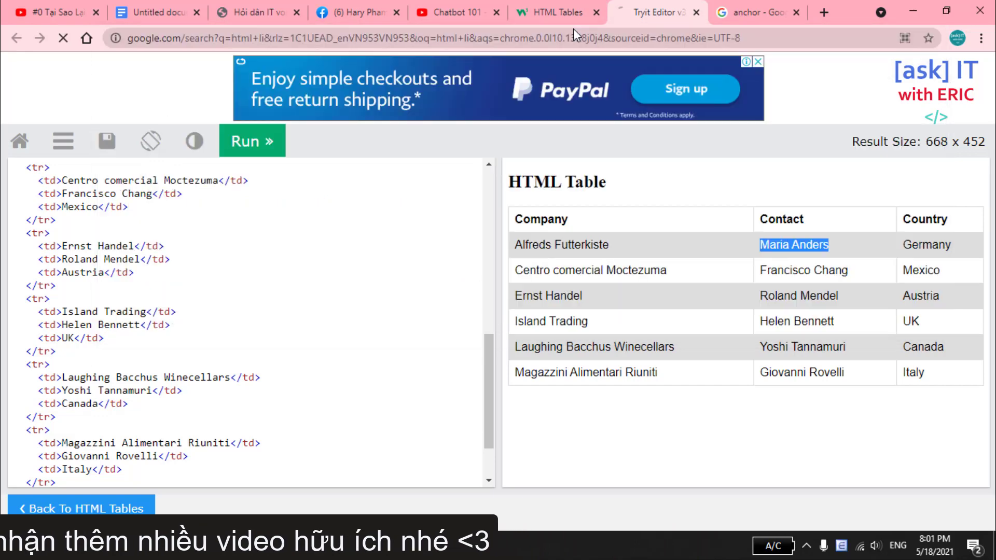
{"action": "left_click", "coordinate": [224, 213]}
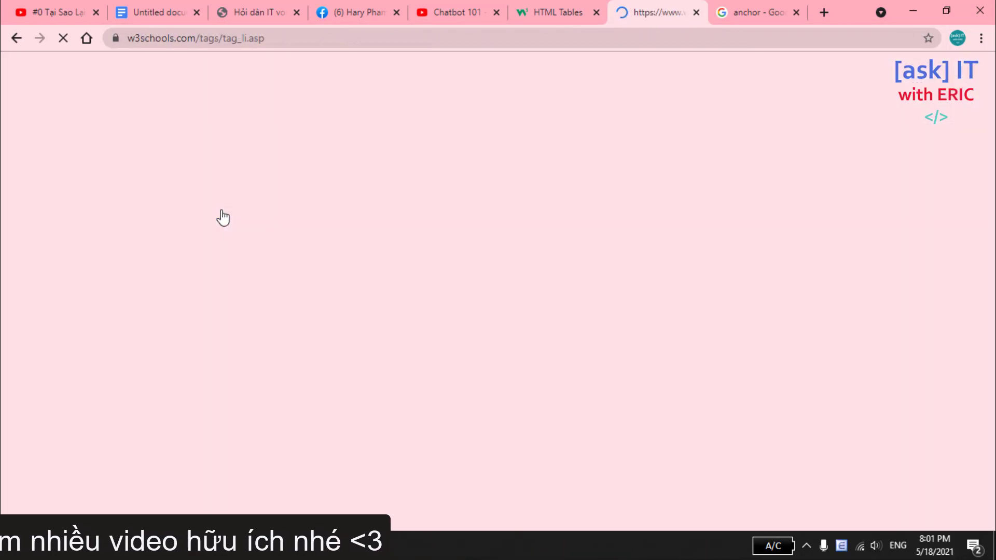
{"action": "scroll", "coordinate": [488, 197], "scroll_direction": "down", "scroll_amount": 3}
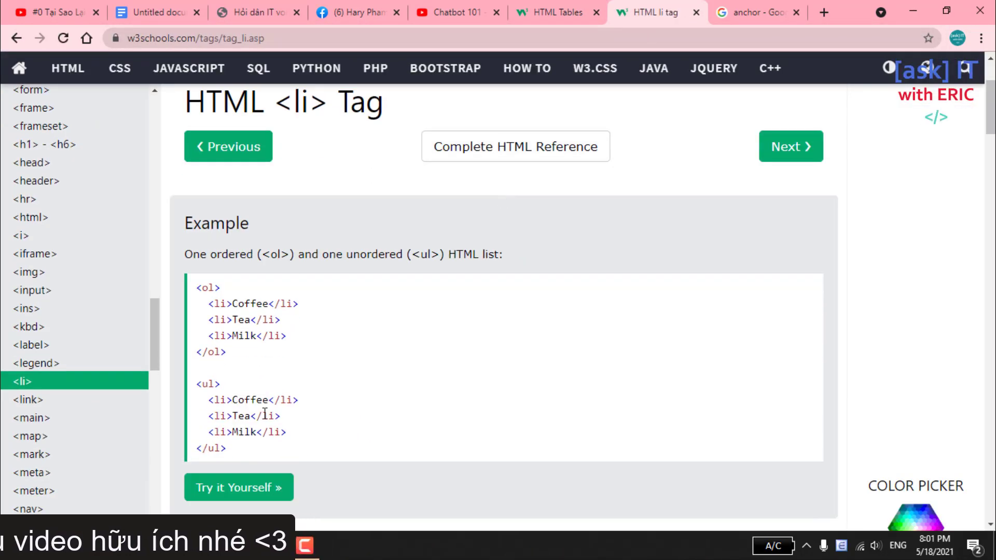
{"action": "left_click", "coordinate": [244, 484]}
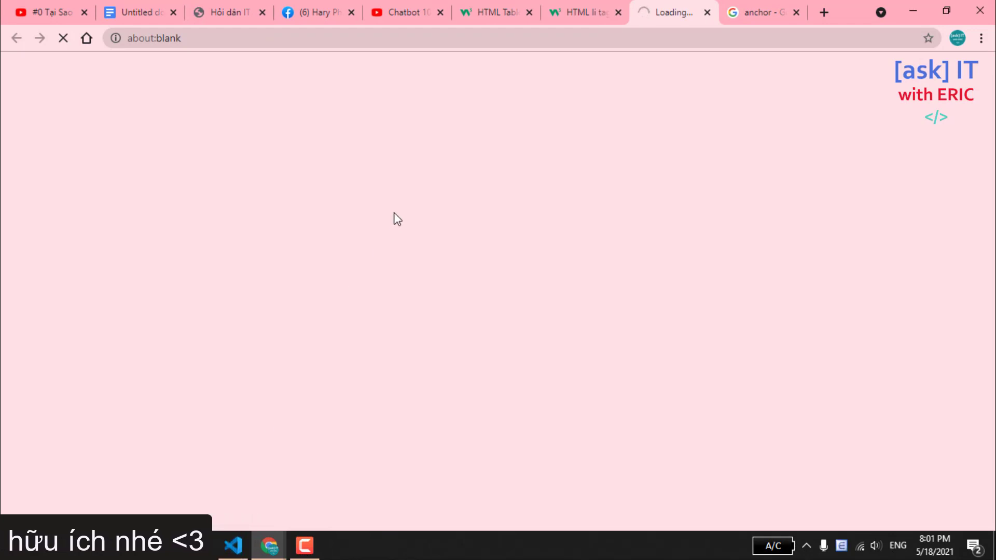
{"action": "left_click", "coordinate": [592, 7]}
{"action": "left_click", "coordinate": [681, 6]}
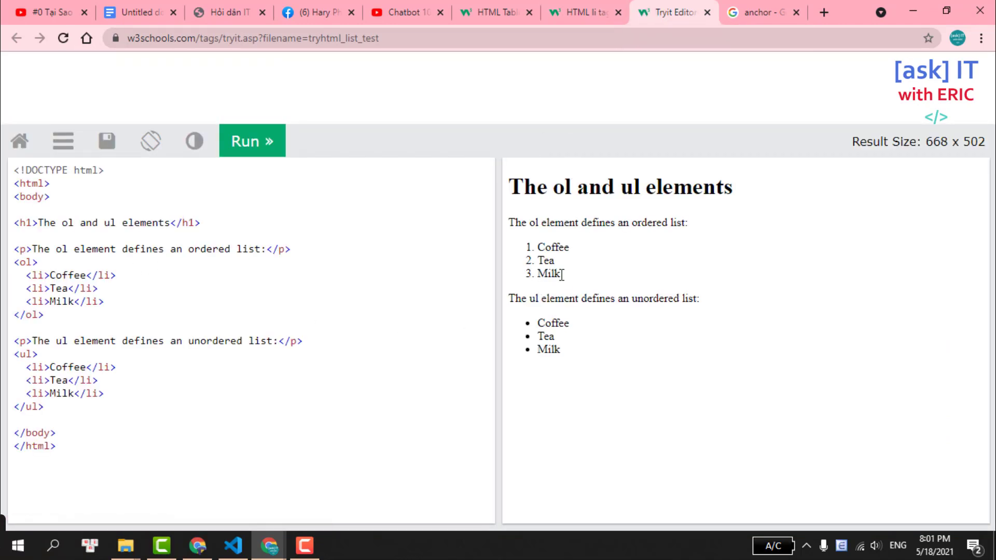
- Compare the <ol> and <ul> code with the rendered Coffee, Tea, Milk lists
{"action": "left_click_drag", "start_coordinate": [560, 275], "coordinate": [530, 243]}
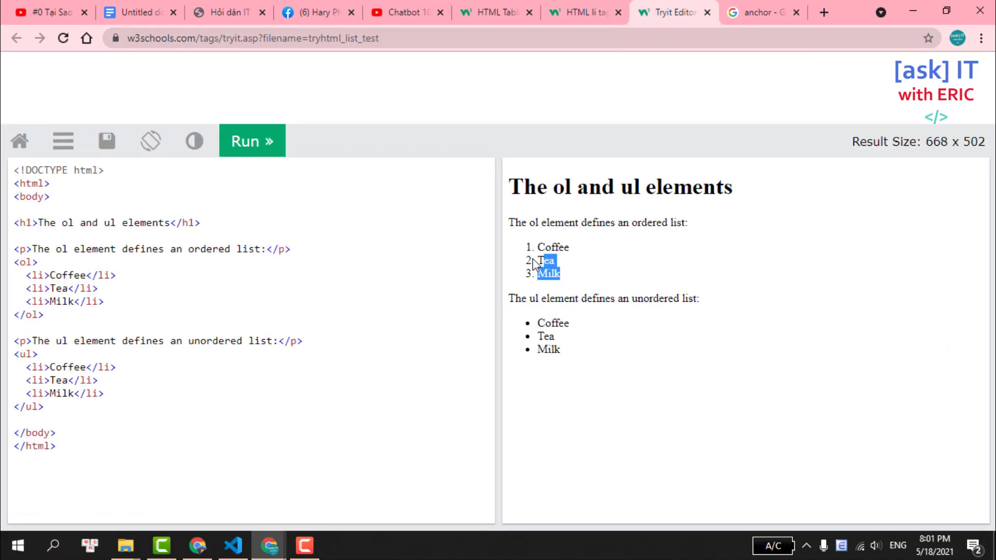
{"action": "double_click", "coordinate": [29, 262]}
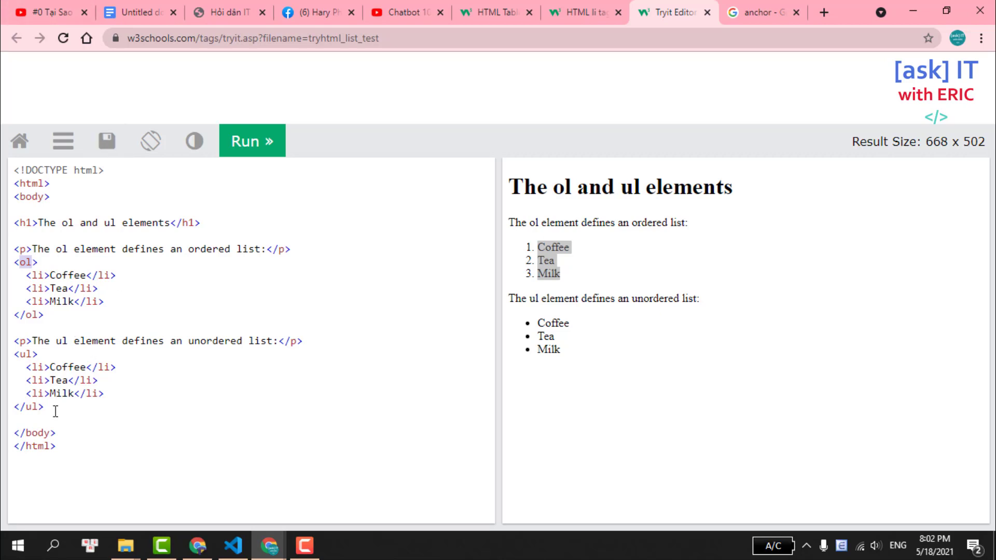
{"action": "left_click_drag", "start_coordinate": [56, 411], "coordinate": [20, 354]}
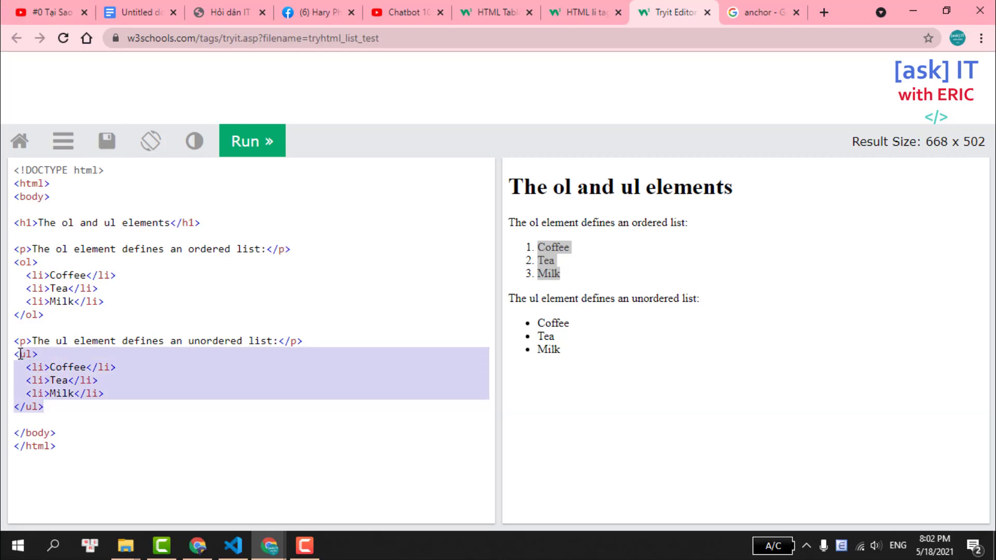
{"action": "mouse_move", "coordinate": [44, 315]}
{"action": "left_mouse_down"}
{"action": "mouse_move", "coordinate": [21, 301]}
{"action": "mouse_move", "coordinate": [15, 259]}
{"action": "left_mouse_up"}
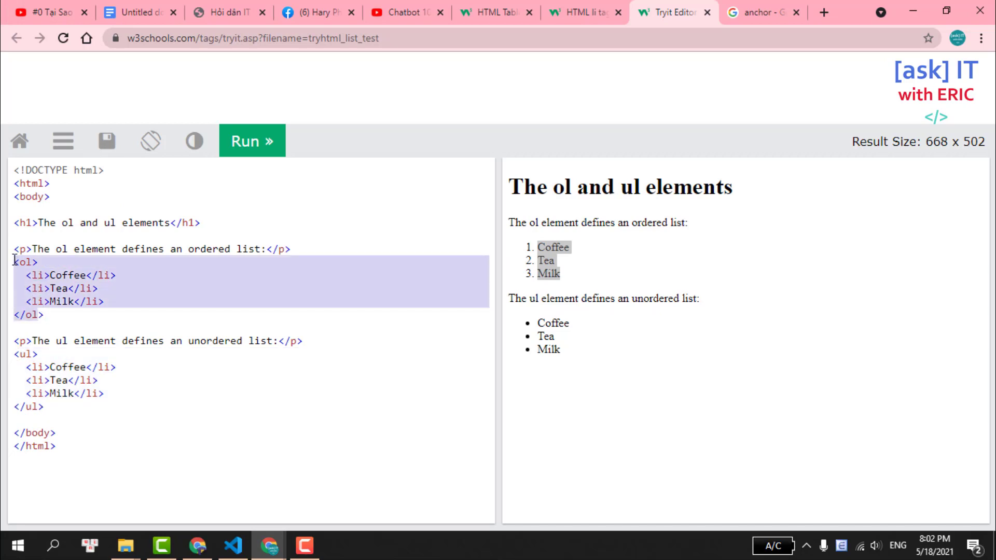
{"action": "left_click", "coordinate": [41, 275]}
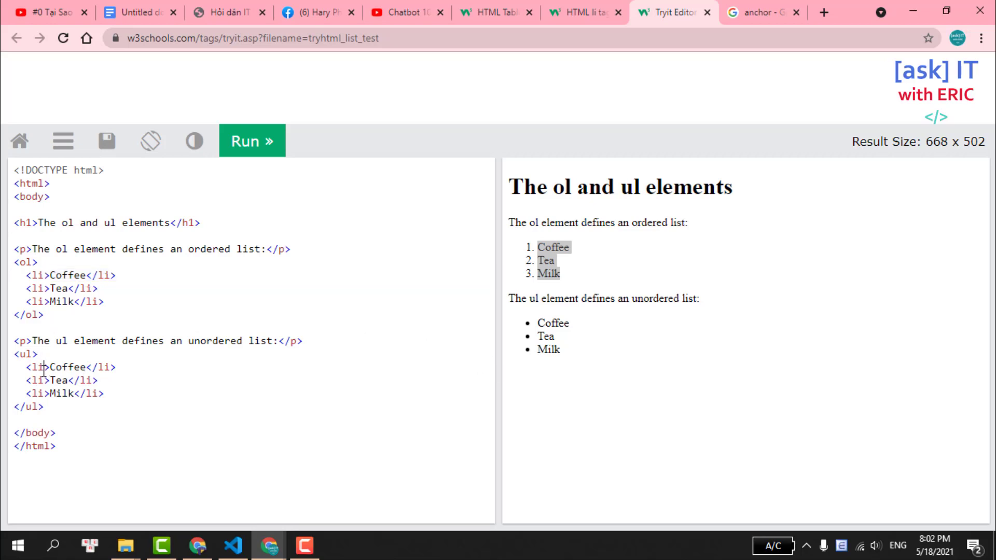
{"action": "double_click", "coordinate": [43, 367]}
{"action": "left_click_drag", "start_coordinate": [563, 351], "coordinate": [540, 324]}
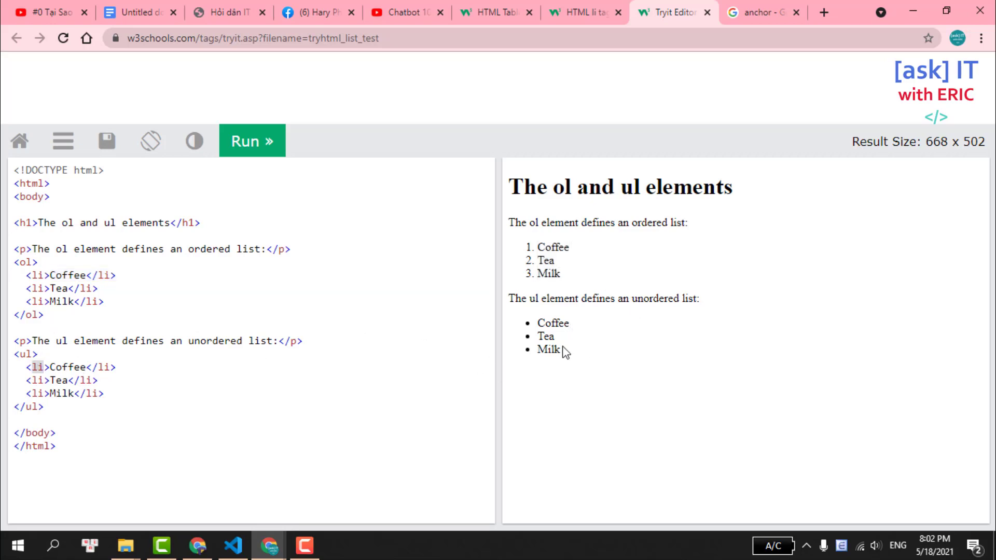
- Review the Video 4 notes lines 'Create a HTML file' and 'HTML Elements'
{"action": "left_click", "coordinate": [140, 7]}
{"action": "scroll", "coordinate": [367, 213], "scroll_direction": "up", "scroll_amount": 5}
{"action": "scroll", "coordinate": [374, 213], "scroll_direction": "up", "scroll_amount": 10}
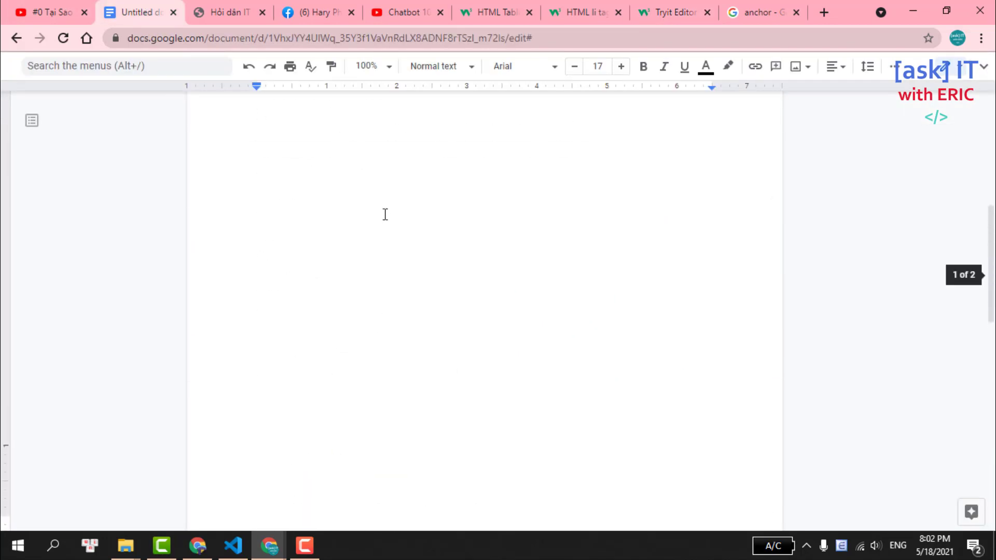
{"action": "scroll", "coordinate": [382, 213], "scroll_direction": "up", "scroll_amount": 10}
{"action": "left_click", "coordinate": [342, 154]}
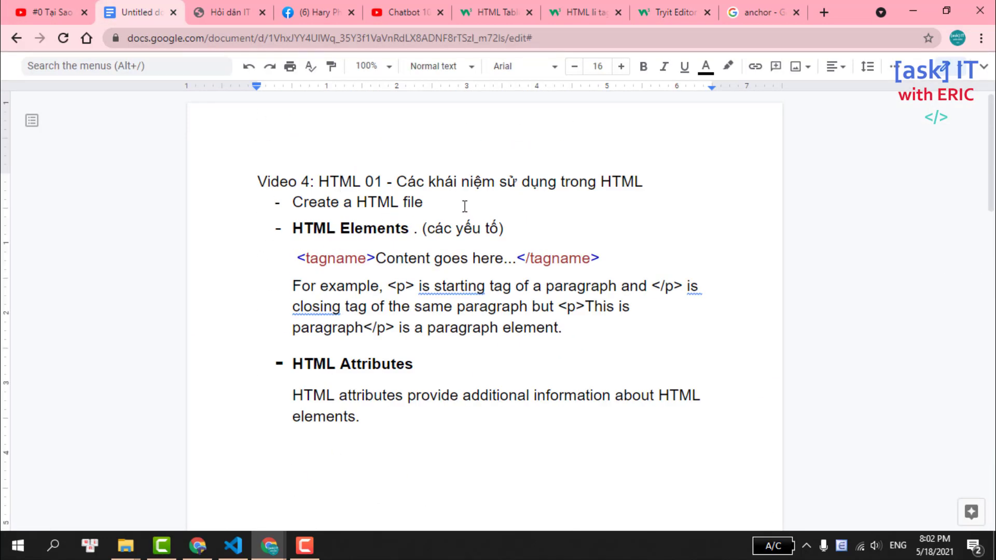
{"action": "left_click", "coordinate": [280, 211]}
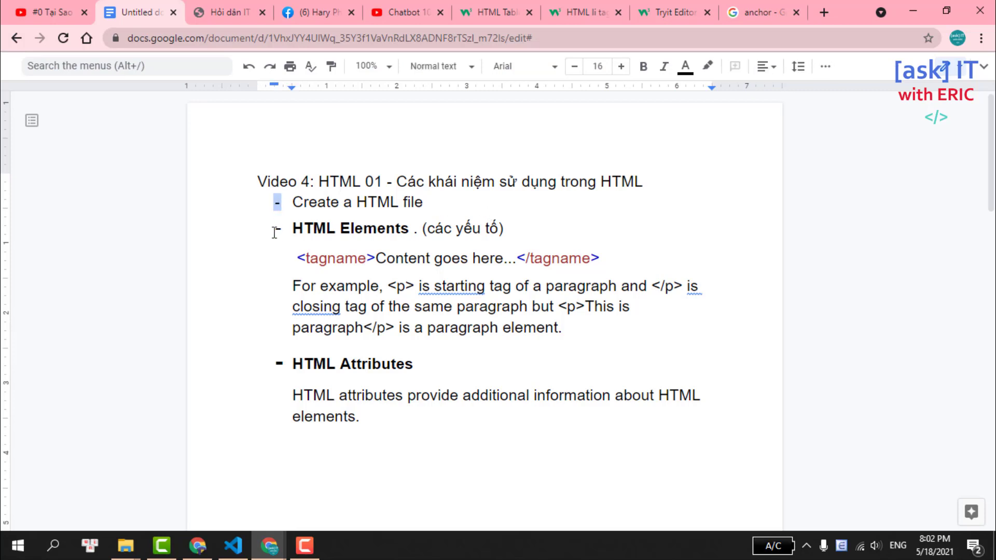
{"action": "left_click_drag", "start_coordinate": [290, 202], "coordinate": [441, 200]}
{"action": "left_click_drag", "start_coordinate": [293, 229], "coordinate": [509, 222]}
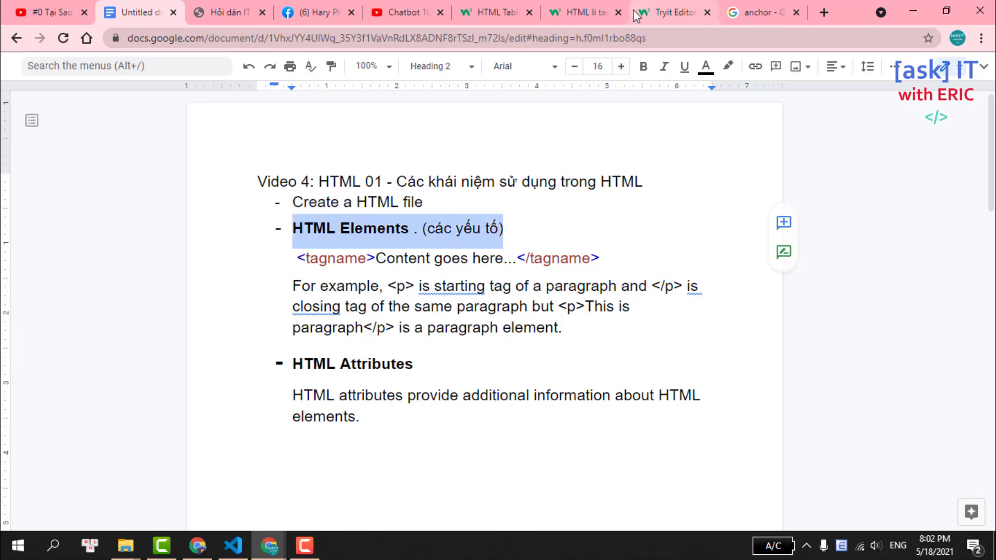
{"action": "left_click", "coordinate": [234, 11]}
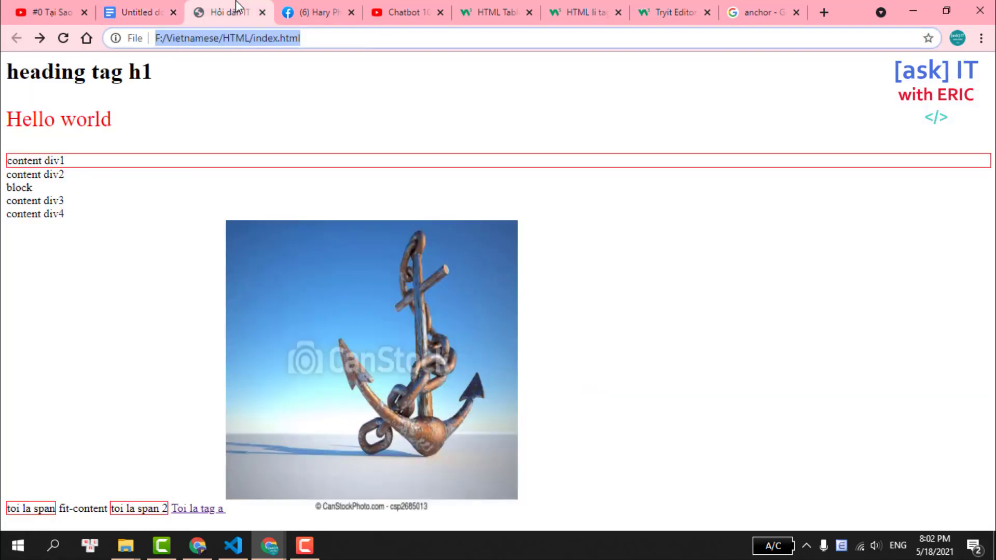
{"action": "left_click", "coordinate": [127, 8]}
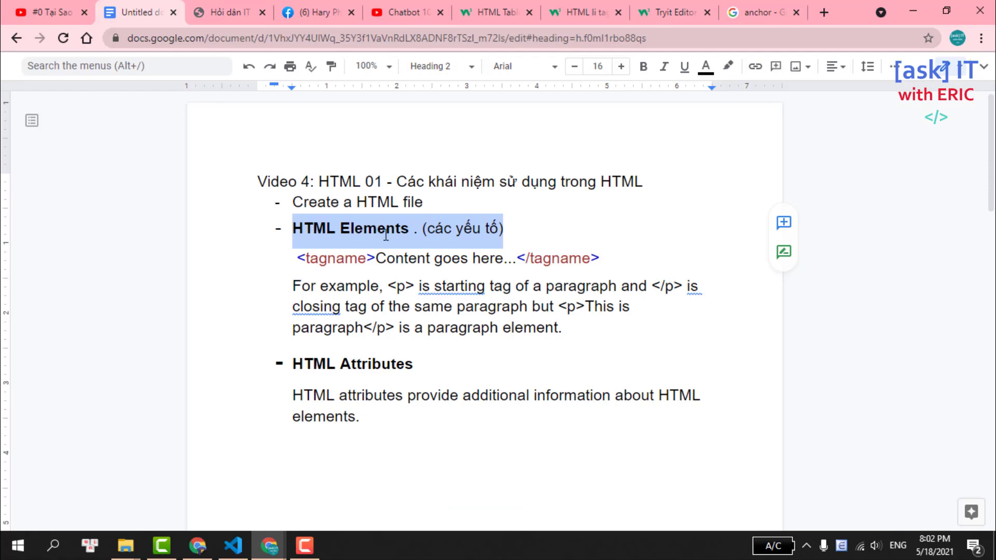
- Review the <div>, <span>, <a> and <img> tag lines from Heading tag onward
{"action": "scroll", "coordinate": [386, 235], "scroll_direction": "down", "scroll_amount": 7}
{"action": "scroll", "coordinate": [409, 284], "scroll_direction": "down", "scroll_amount": 8}
{"action": "scroll", "coordinate": [410, 285], "scroll_direction": "up", "scroll_amount": 2}
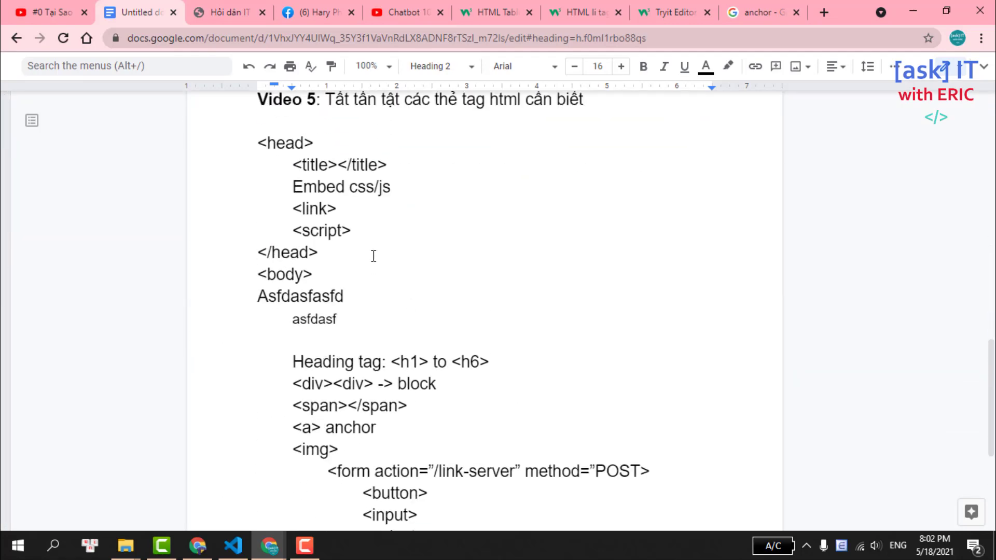
{"action": "scroll", "coordinate": [373, 256], "scroll_direction": "down", "scroll_amount": 2}
{"action": "scroll", "coordinate": [373, 255], "scroll_direction": "down", "scroll_amount": 2}
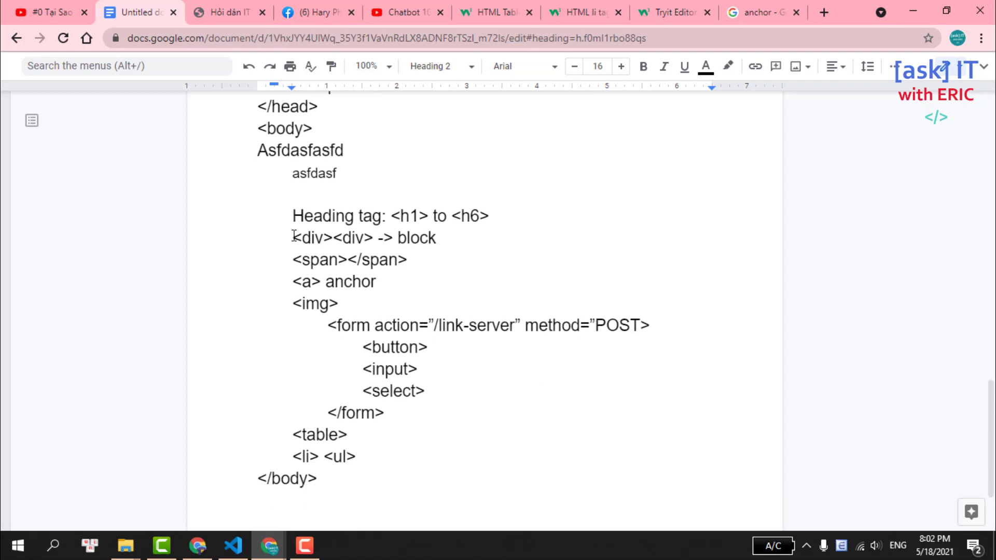
{"action": "left_click_drag", "start_coordinate": [294, 238], "coordinate": [443, 235]}
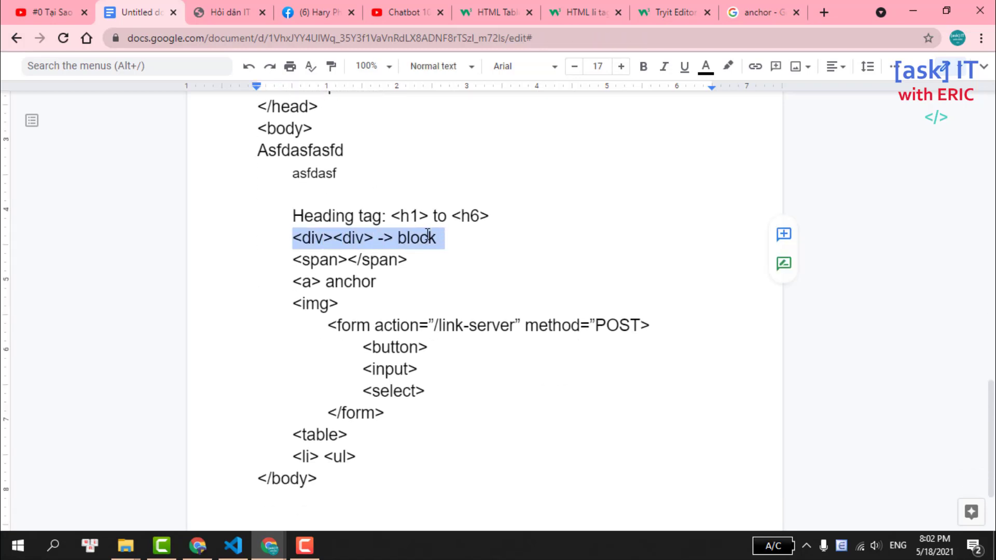
{"action": "left_click_drag", "start_coordinate": [294, 260], "coordinate": [433, 253]}
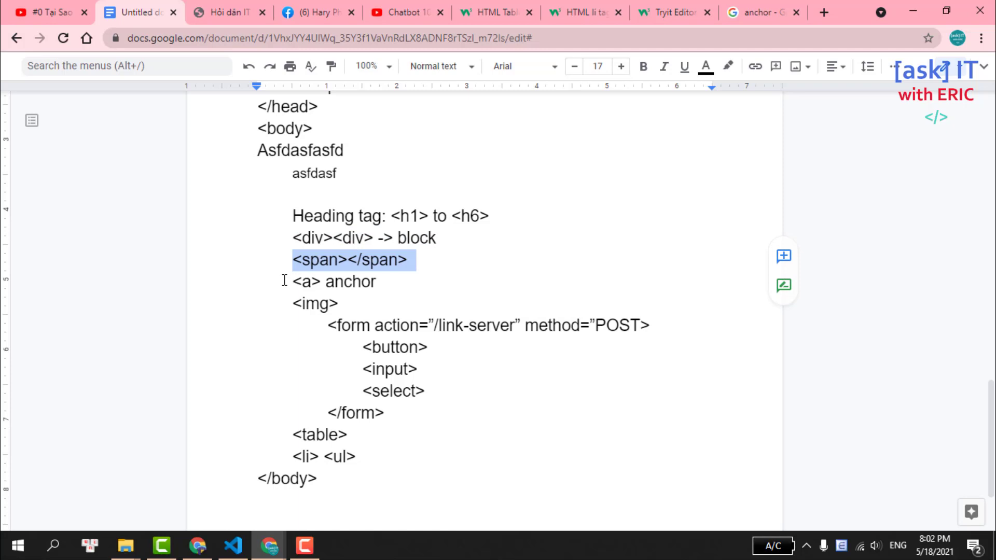
{"action": "left_click_drag", "start_coordinate": [340, 303], "coordinate": [289, 281]}
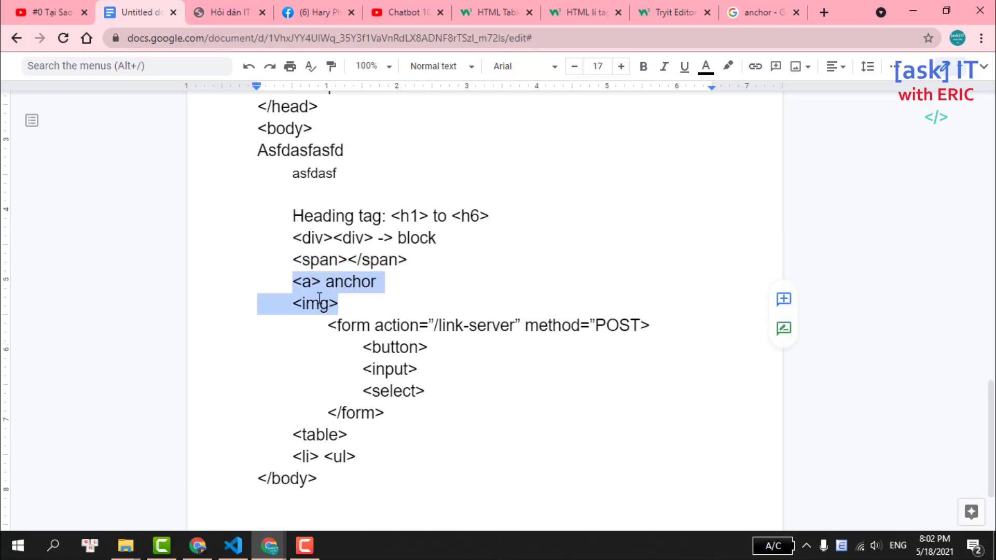
{"action": "left_click", "coordinate": [383, 282]}
{"action": "left_click_drag", "start_coordinate": [343, 302], "coordinate": [289, 217]}
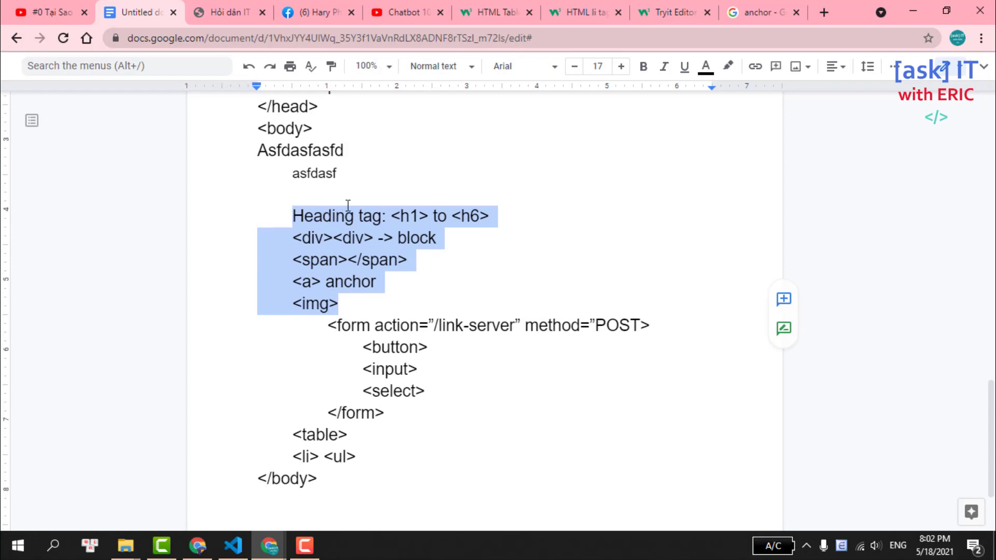
{"action": "left_click", "coordinate": [392, 215]}
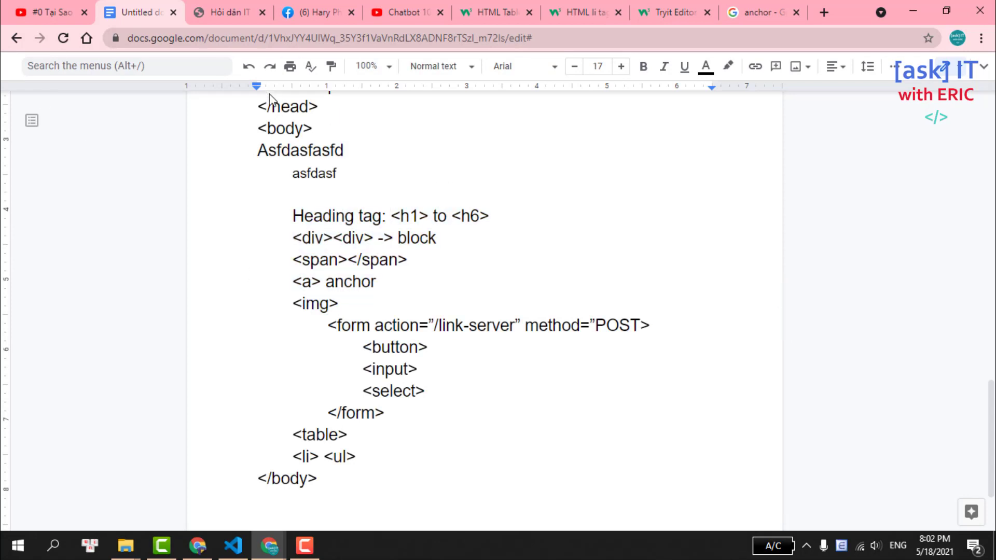